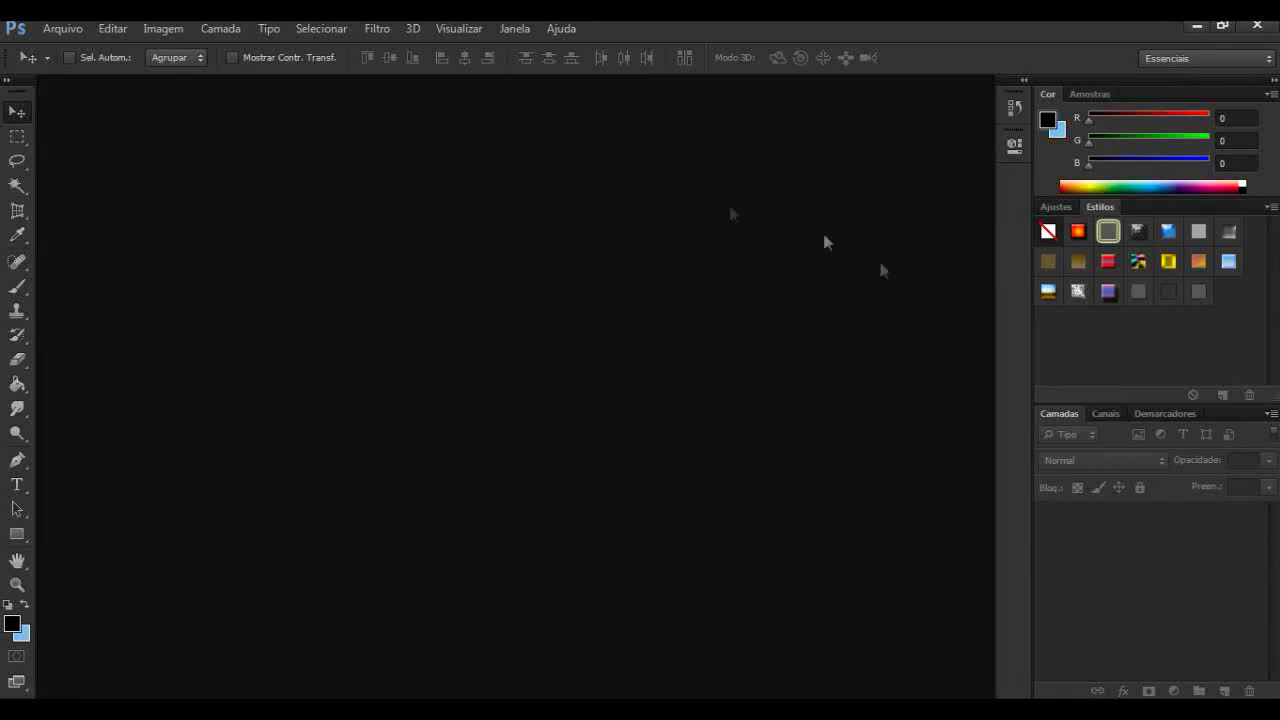
Step: Open Youtube_Banner_Template.psd from the D:\efeito folder
left_click(80, 30)
left_click(86, 66)
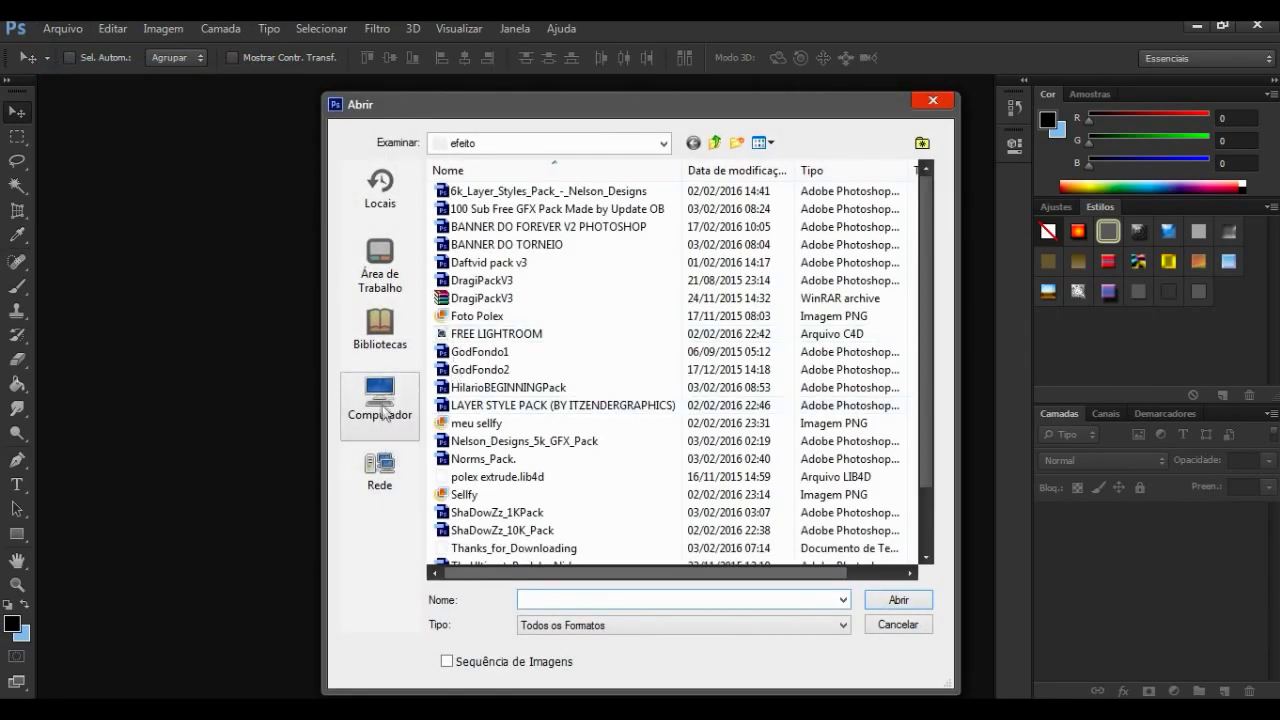
left_click(380, 400)
double_click(720, 208)
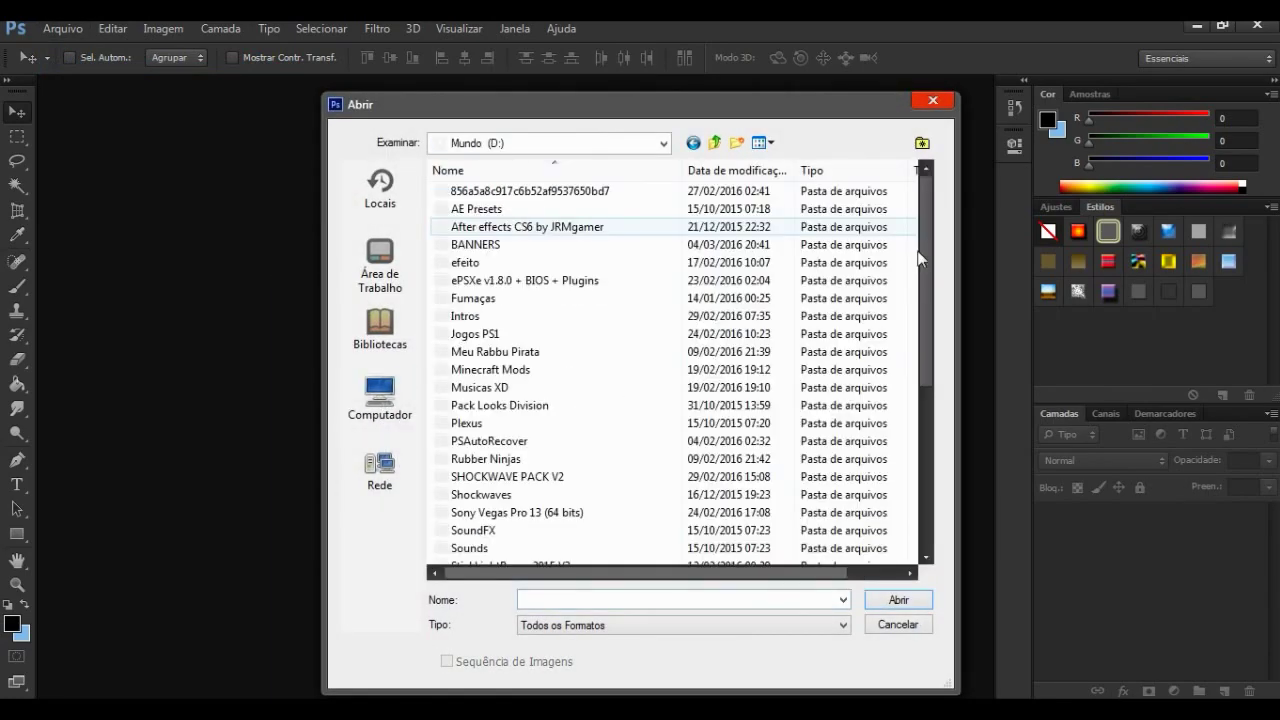
double_click(501, 268)
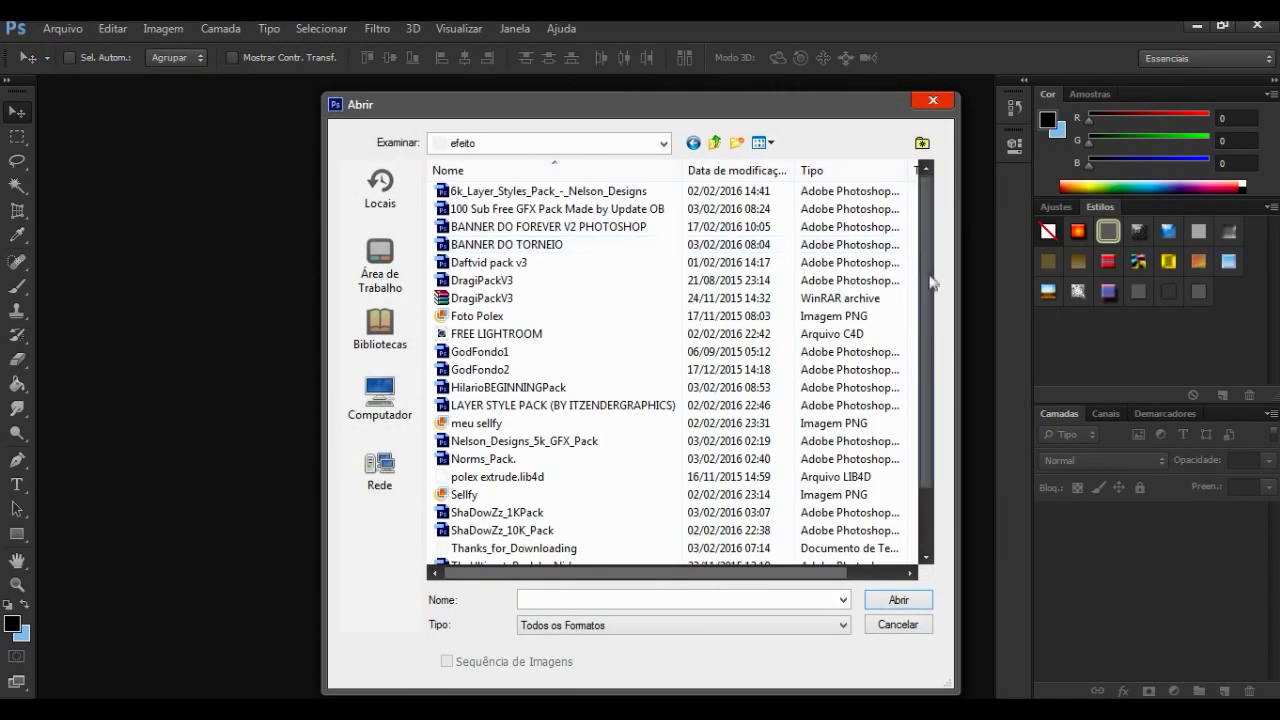
scroll(470, 540, "down", 2)
left_click(500, 548)
left_click(898, 600)
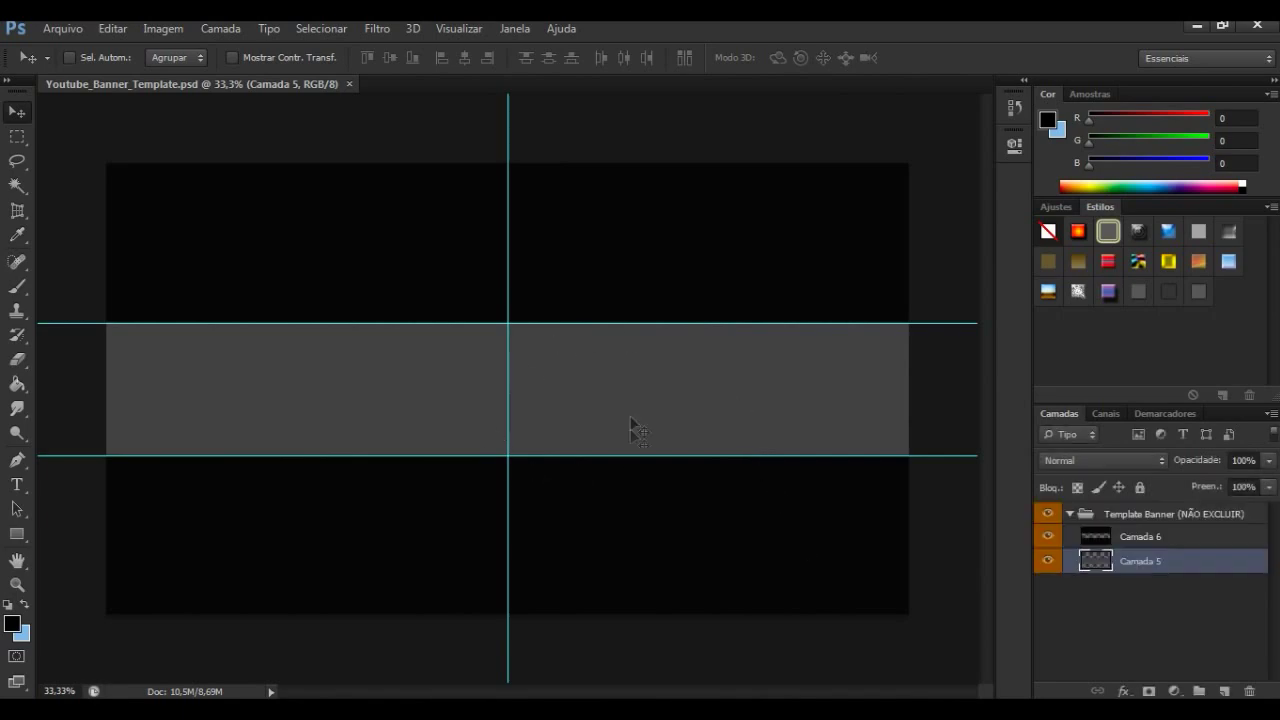
Step: Open imagen 1.png from the Desktop
left_click(62, 28)
left_click(60, 63)
left_click(398, 255)
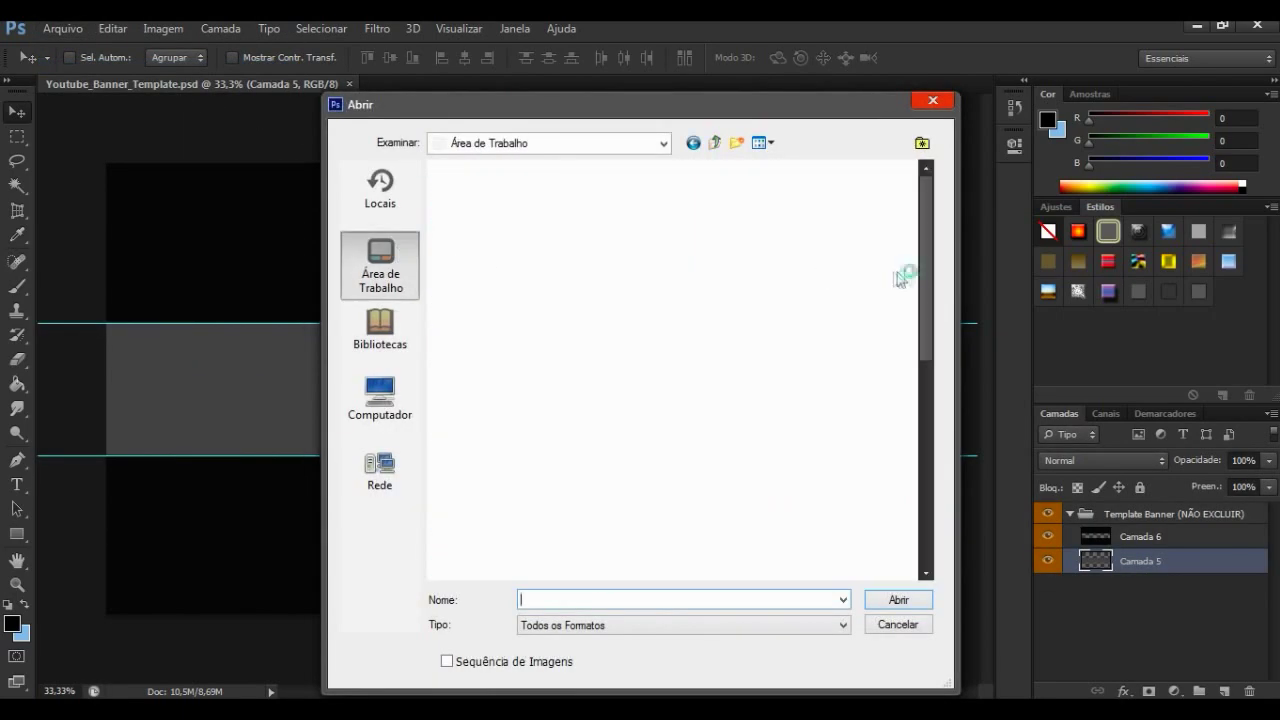
left_click_drag(929, 276, 929, 452)
left_click(715, 285)
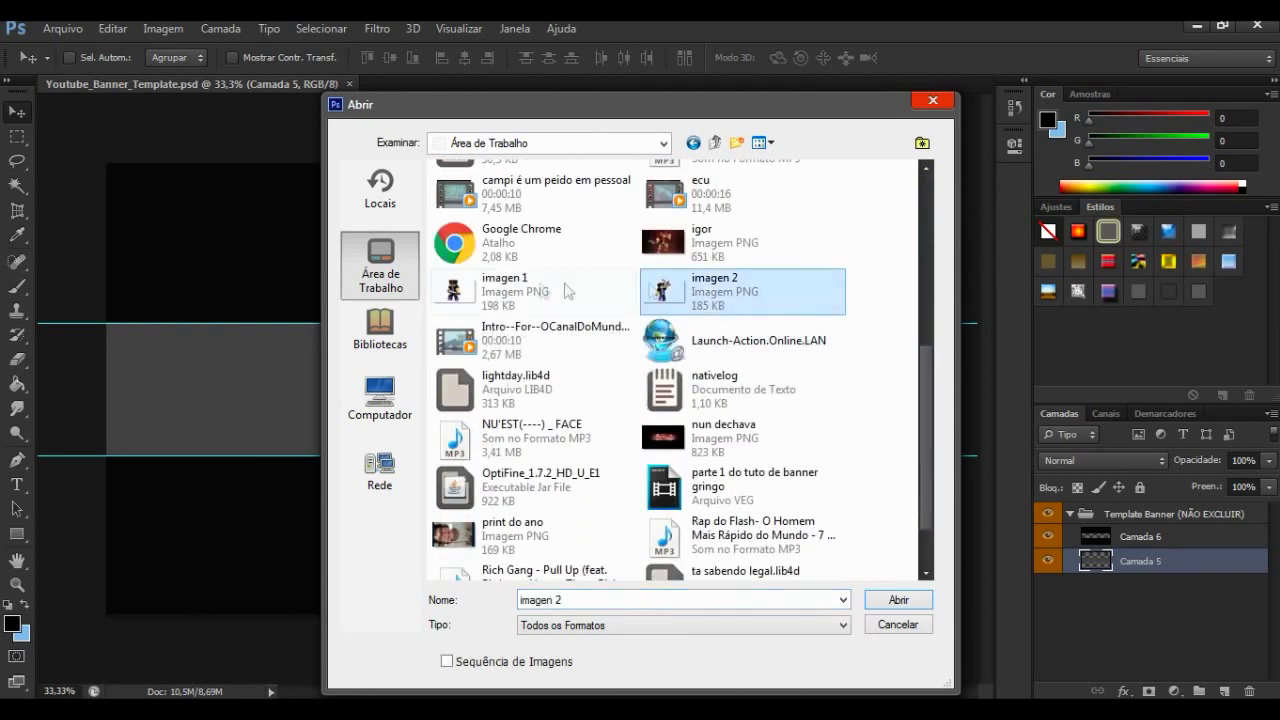
left_click(505, 285)
left_click(899, 600)
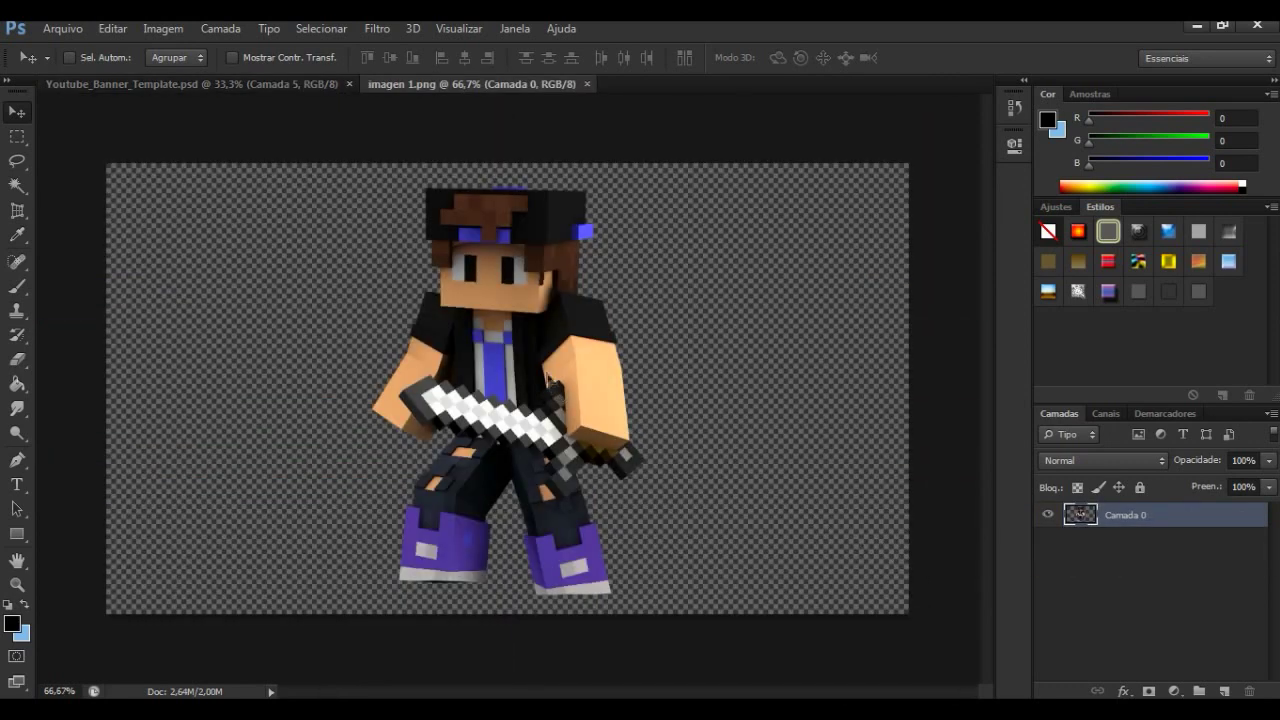
Step: Drag the imagen 1 character into the banner and scale it to 79% just right of centre
left_click_drag(548, 378, 405, 305)
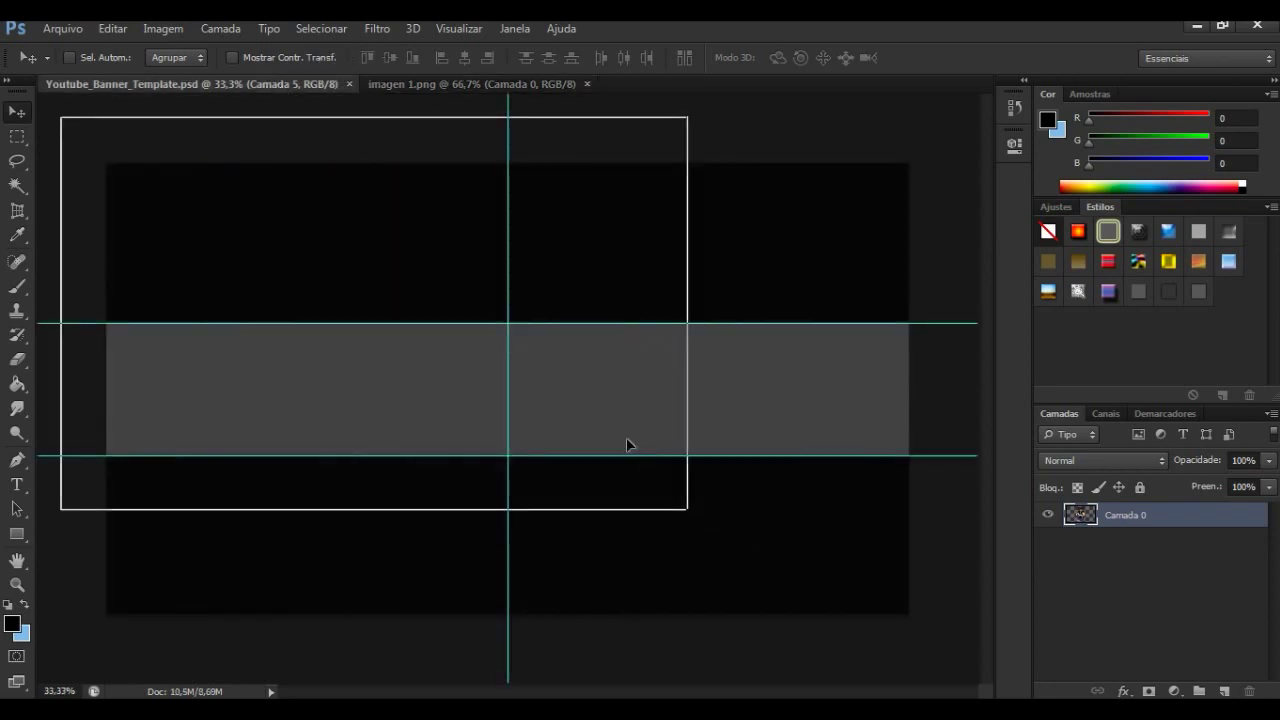
left_click_drag(626, 444, 626, 444)
left_click_drag(600, 393, 602, 370)
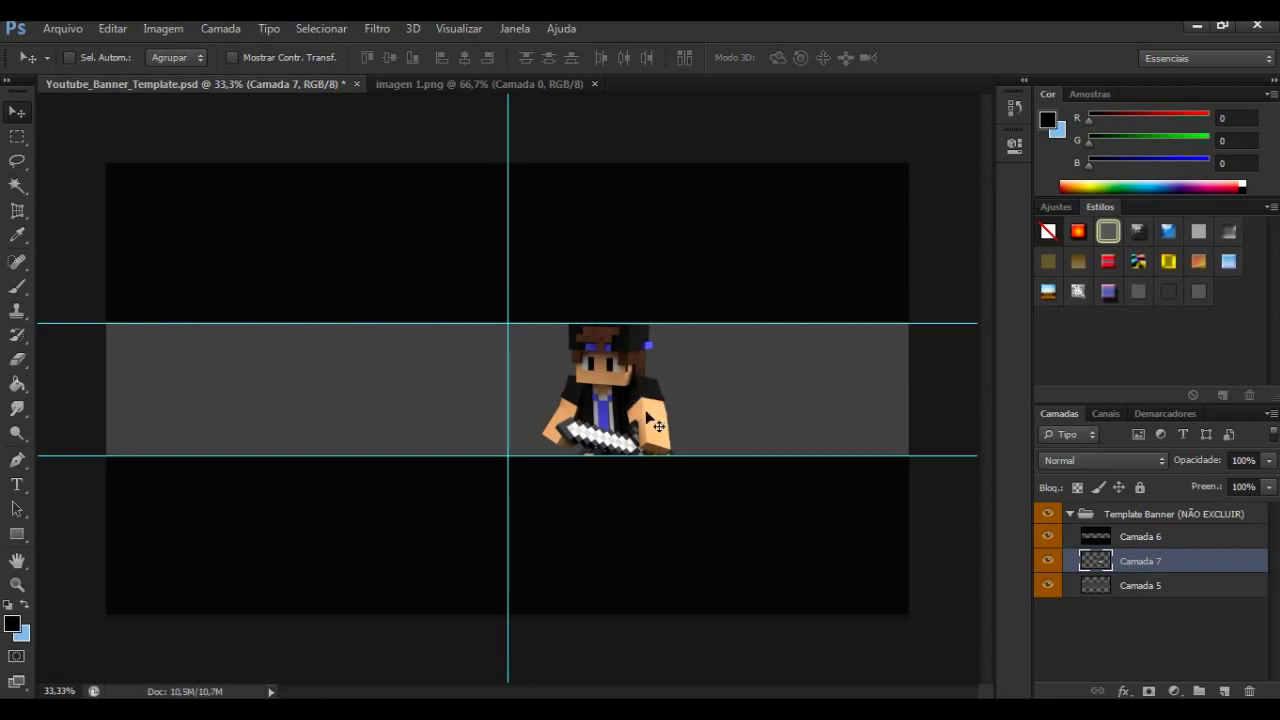
key("ctrl+t")
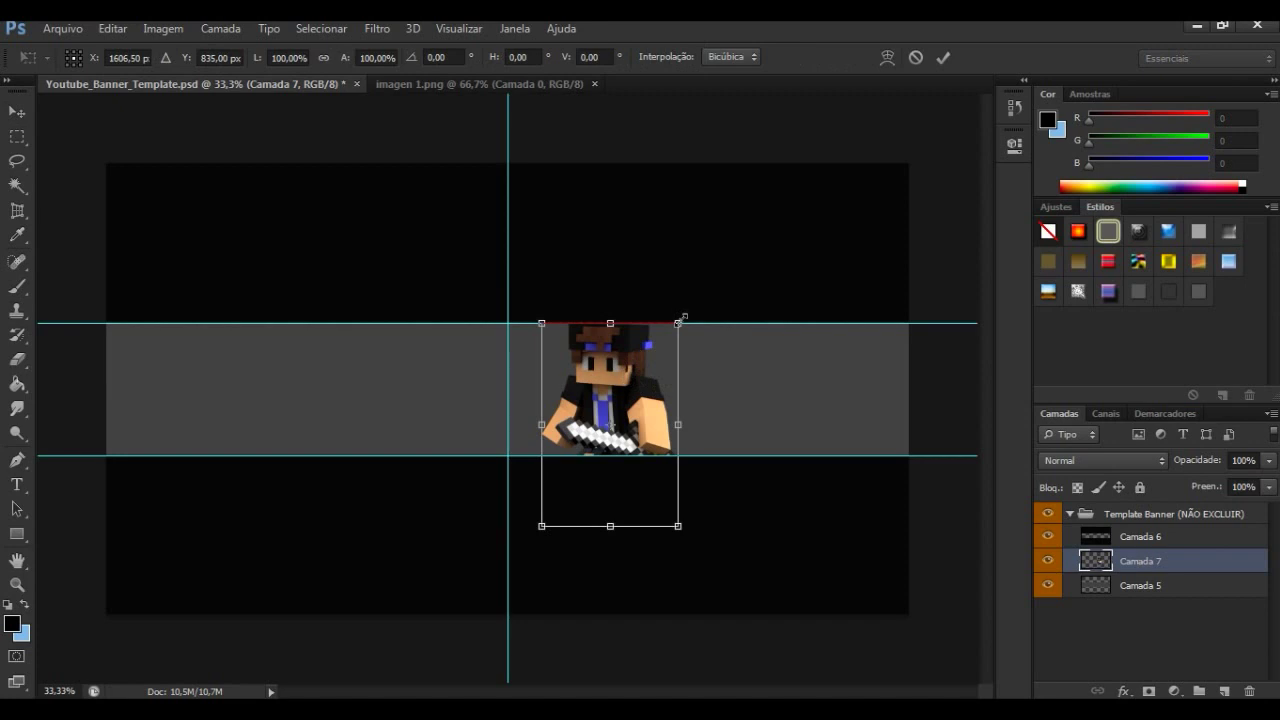
left_click_drag(679, 323, 649, 365)
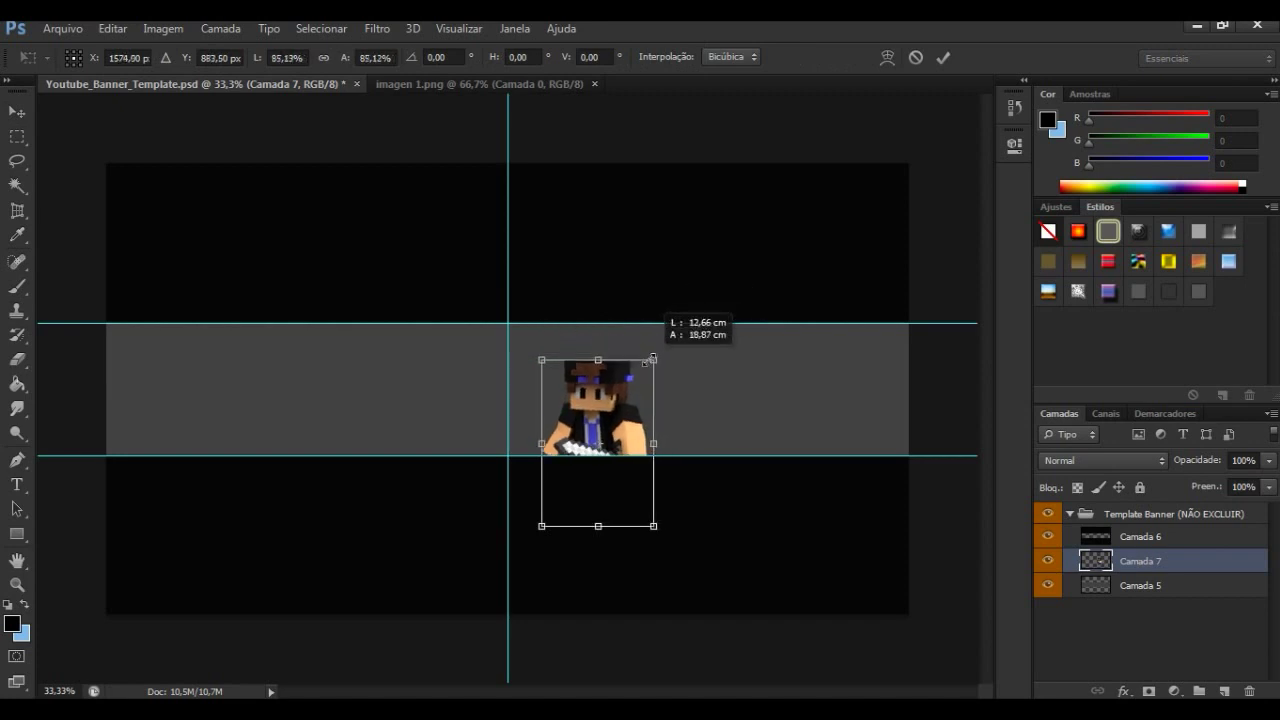
left_click_drag(608, 430, 647, 388)
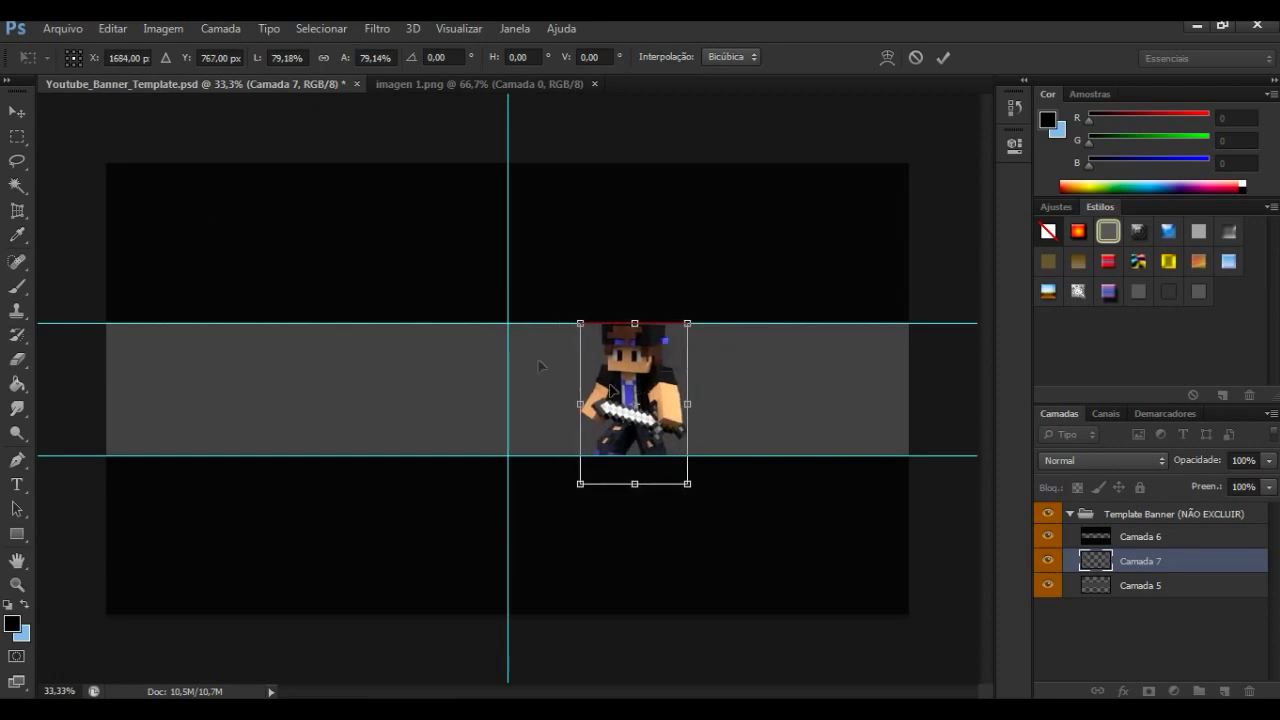
left_click(17, 112)
left_click(549, 289)
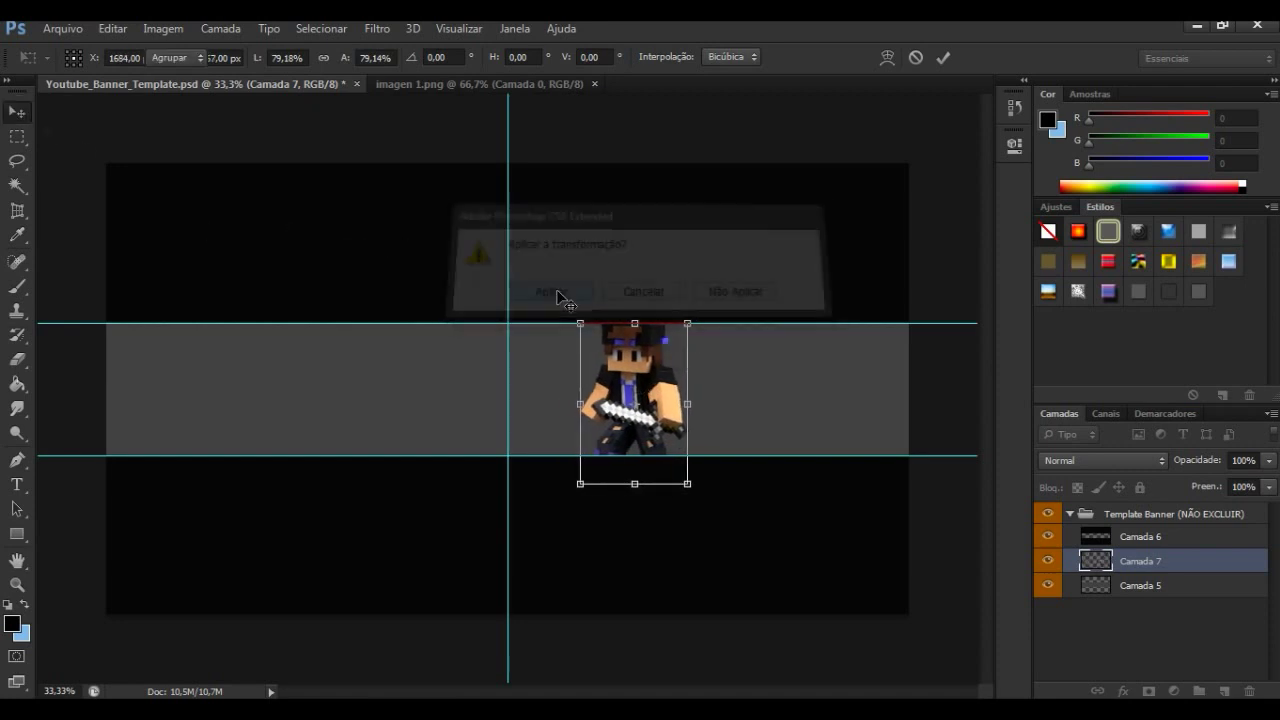
left_click(63, 28)
left_click(88, 67)
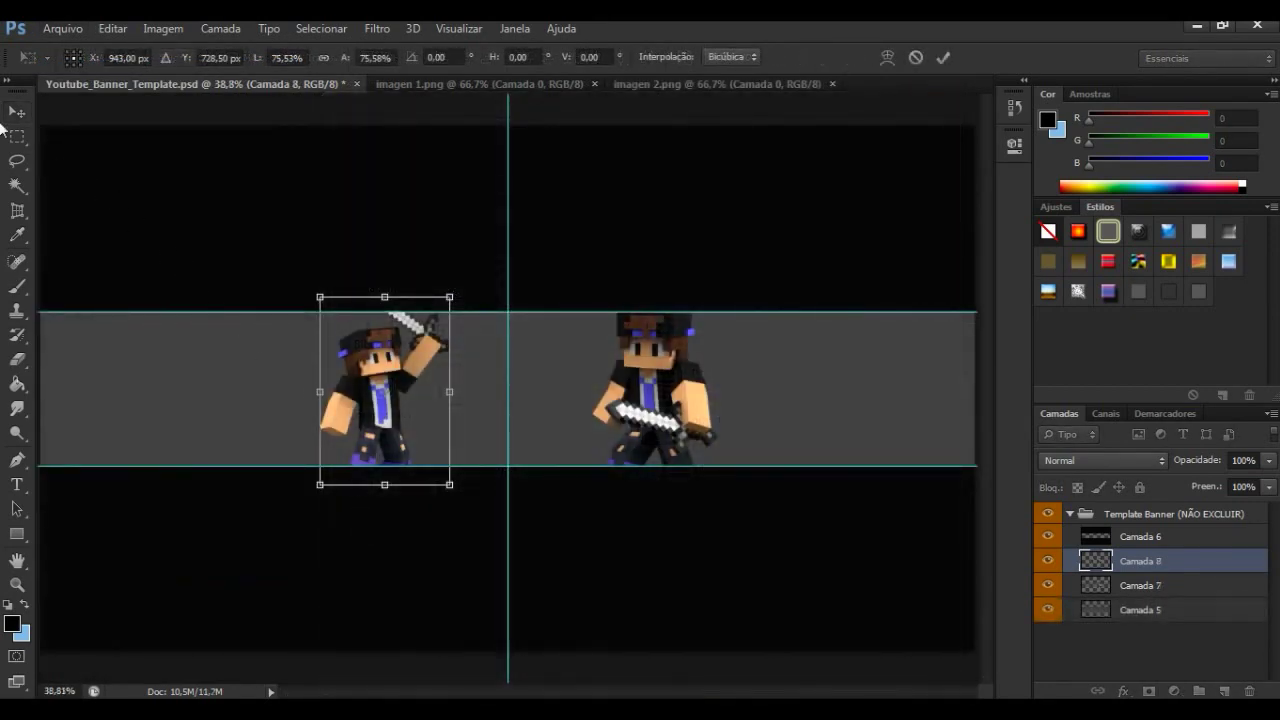
Step: Apply the transform placing the imagen 2 character at about 75.5% left of centre as Camada 8
left_click(17, 110)
left_click(491, 289)
scroll(519, 385, "down", 1)
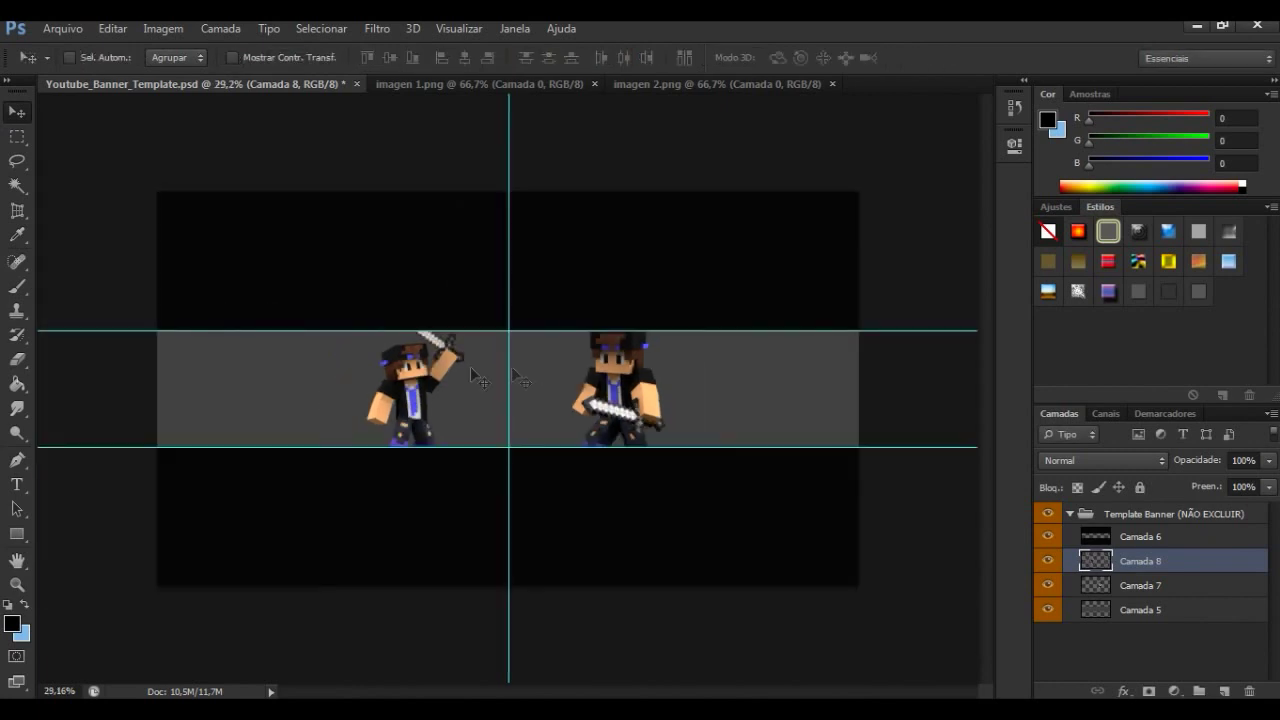
Step: In Camada 8's Layer Style dialog, enable Sombra Interna (inner shadow)
double_click(1200, 561)
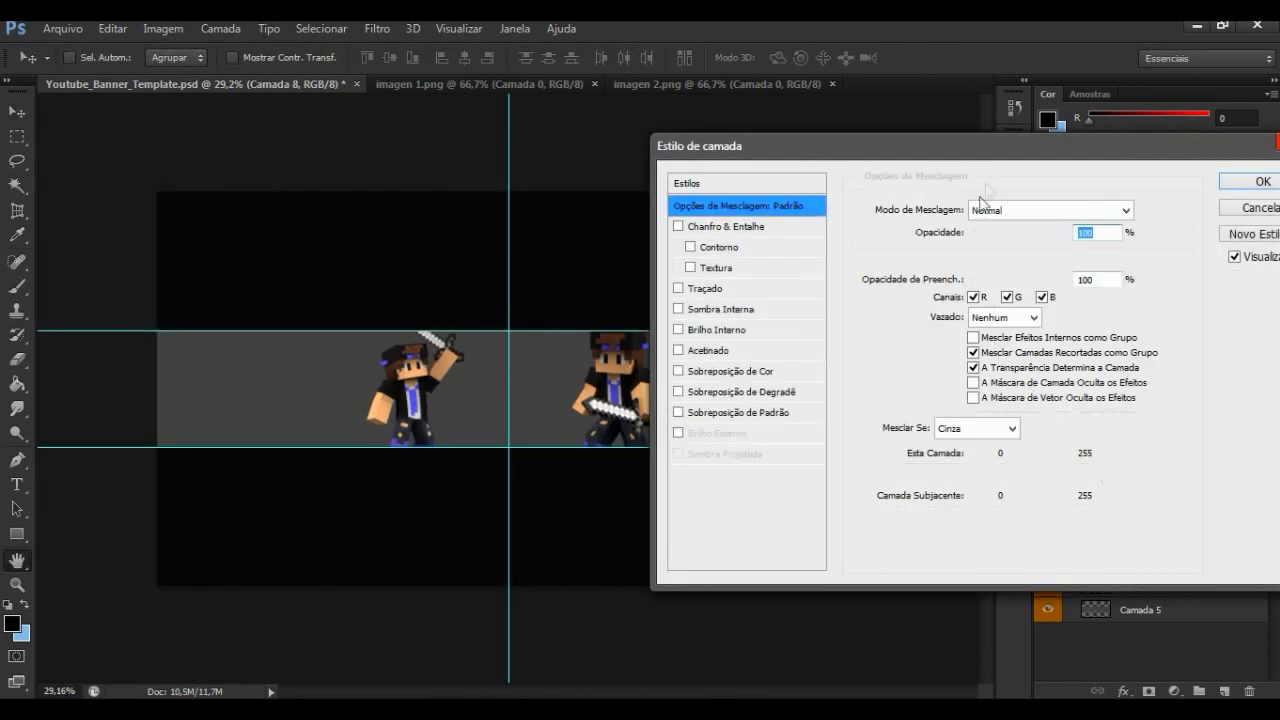
left_click_drag(962, 158, 908, 90)
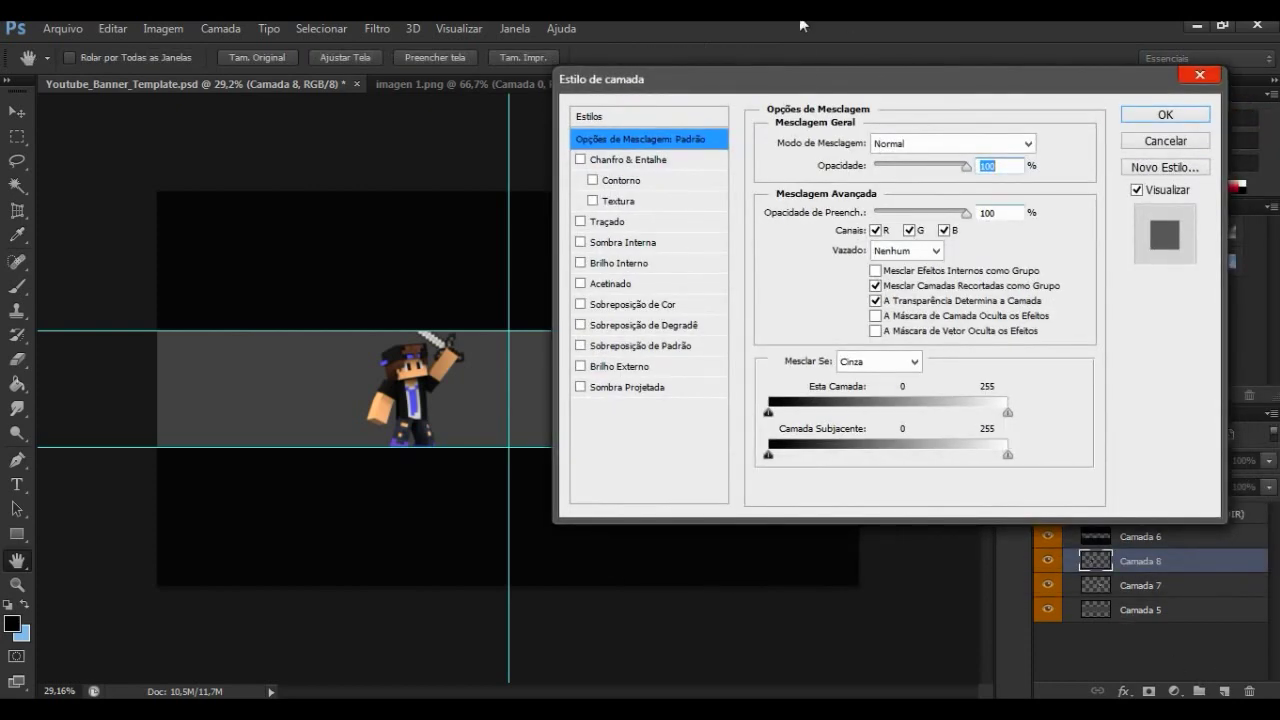
left_click(622, 304)
left_click(623, 304)
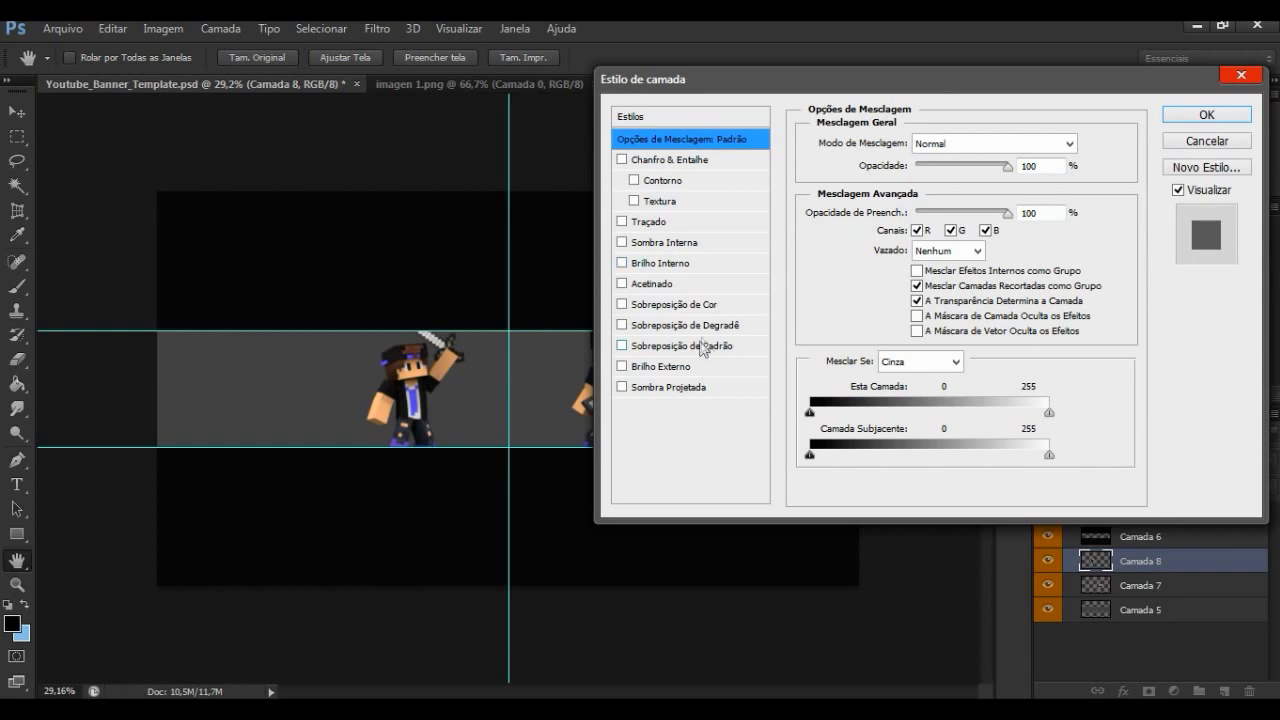
left_click(1207, 141)
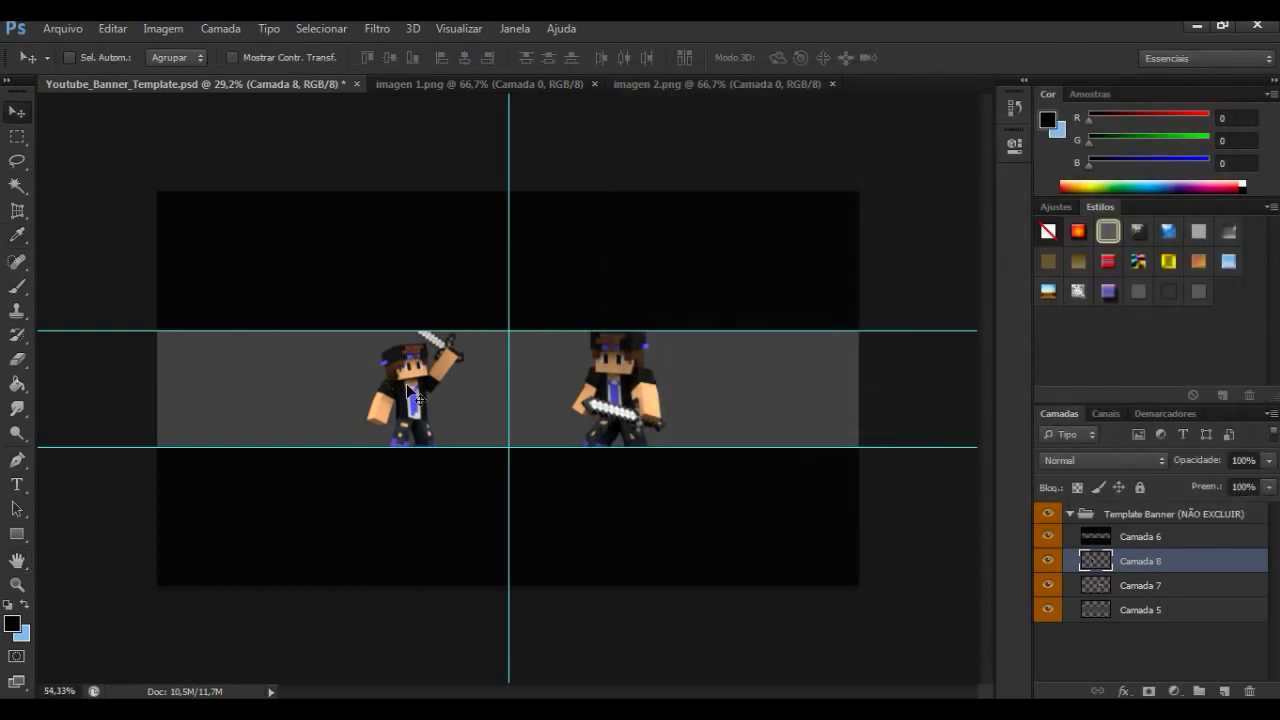
scroll(410, 398, "up", 5)
scroll(412, 398, "up", 1)
left_click_drag(578, 690, 615, 690)
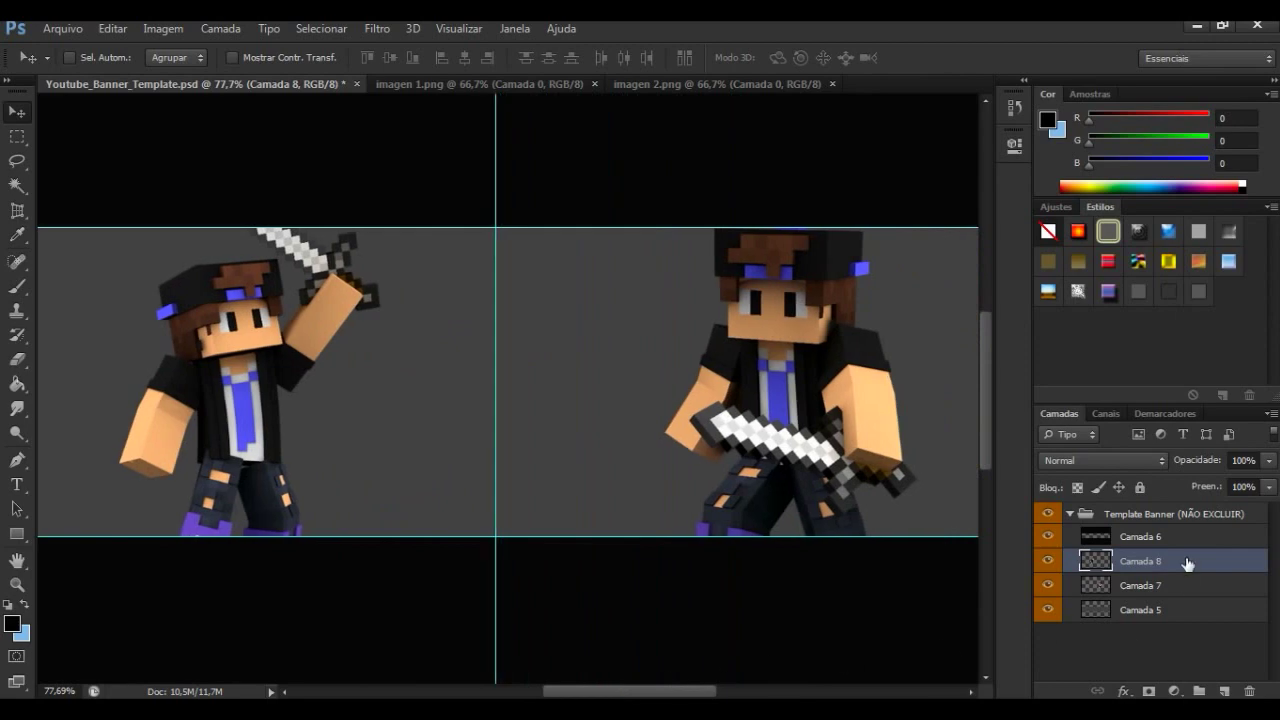
double_click(1166, 528)
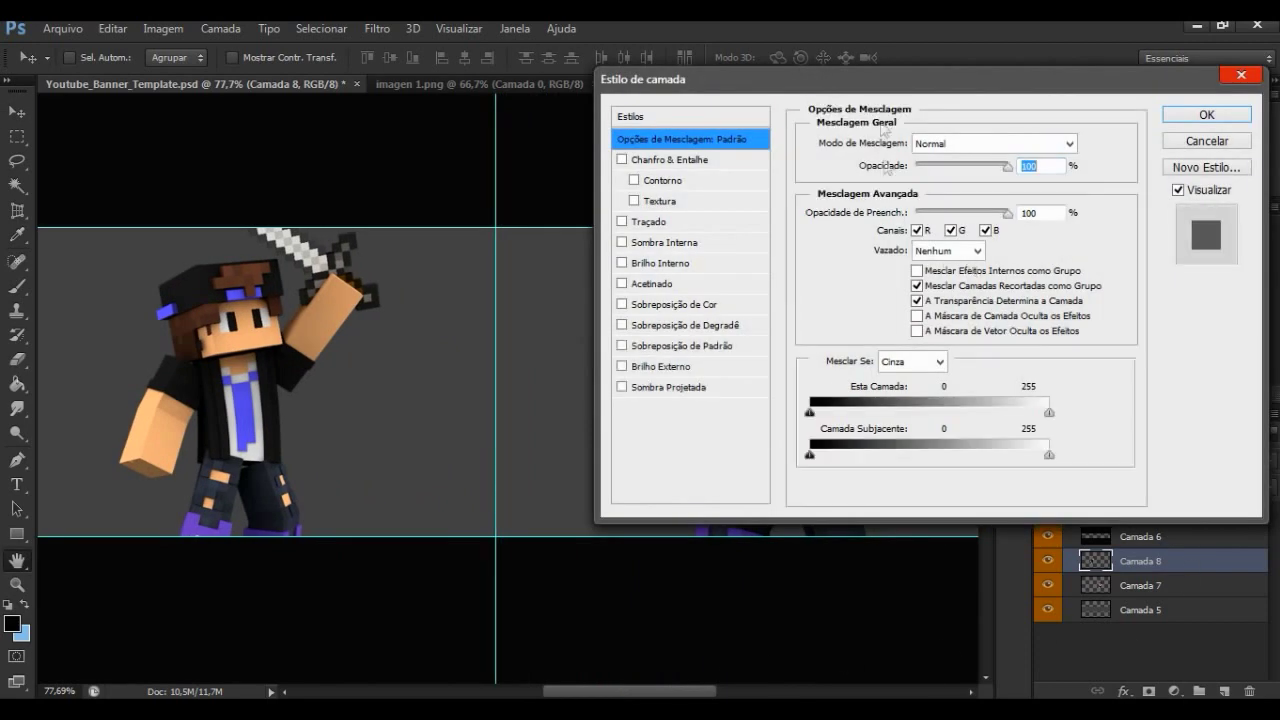
left_click_drag(892, 37, 851, 110)
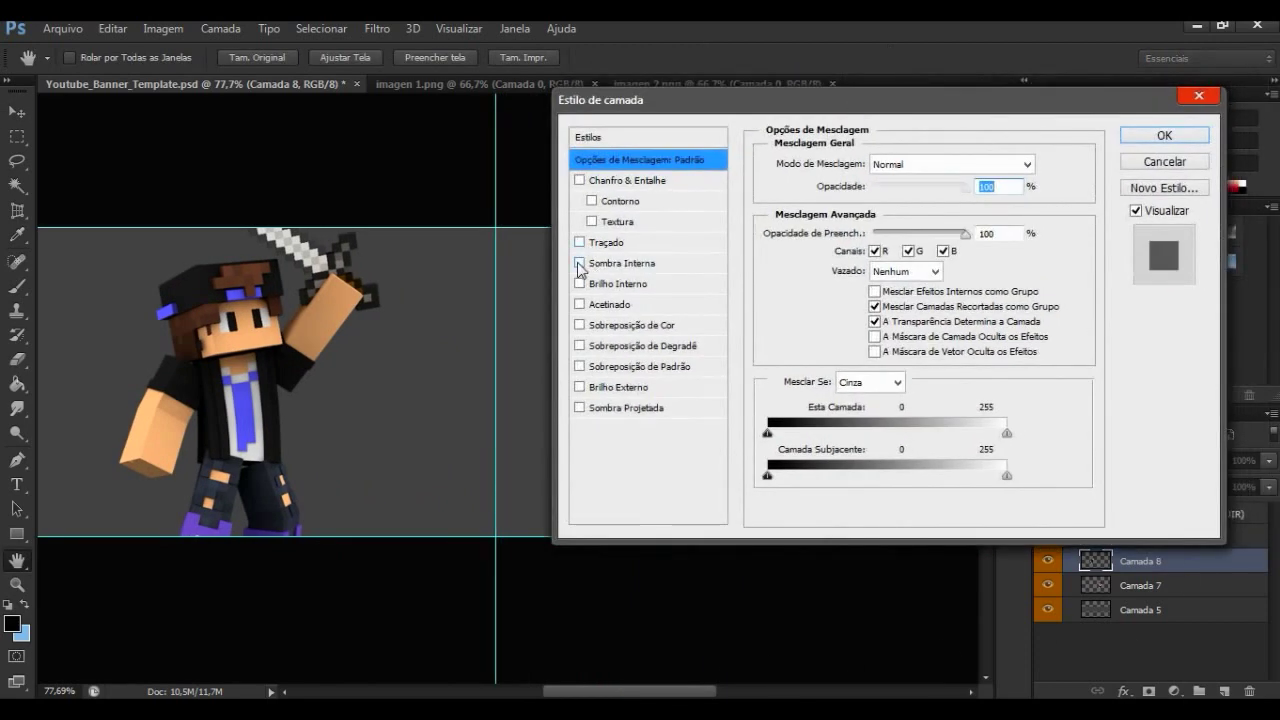
left_click(579, 264)
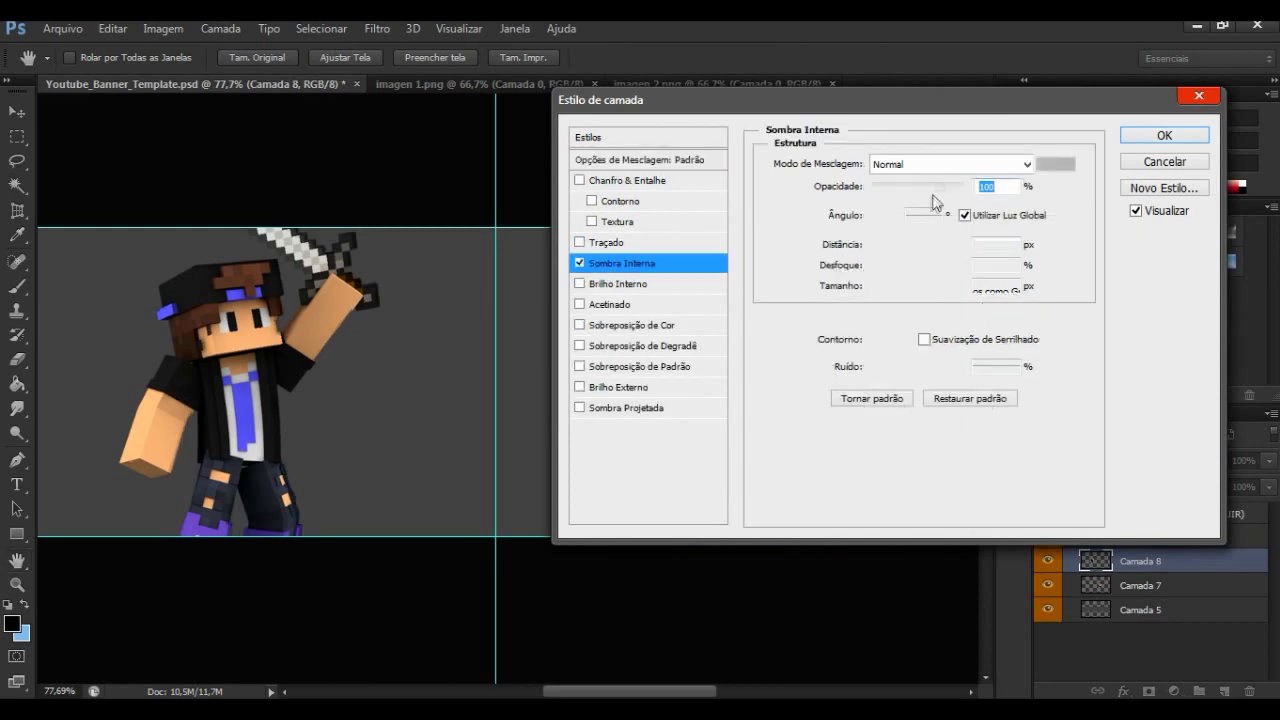
Step: Make the inner shadow white with the Sobrepor blend mode
left_click(1055, 164)
left_click(758, 203)
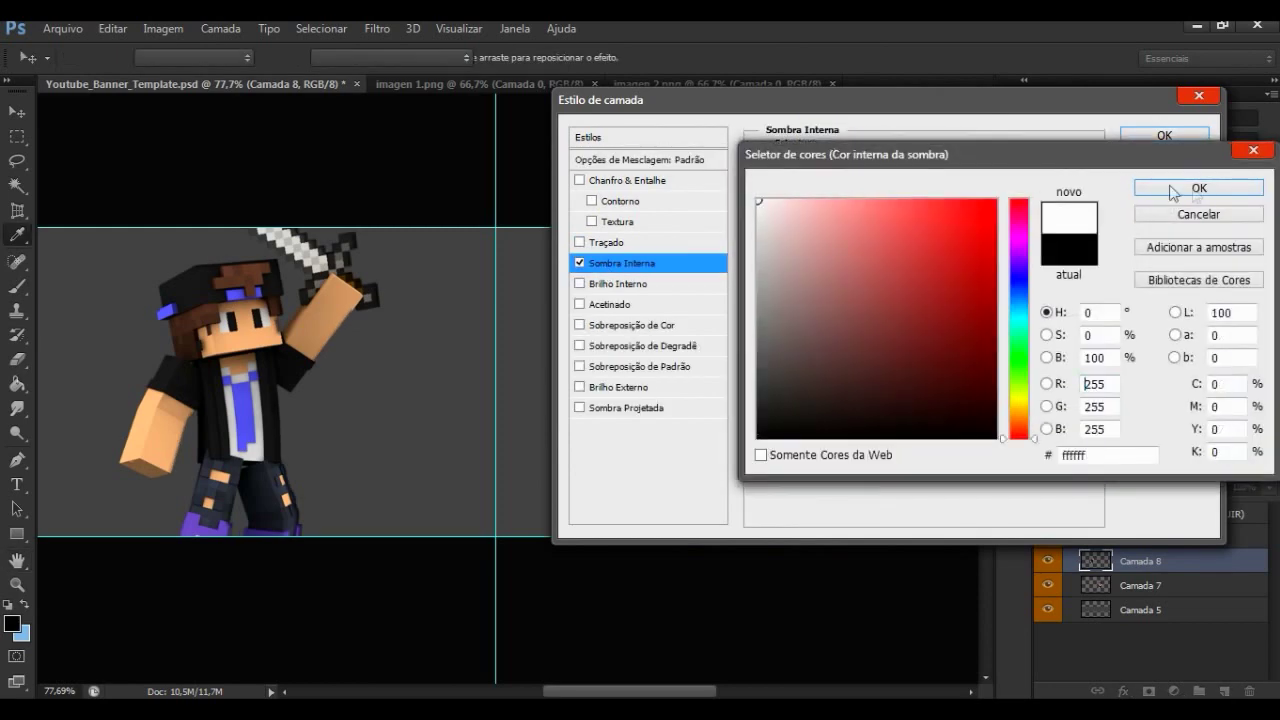
left_click(1151, 186)
left_click(1024, 168)
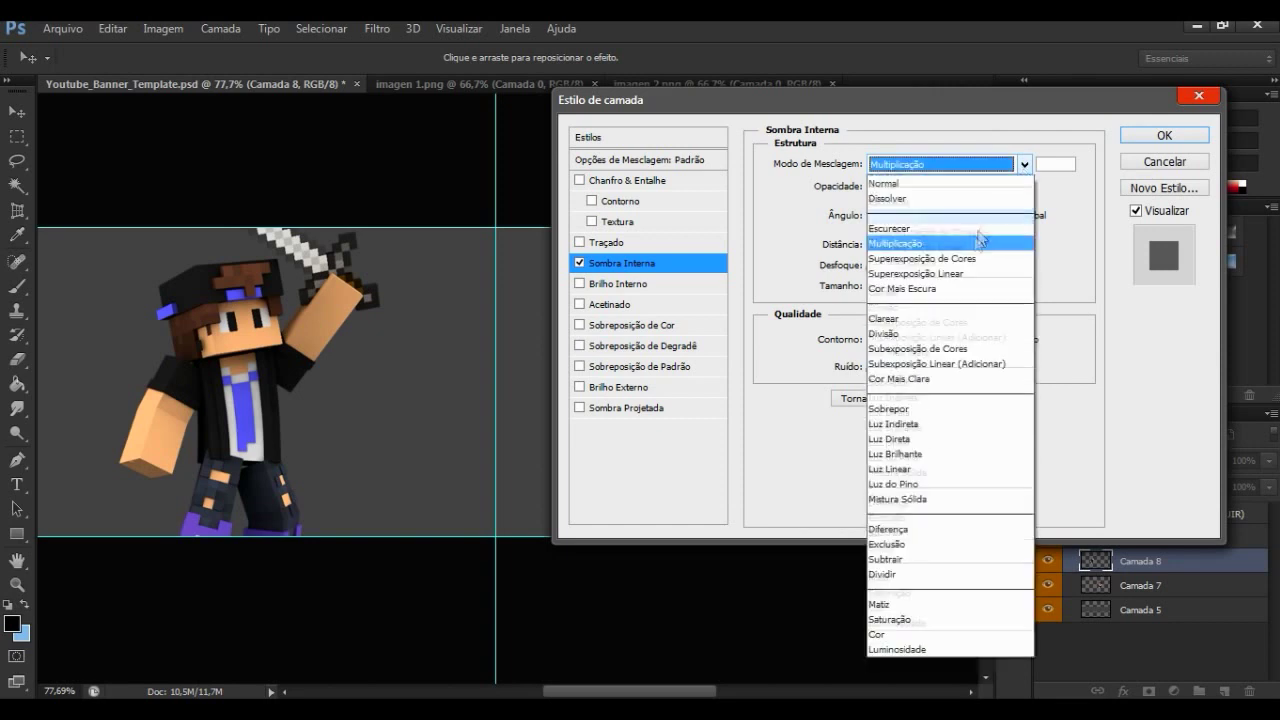
left_click(915, 410)
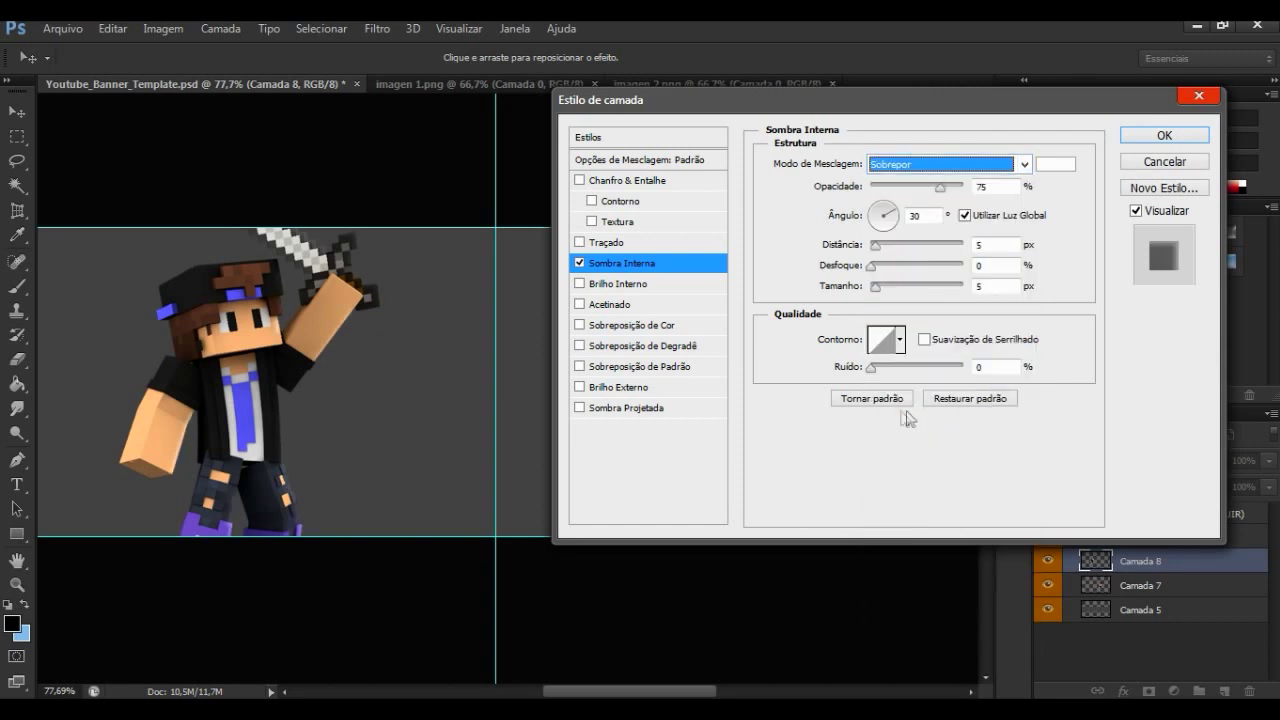
Step: Set the inner shadow distance to 0 and size to 25 px
left_click_drag(884, 247, 866, 247)
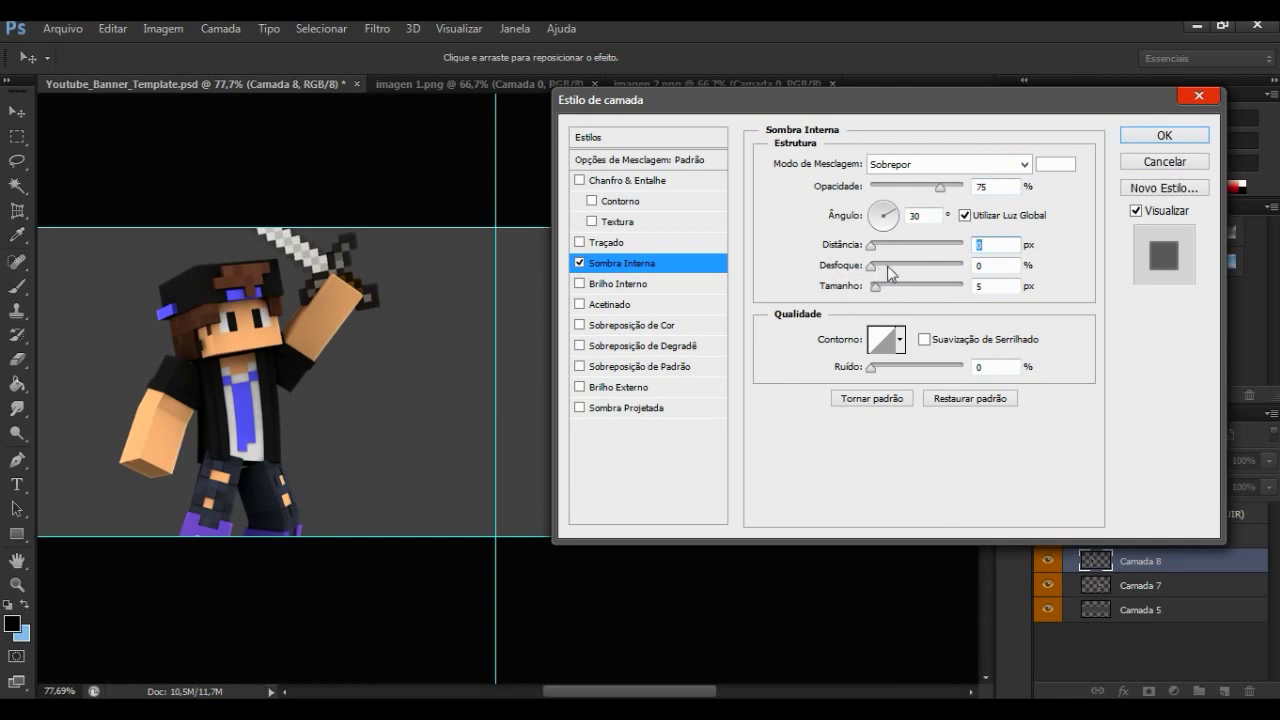
left_click_drag(878, 290, 884, 293)
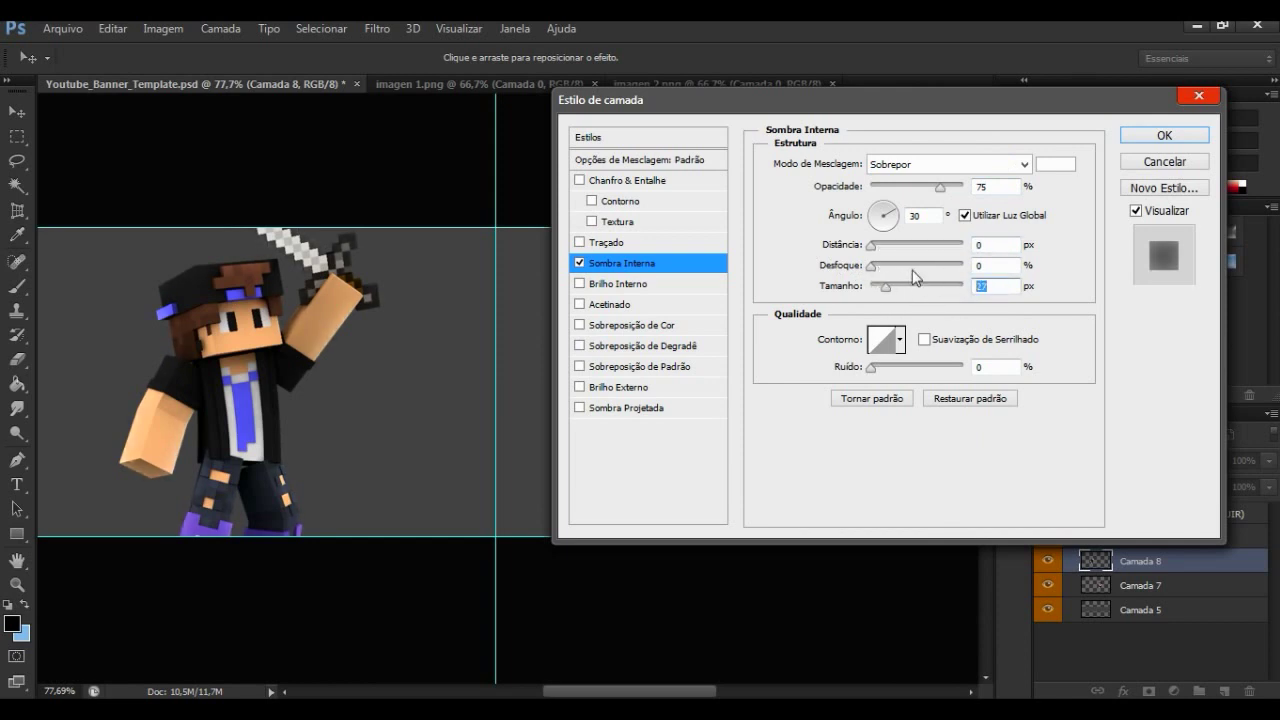
type("30")
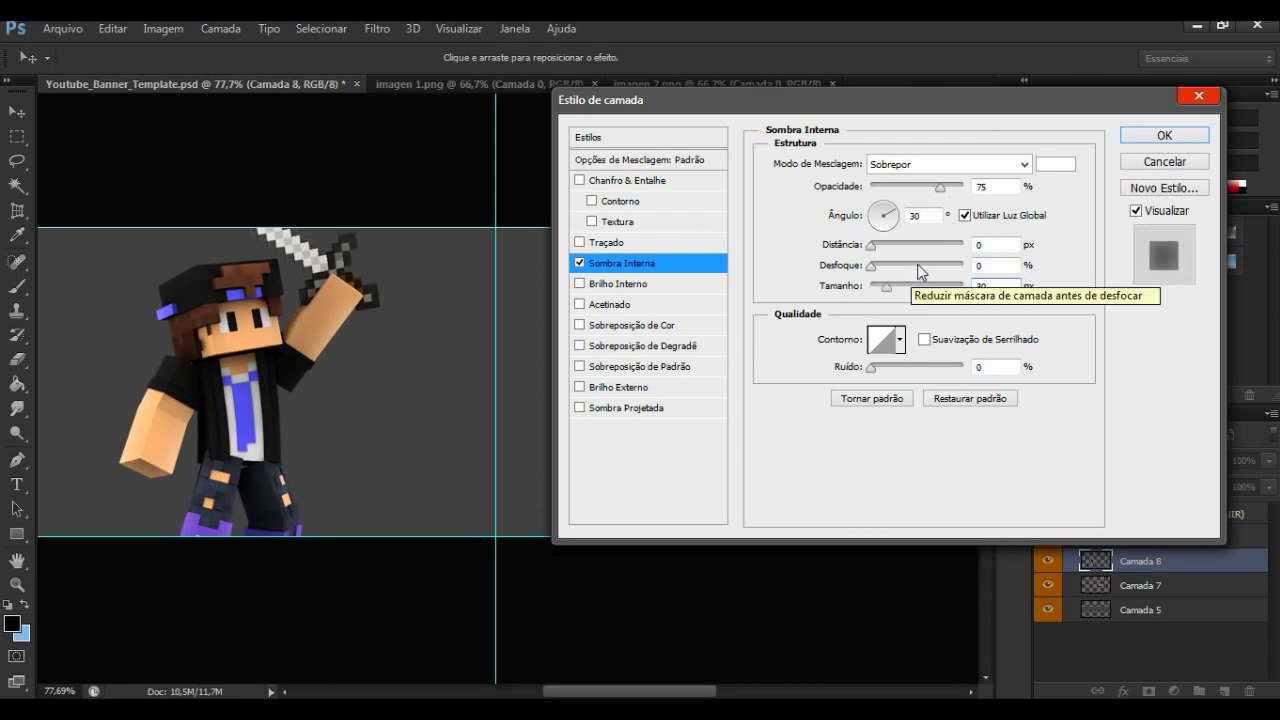
key("BackSpace")
key("BackSpace")
type("25")
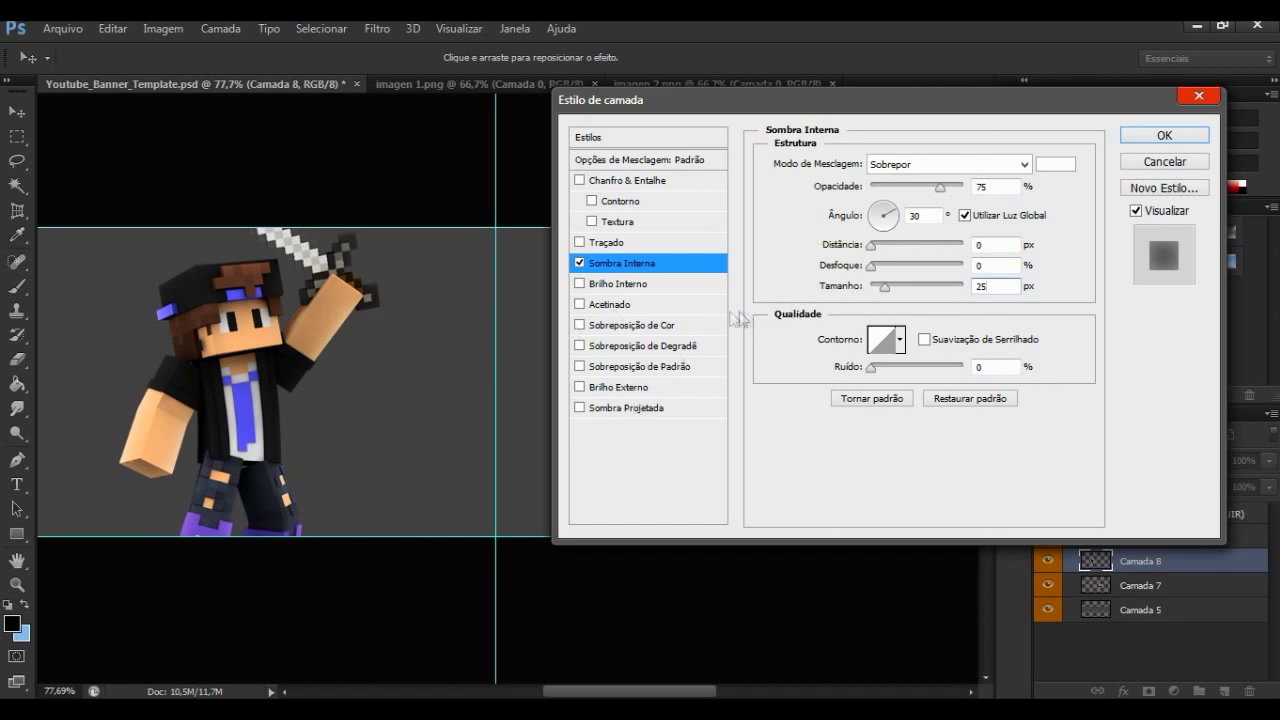
left_click(580, 284)
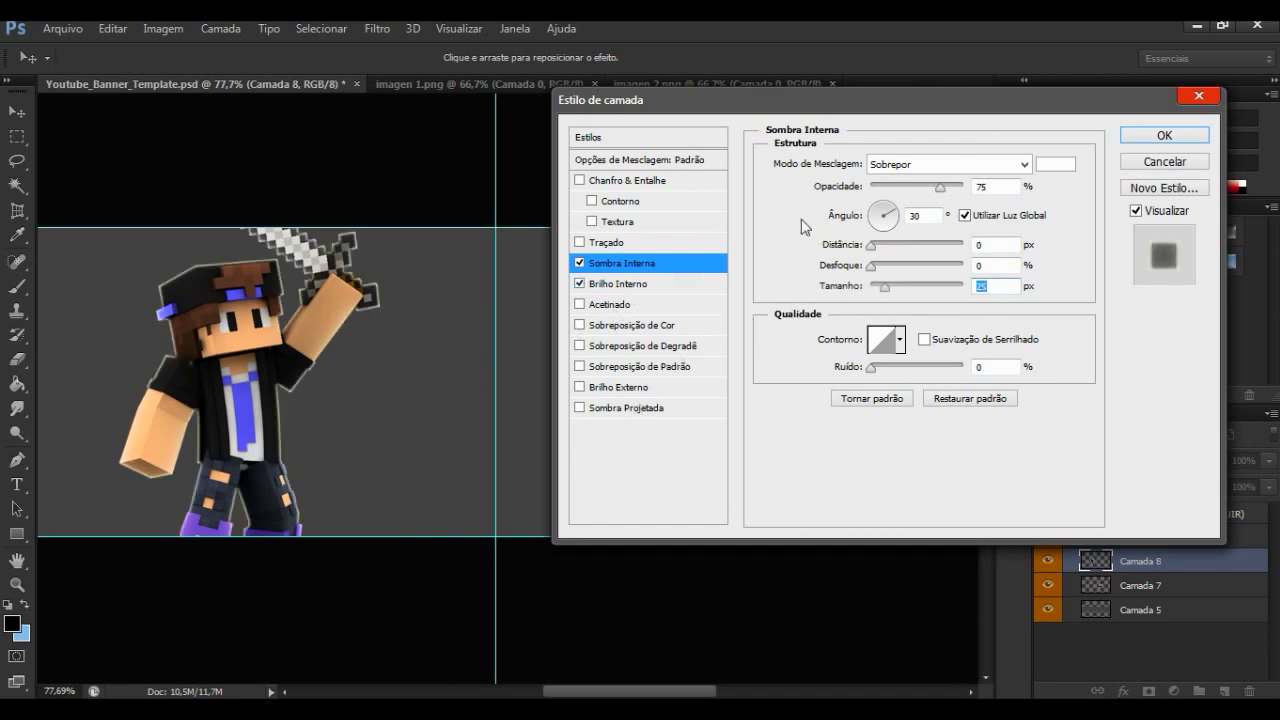
Step: Give Brilho Interno the Sobrepor blend mode, 100% opacity and a 4 px size
left_click(618, 284)
left_click(1024, 164)
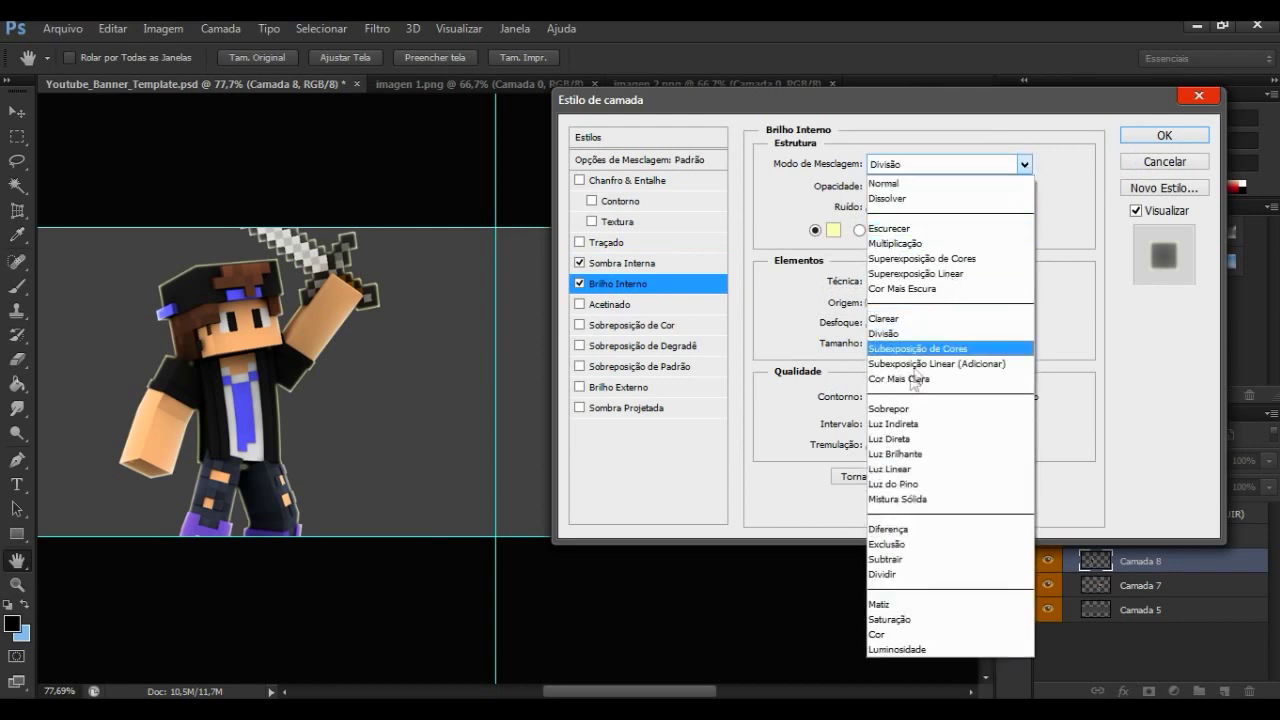
left_click(903, 409)
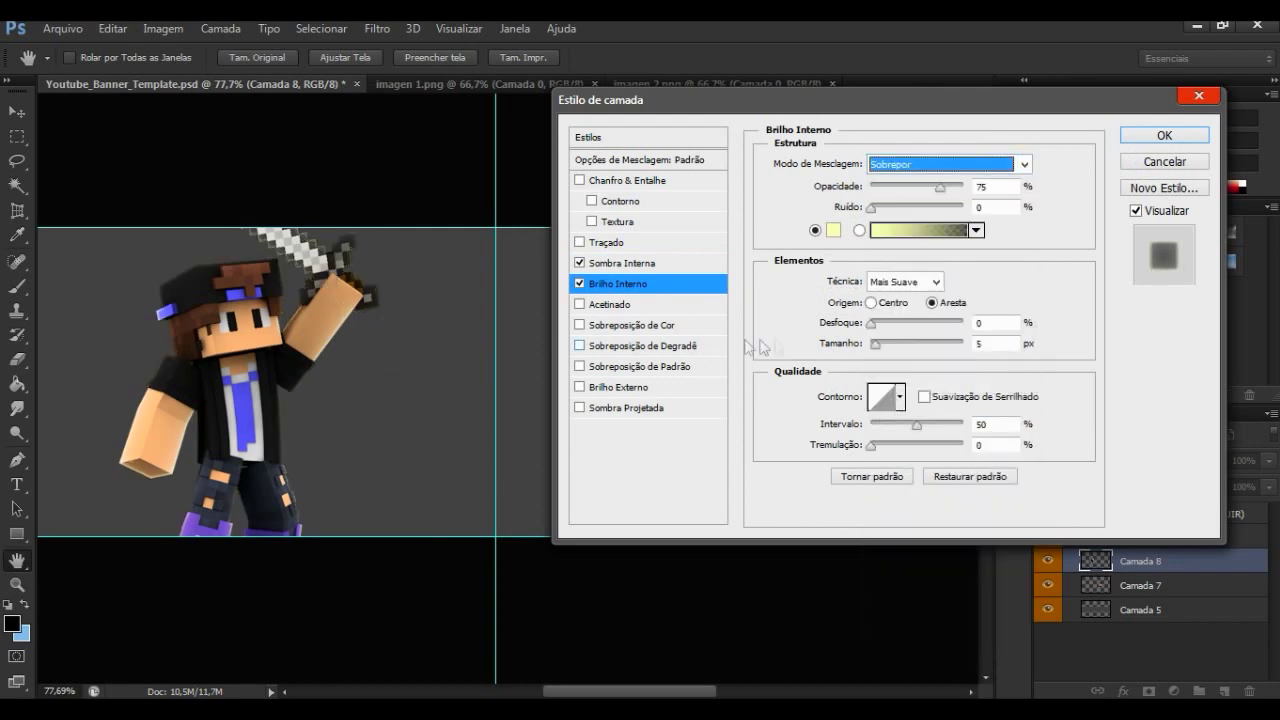
left_click(963, 188)
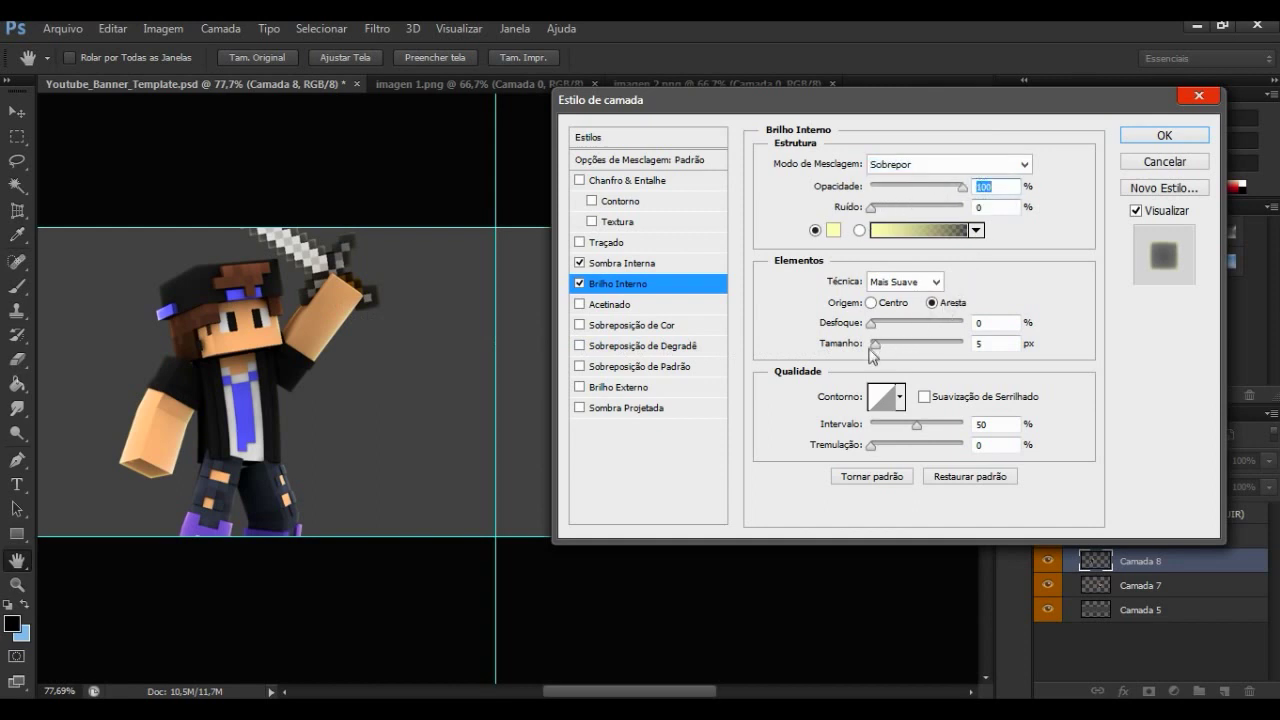
left_click_drag(872, 344, 885, 344)
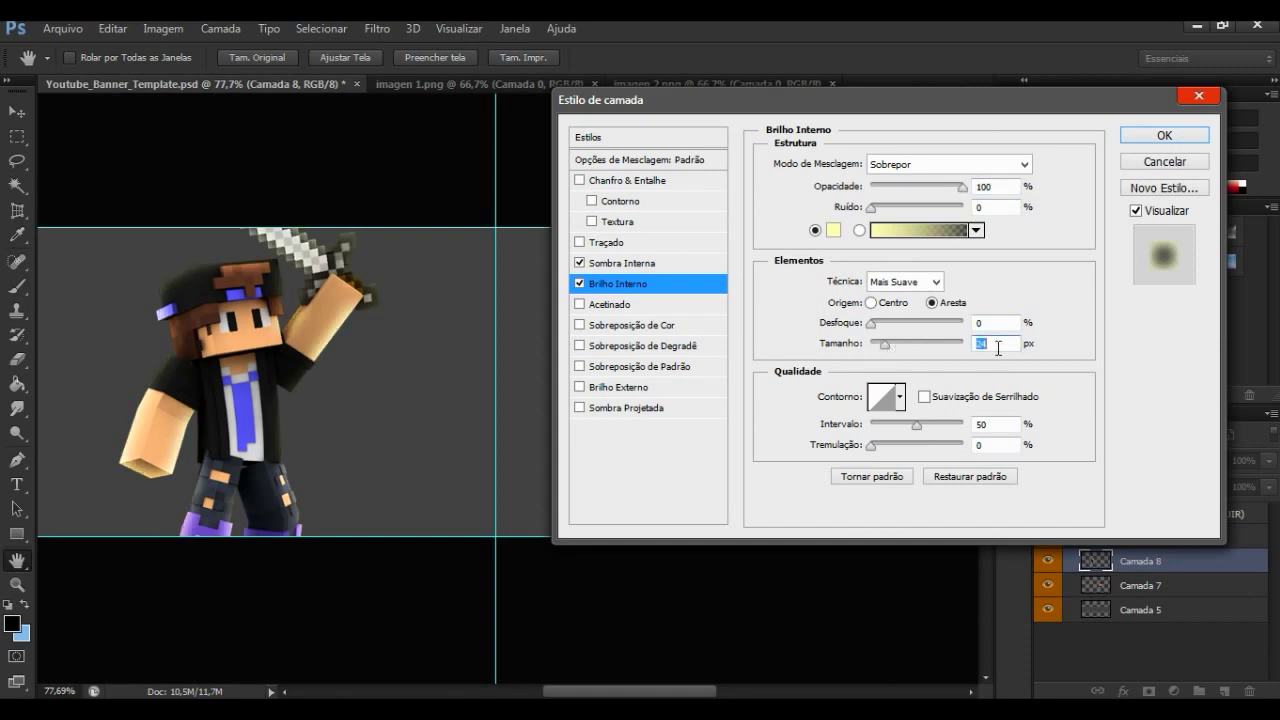
type("4")
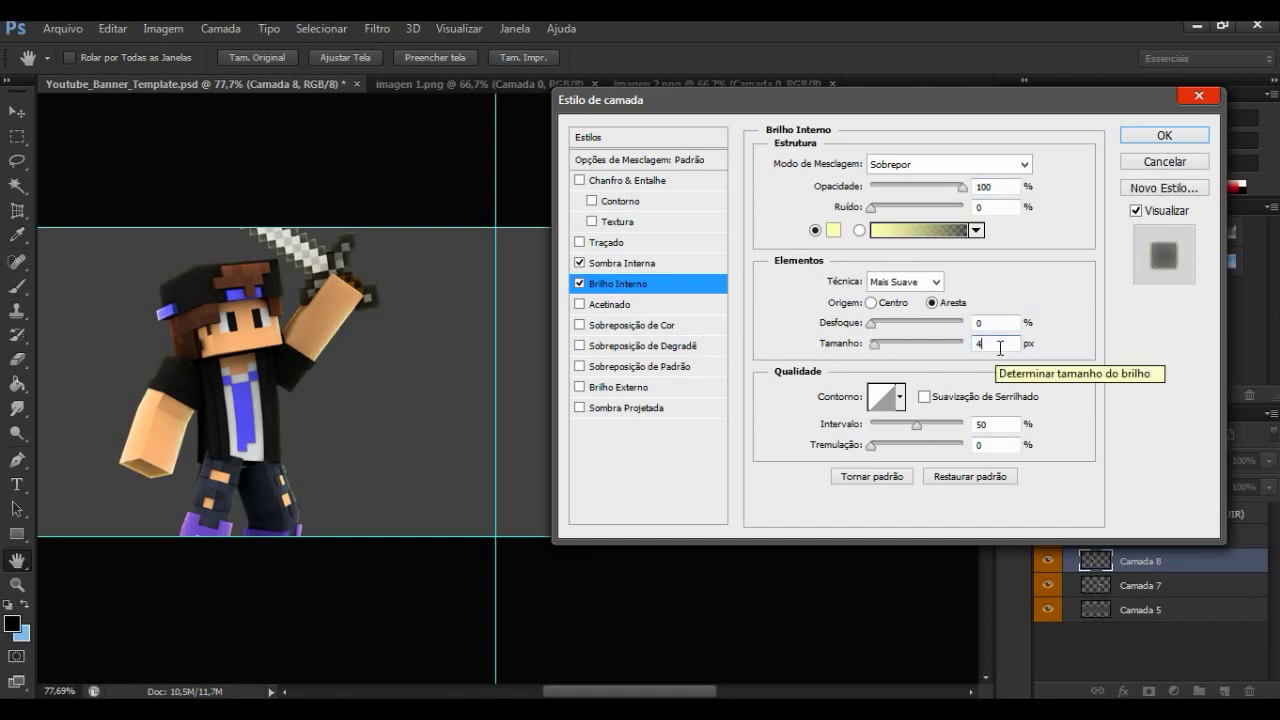
key("BackSpace")
type("5")
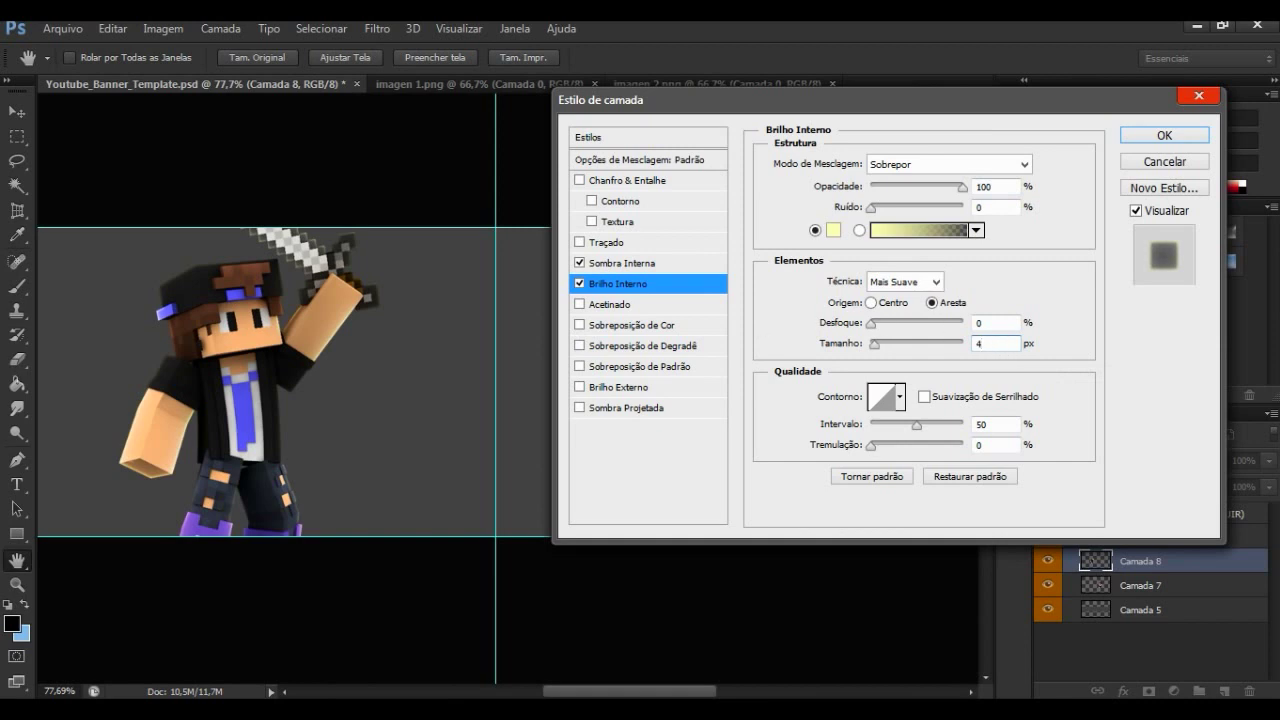
left_click(580, 328)
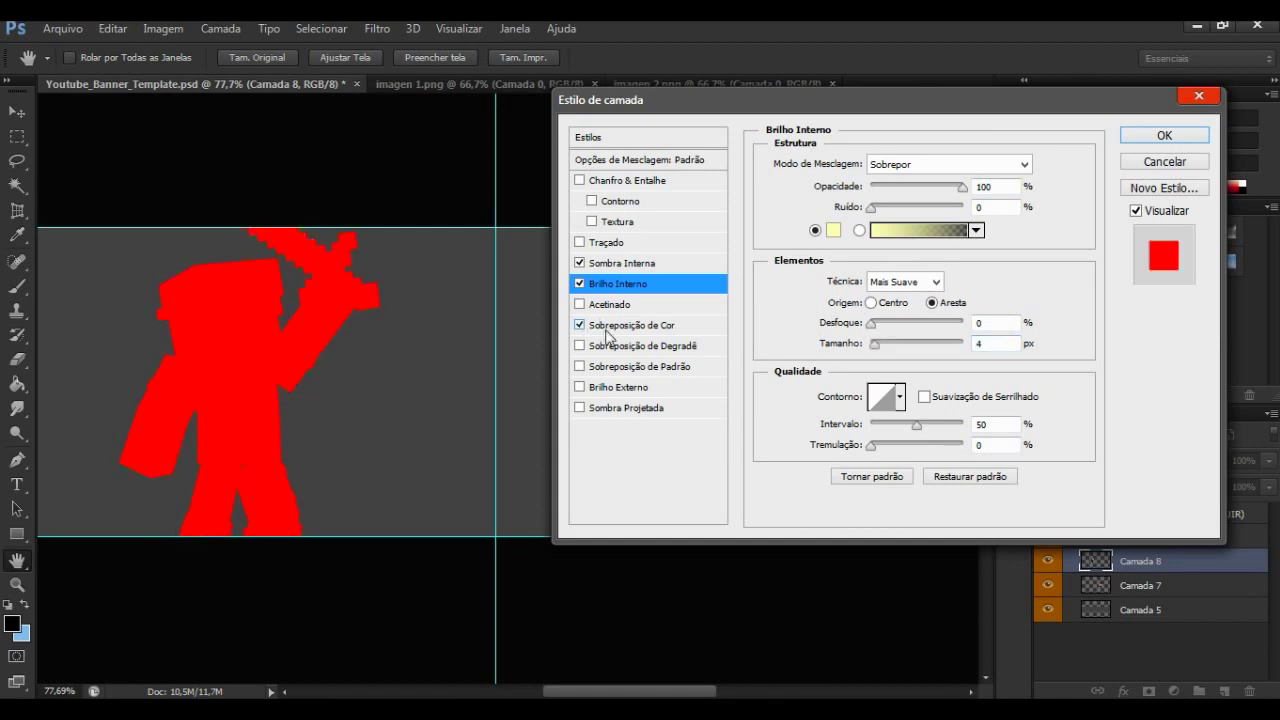
Step: Set the Sobreposição de Cor colour to orange ff8400
left_click(607, 328)
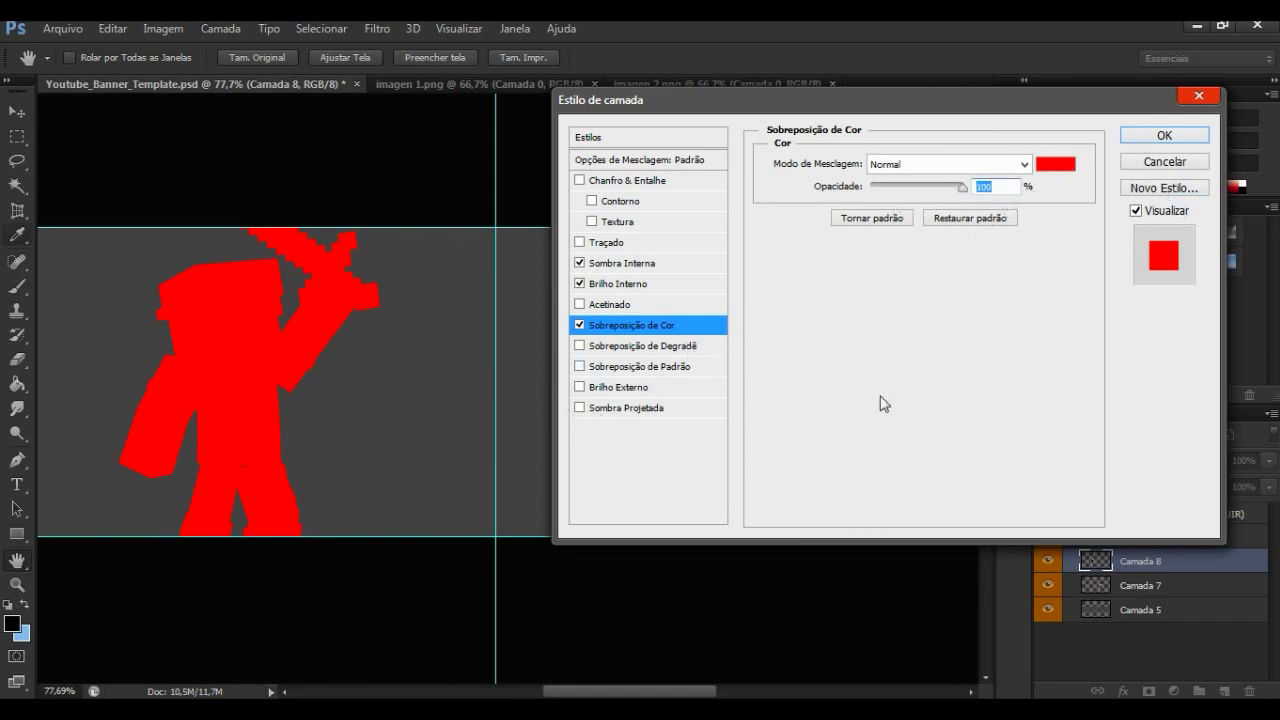
left_click(1056, 165)
left_click_drag(1019, 398, 1019, 417)
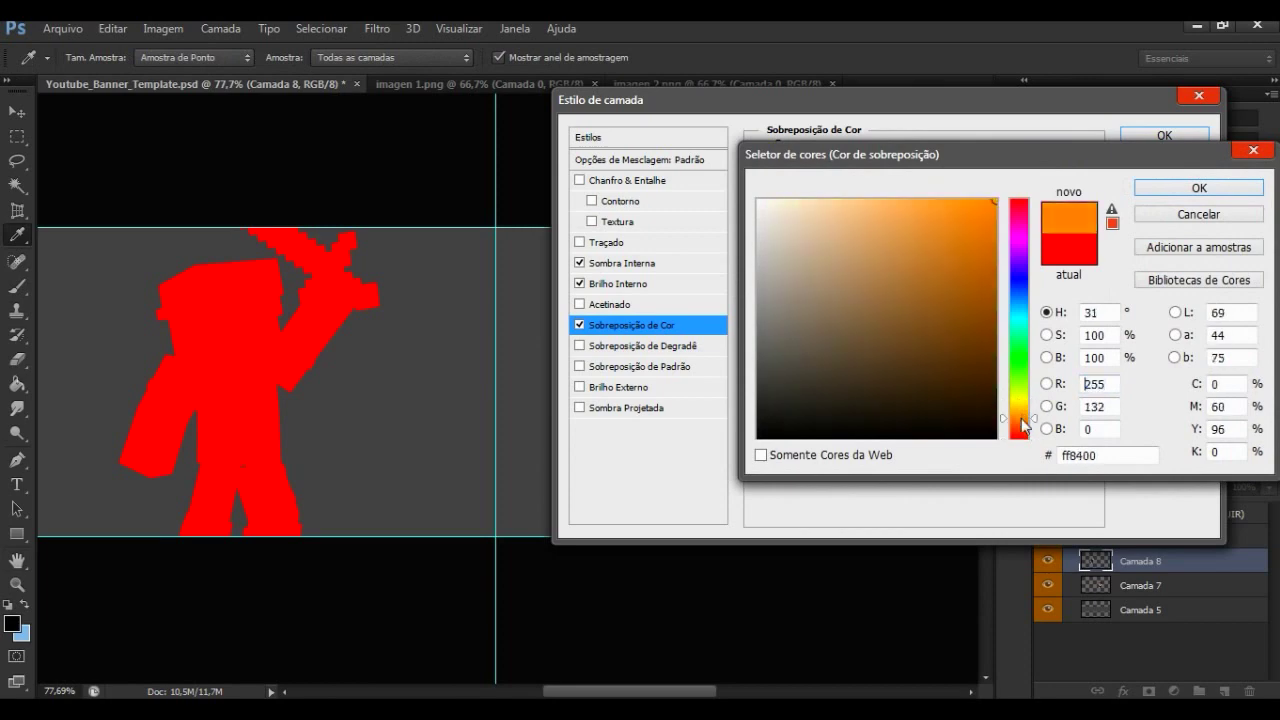
left_click(1199, 188)
left_click(1052, 165)
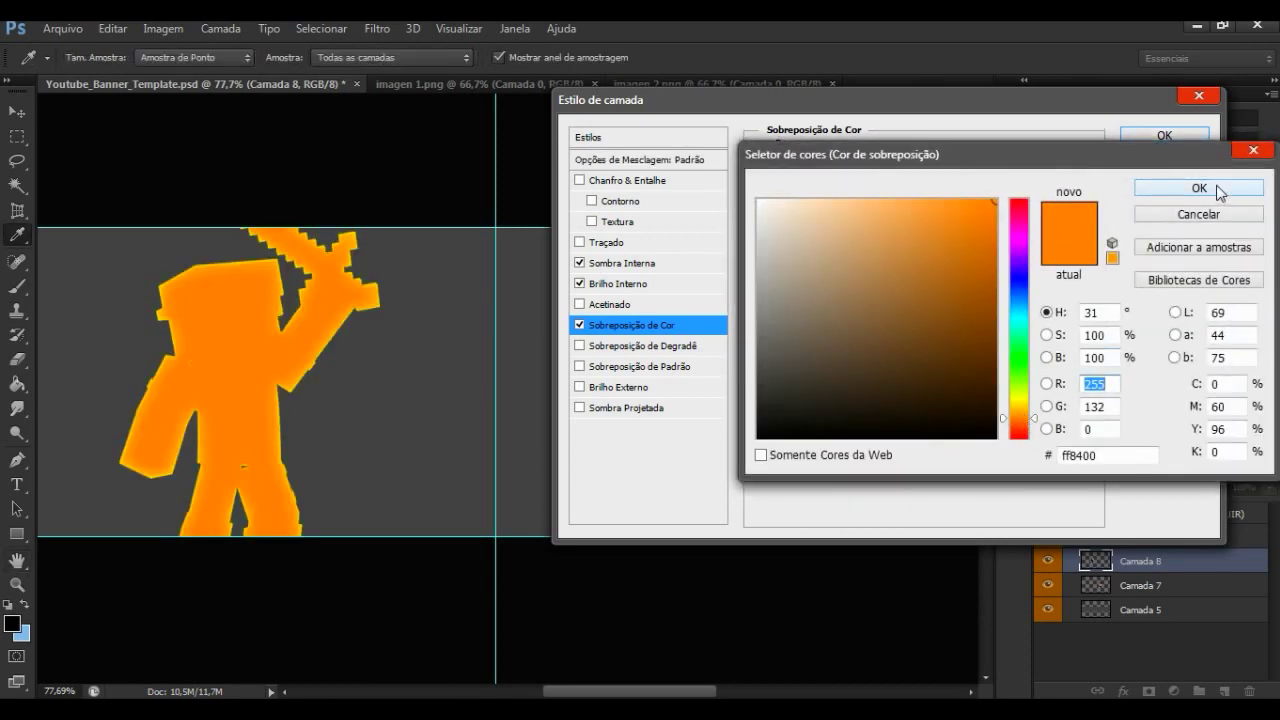
left_click(1220, 190)
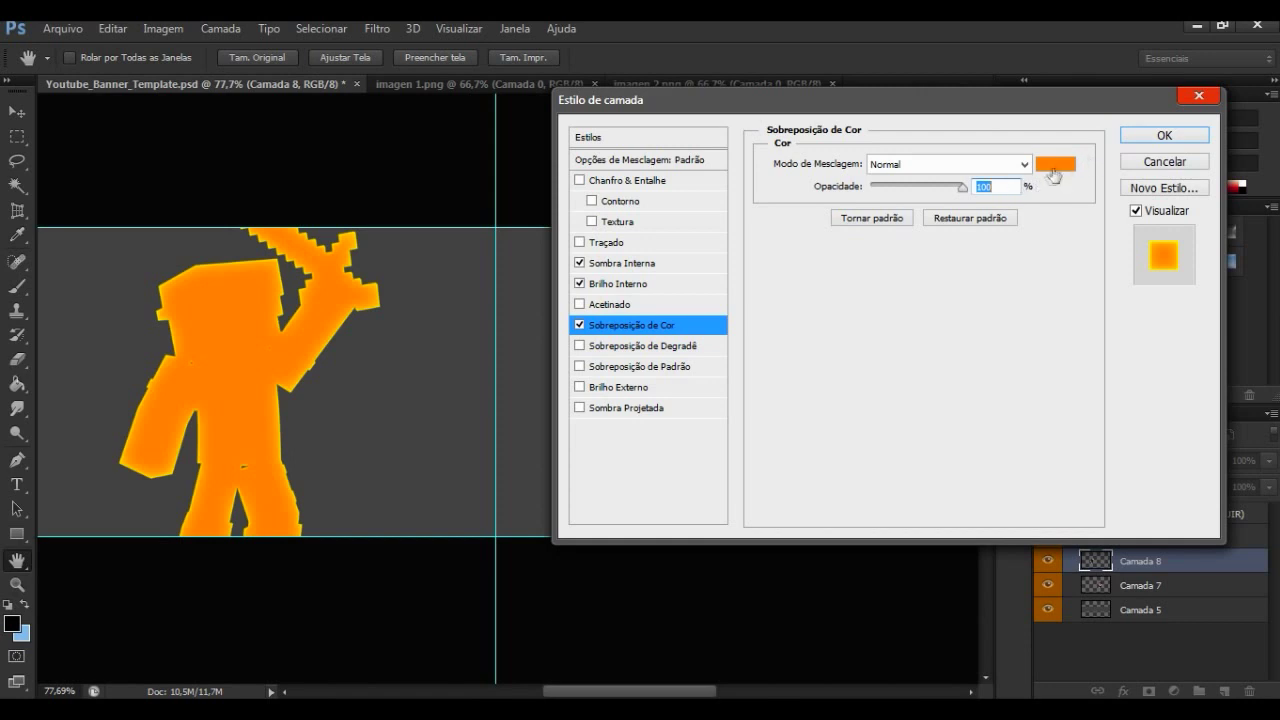
Step: Lower the colour overlay opacity to 4% and enable Sobreposição de Degradê
type("4")
key("Tab")
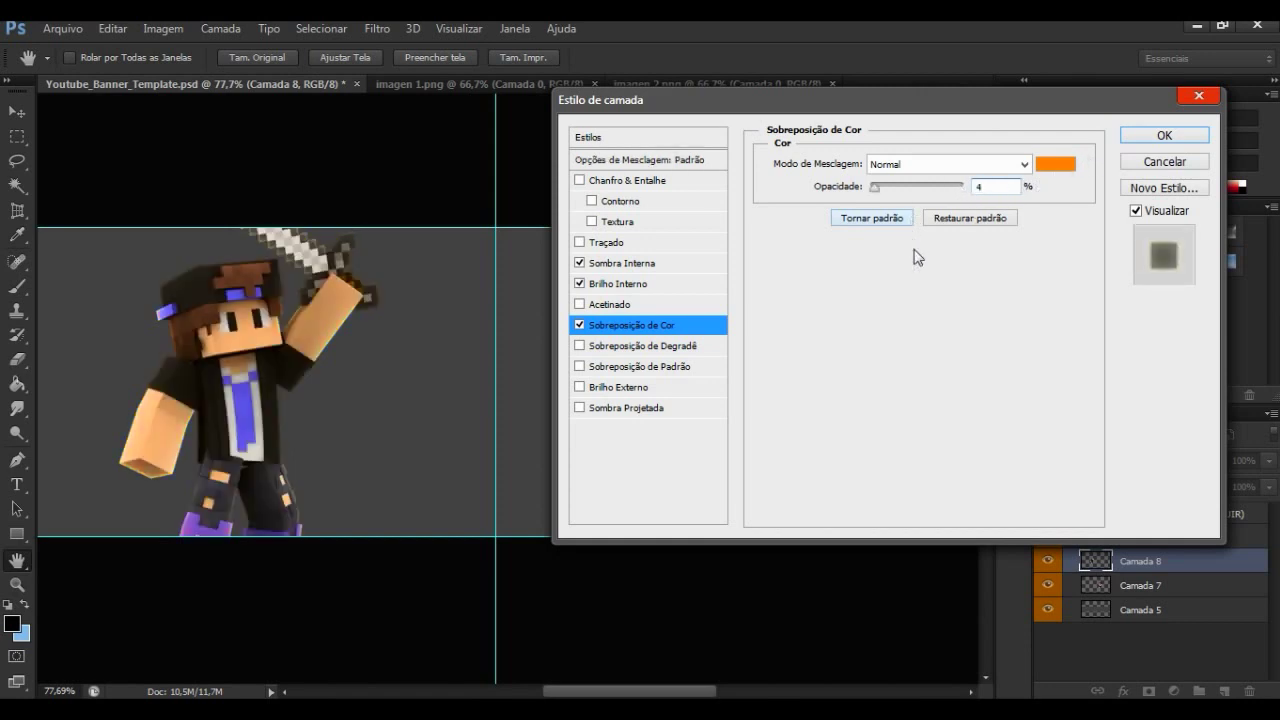
left_click(580, 347)
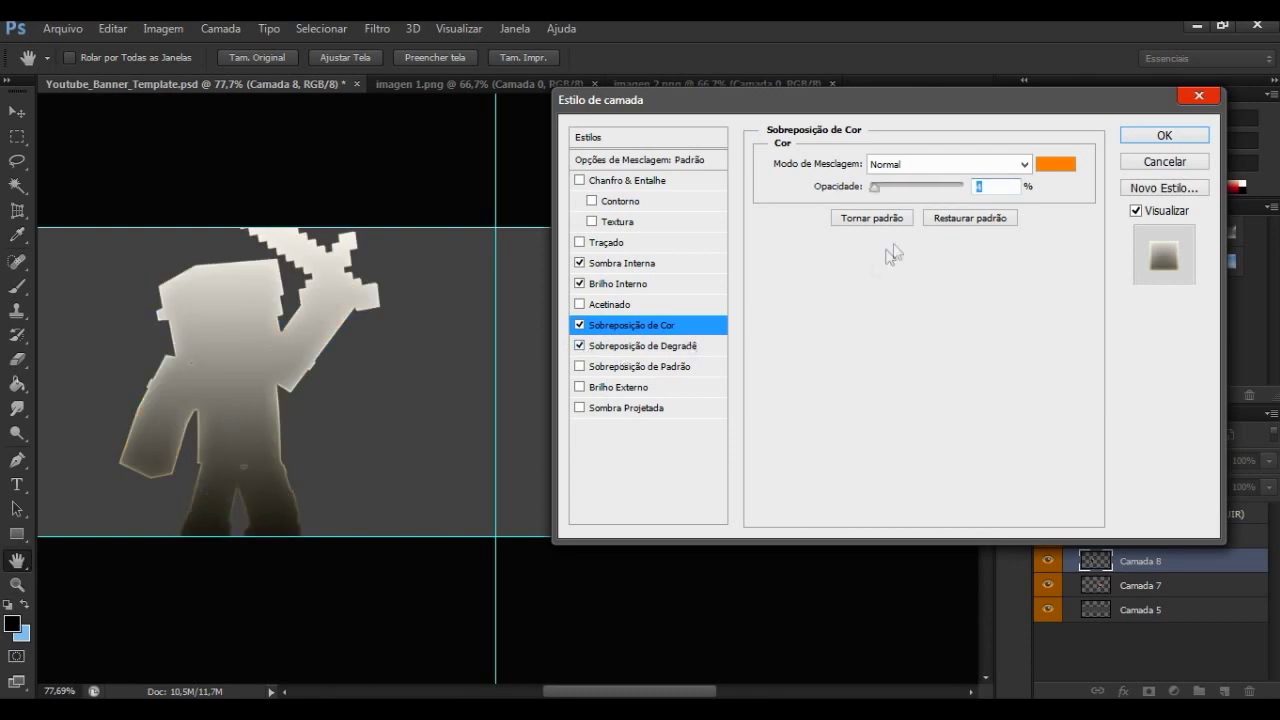
left_click(690, 348)
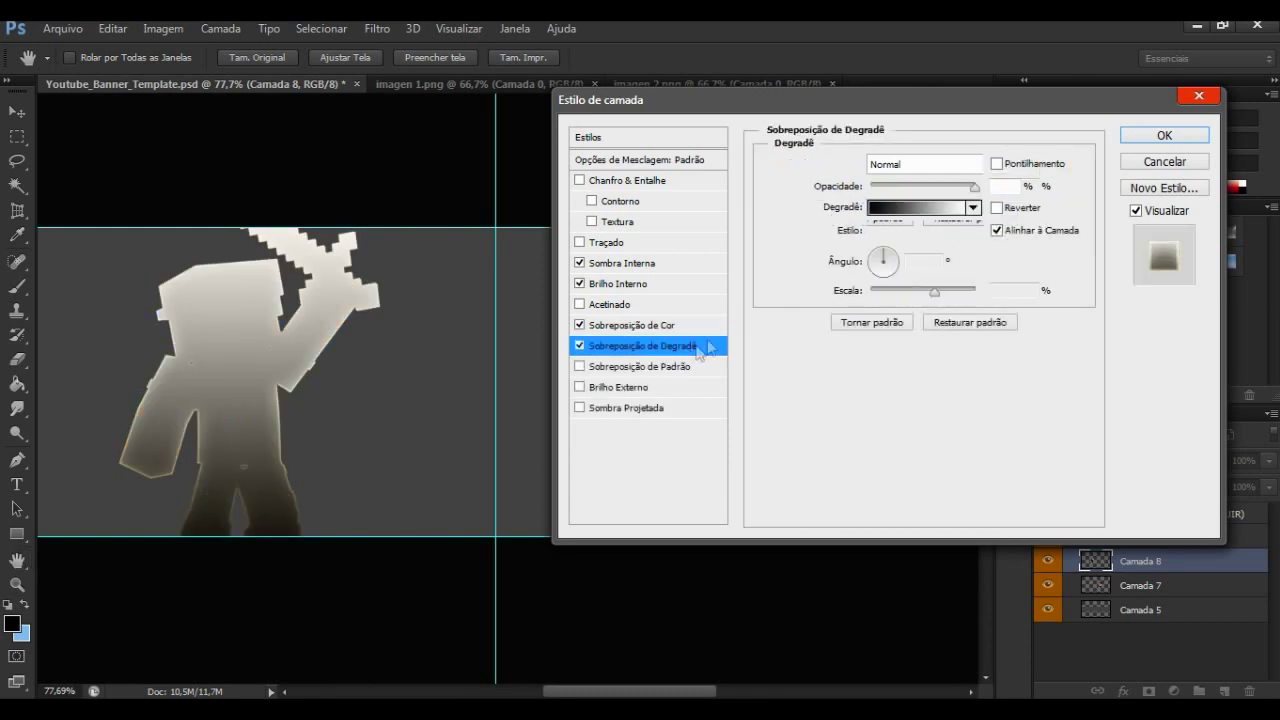
Step: Set the gradient overlay to Sobrepor mode, 150% scale and 80% opacity
left_click(975, 164)
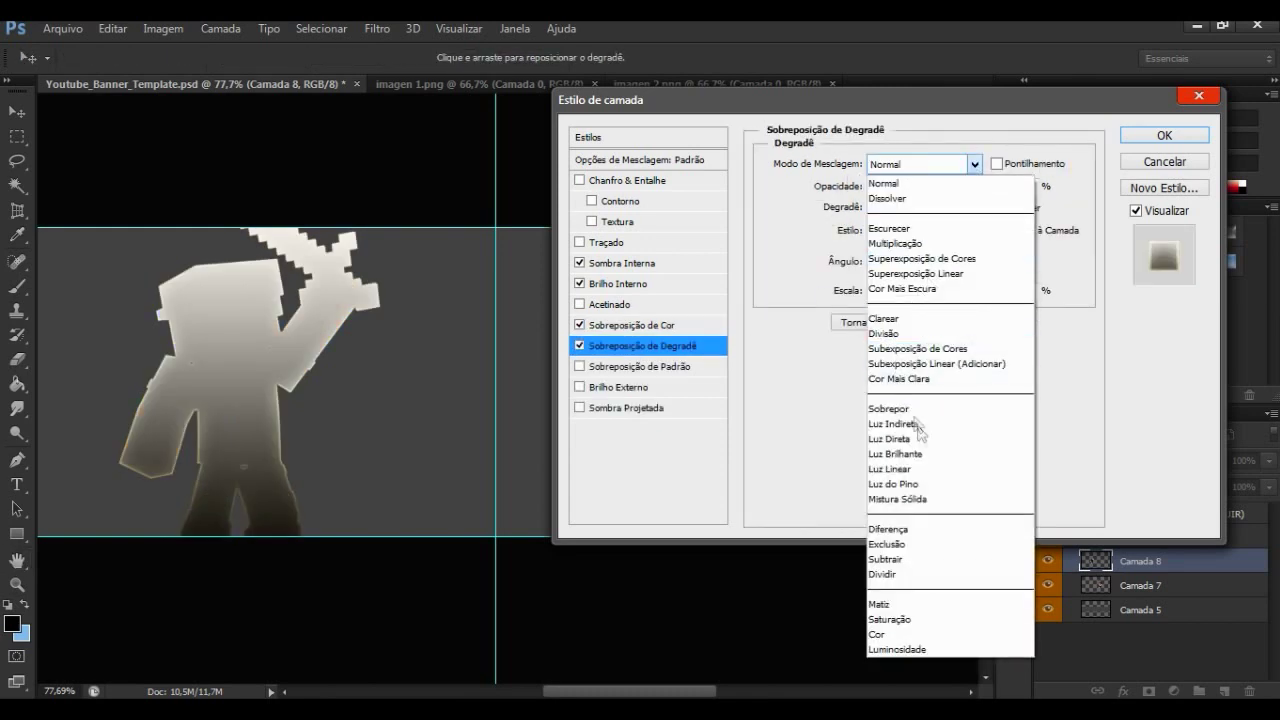
left_click(923, 401)
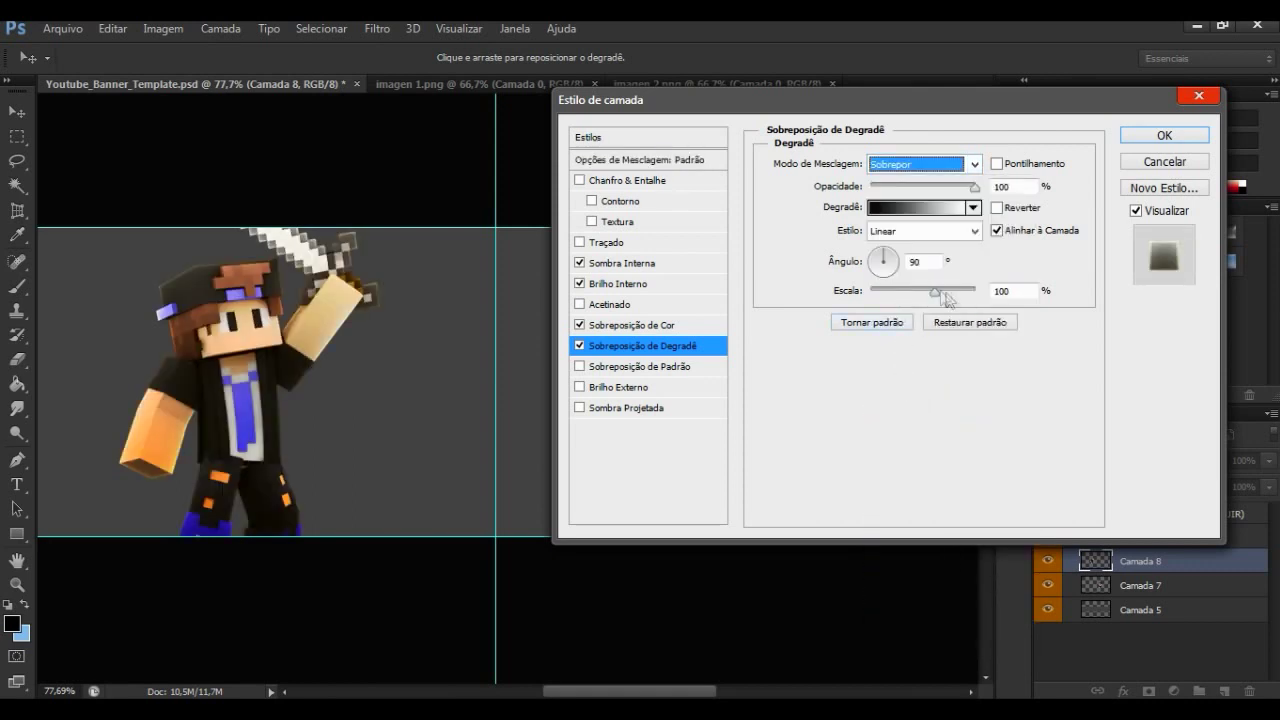
left_click_drag(934, 291, 1026, 289)
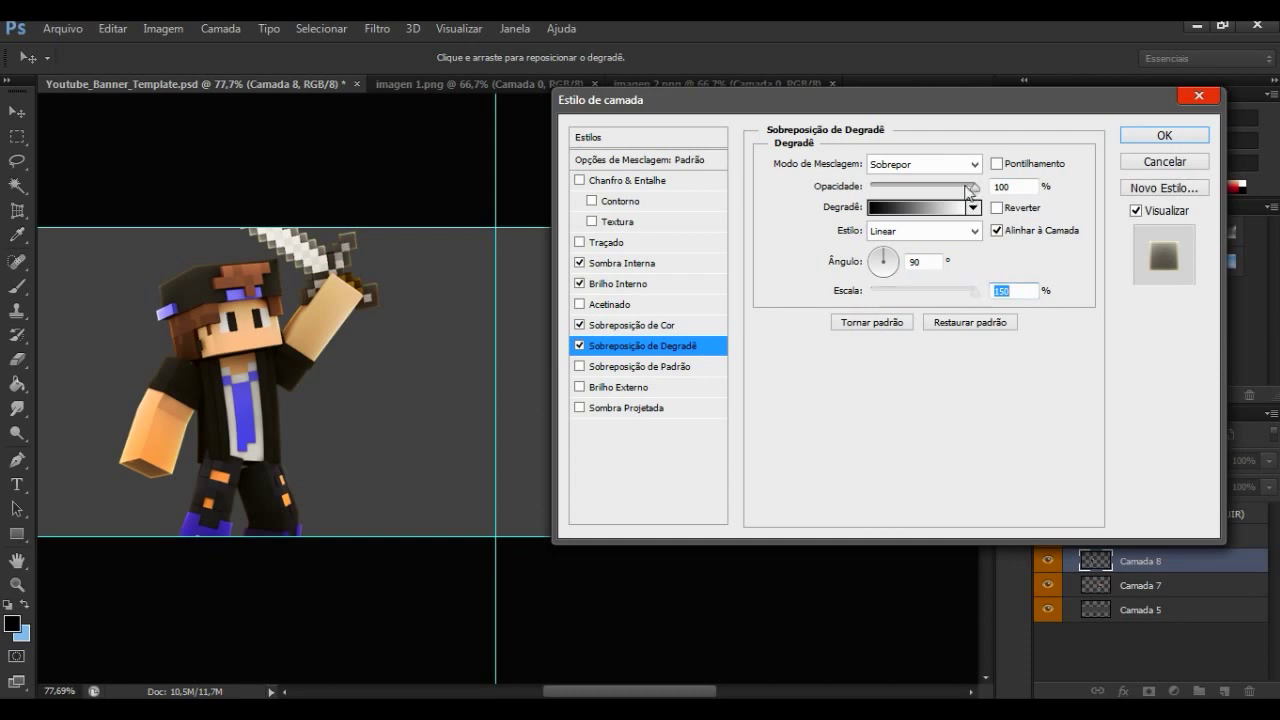
left_click_drag(972, 187, 956, 187)
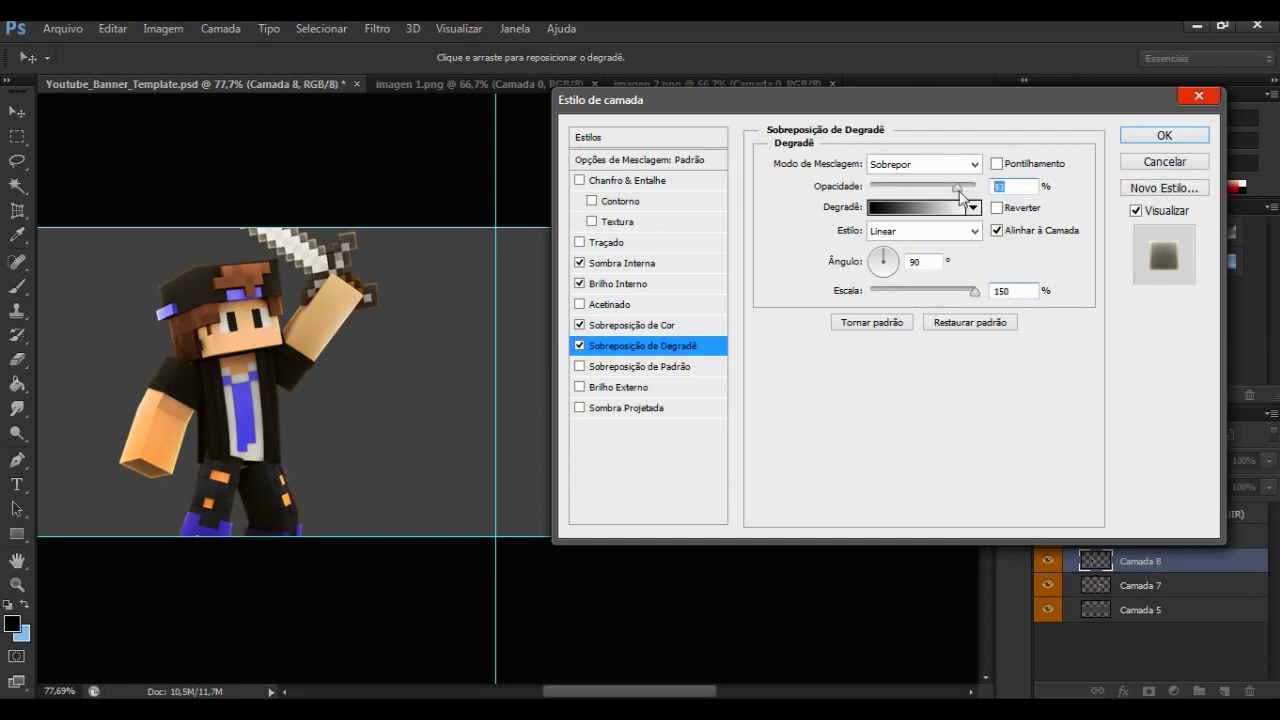
type("80")
Step: Enable Brilho Externo with a black glow colour
left_click(579, 388)
left_click(614, 390)
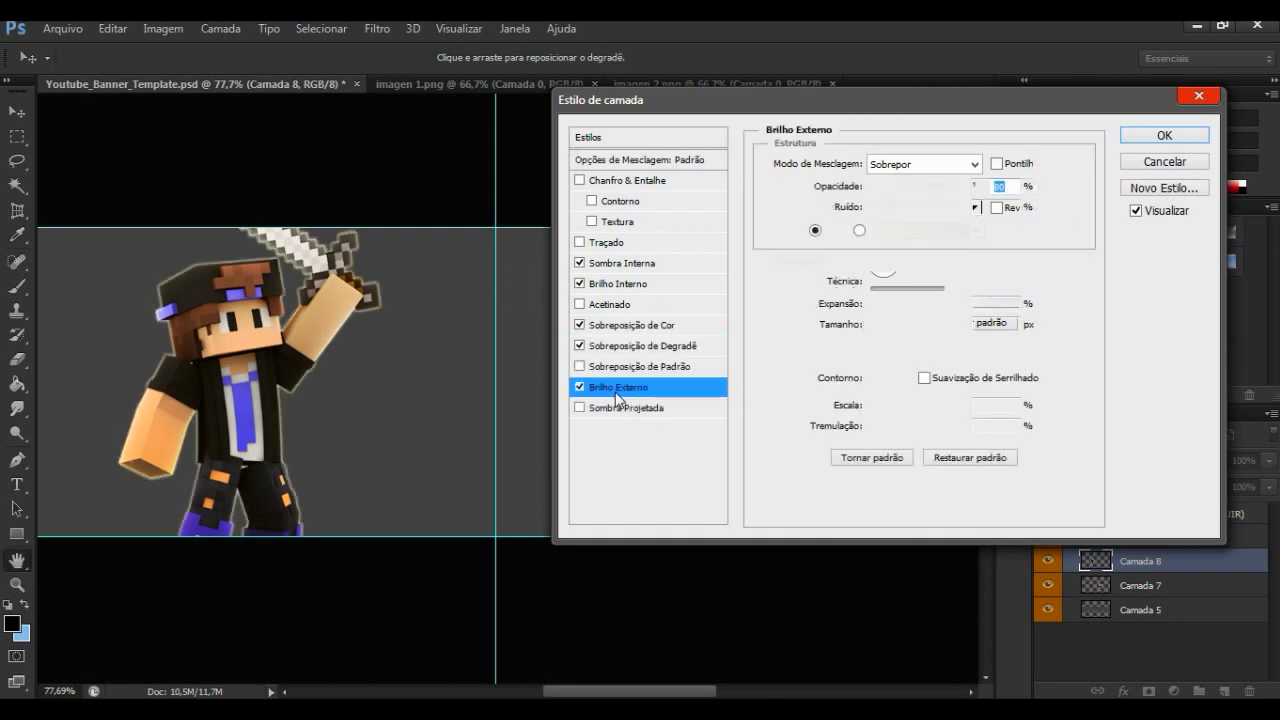
left_click(838, 231)
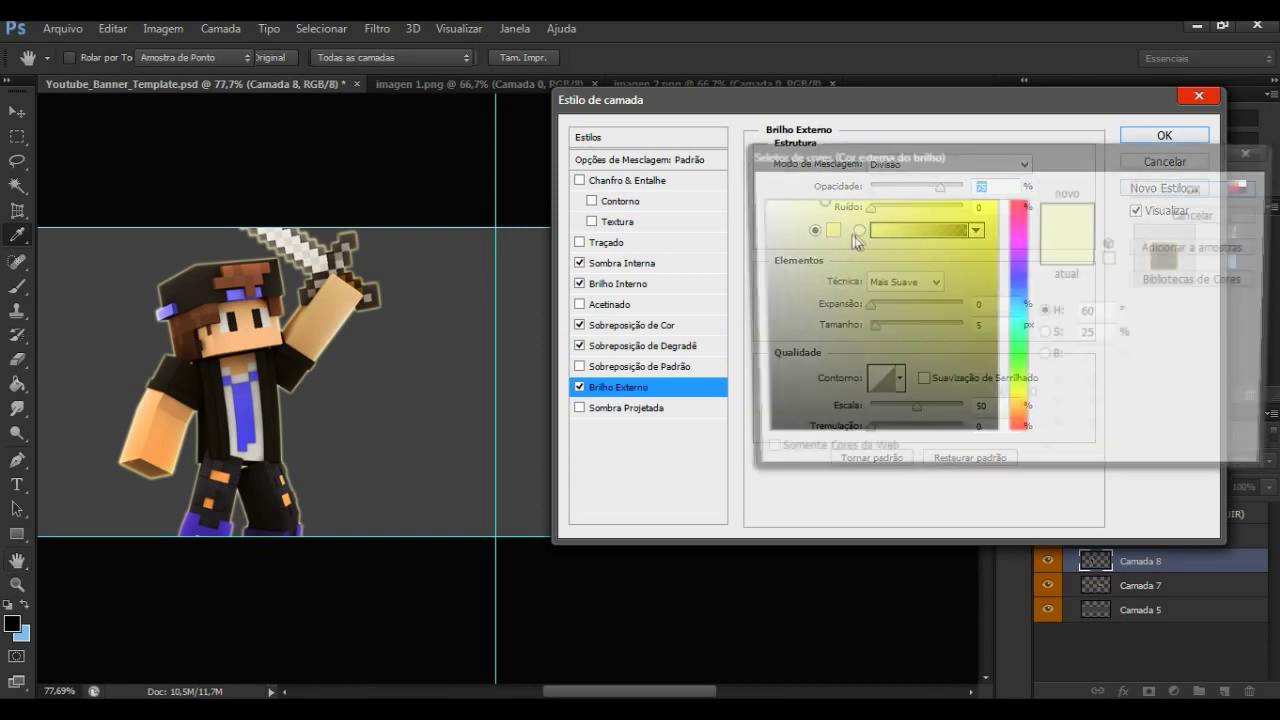
left_click_drag(823, 357, 718, 494)
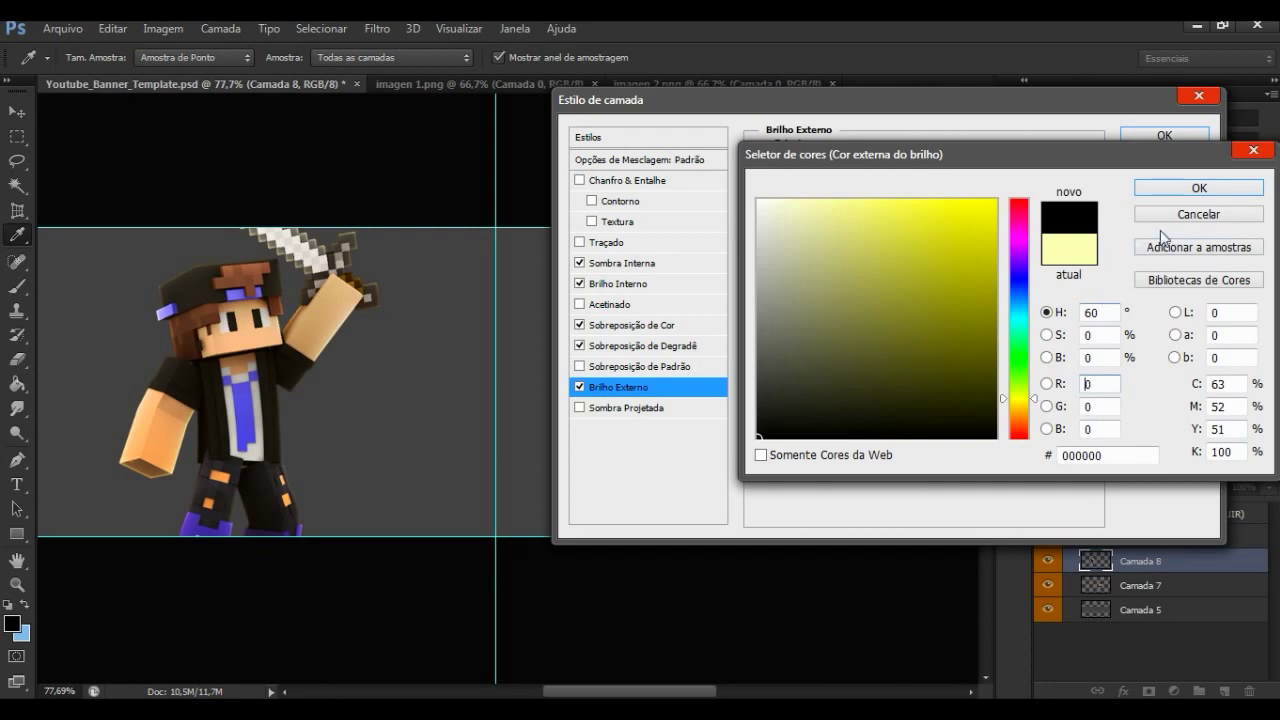
left_click(1159, 188)
Step: Set the inner glow colour to white and apply the layer style
left_click(618, 284)
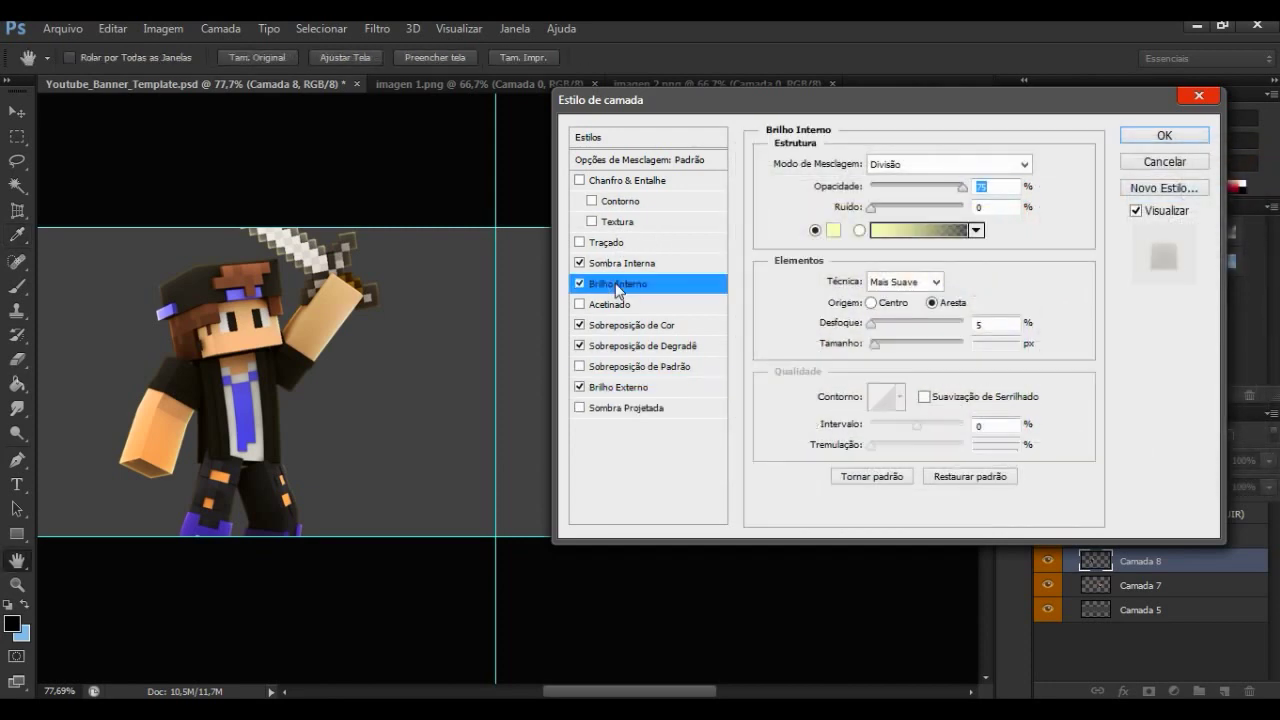
left_click(831, 230)
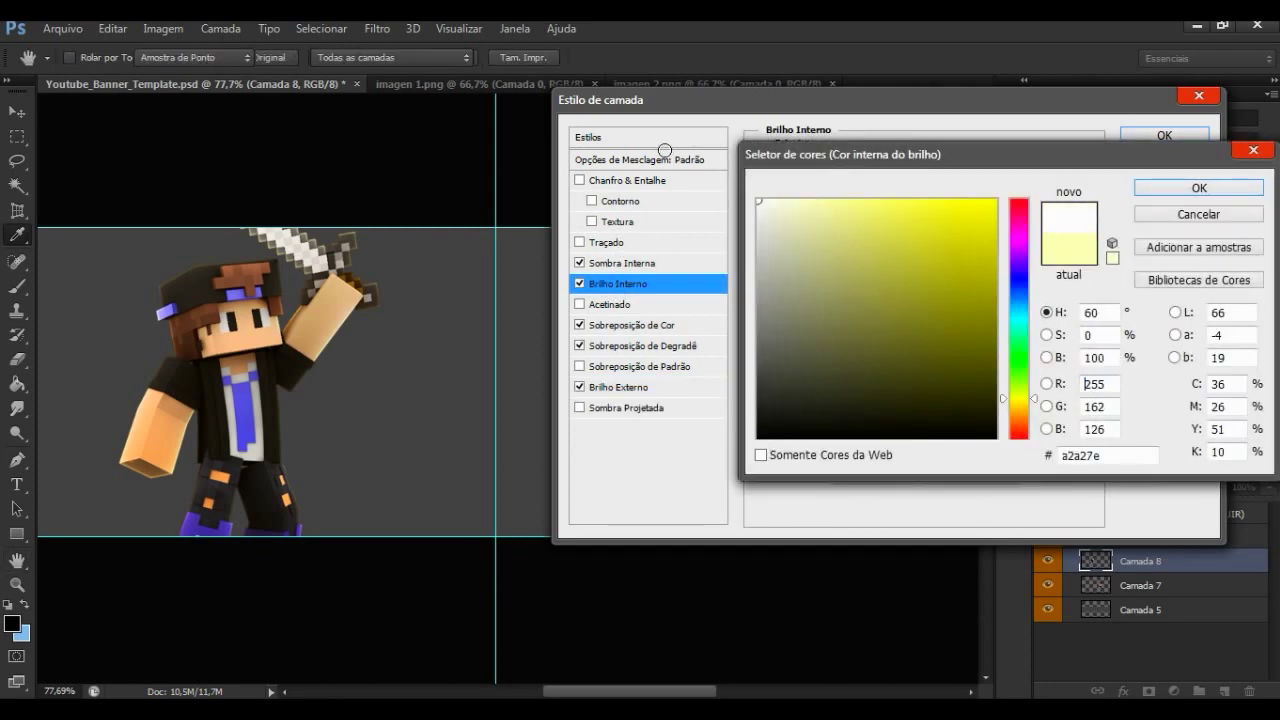
left_click(1168, 188)
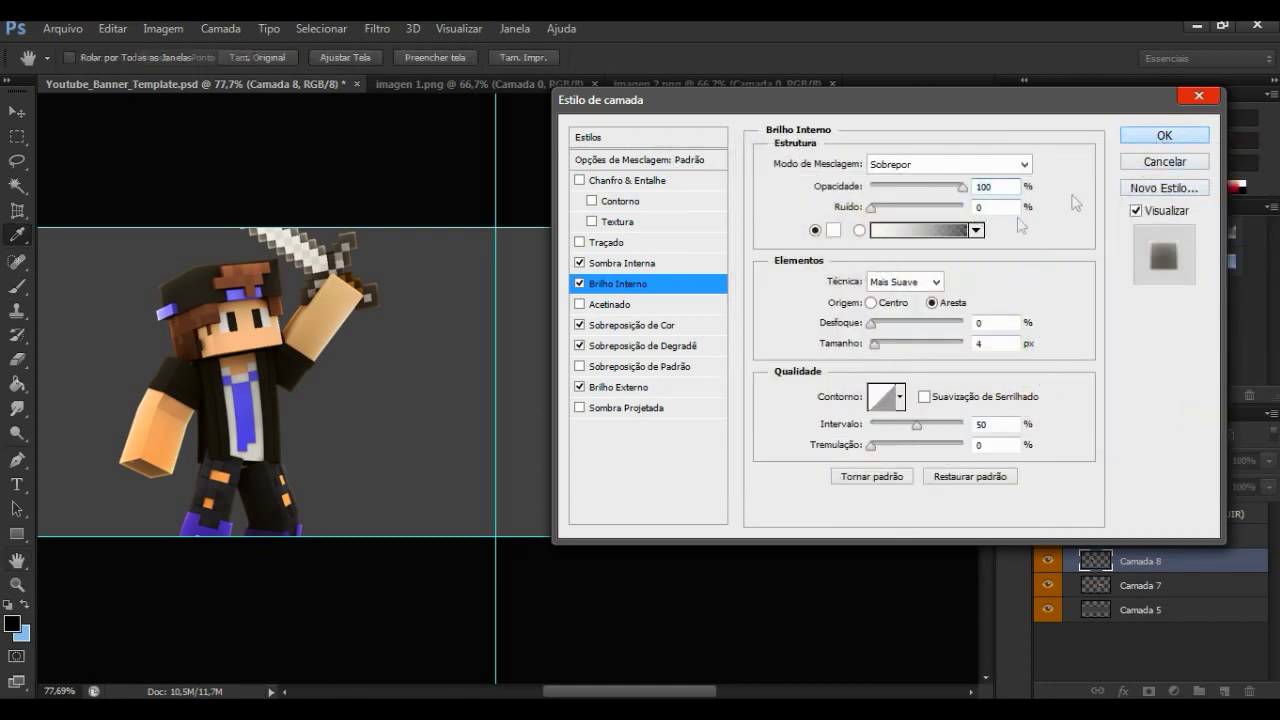
left_click(1162, 135)
scroll(270, 400, "down", 1)
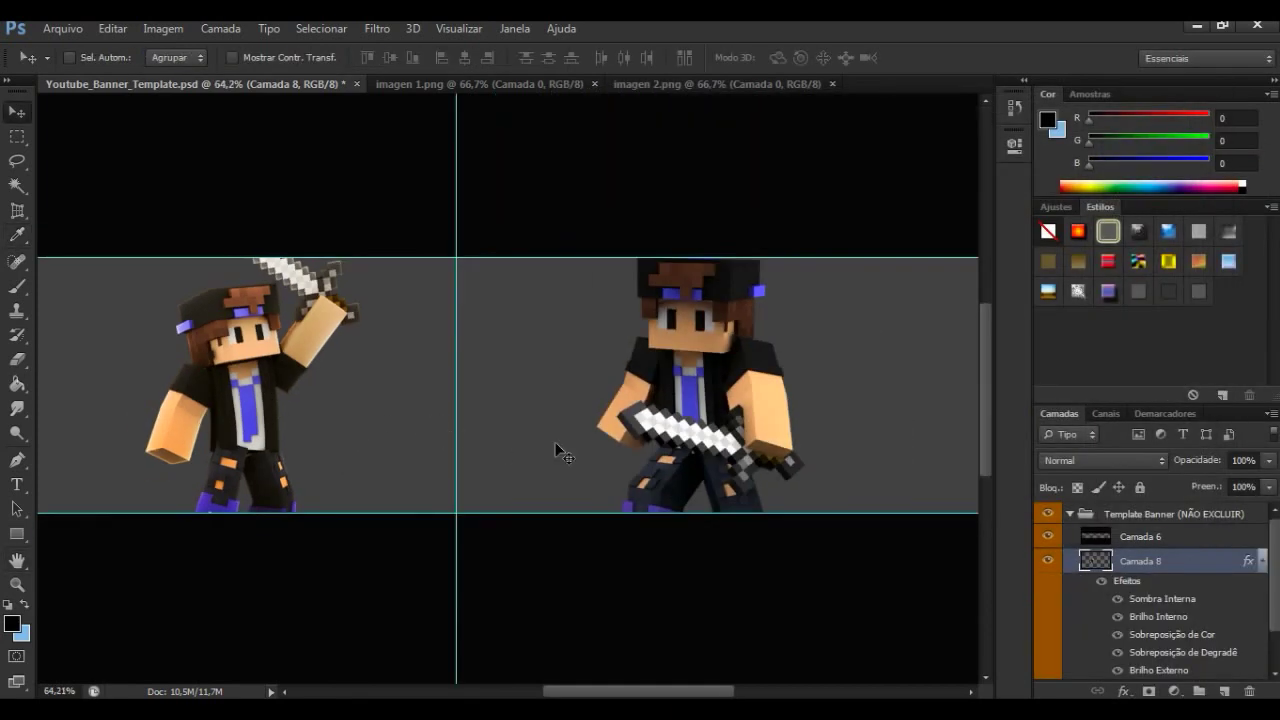
Step: Copy Camada 8's layer style and paste it onto Camada 7
left_click(1262, 561)
right_click(1212, 566)
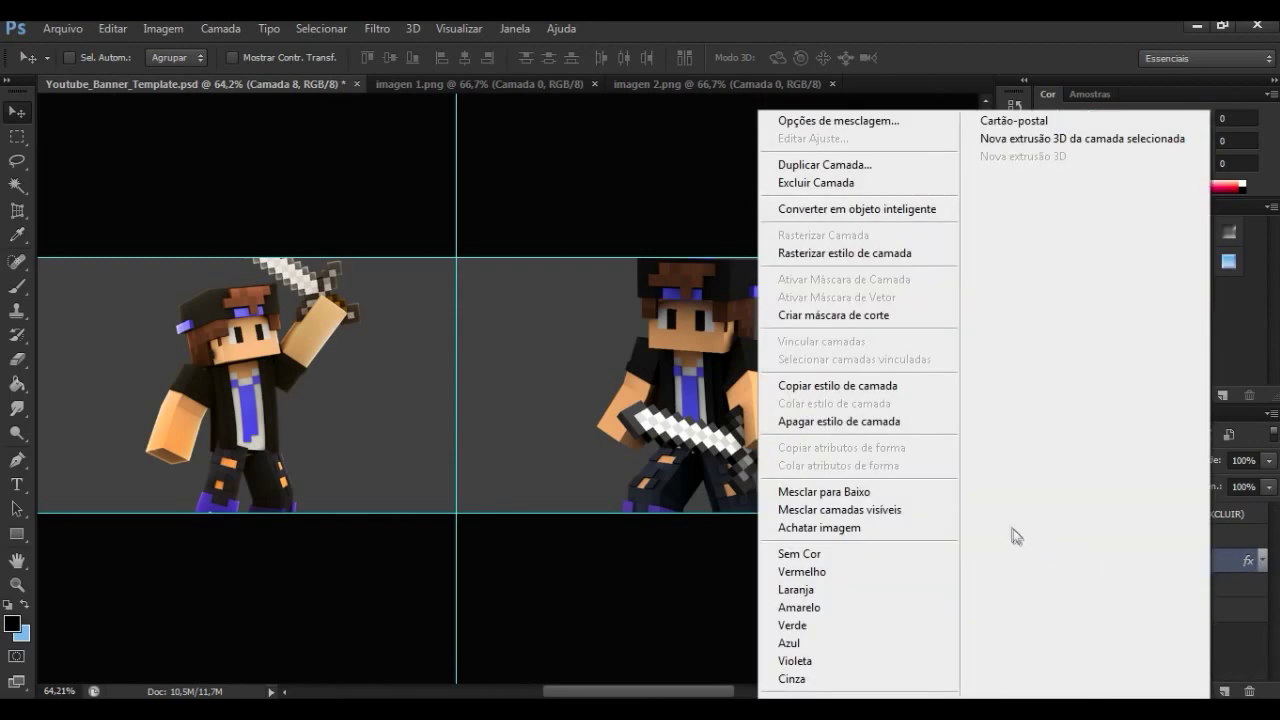
left_click(886, 387)
left_click(1160, 587)
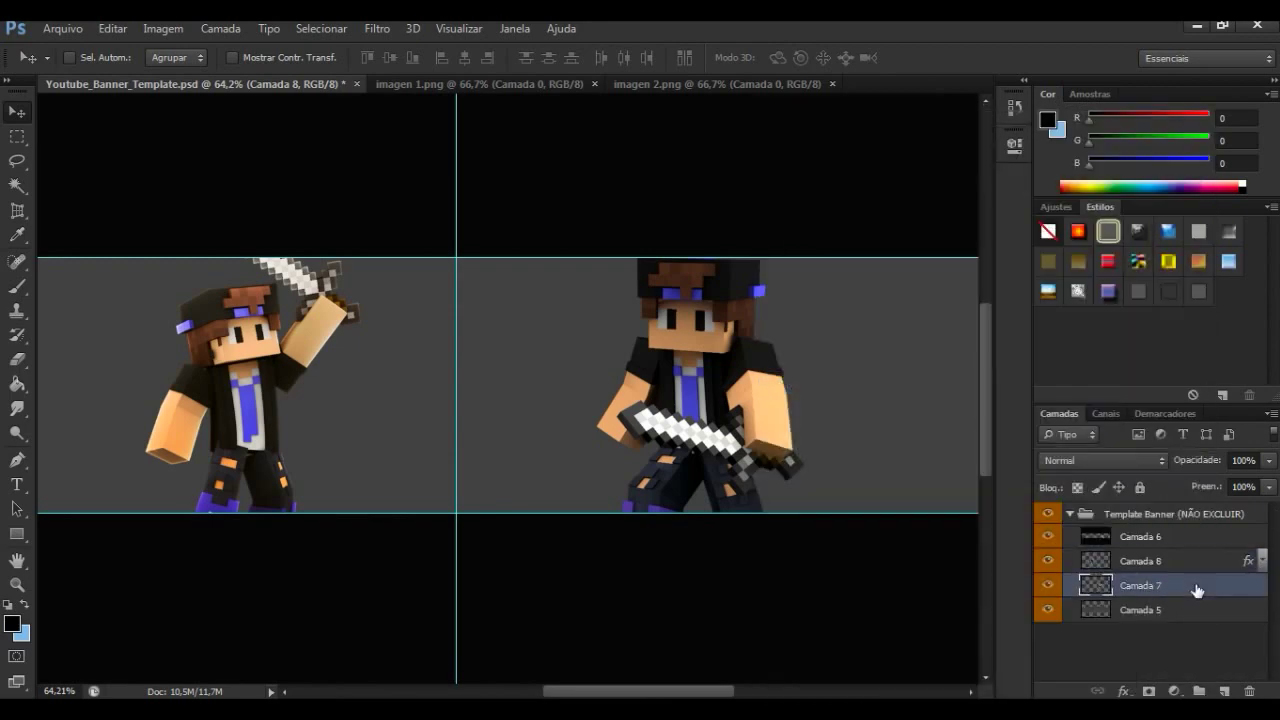
right_click(1196, 588)
left_click(874, 404)
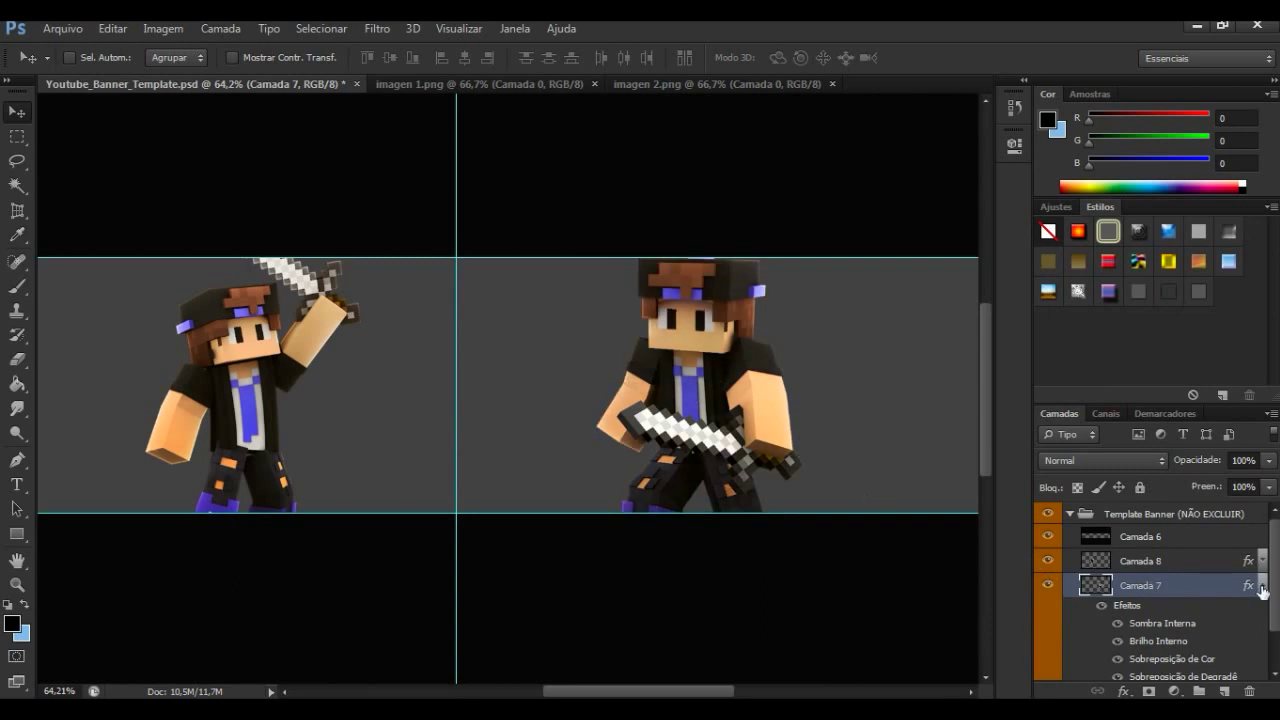
left_click(1262, 588)
Step: Scroll the Layers panel and reselect Camada 8, the left character's layer
scroll(510, 473, "down", 2)
scroll(512, 473, "down", 2)
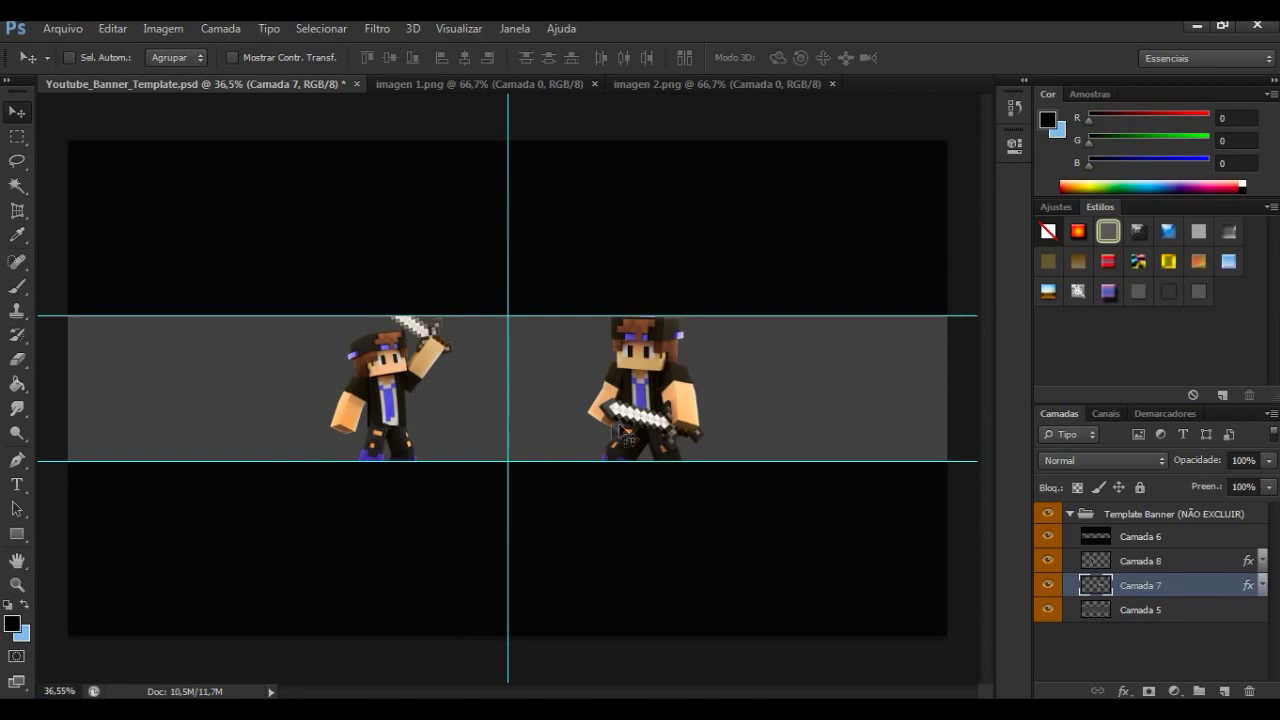
scroll(590, 440, "up", 1)
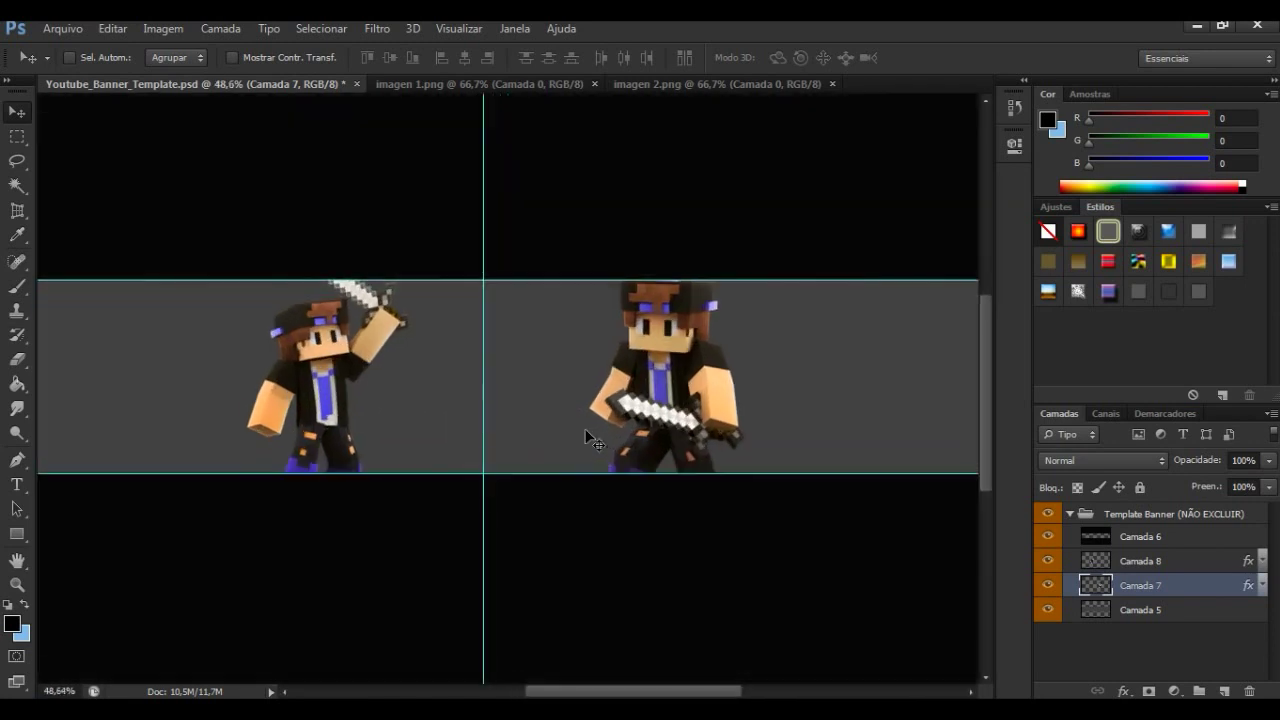
scroll(590, 440, "up", 1)
scroll(590, 440, "up", 1)
scroll(590, 440, "up", 1)
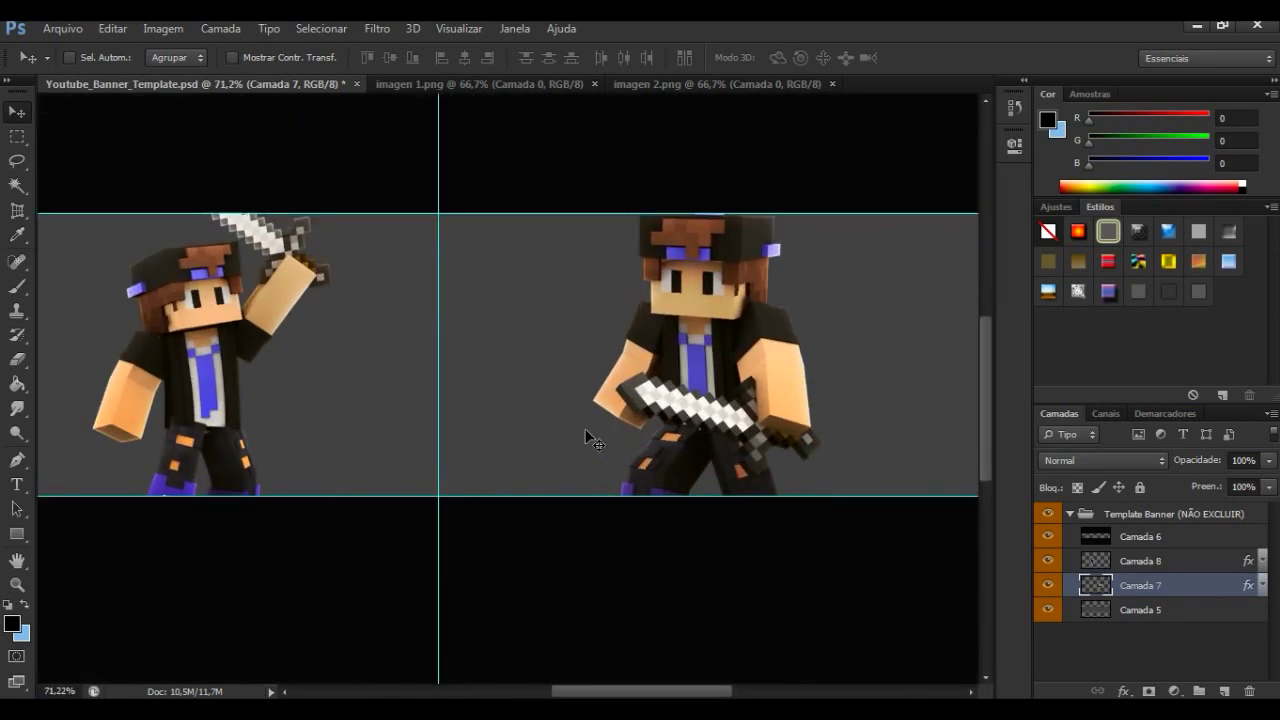
left_click(1176, 561)
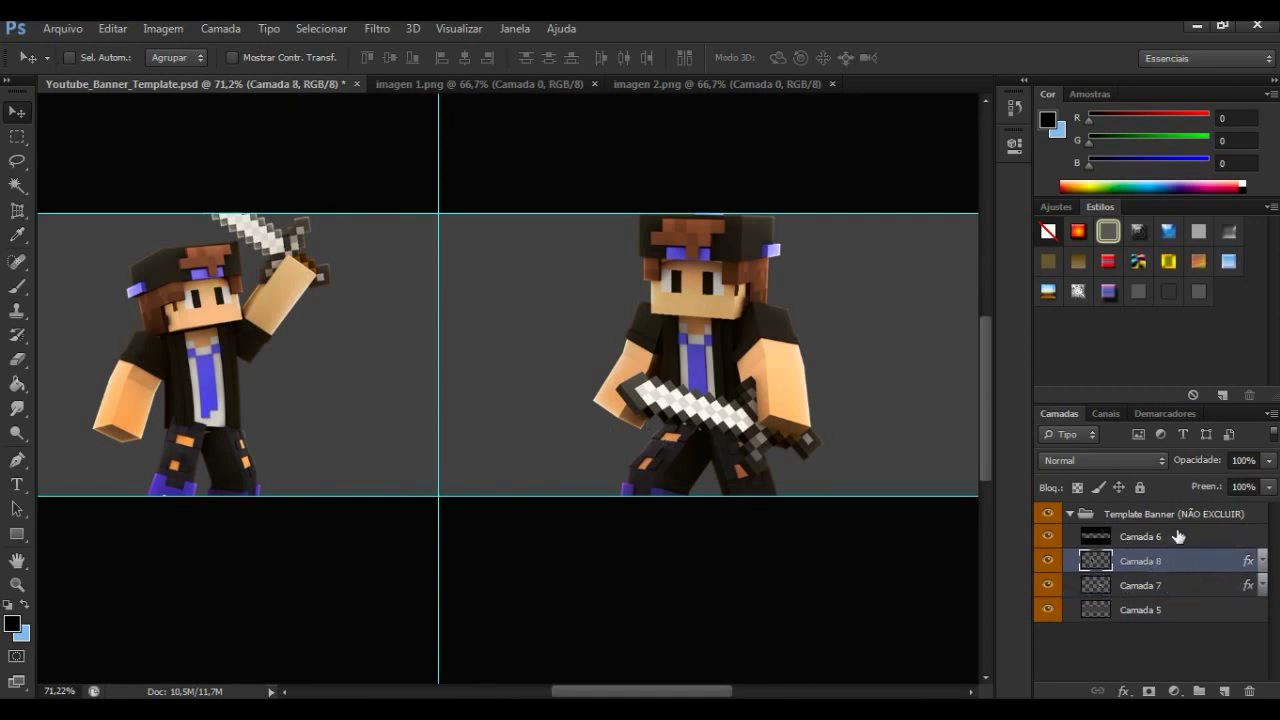
Step: Duplicate Camada 8 with Ctrl+J and browse the Artístico filters in the Filter Gallery
key("ctrl+j")
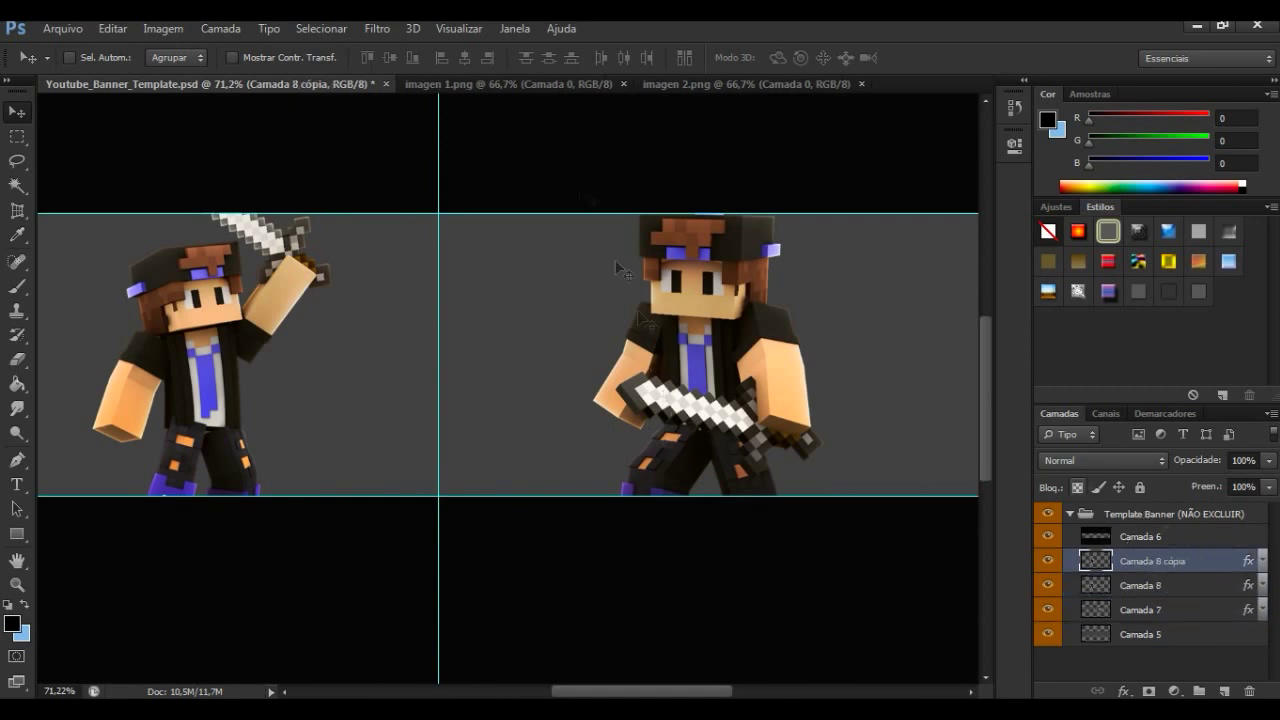
left_click(383, 30)
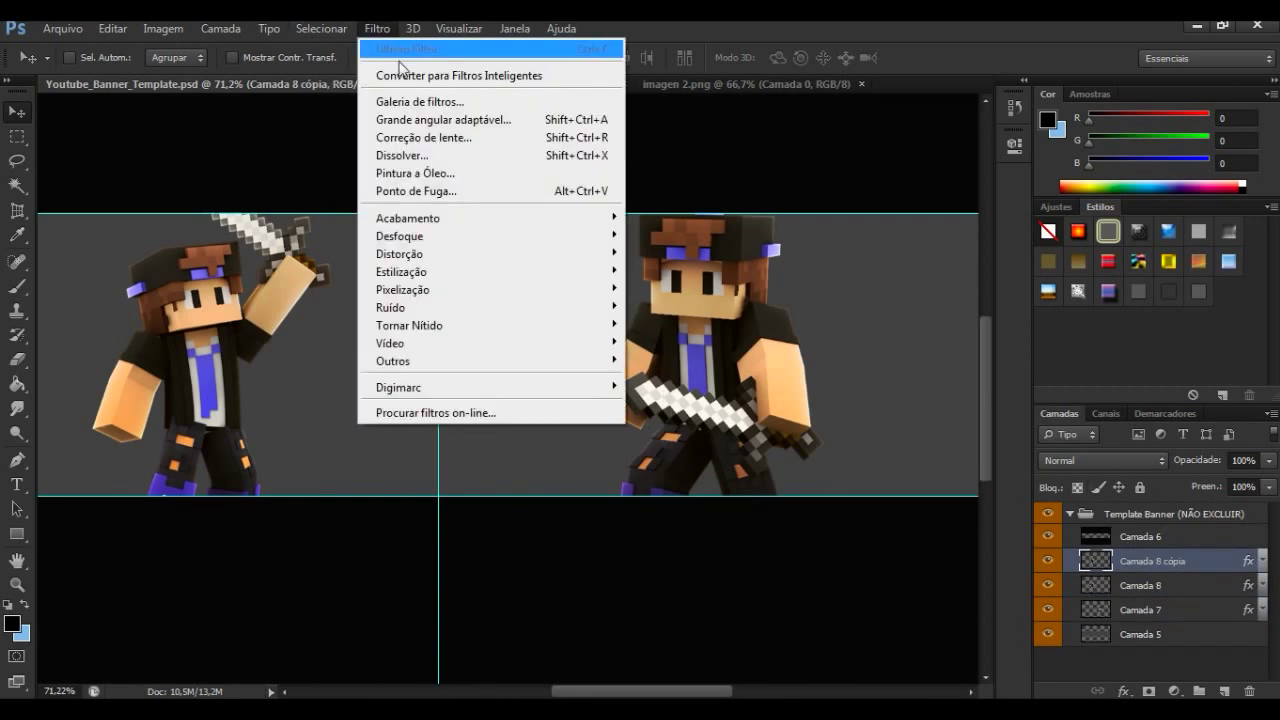
left_click(429, 104)
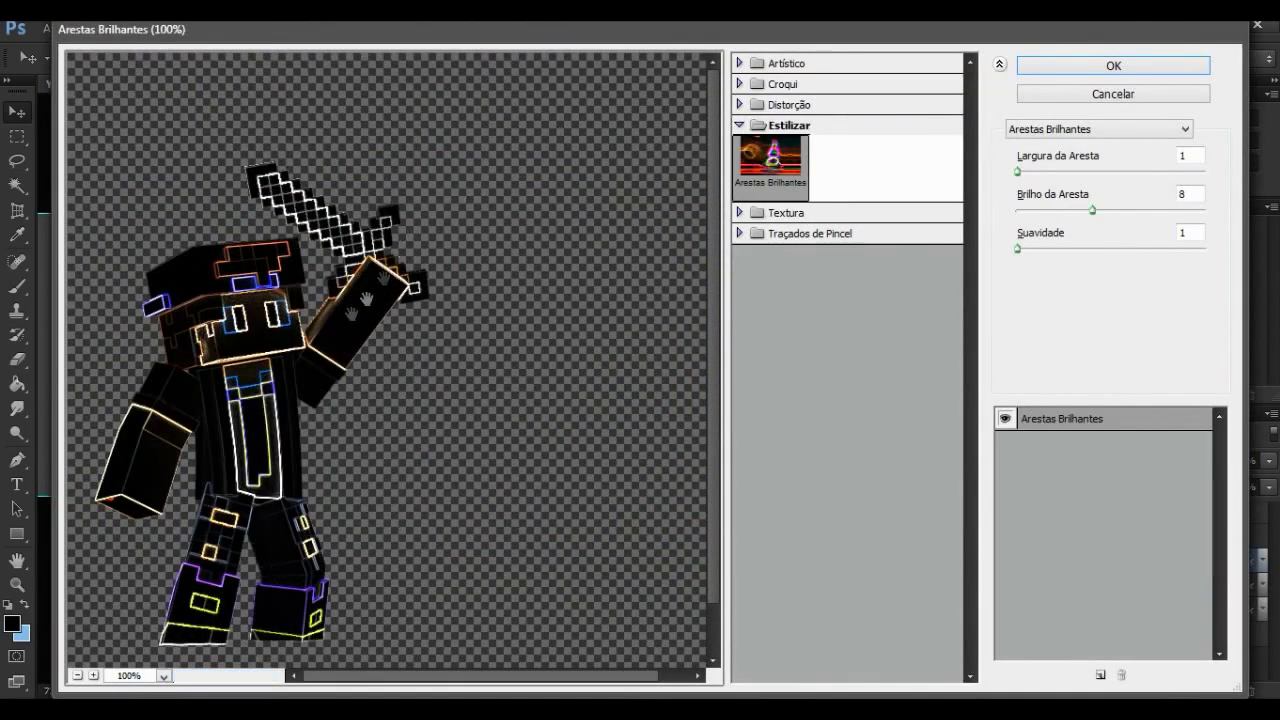
left_click_drag(289, 446, 405, 390)
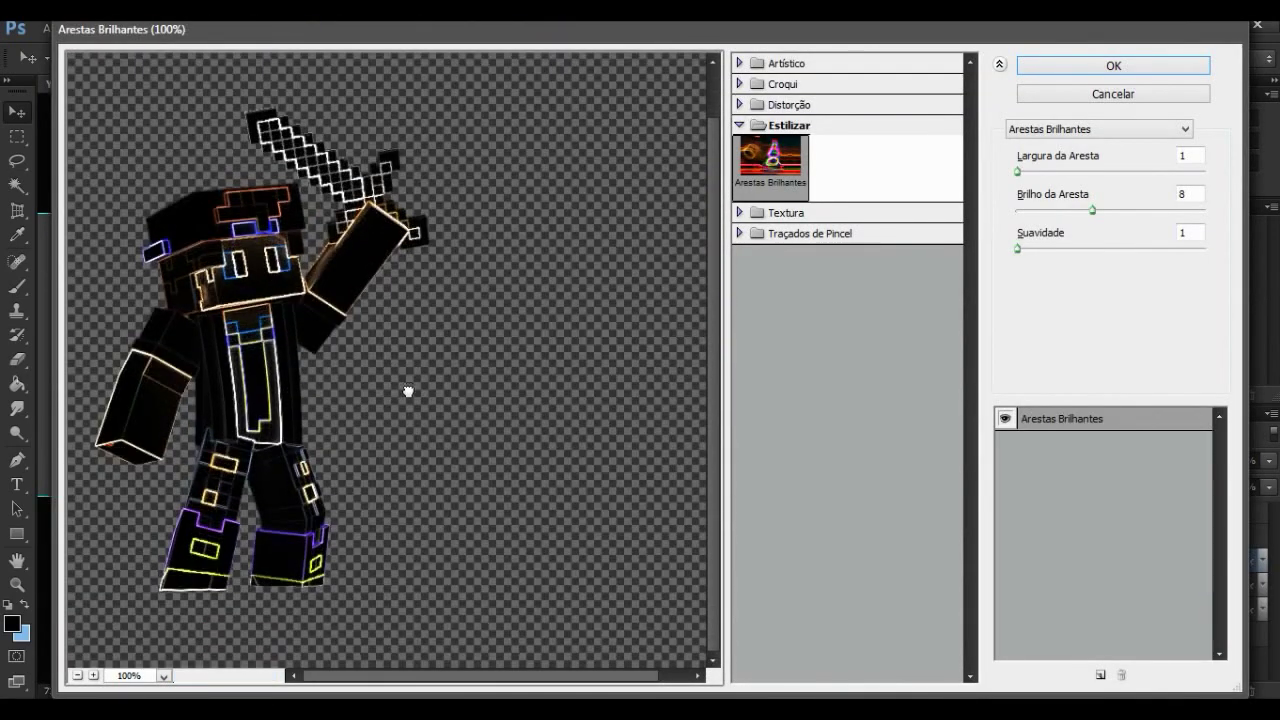
left_click(750, 125)
left_click(755, 63)
left_click(770, 95)
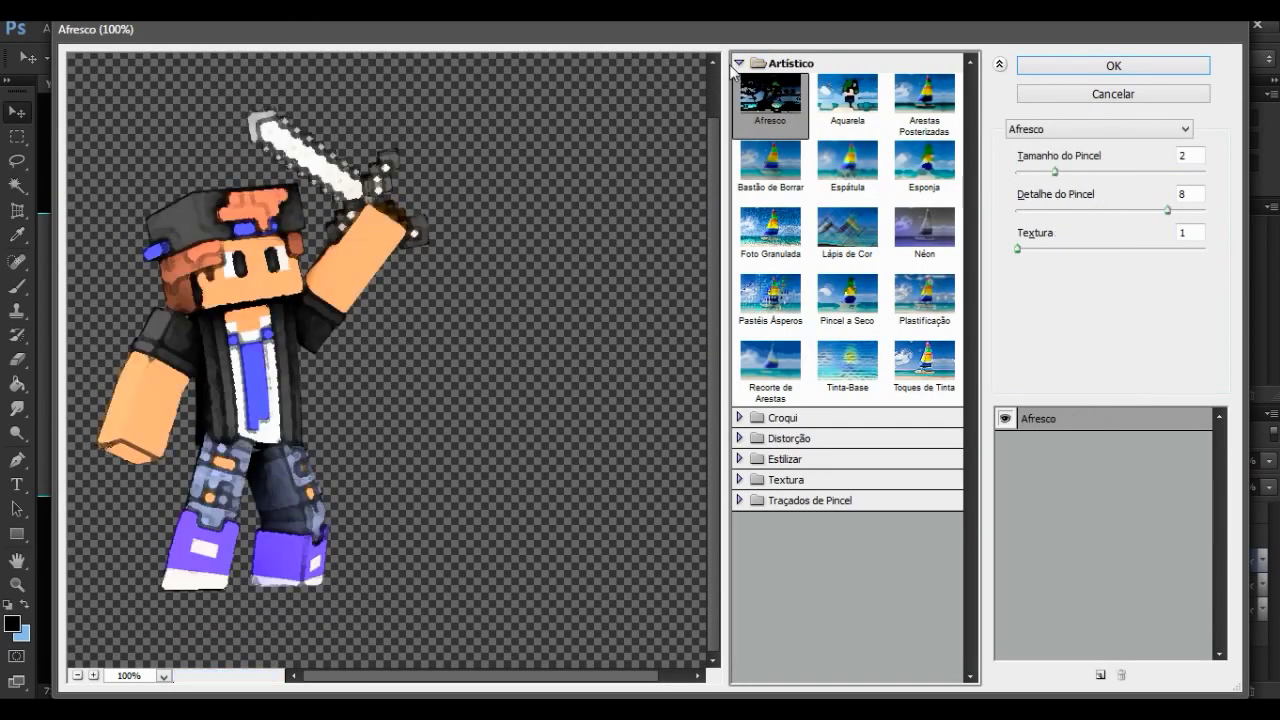
left_click(737, 63)
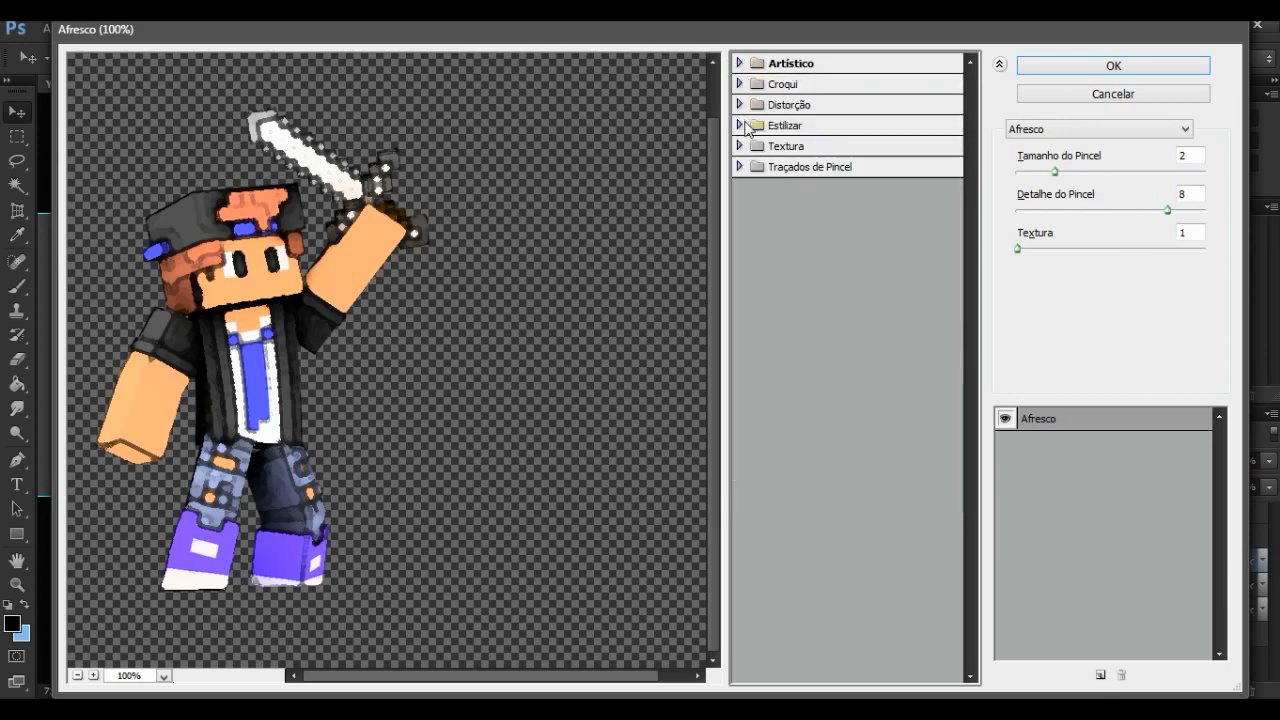
Step: Apply the Estilizar > Arestas Brilhantes filter to the duplicated layer
left_click(745, 126)
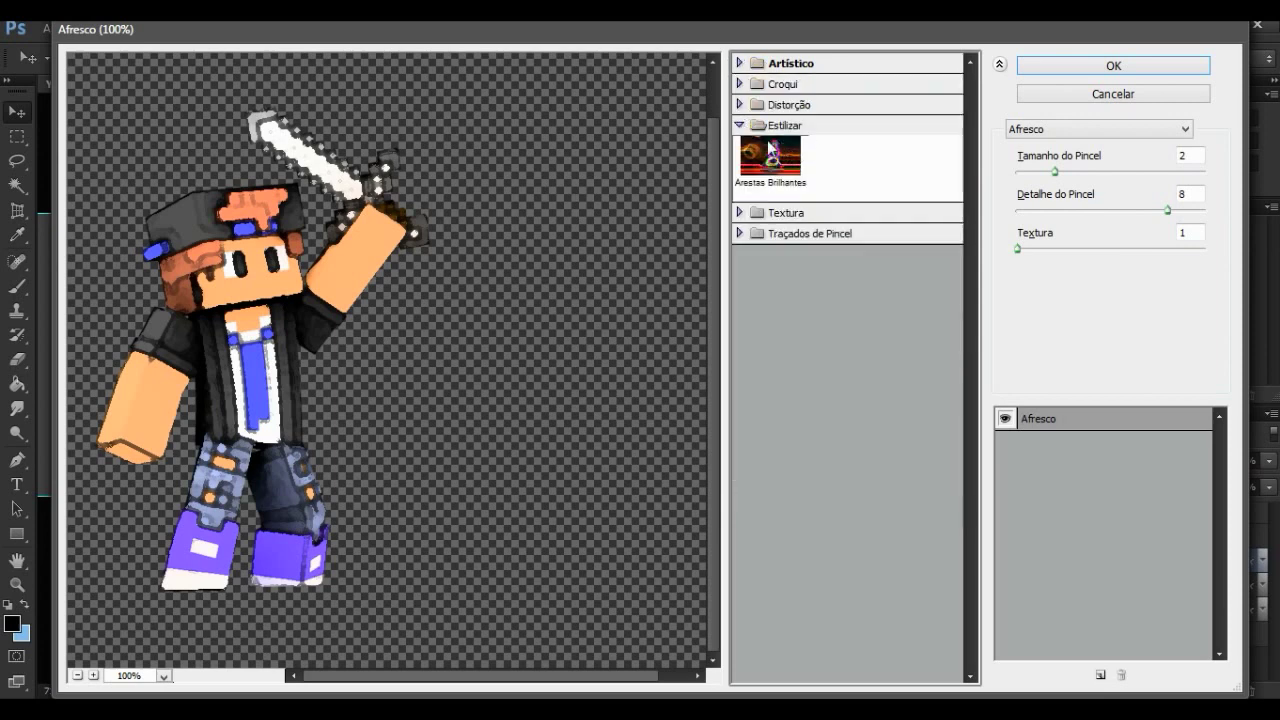
left_click(791, 176)
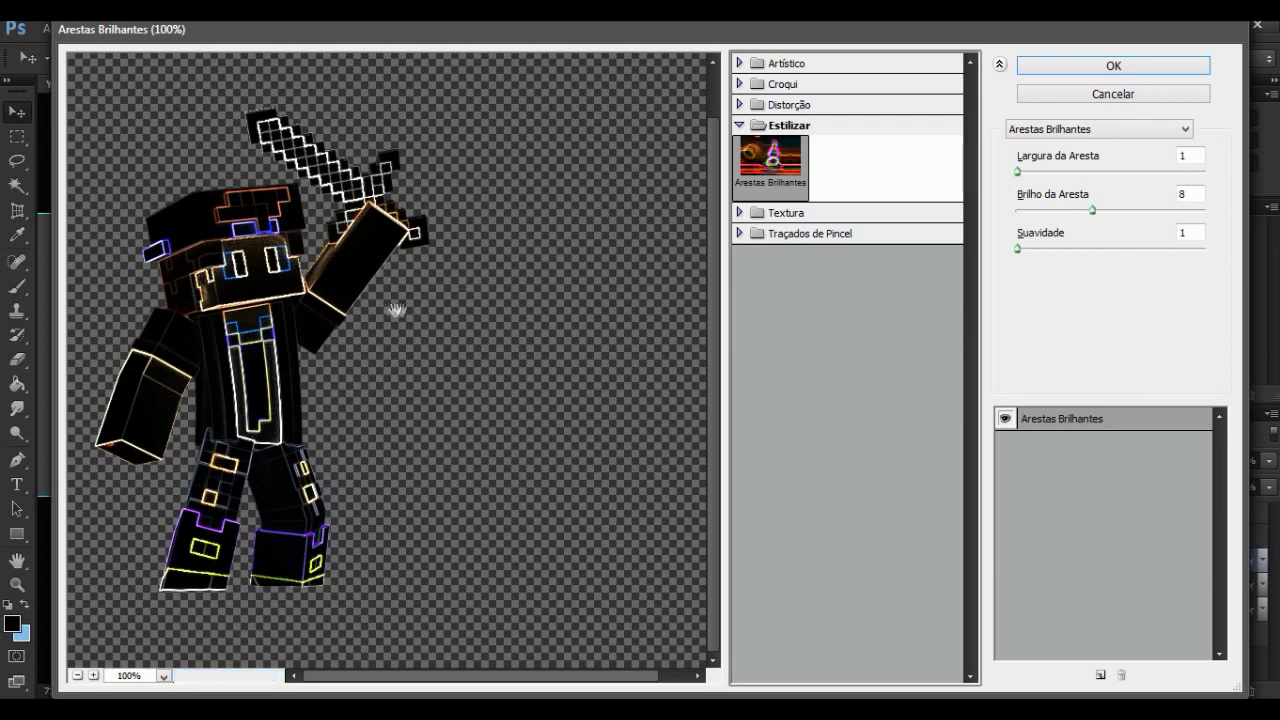
left_click(1203, 193)
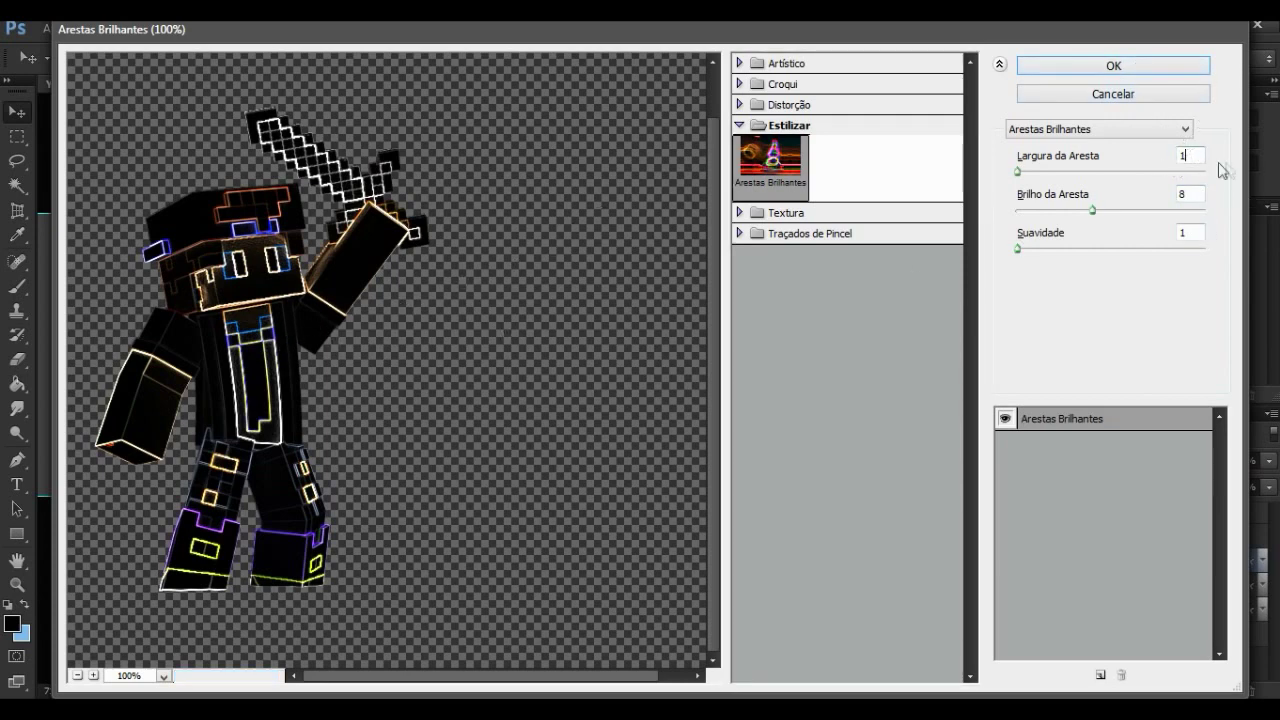
left_click(1121, 70)
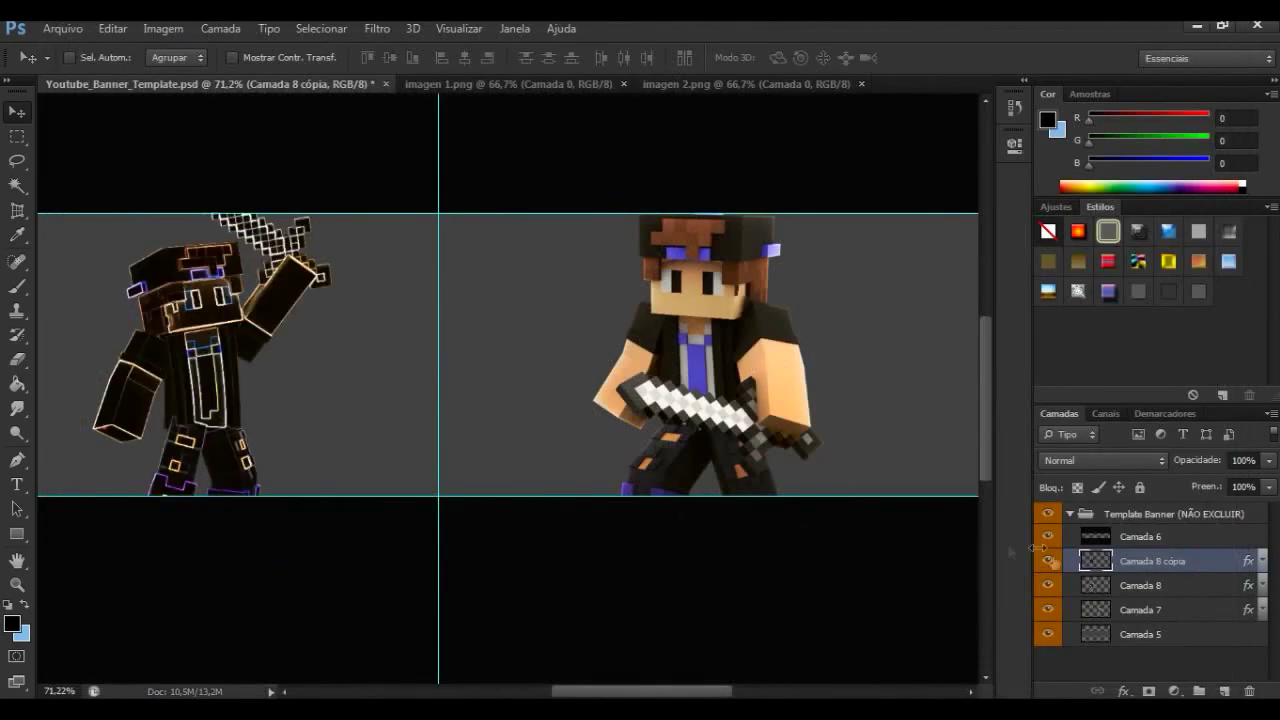
Step: Blend the glow copy as Subexposição Linear (Adicionar) at 11% opacity, then duplicate Camada 7
left_click(1094, 461)
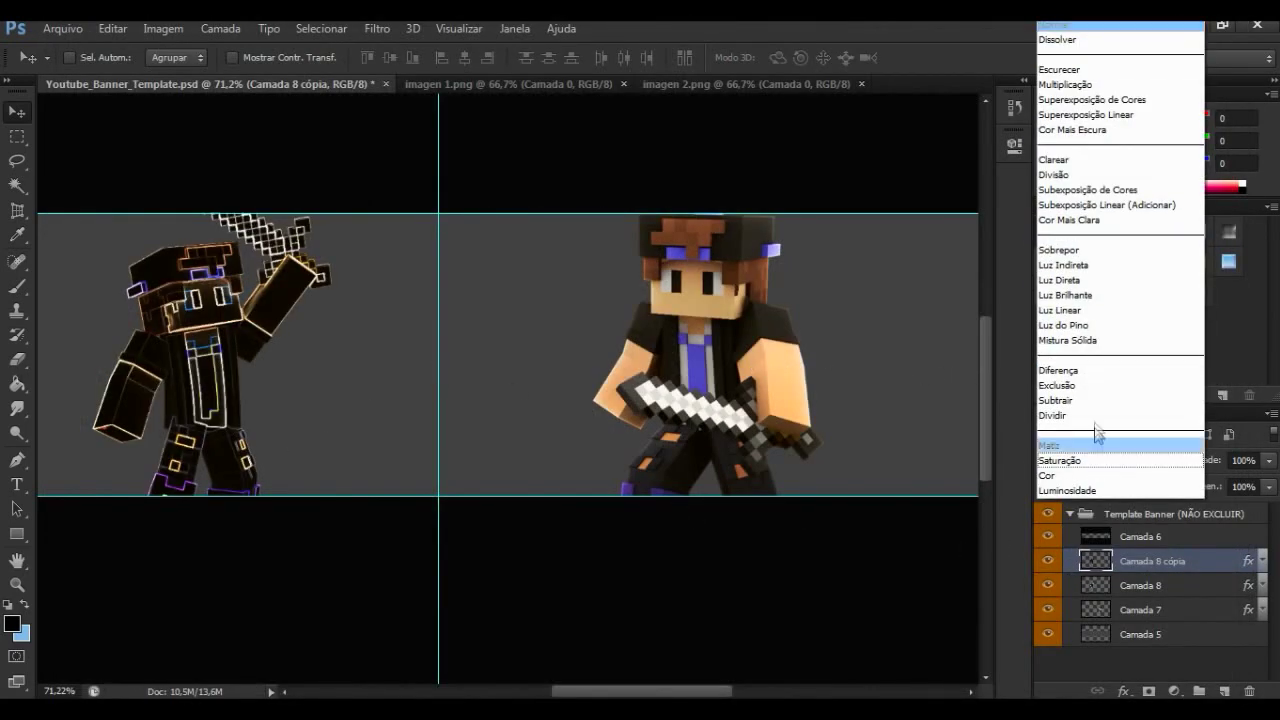
left_click(1148, 205)
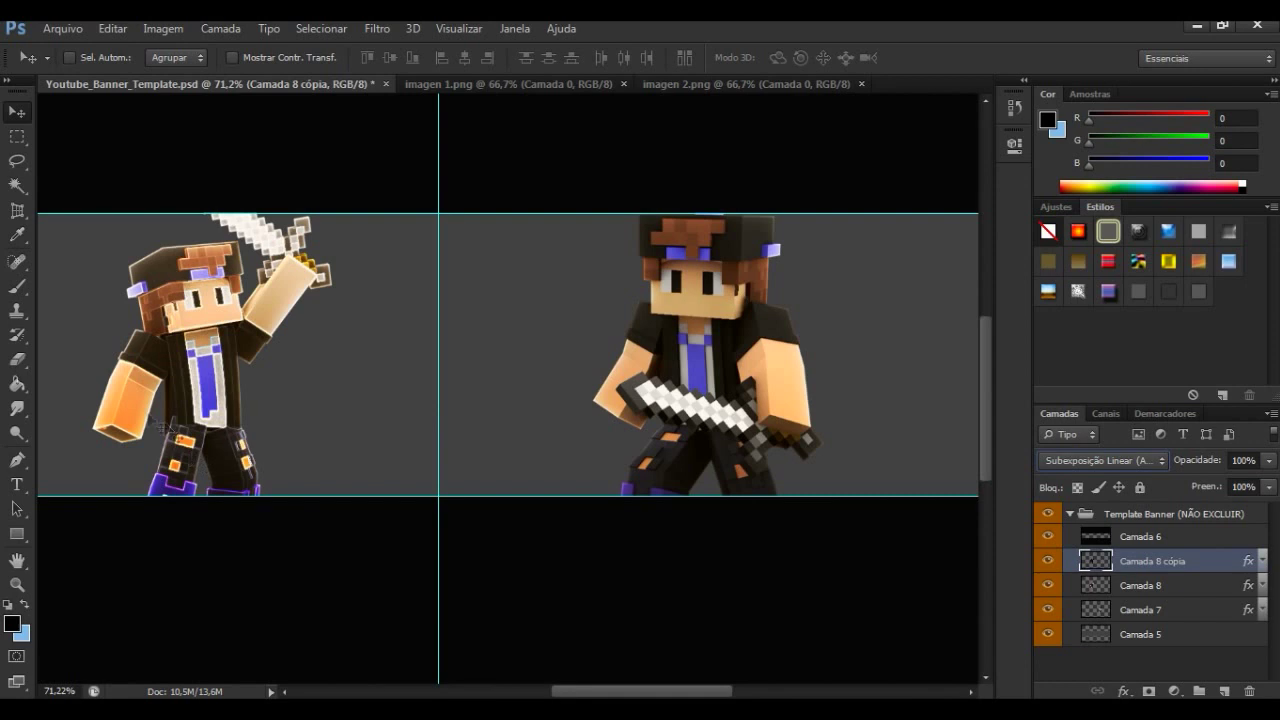
left_click(1267, 461)
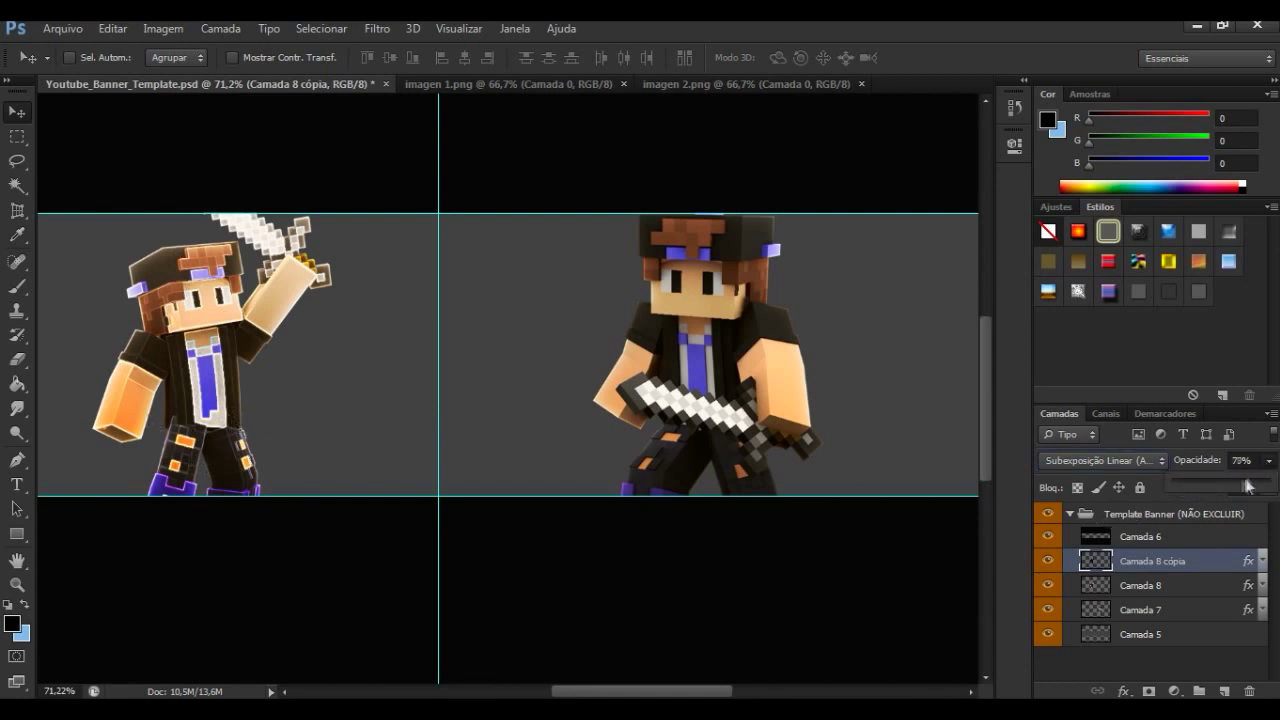
left_click_drag(1215, 487, 1198, 488)
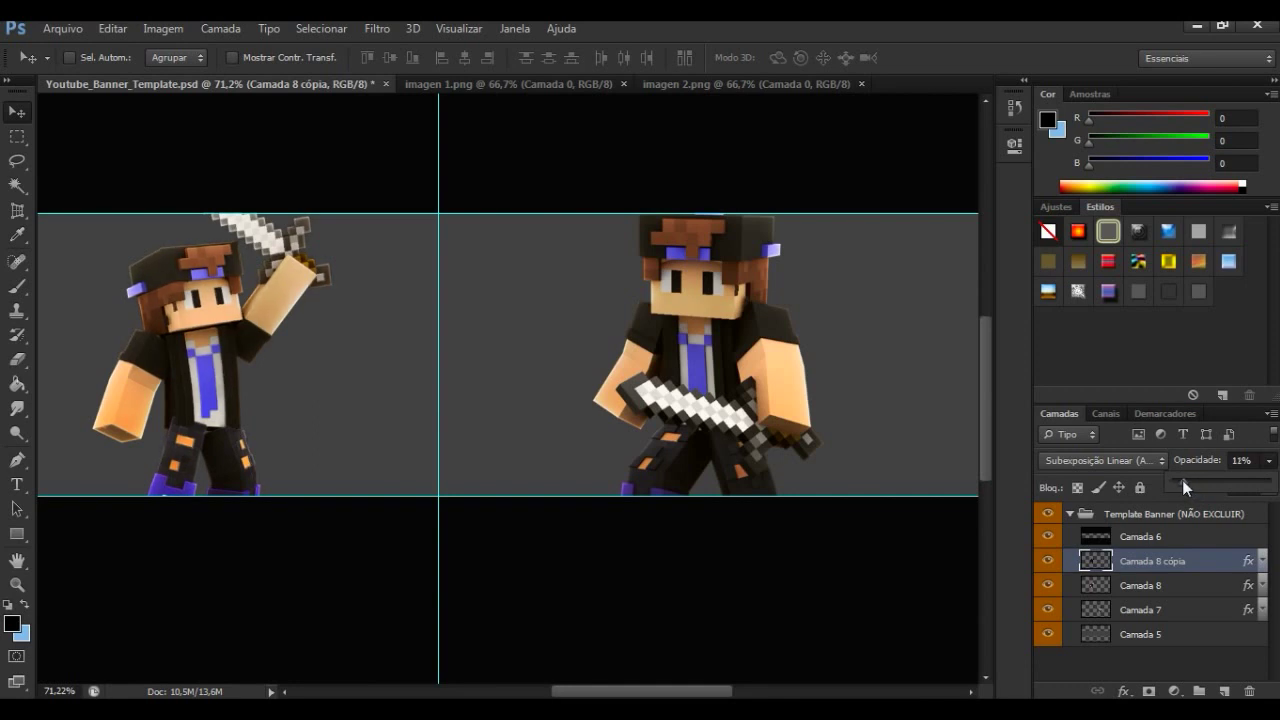
left_click(1193, 590)
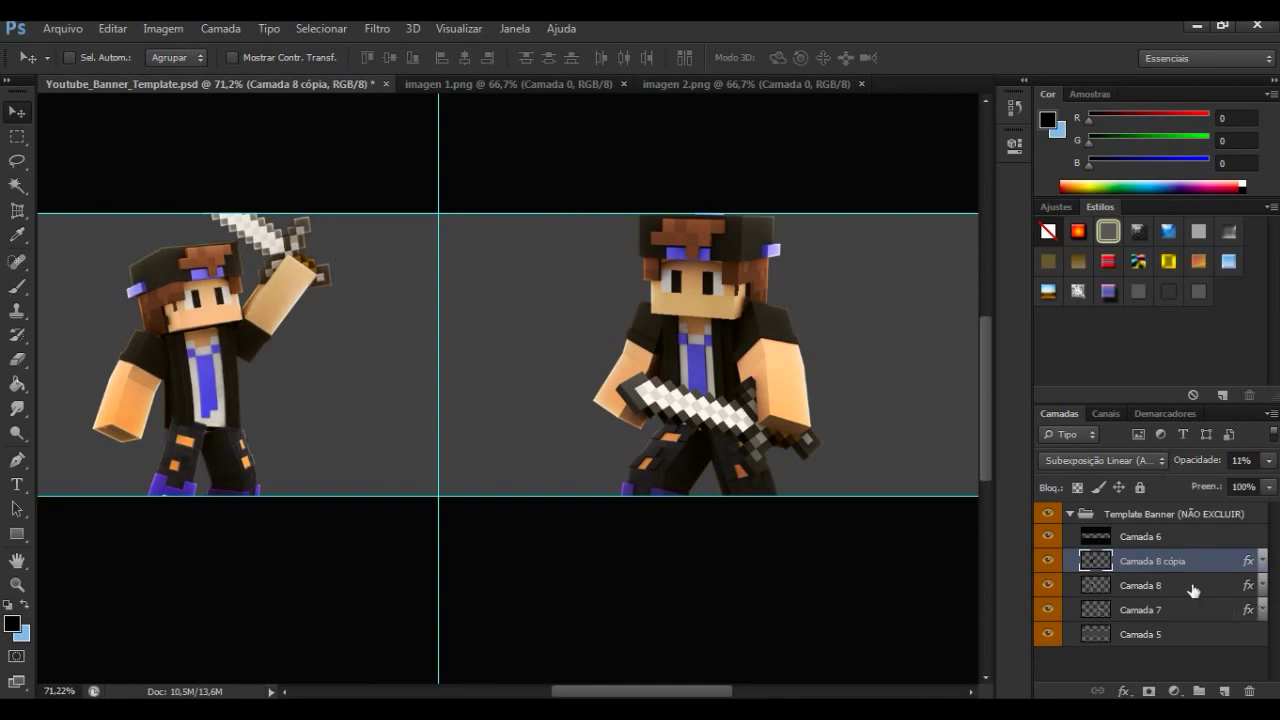
left_click(1189, 612)
key("ctrl+j")
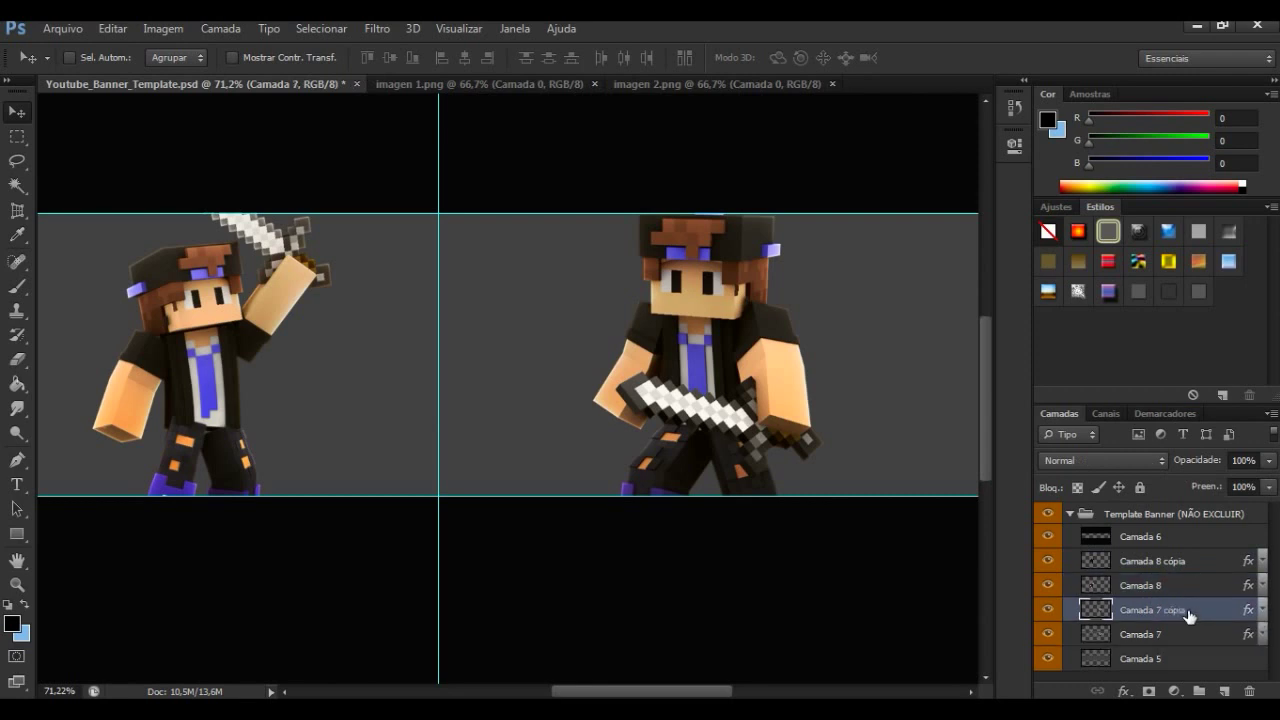
Step: Reapply the last Filter Gallery glowing-edges filter to Camada 7 cópia
left_click(363, 28)
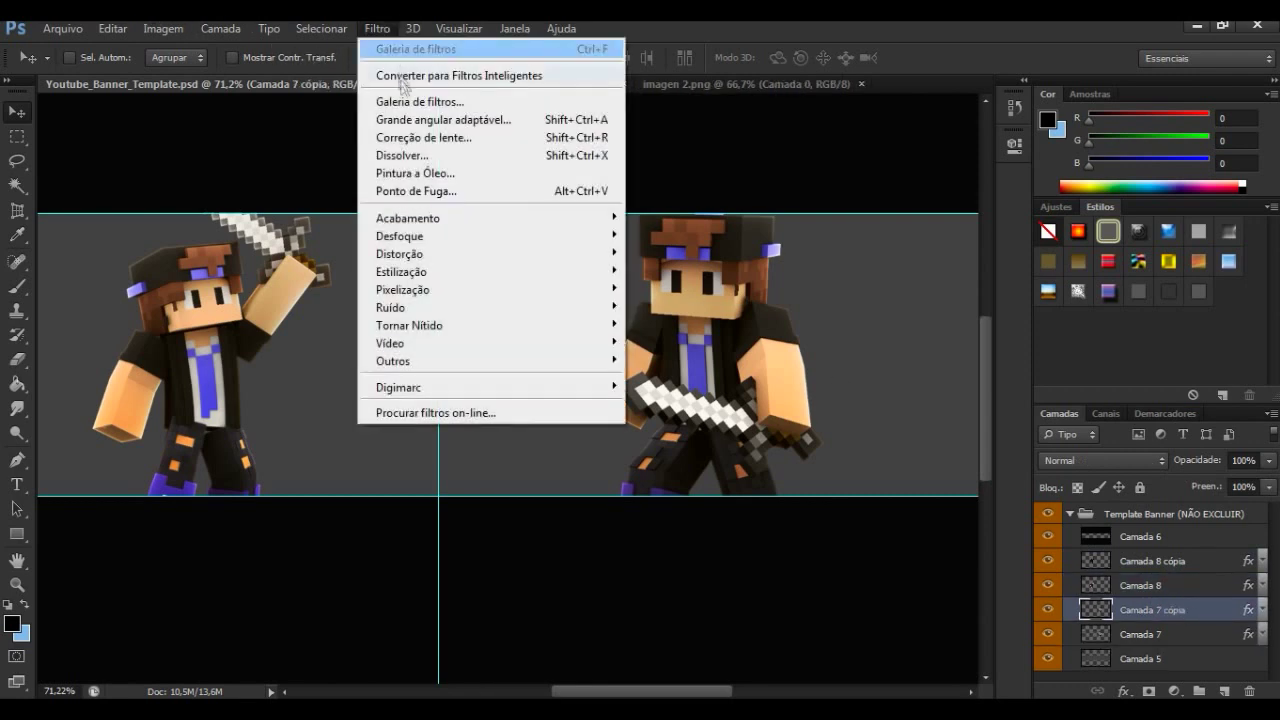
left_click(474, 103)
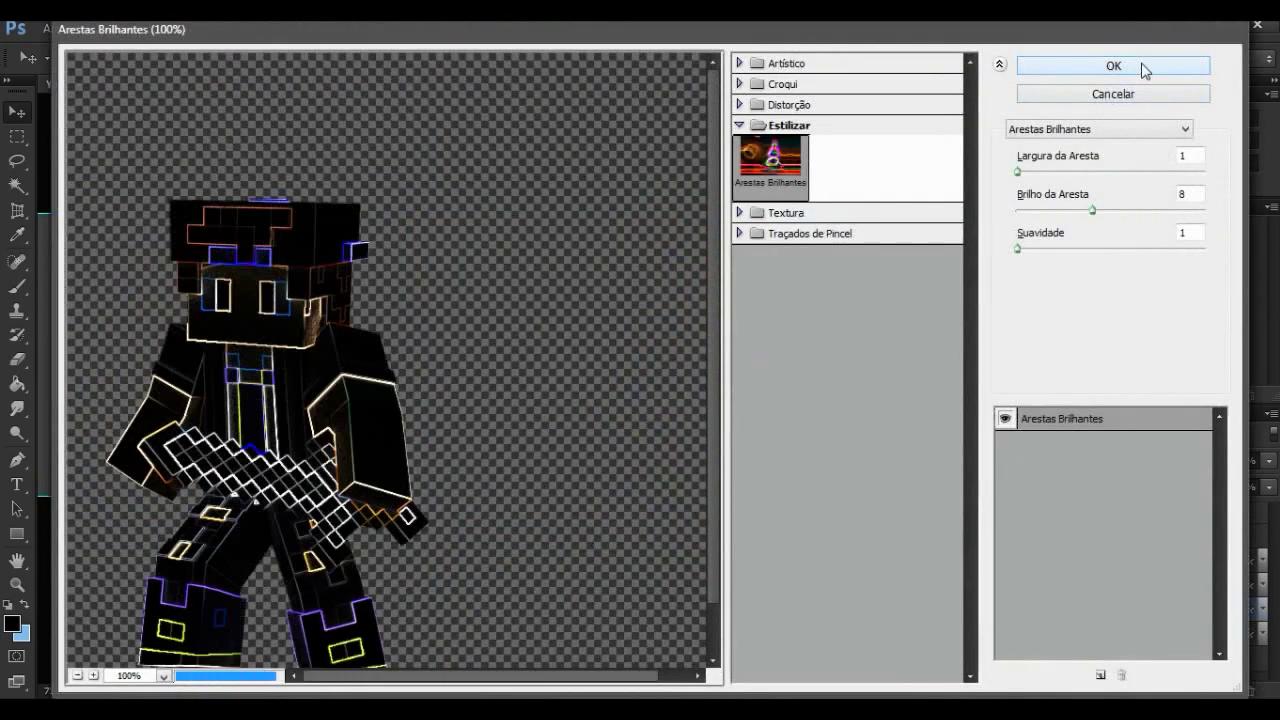
left_click(1143, 66)
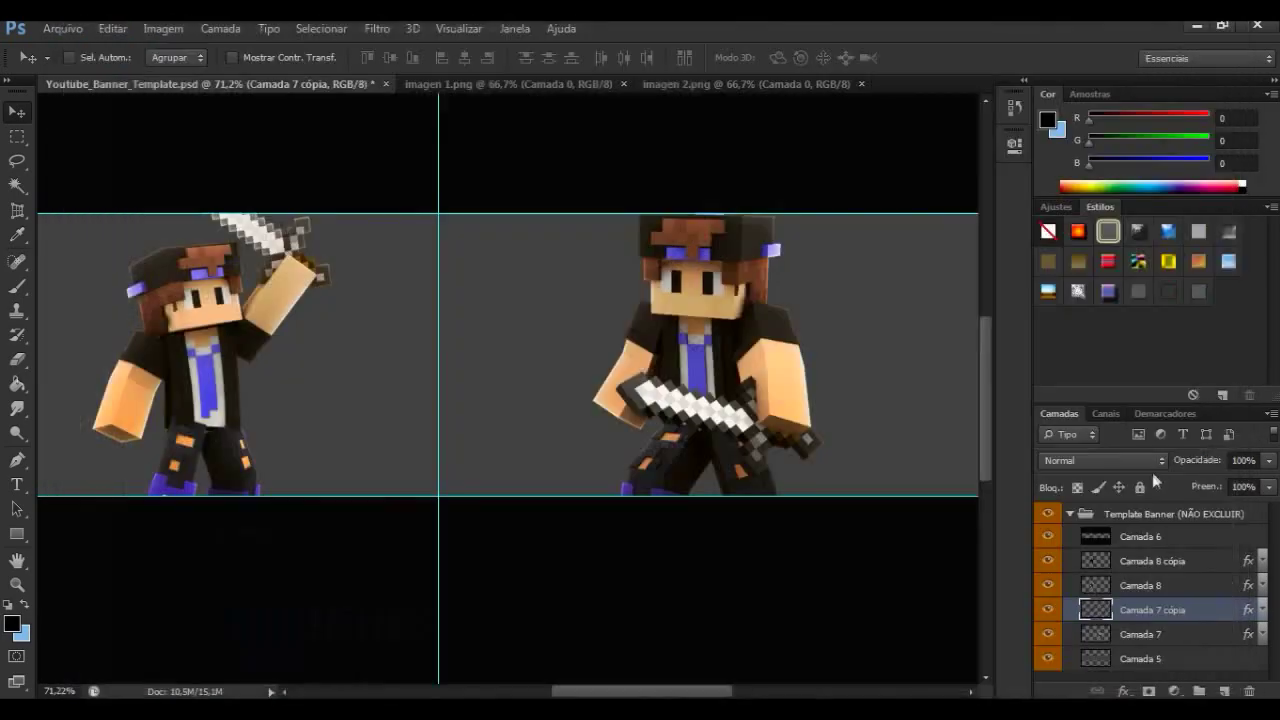
Step: Blend Camada 7 cópia as Subexposição Linear (Adicionar) at 11% opacity
left_click(1137, 461)
left_click(1150, 206)
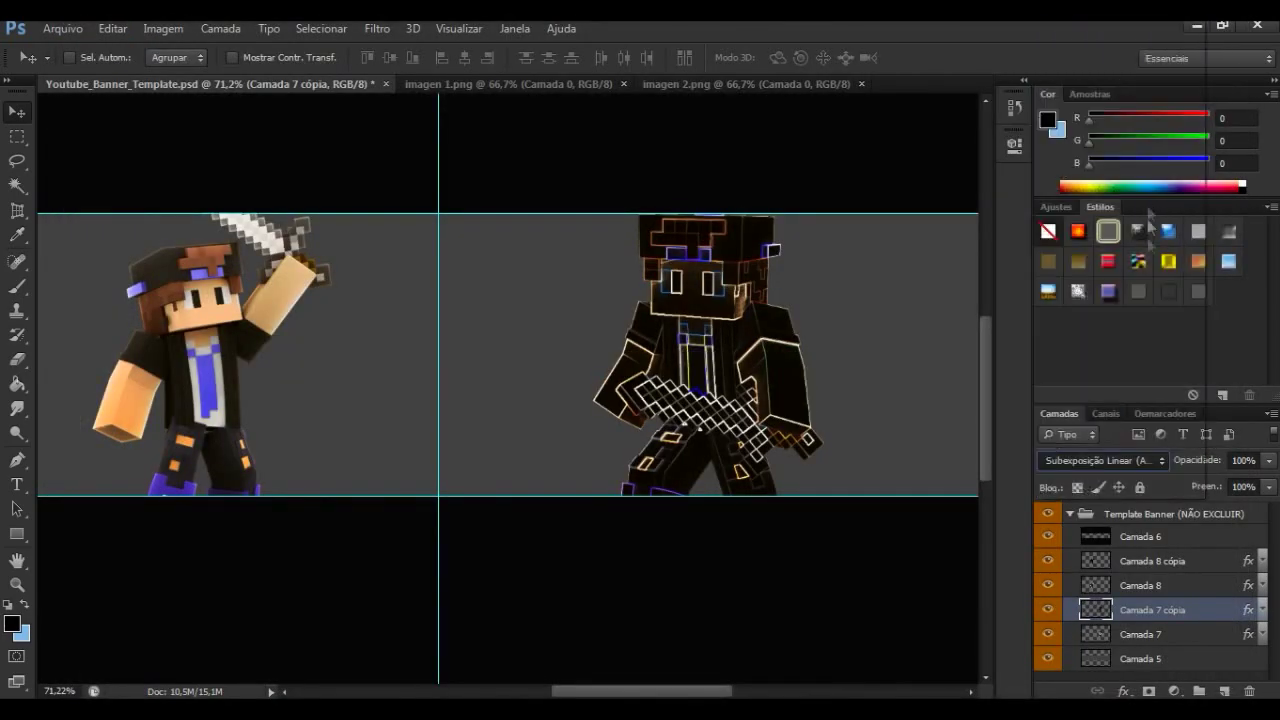
left_click(1243, 460)
type("11")
key("Return")
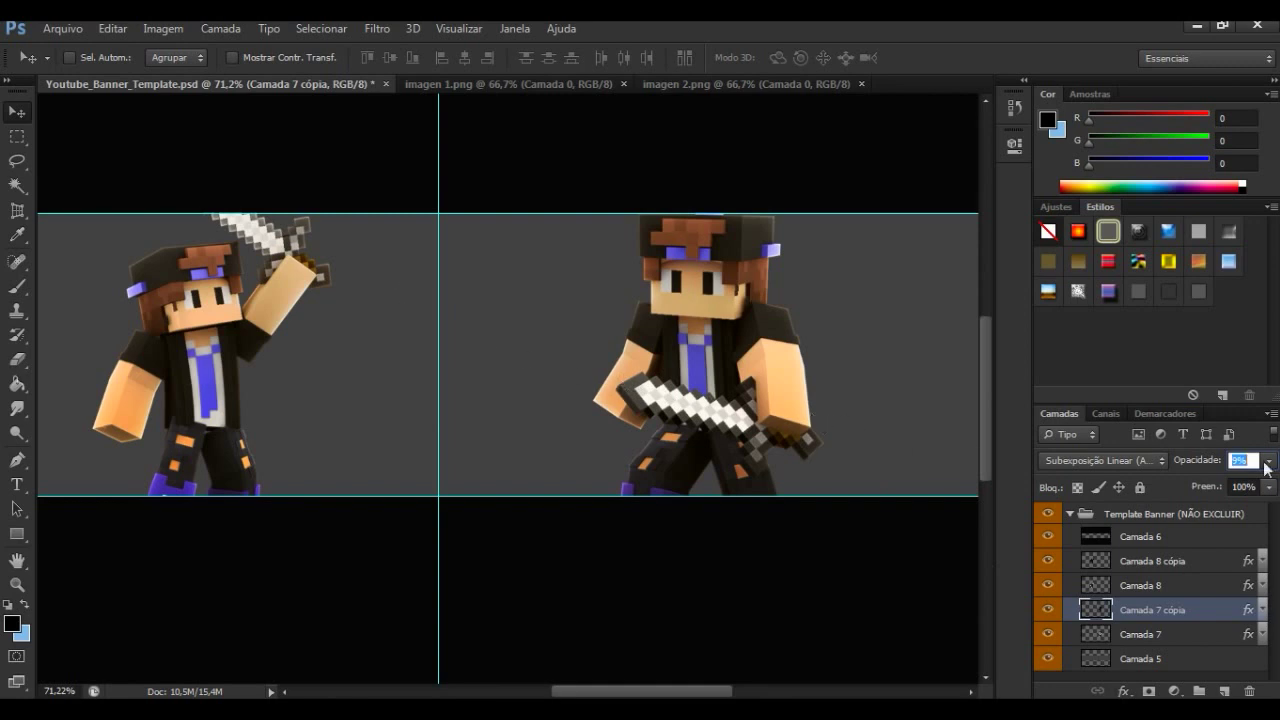
key("Return")
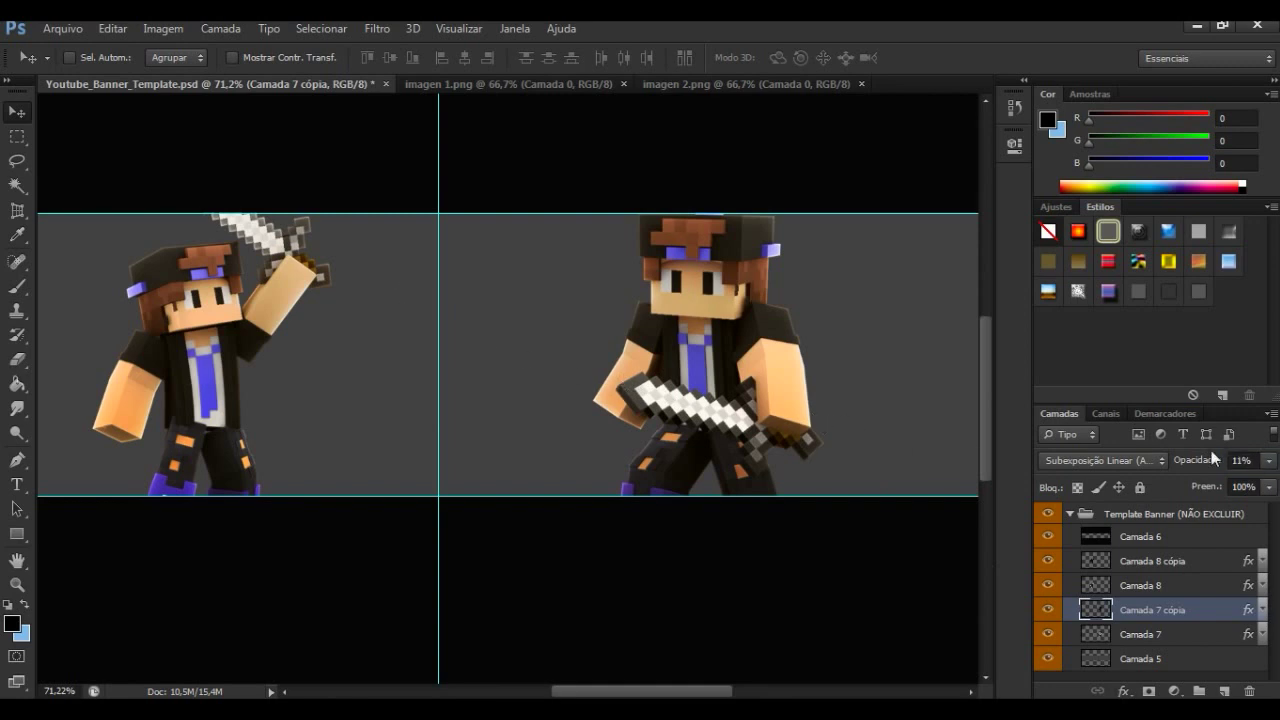
scroll(586, 530, "down", 5)
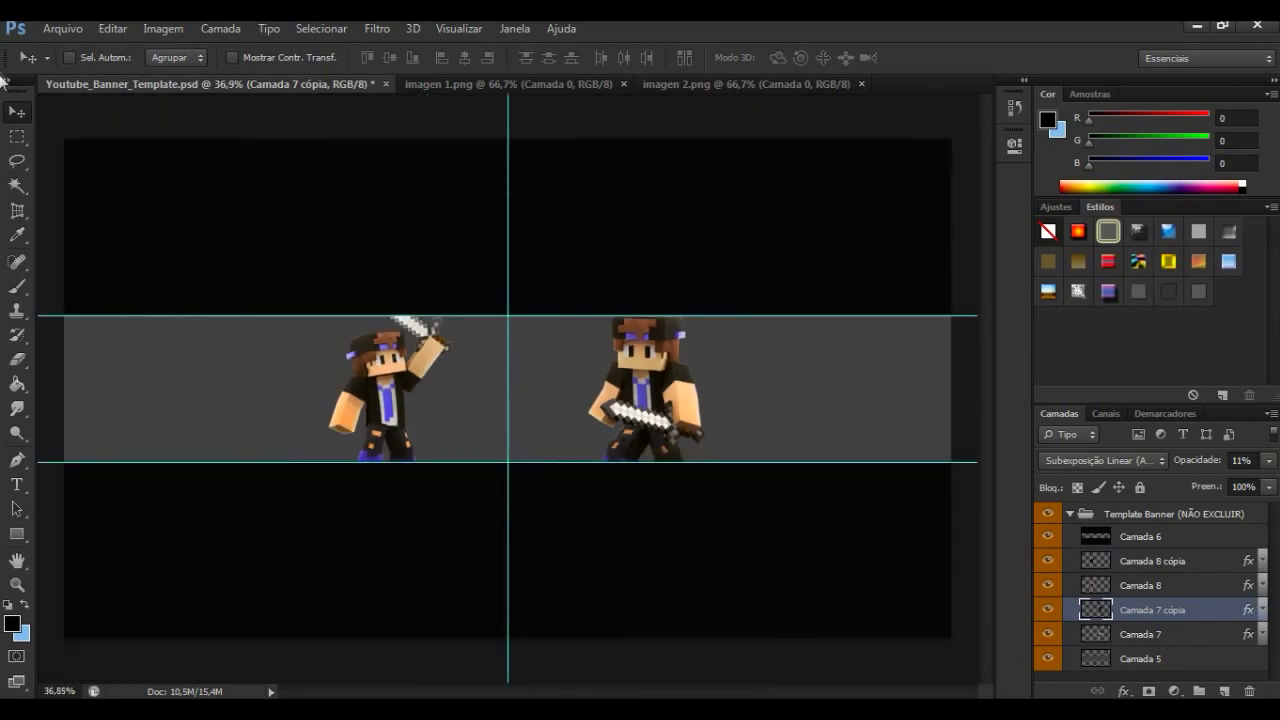
Step: Open the ShaDowZz_1KPack file from the efeito folder on Mundo (D:)
left_click(62, 28)
left_click(87, 68)
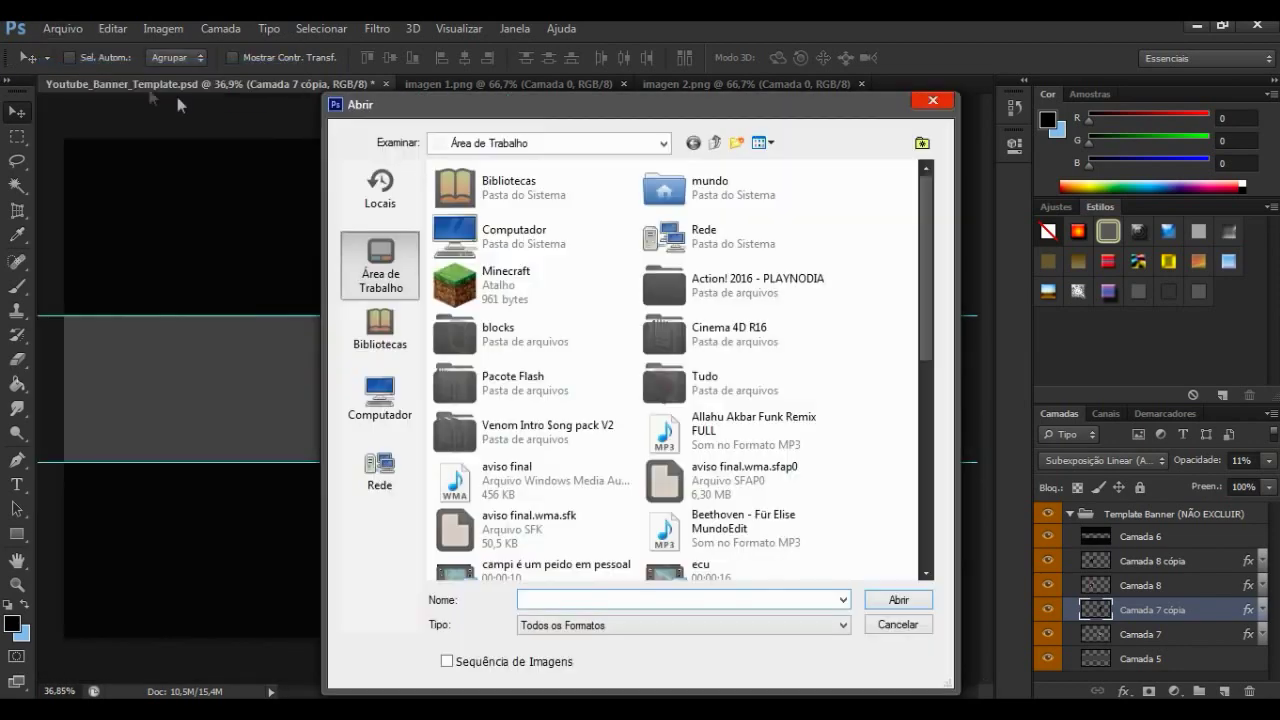
scroll(932, 320, "down", 2)
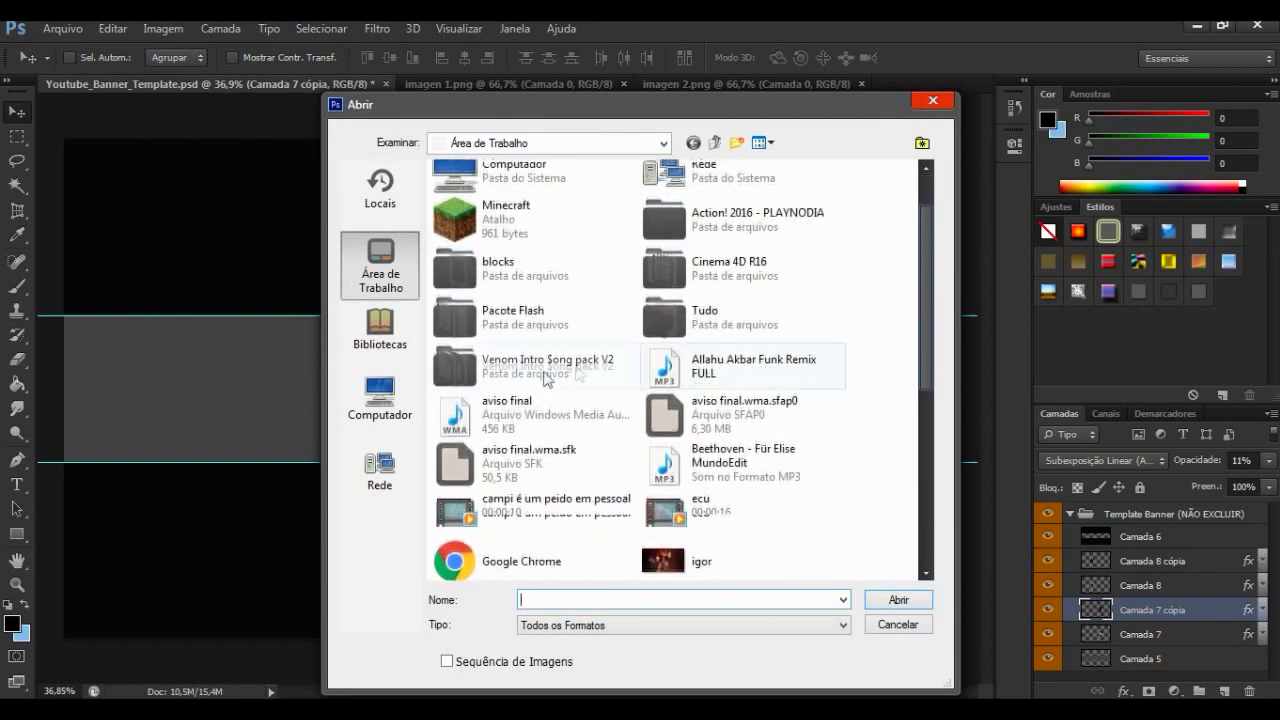
left_click(380, 395)
double_click(670, 207)
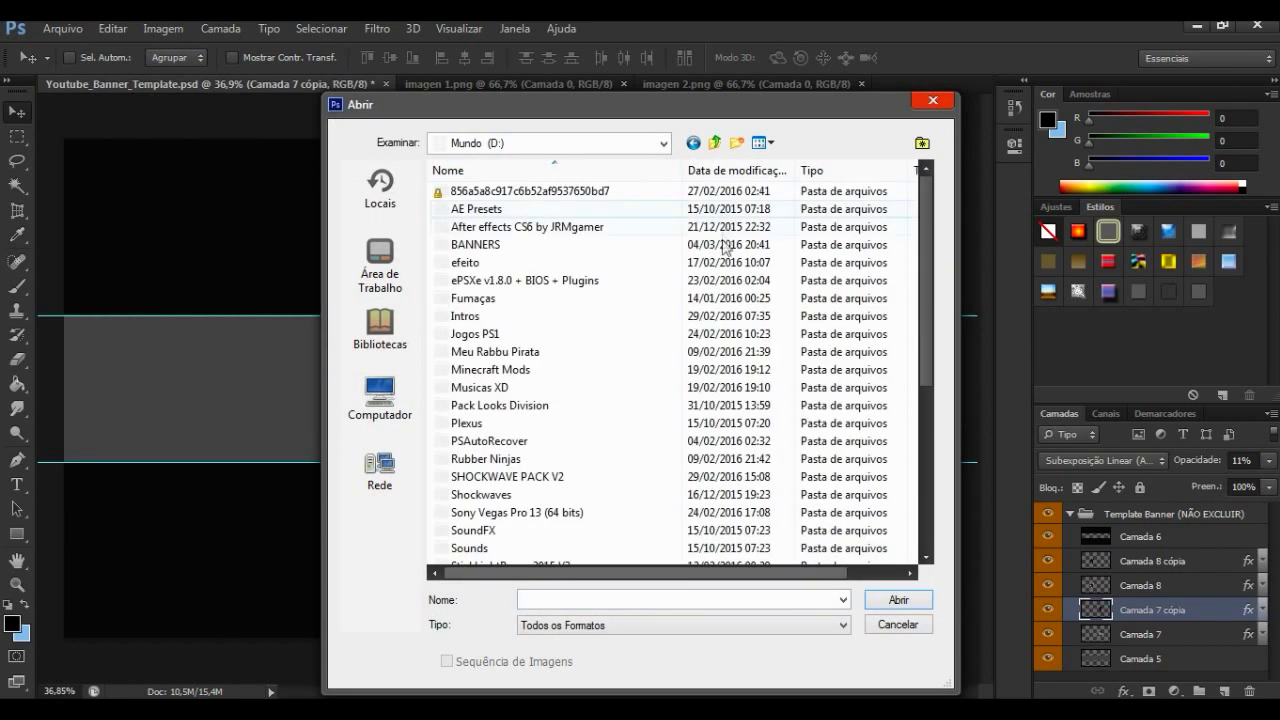
double_click(522, 265)
scroll(680, 415, "down", 2)
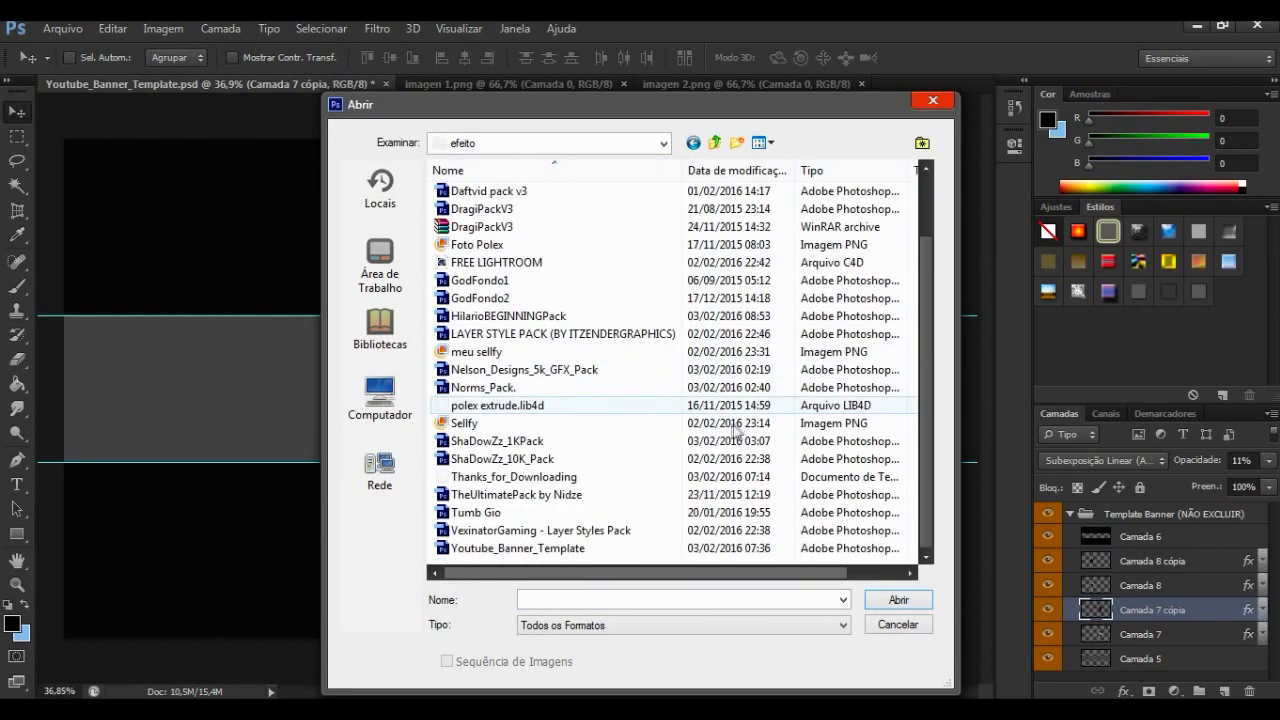
left_click(510, 441)
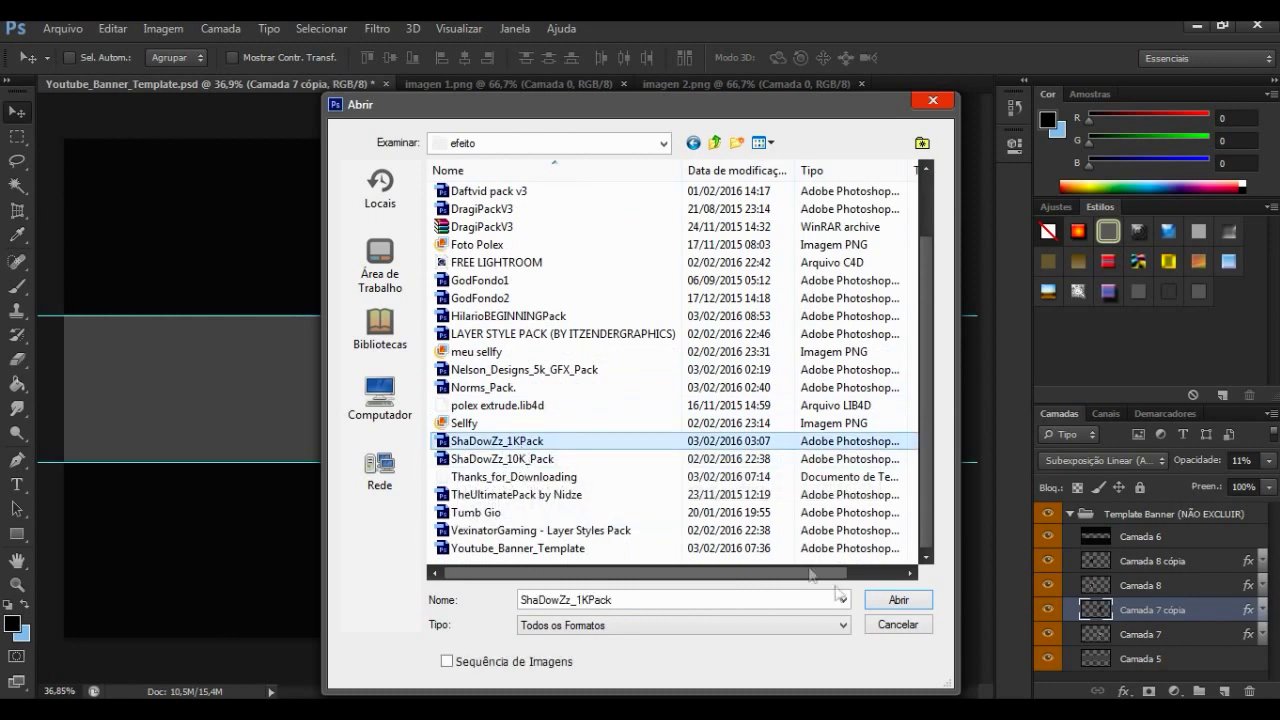
left_click(898, 600)
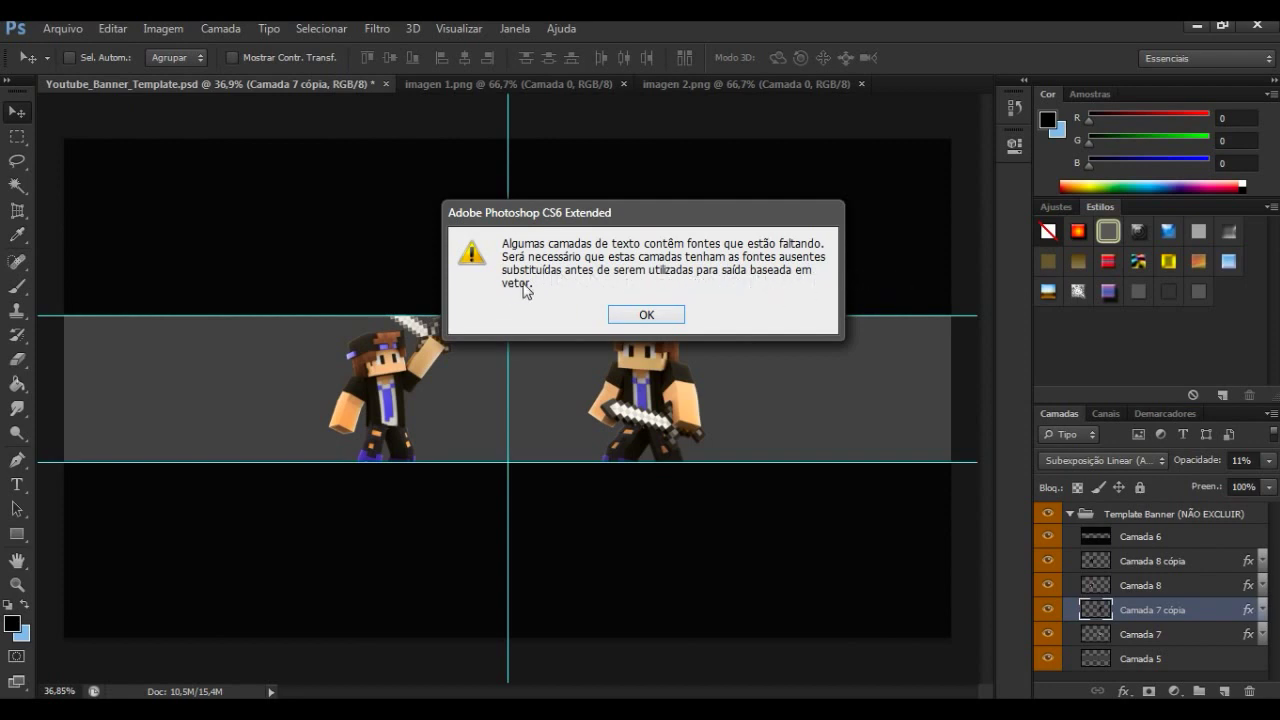
Step: Dismiss the missing-fonts warning, hide the Thank you <3 text, and expand the OPEN and MC Screenshots groups
left_click(646, 314)
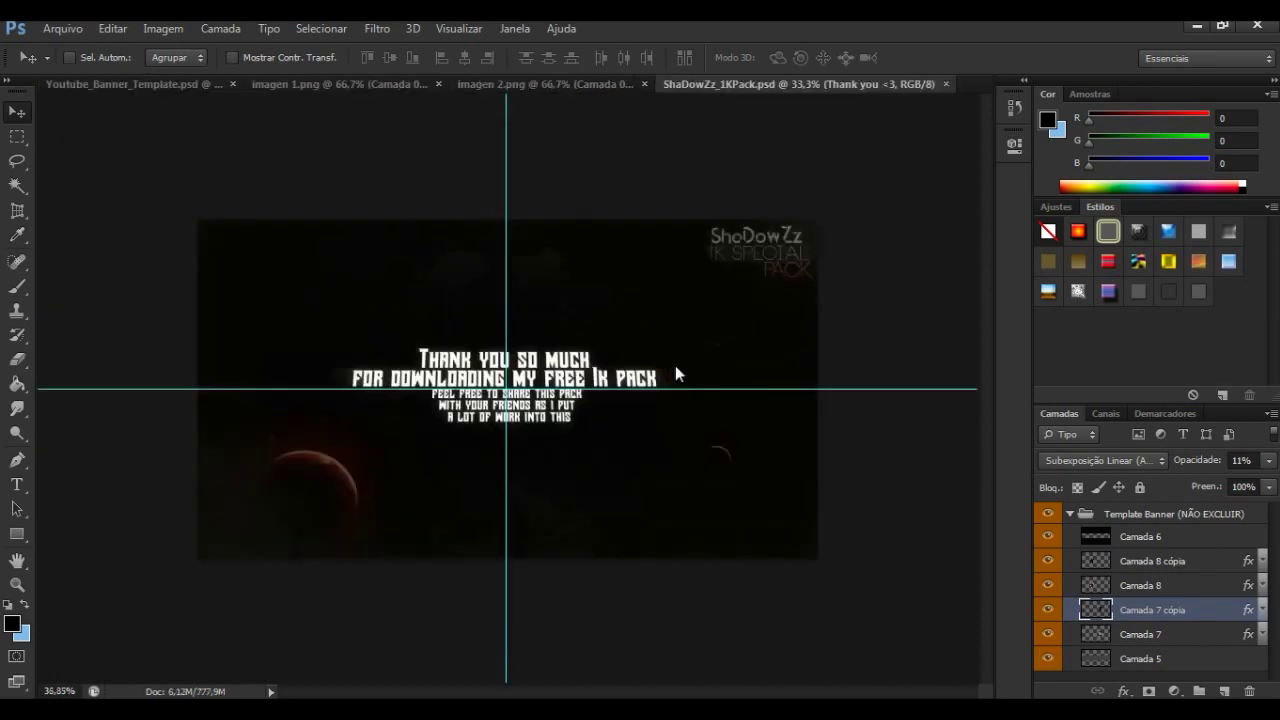
left_click(1049, 516)
left_click_drag(1117, 531, 1102, 541)
left_click(1070, 540)
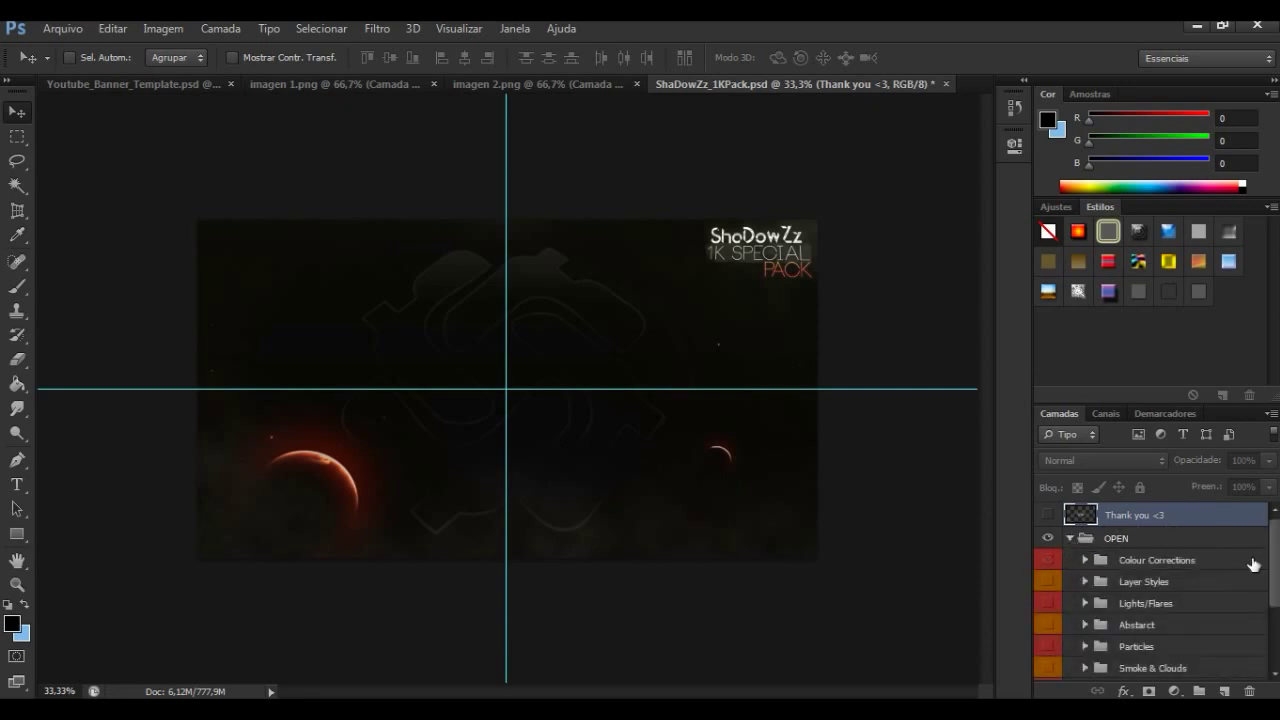
scroll(1276, 565, "down", 3)
scroll(1276, 565, "down", 2)
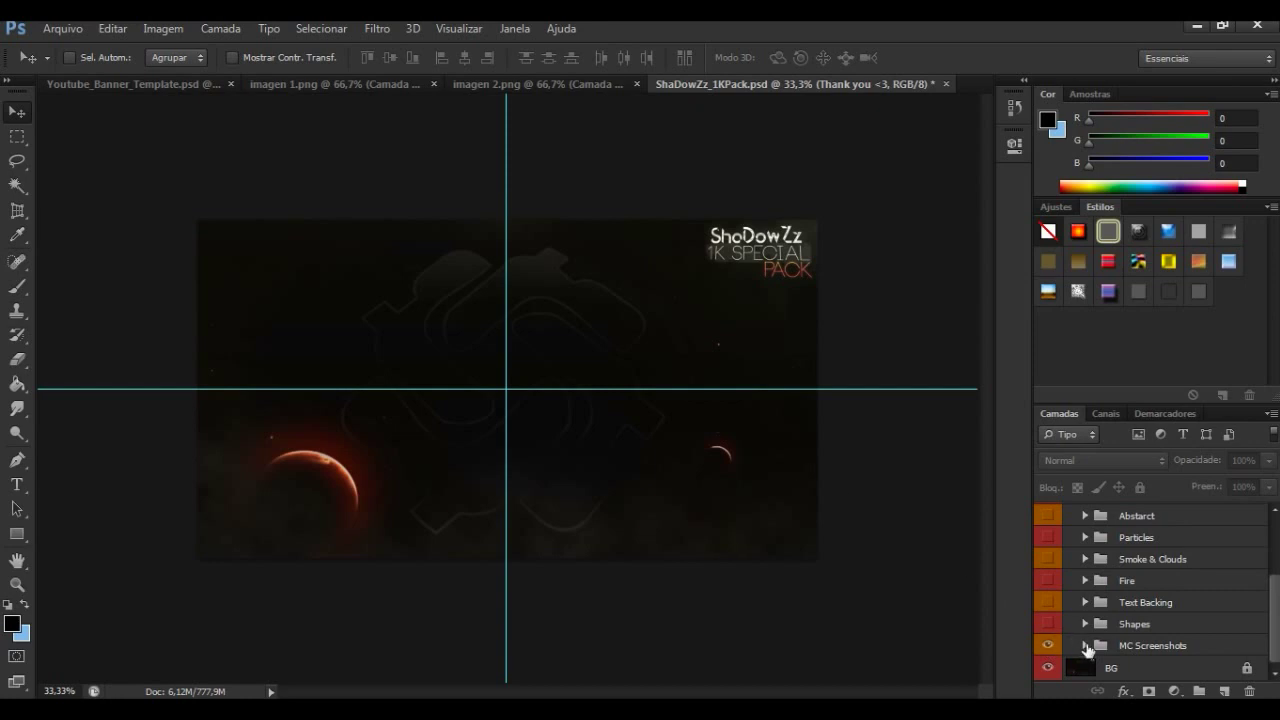
left_click(1085, 645)
scroll(1240, 560, "down", 2)
scroll(1158, 573, "down", 3)
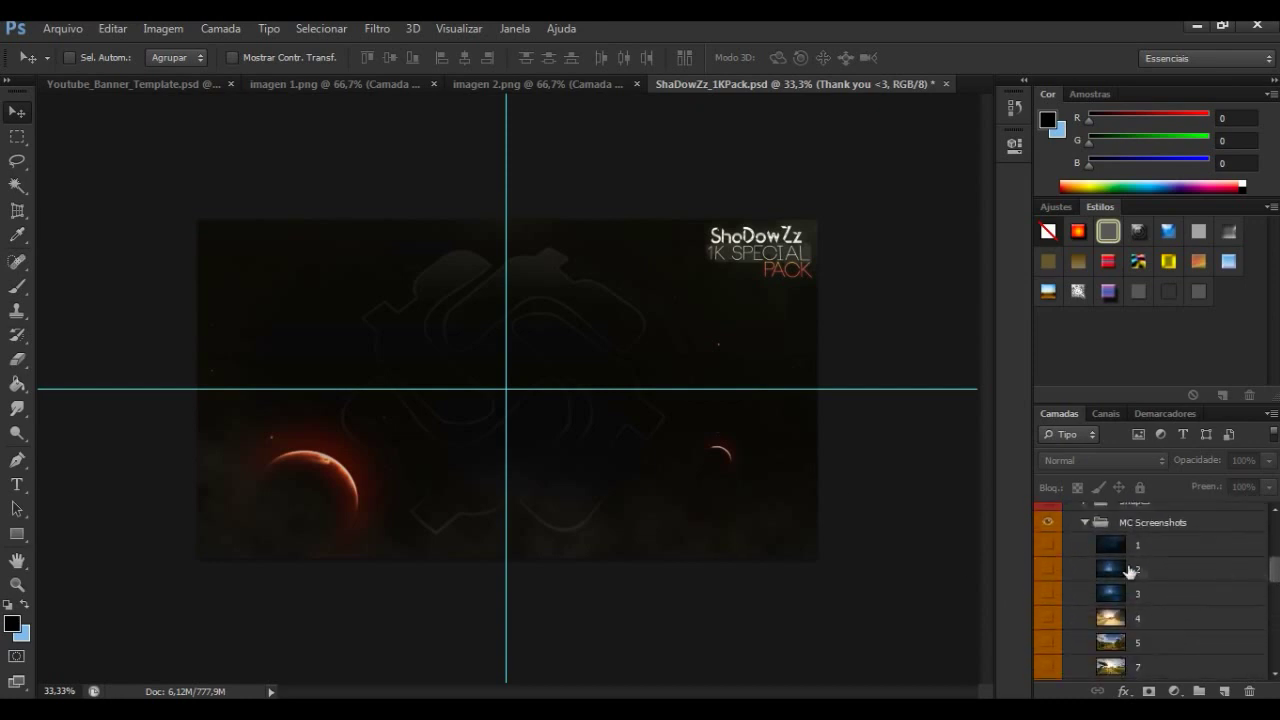
Step: Toggle the MC Screenshots layers until the snowy screenshot layer 16 is visible
left_click(1047, 545)
left_click(1047, 569)
left_click(1047, 618)
left_click(1047, 642)
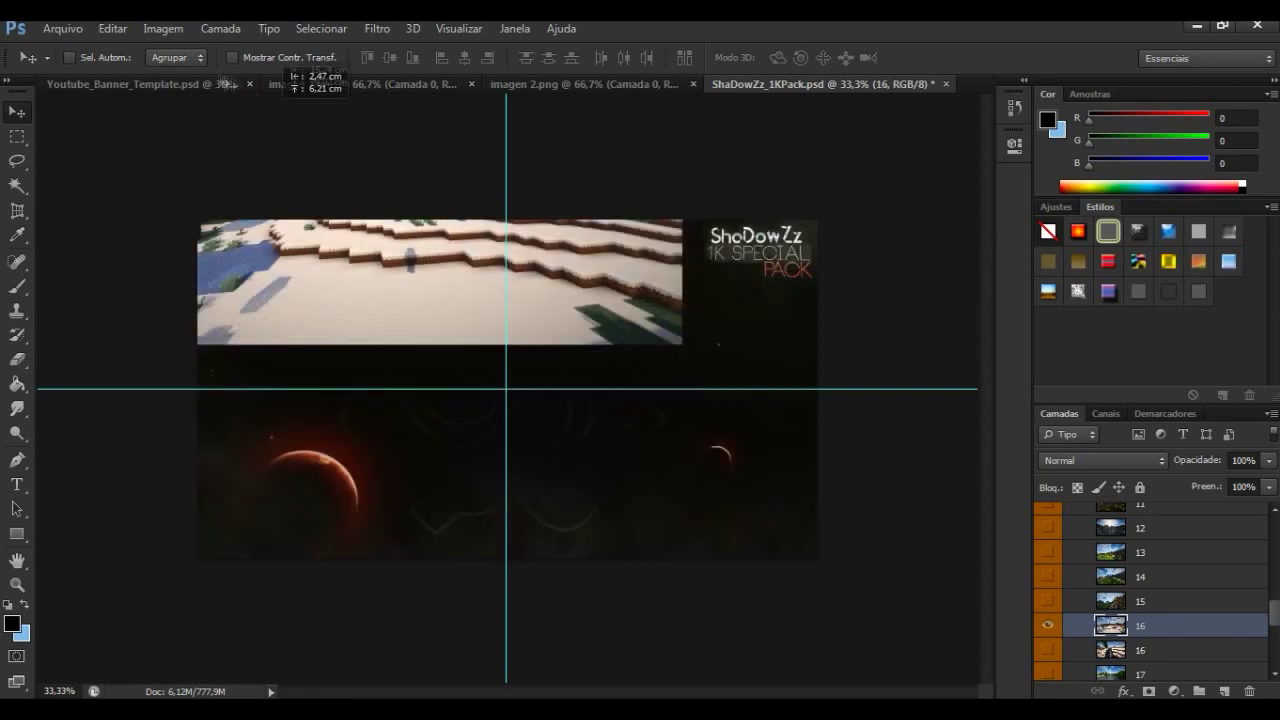
left_click(176, 86)
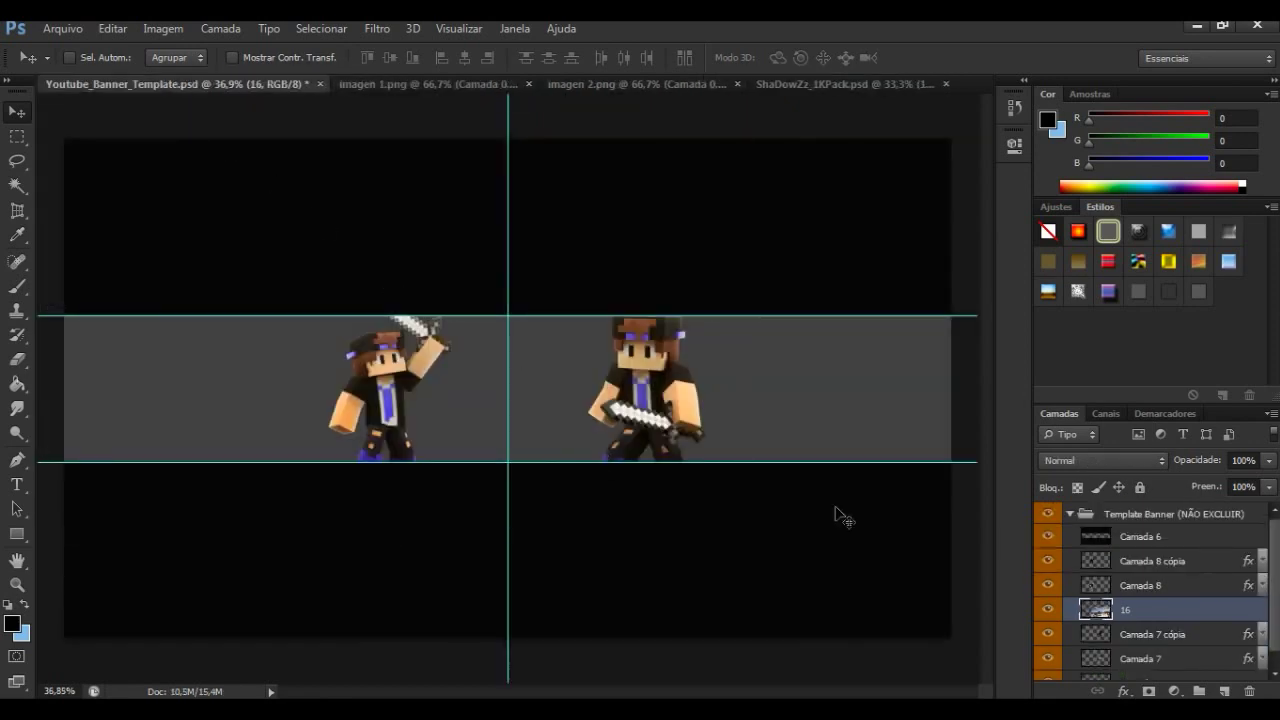
Step: Bring layer 16 into the banner below the characters and close imagen 1.png
left_click_drag(1214, 609, 1200, 665)
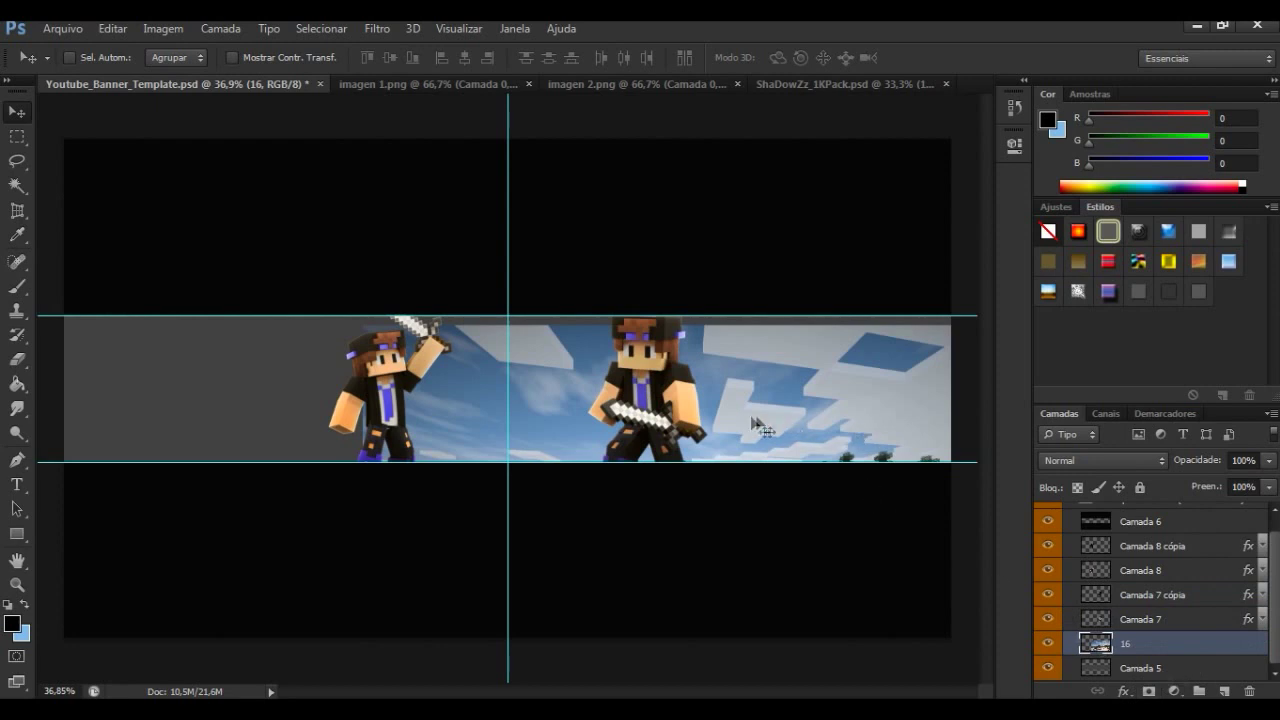
left_click_drag(757, 423, 564, 423)
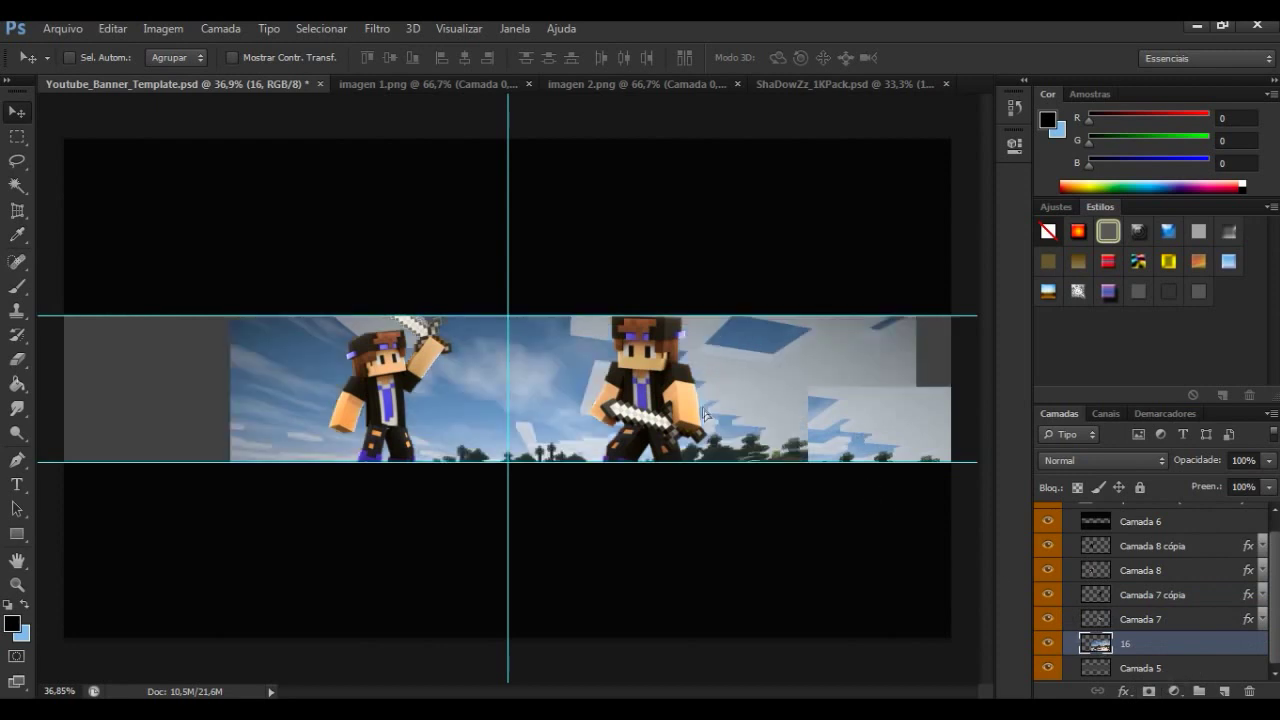
left_click(528, 84)
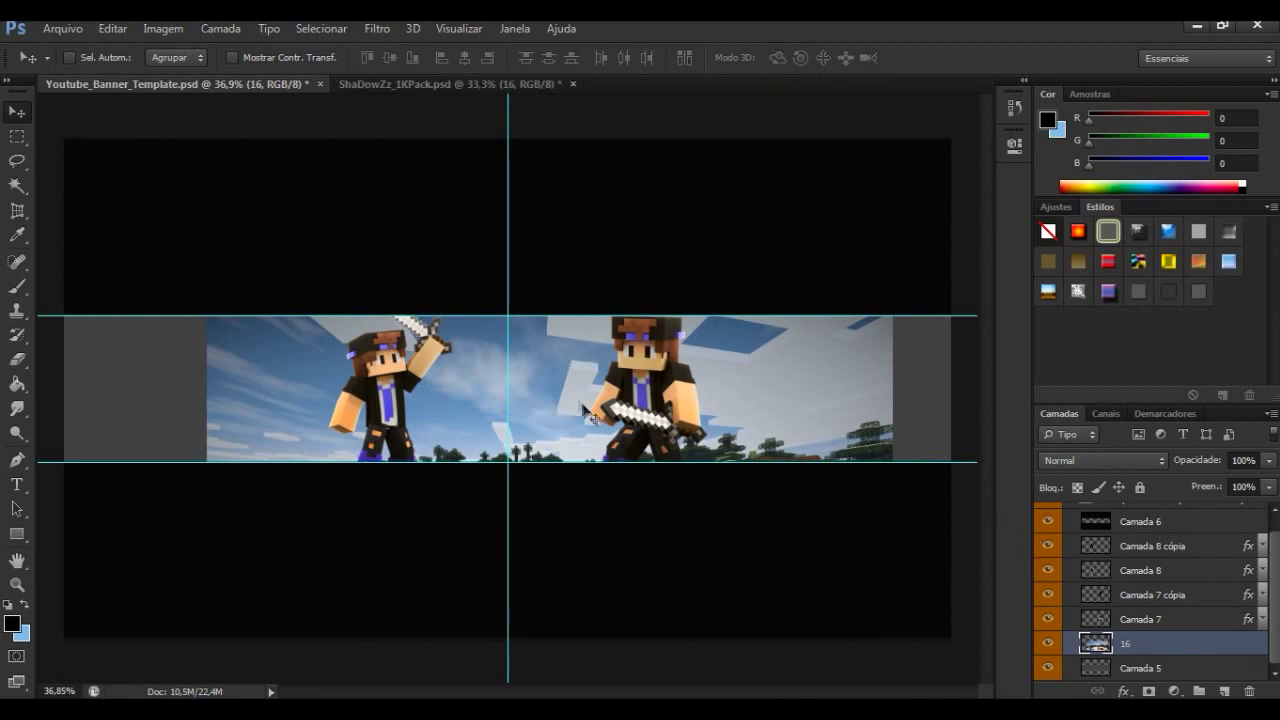
left_click_drag(509, 334, 466, 300)
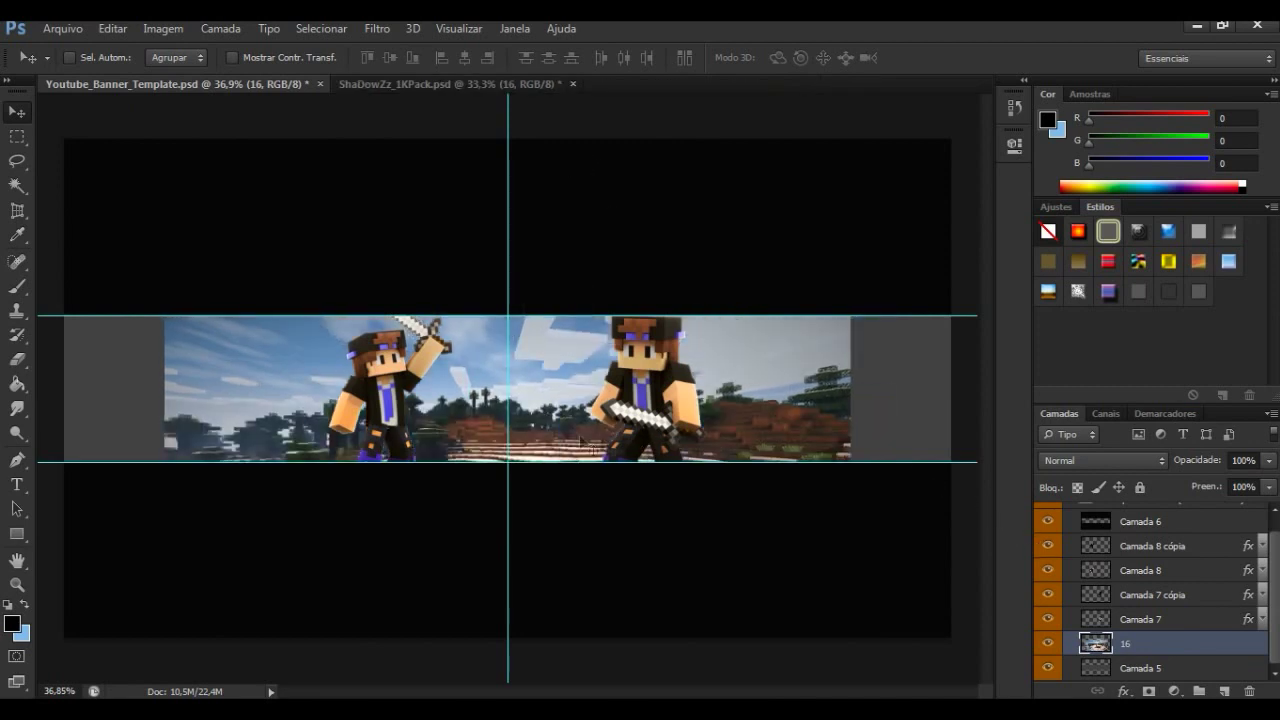
scroll(545, 432, "down", 1)
scroll(545, 436, "down", 1)
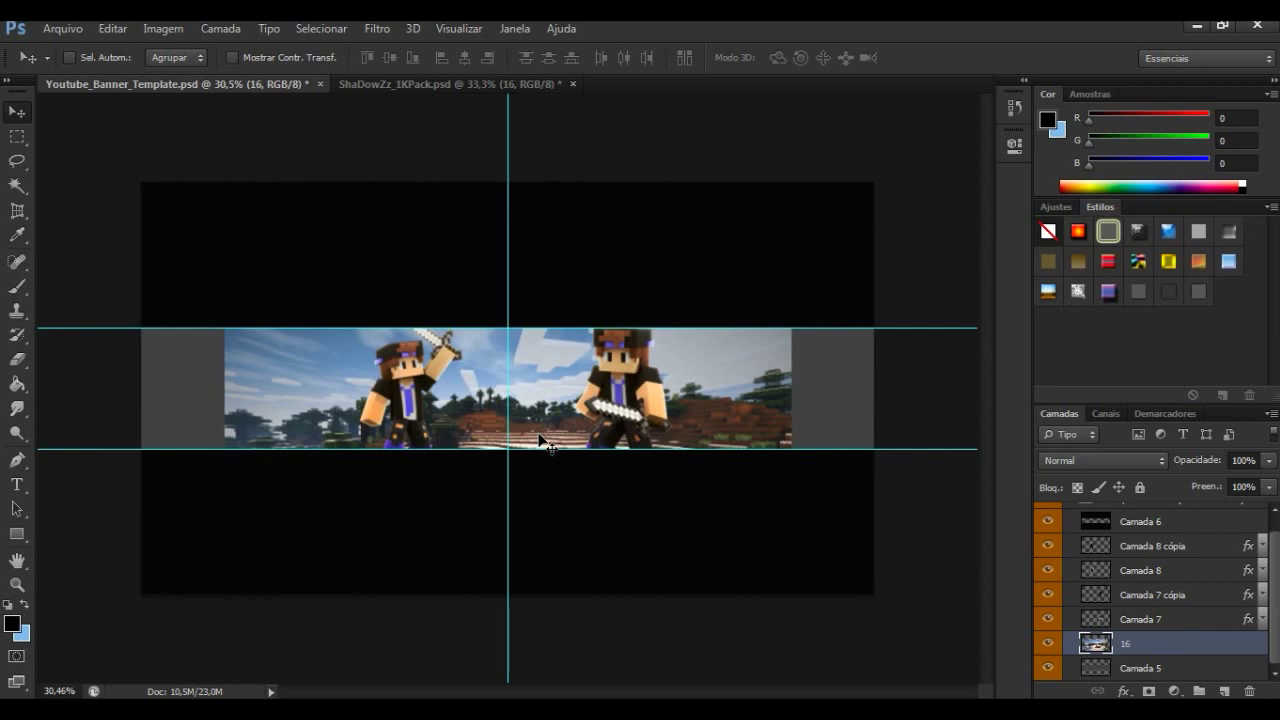
Step: Scale the landscape screenshot to span the banner strip and apply the transform
key("ctrl+t")
left_click_drag(777, 270, 860, 200)
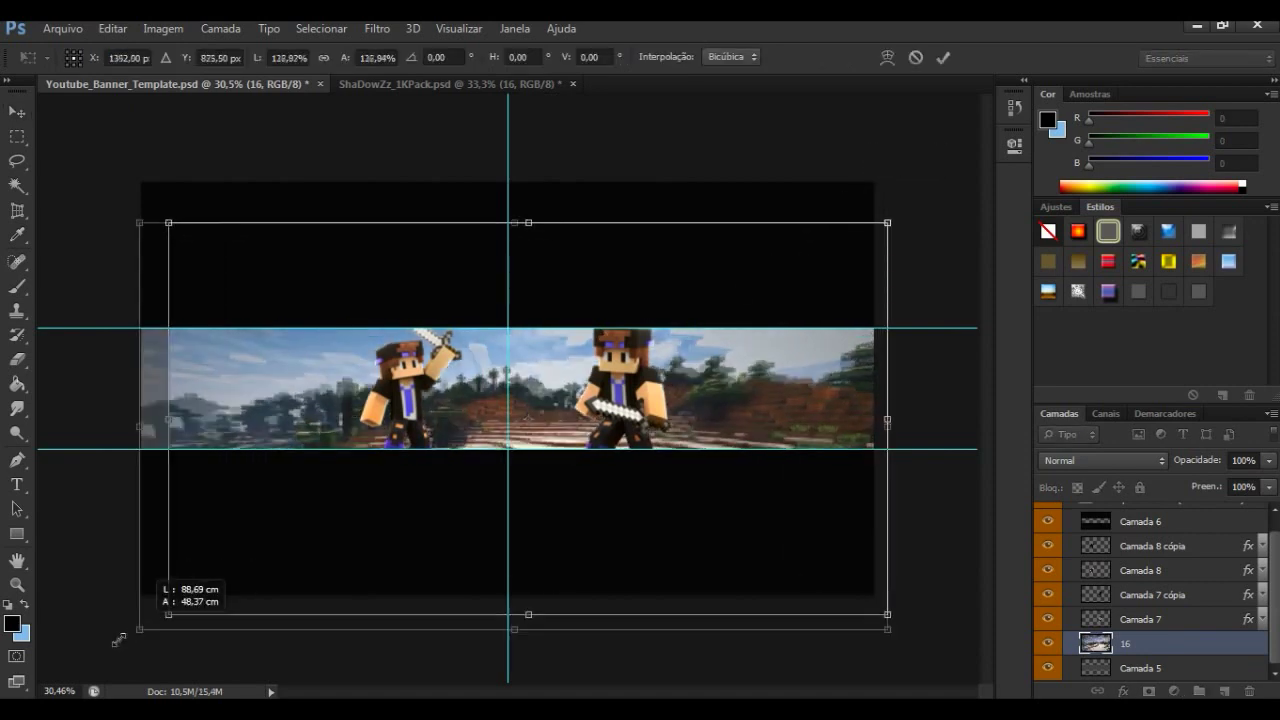
left_click_drag(196, 596, 86, 656)
left_click(17, 111)
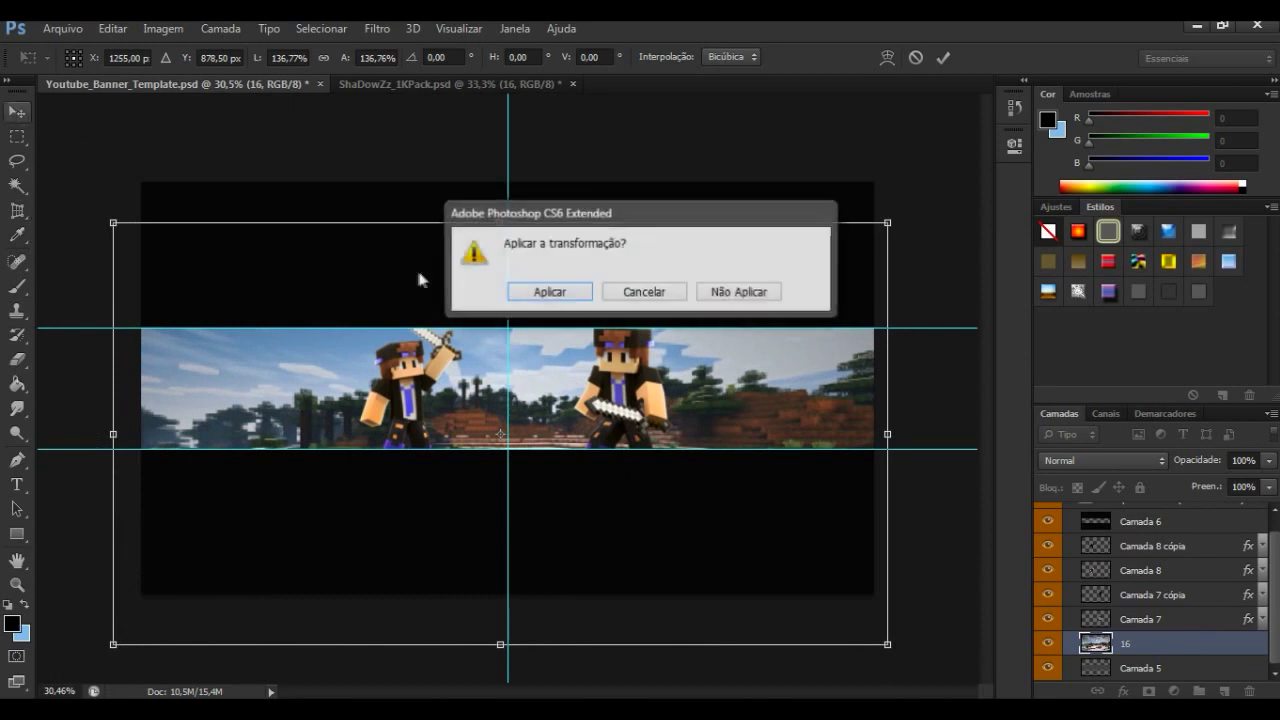
left_click(530, 290)
left_click_drag(517, 393, 535, 402)
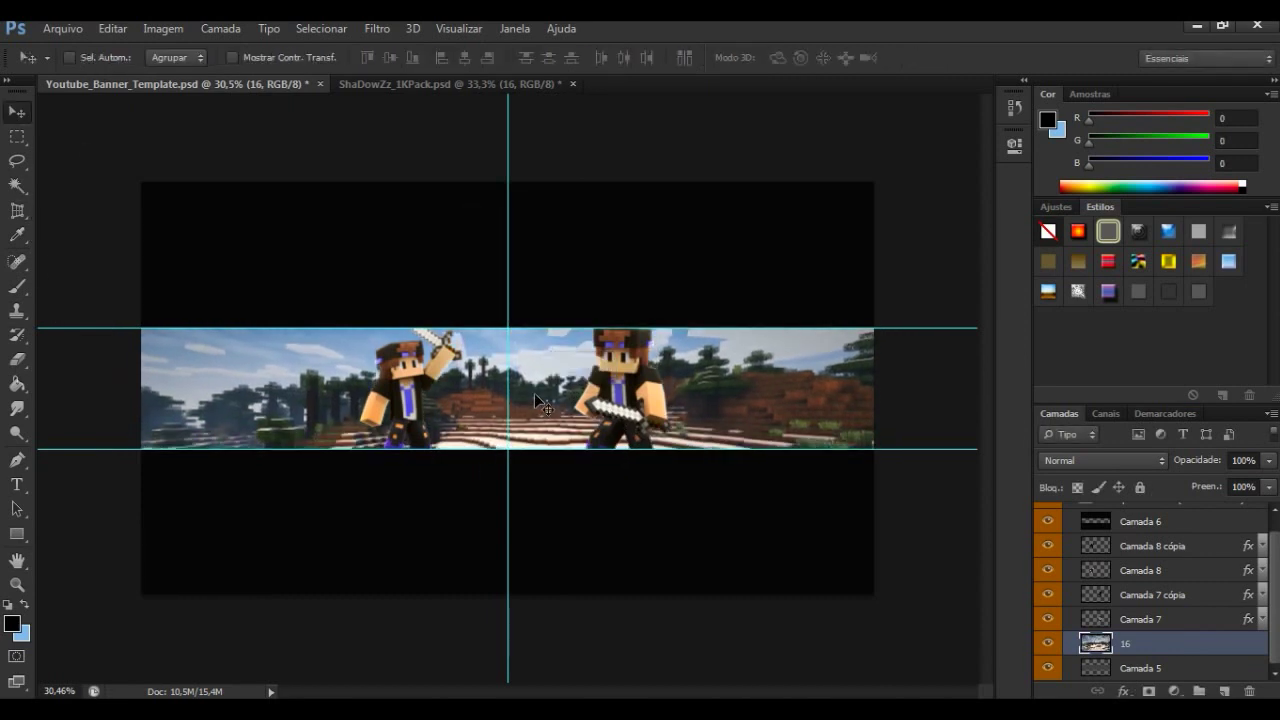
scroll(535, 402, "up", 1)
scroll(535, 402, "up", 2)
scroll(535, 402, "up", 1)
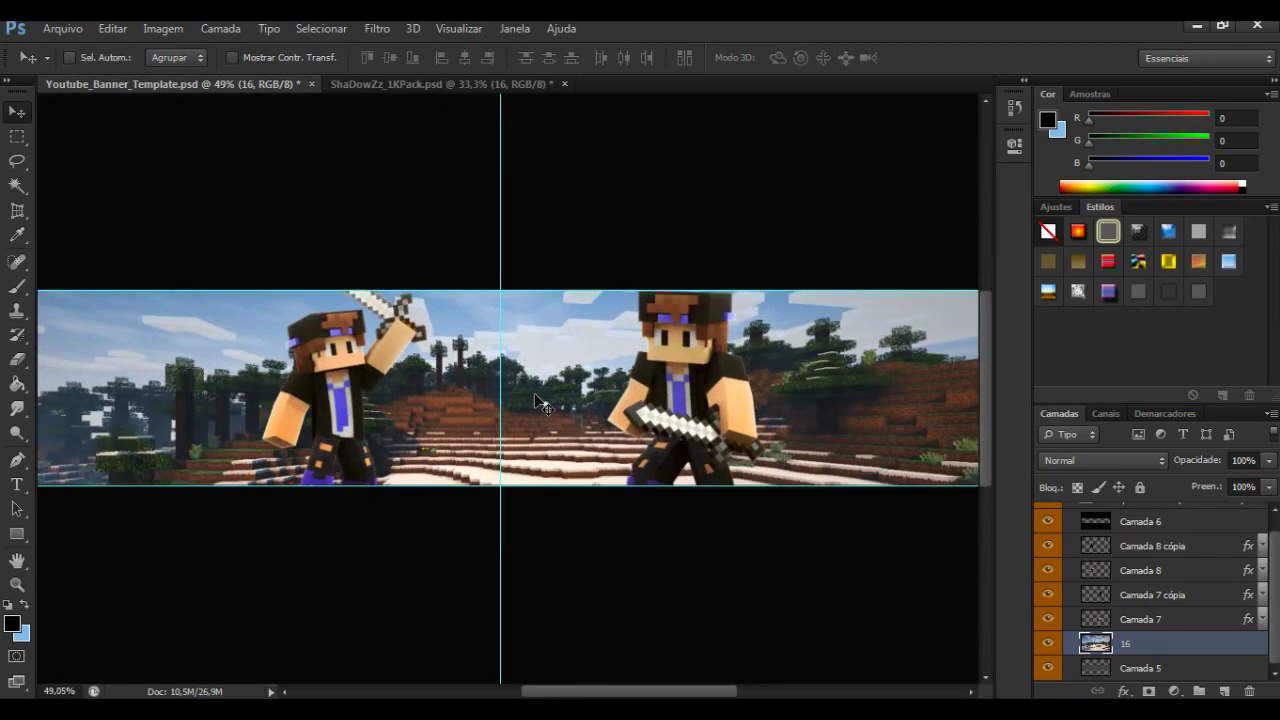
scroll(517, 406, "down", 2)
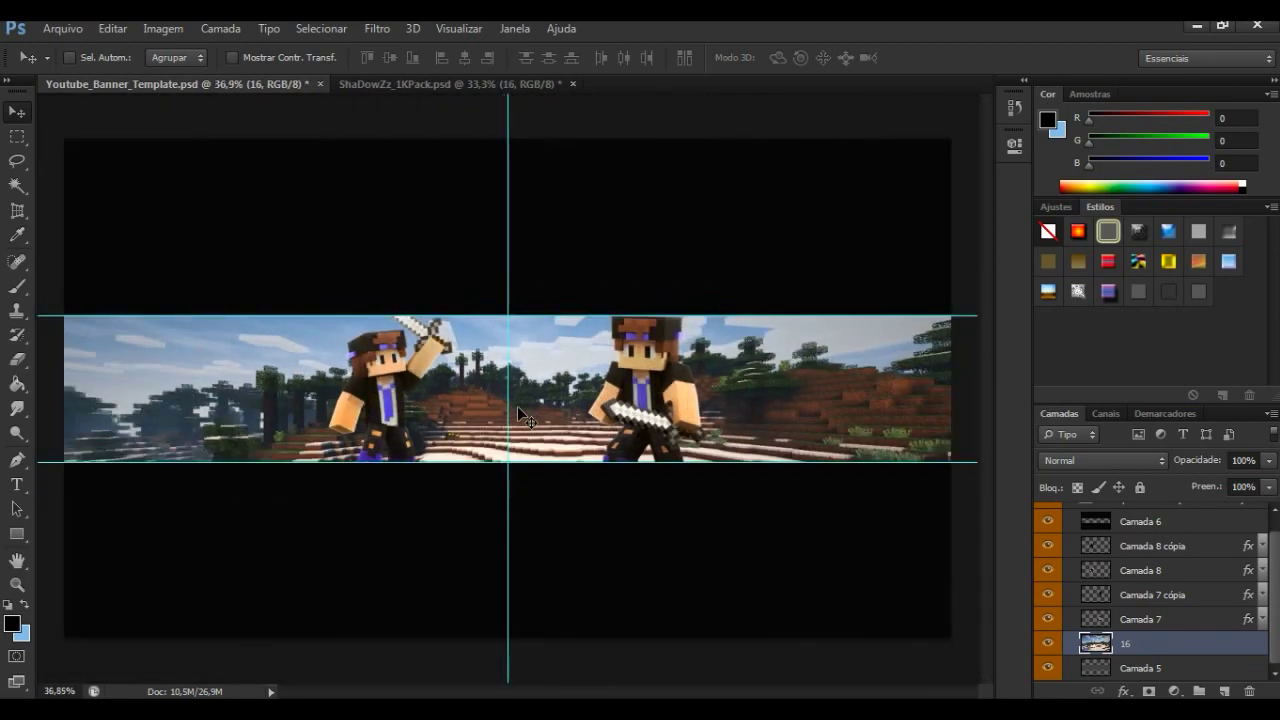
scroll(517, 406, "up", 1)
scroll(517, 406, "down", 1)
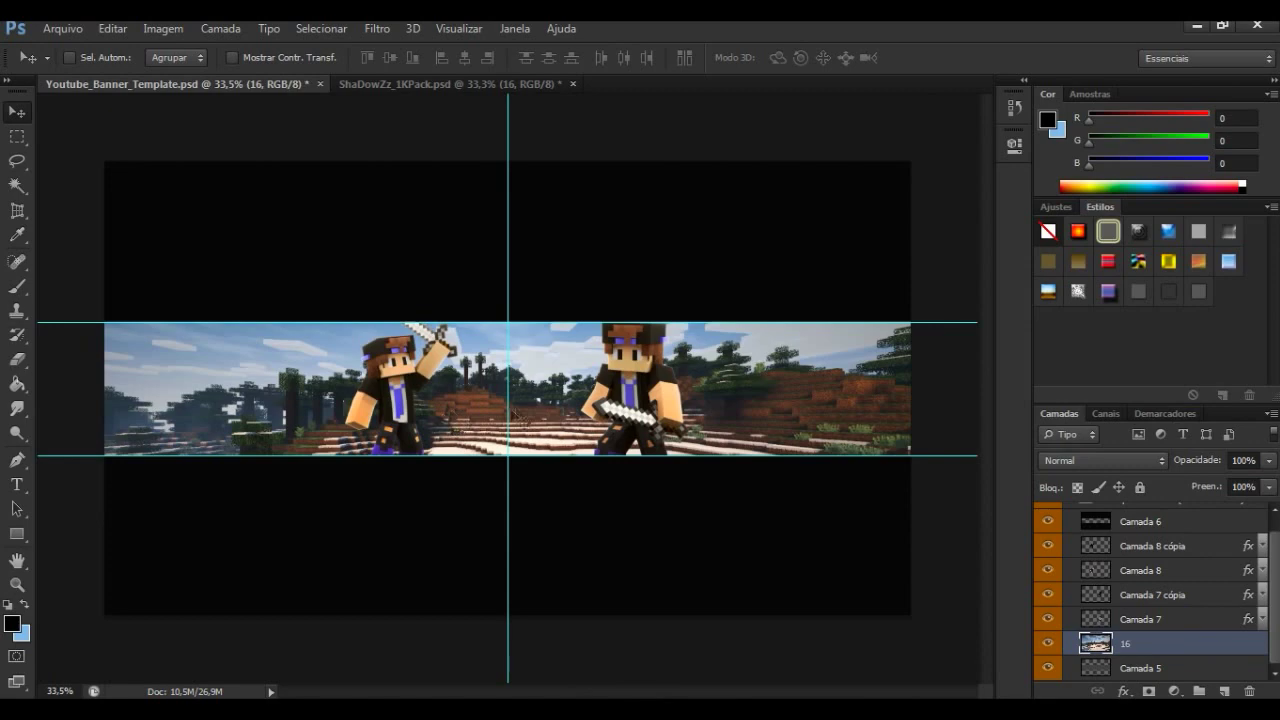
scroll(481, 406, "up", 2)
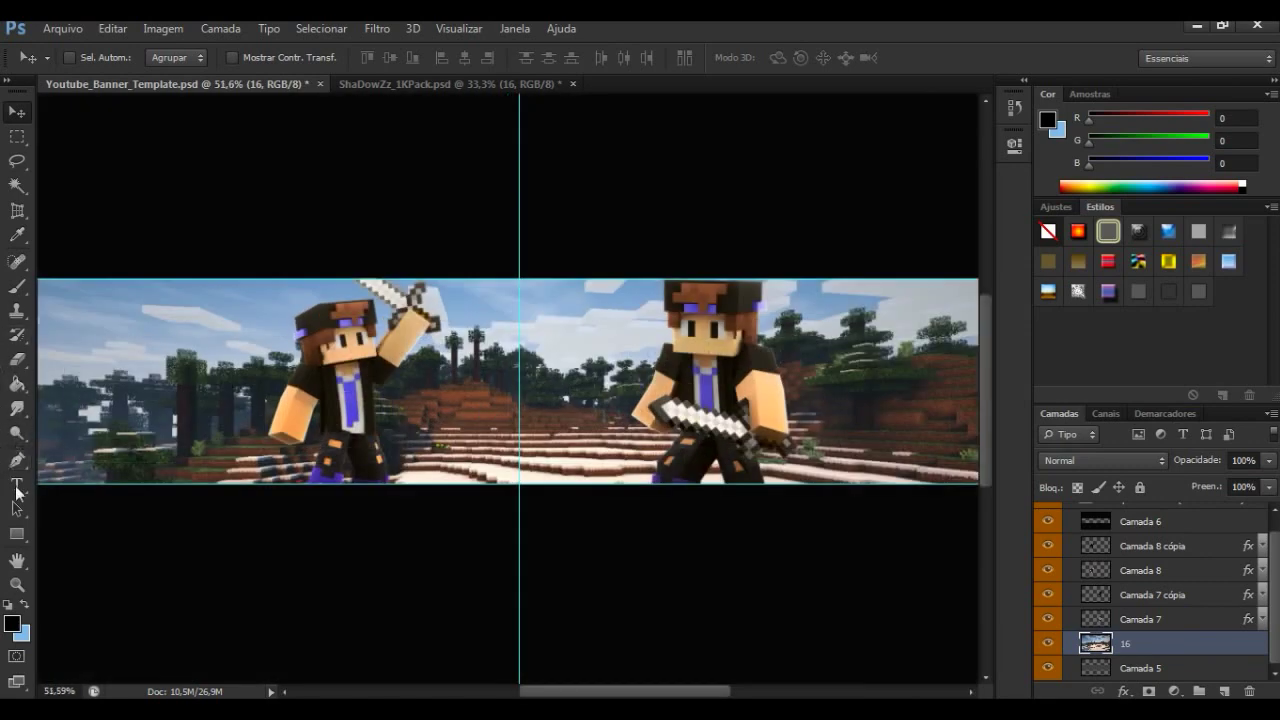
Step: Add black italic 100 pt CANAL text between the two characters
left_click(17, 486)
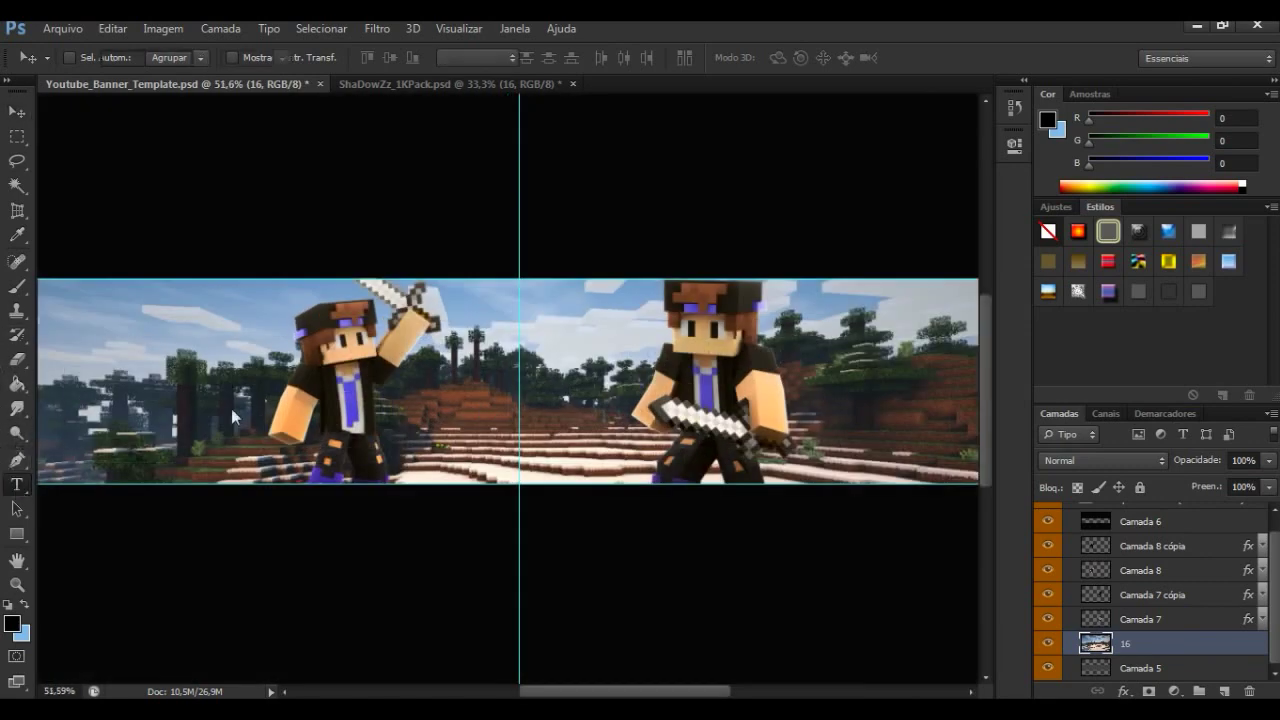
left_click(444, 387)
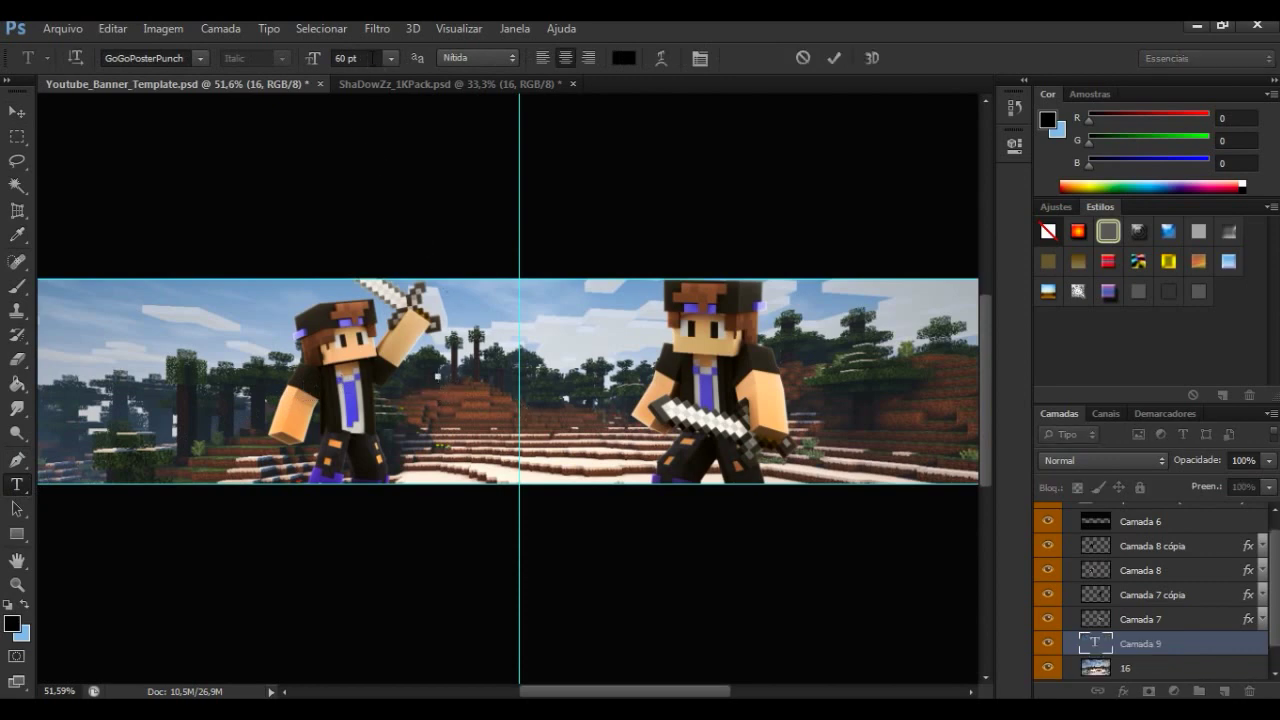
left_click(313, 58)
type("100")
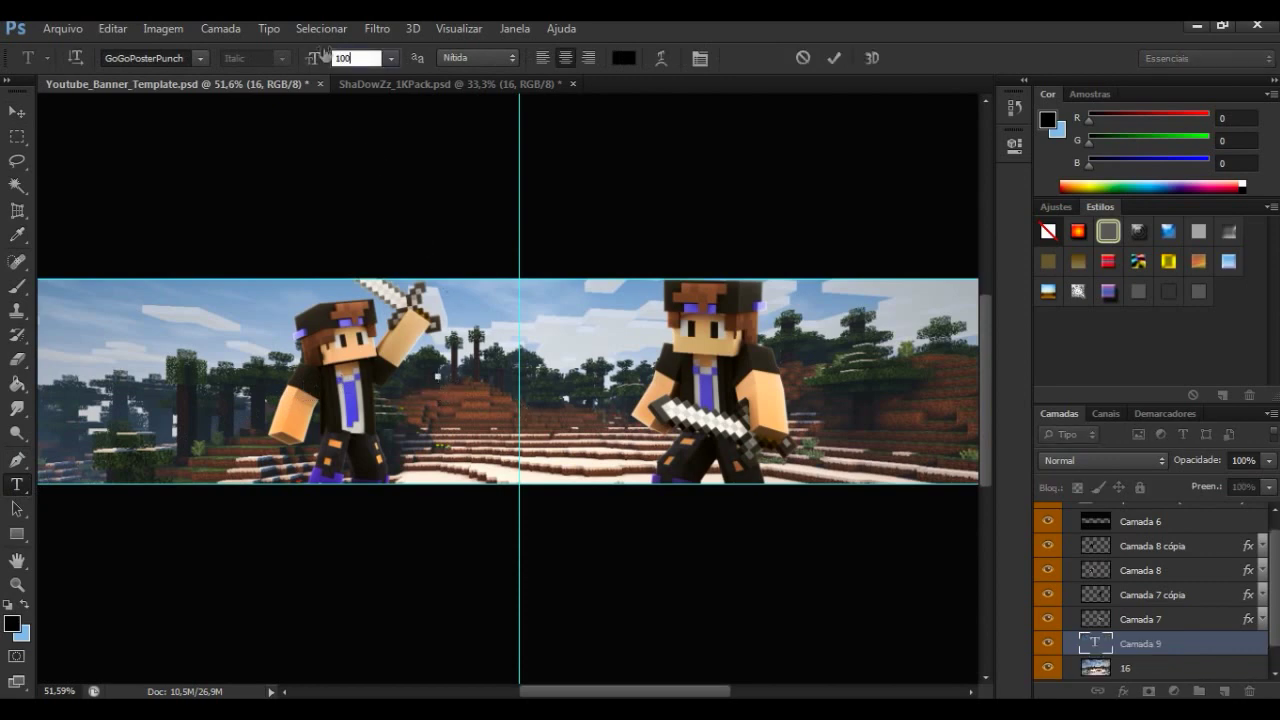
key("Return")
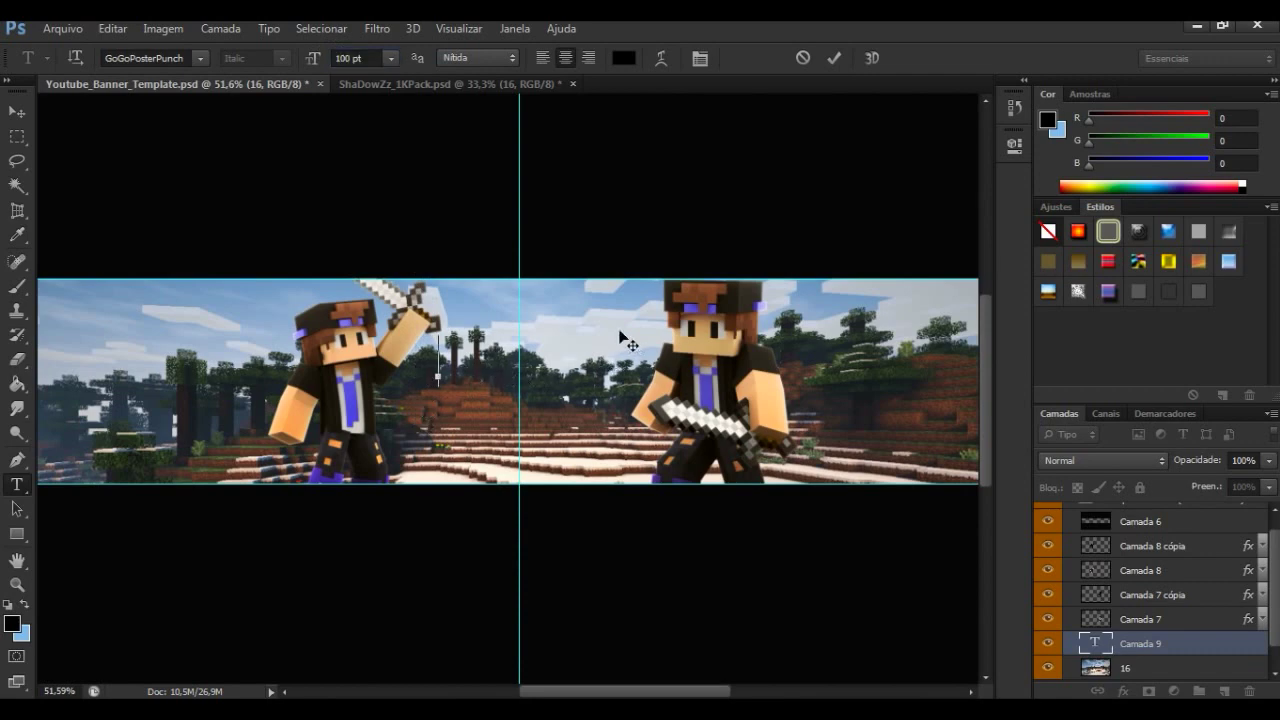
type("ANA")
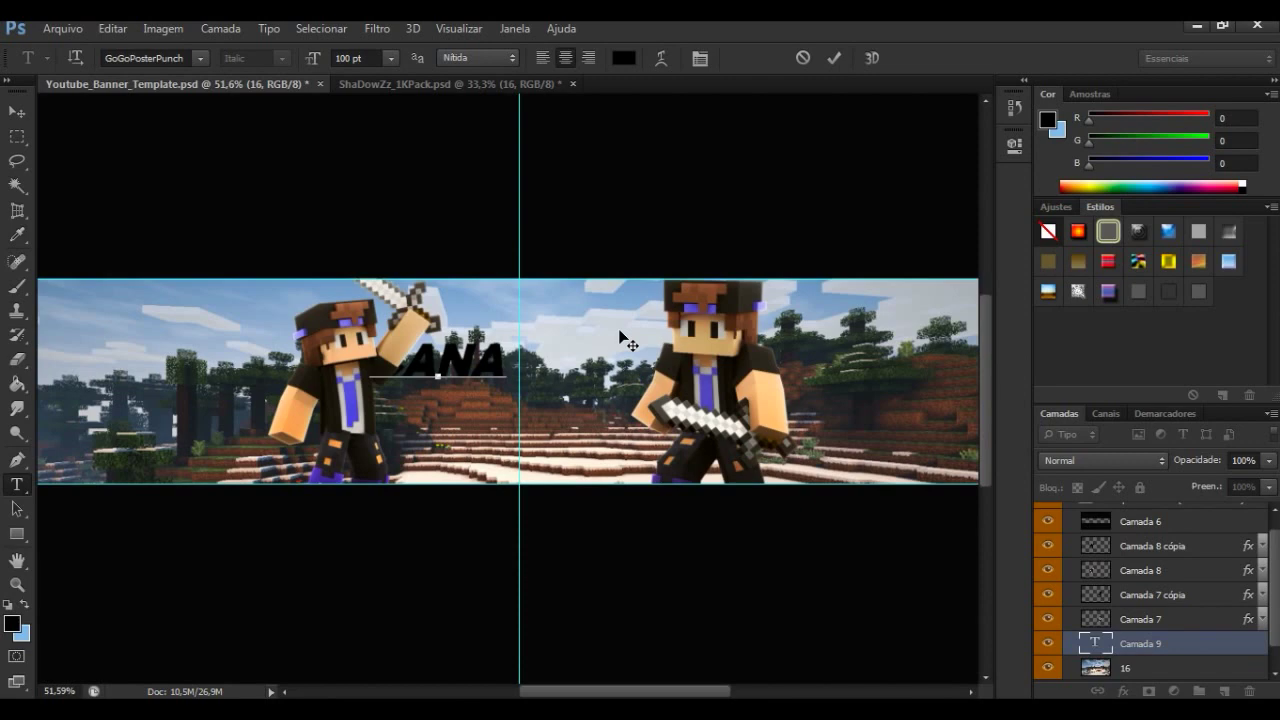
type("l")
left_click(17, 110)
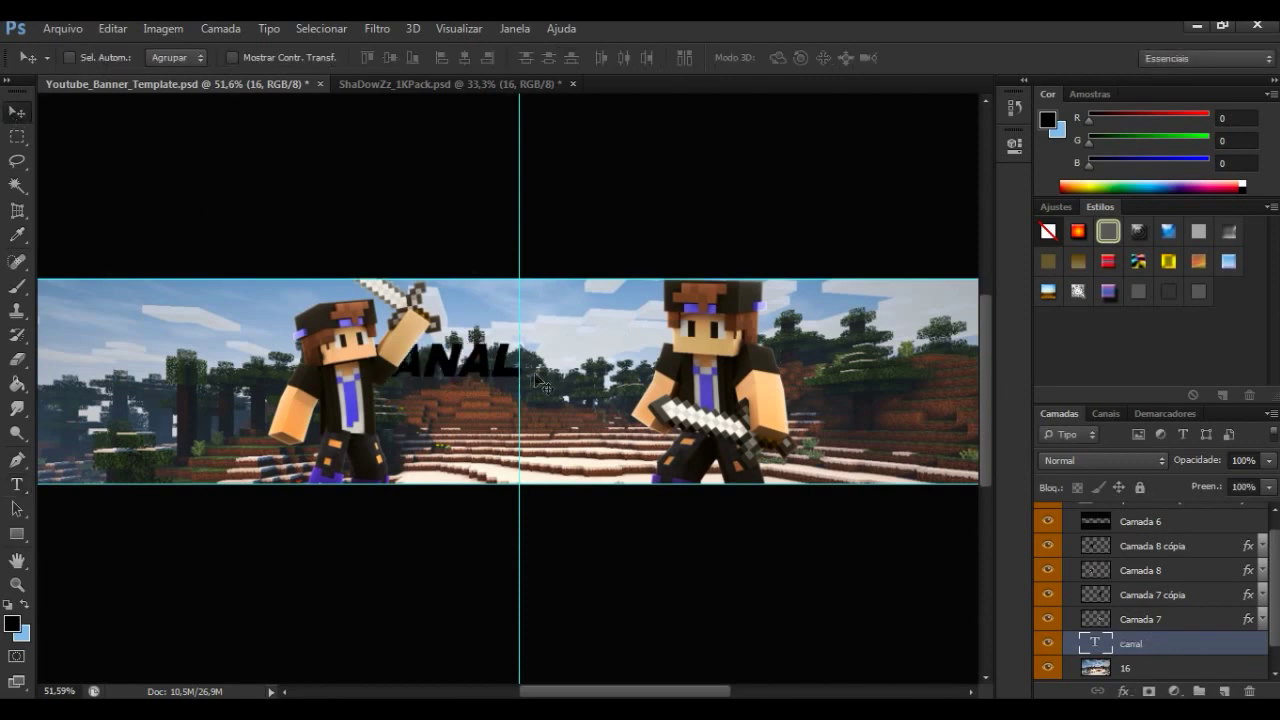
left_click_drag(515, 369, 522, 365)
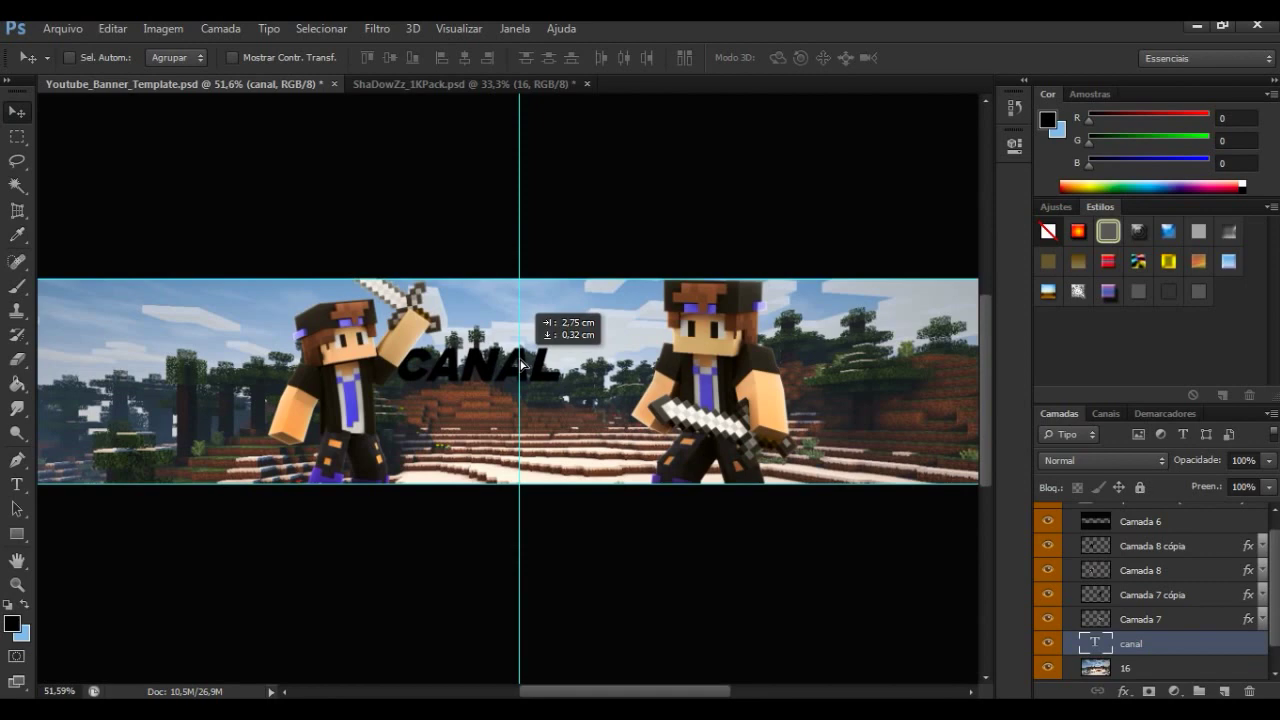
left_click_drag(521, 365, 521, 363)
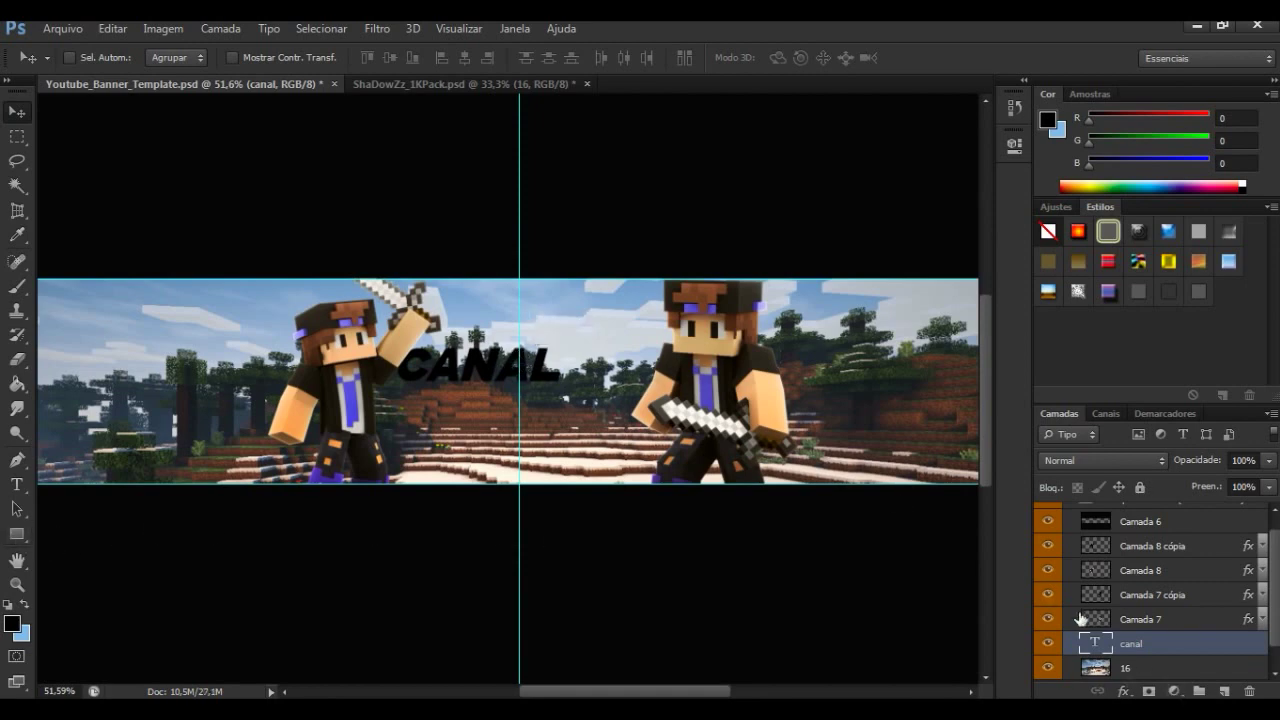
left_click(1140, 619)
key("t")
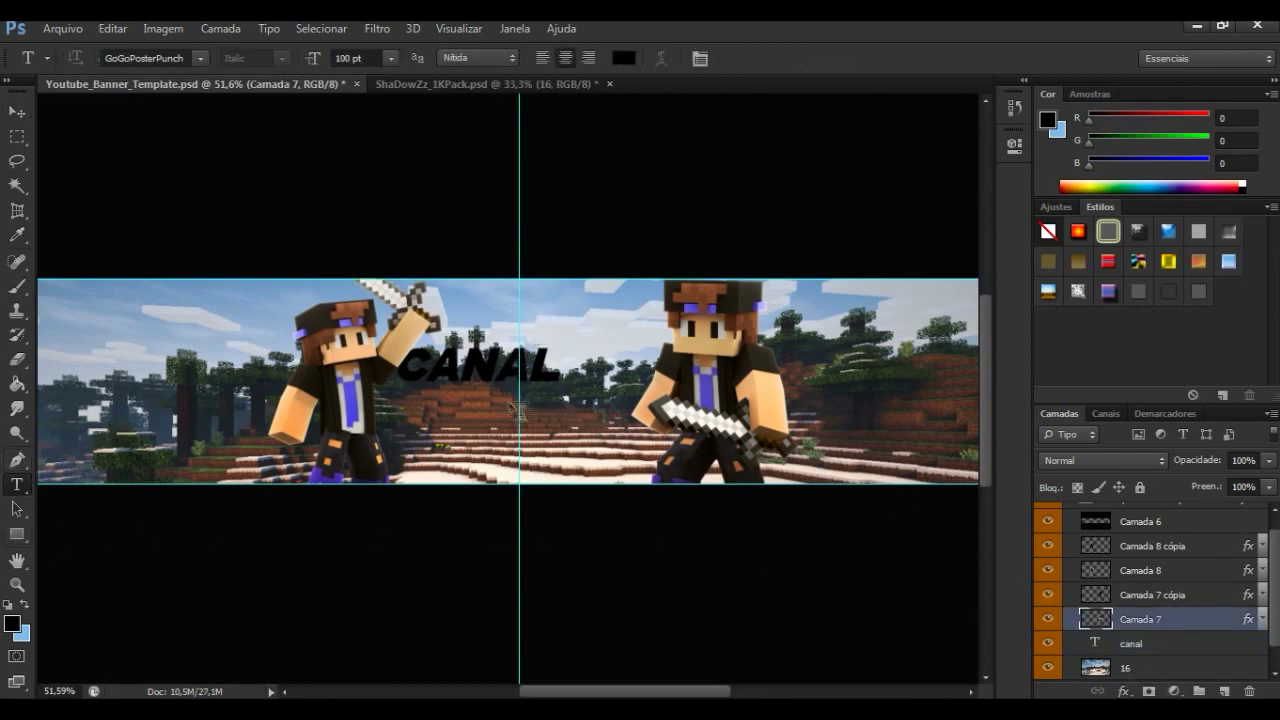
left_click(456, 418)
left_click(391, 58)
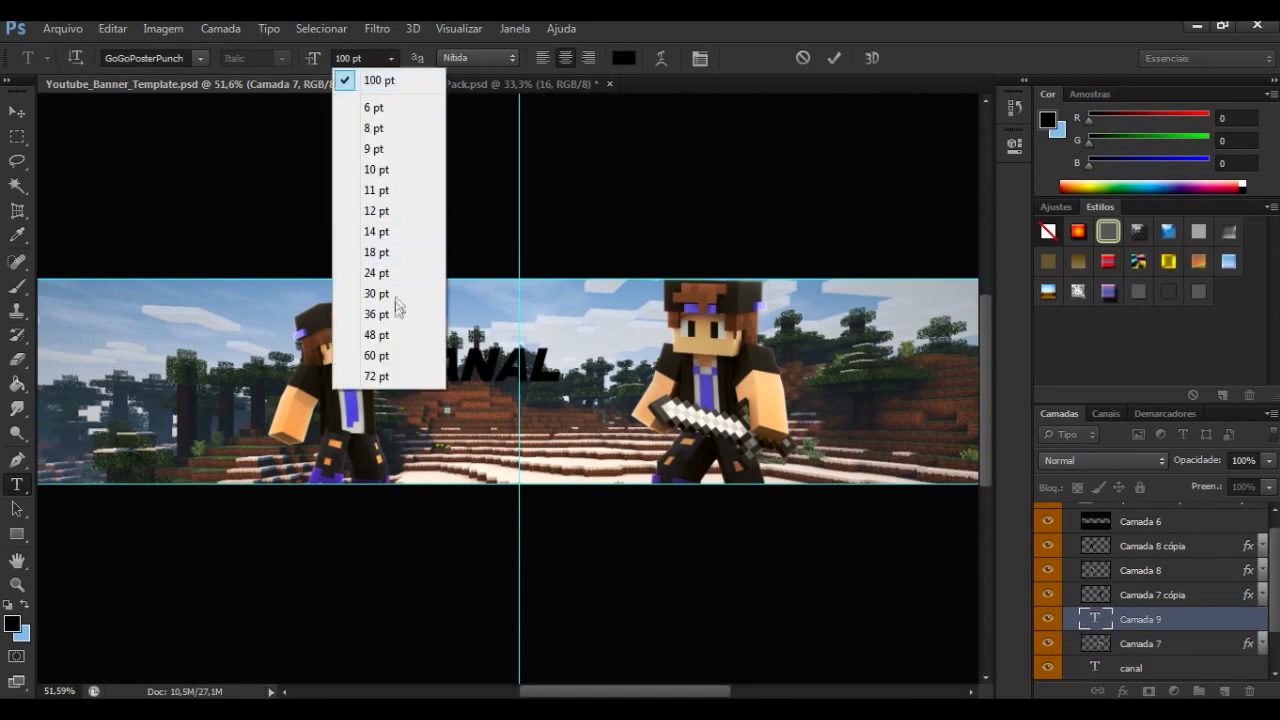
left_click(377, 376)
type("DO")
left_click(14, 110)
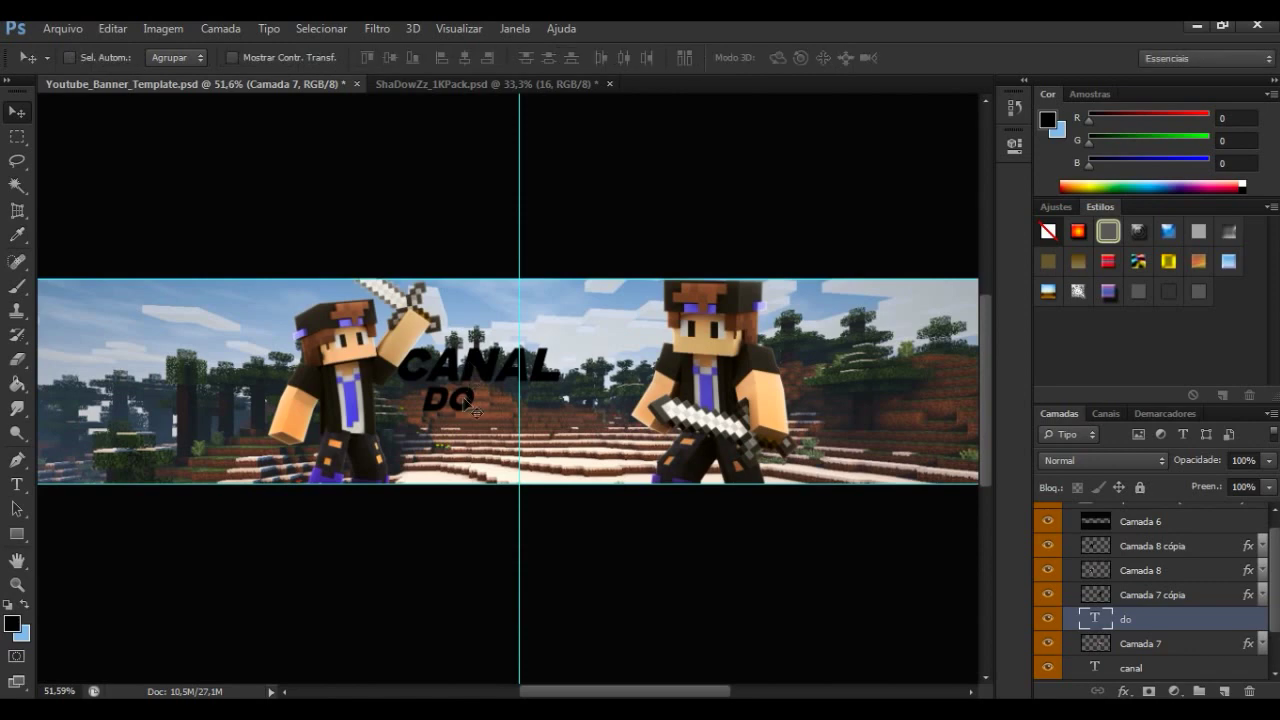
left_click_drag(448, 398, 590, 375)
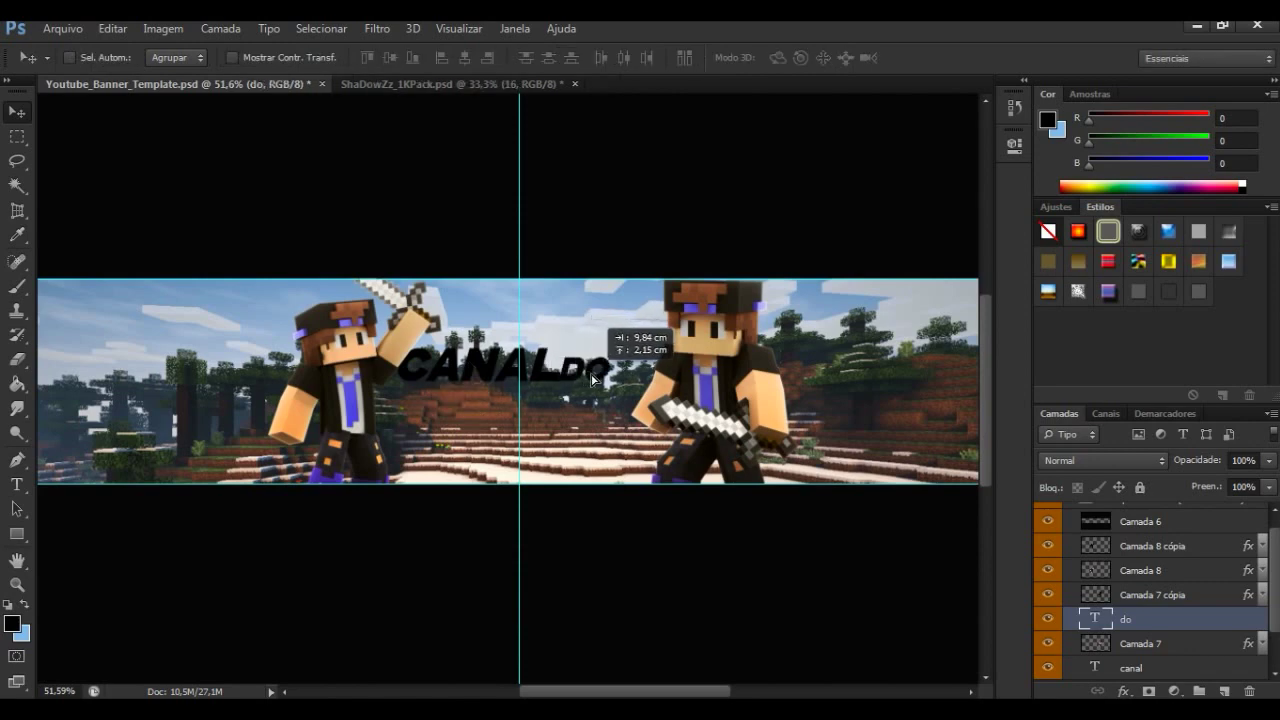
left_click_drag(590, 375, 591, 373)
left_click(1190, 595)
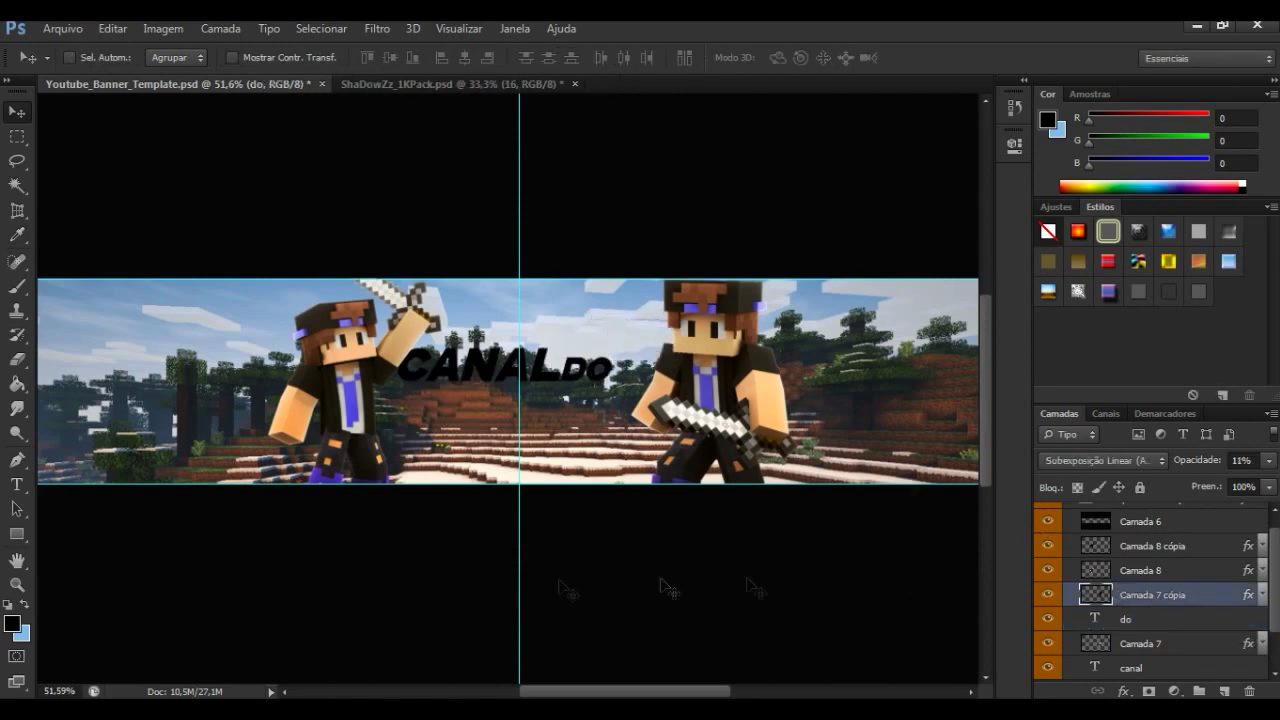
left_click(17, 484)
left_click(410, 415)
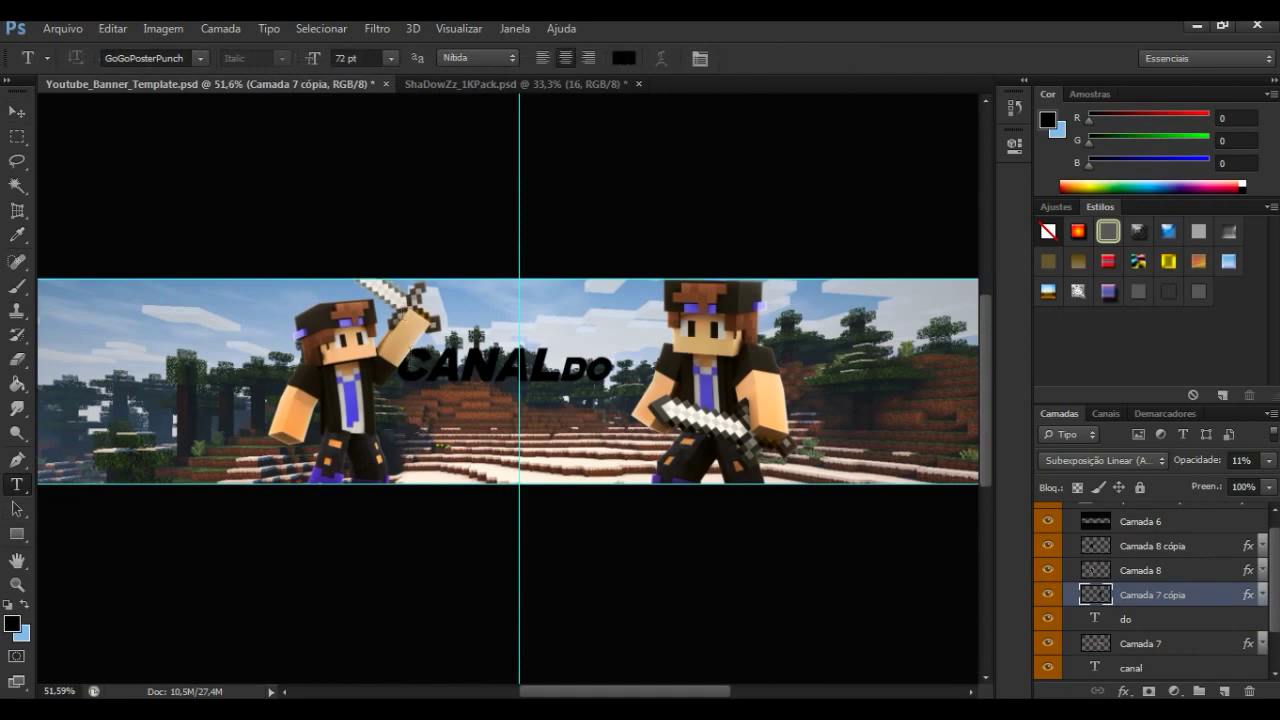
left_click(367, 61)
type("120")
key("Return")
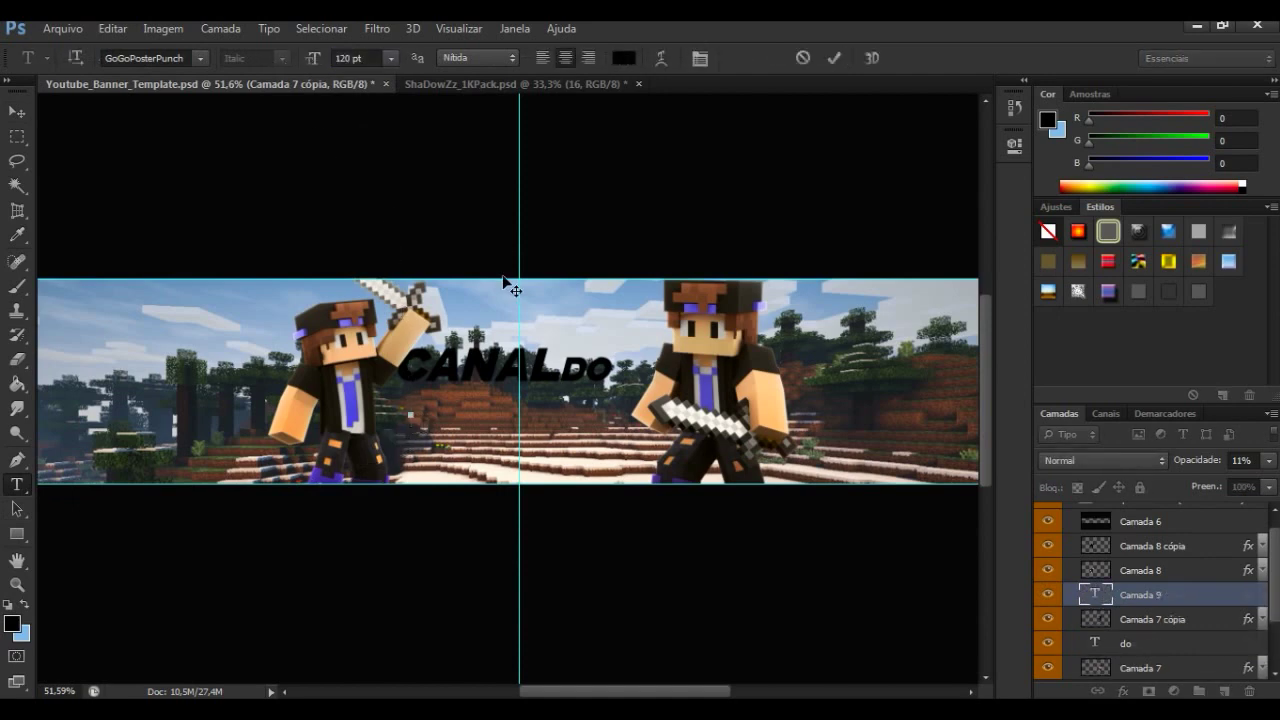
type("MUNDP")
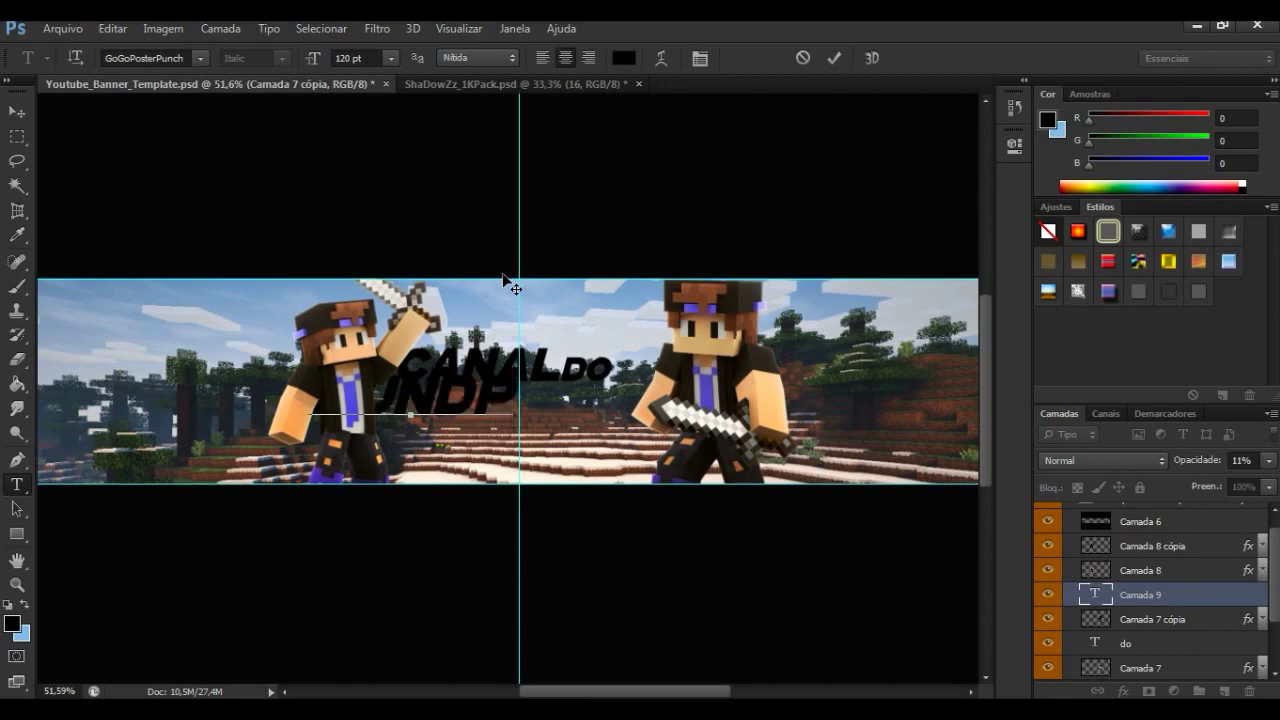
key("BackSpace")
type("O")
left_click(17, 111)
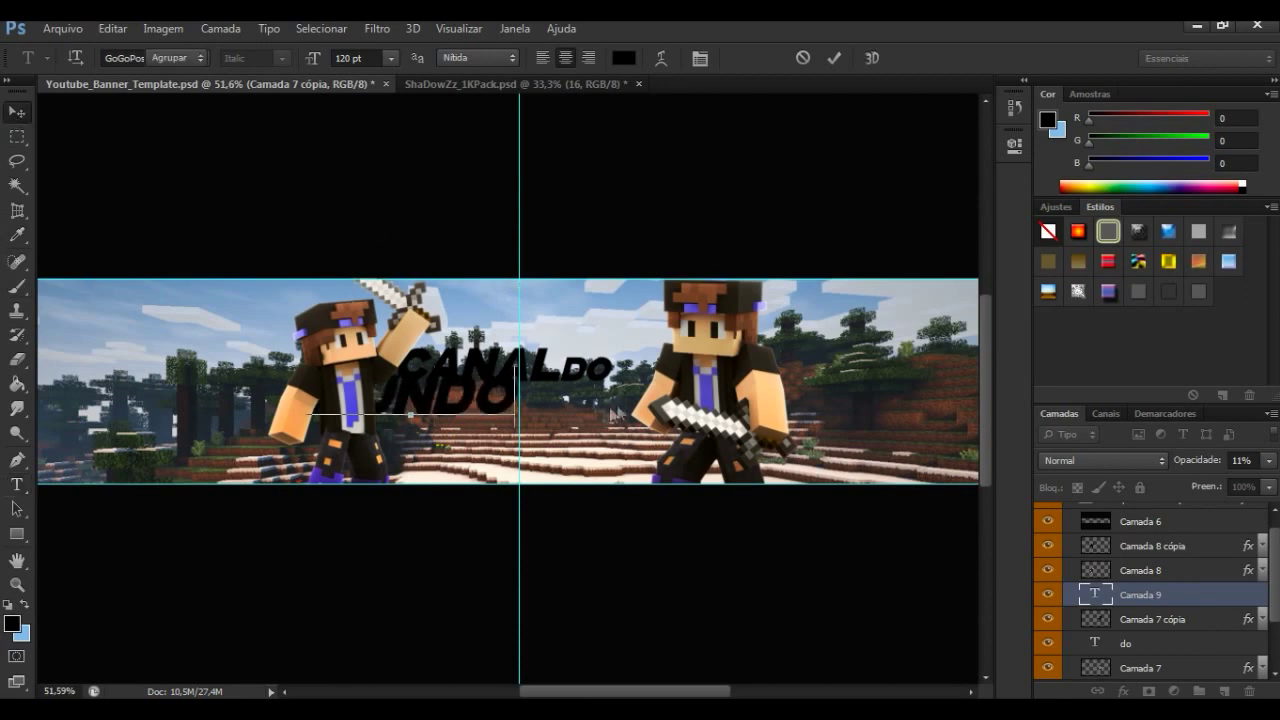
left_click_drag(482, 406, 575, 417)
left_click_drag(575, 412, 577, 414)
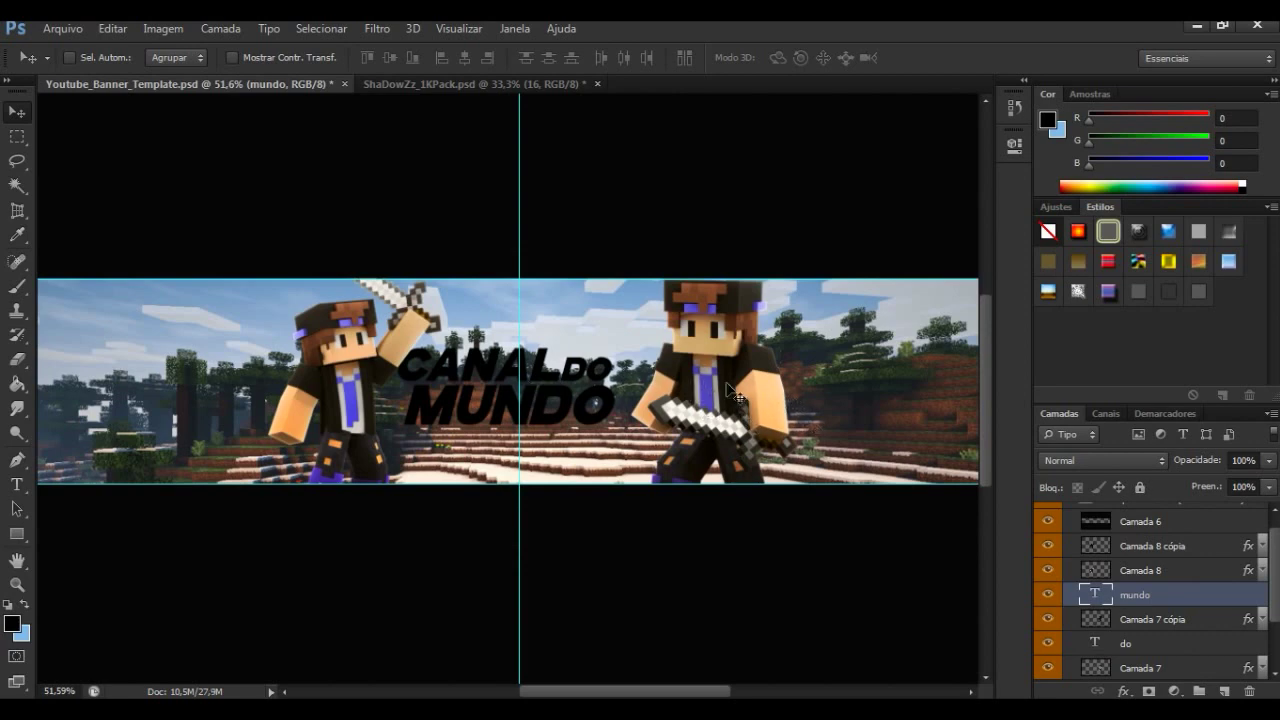
scroll(1250, 600, "down", 2)
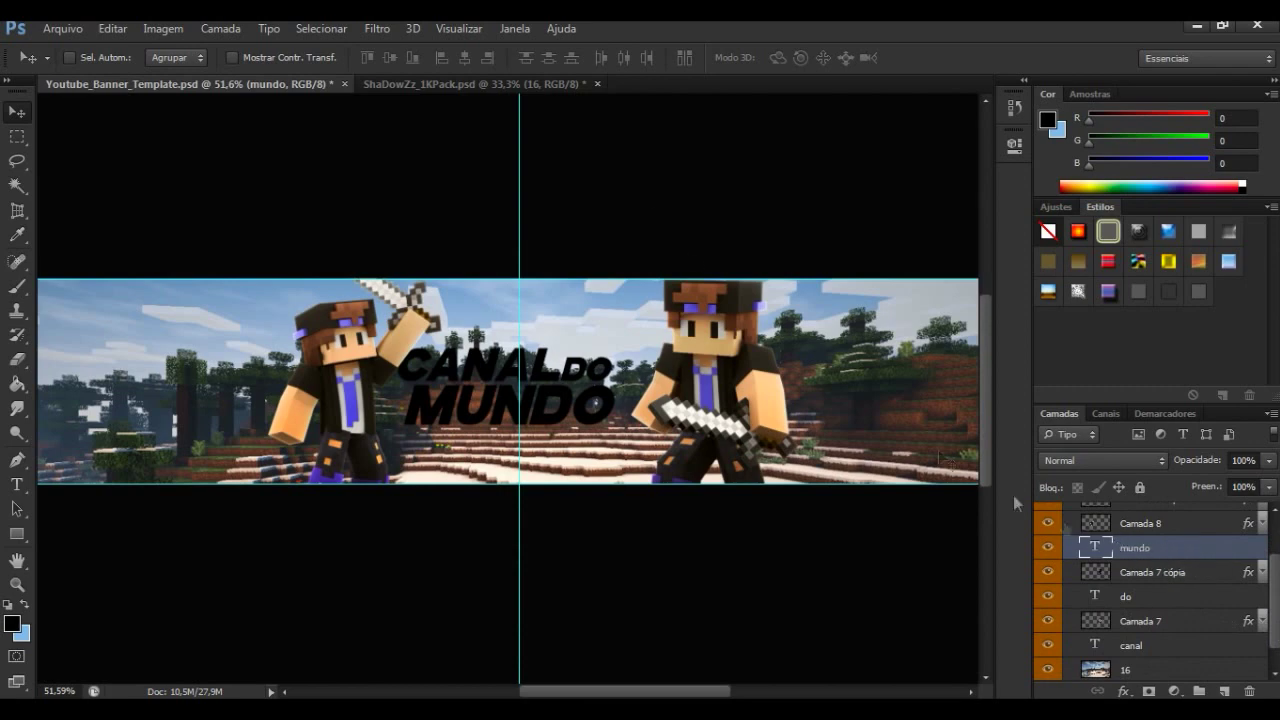
Step: In the ShaDowZz pack, hide layer 16 and the Fire folder, and expand Text Backing
left_click(446, 84)
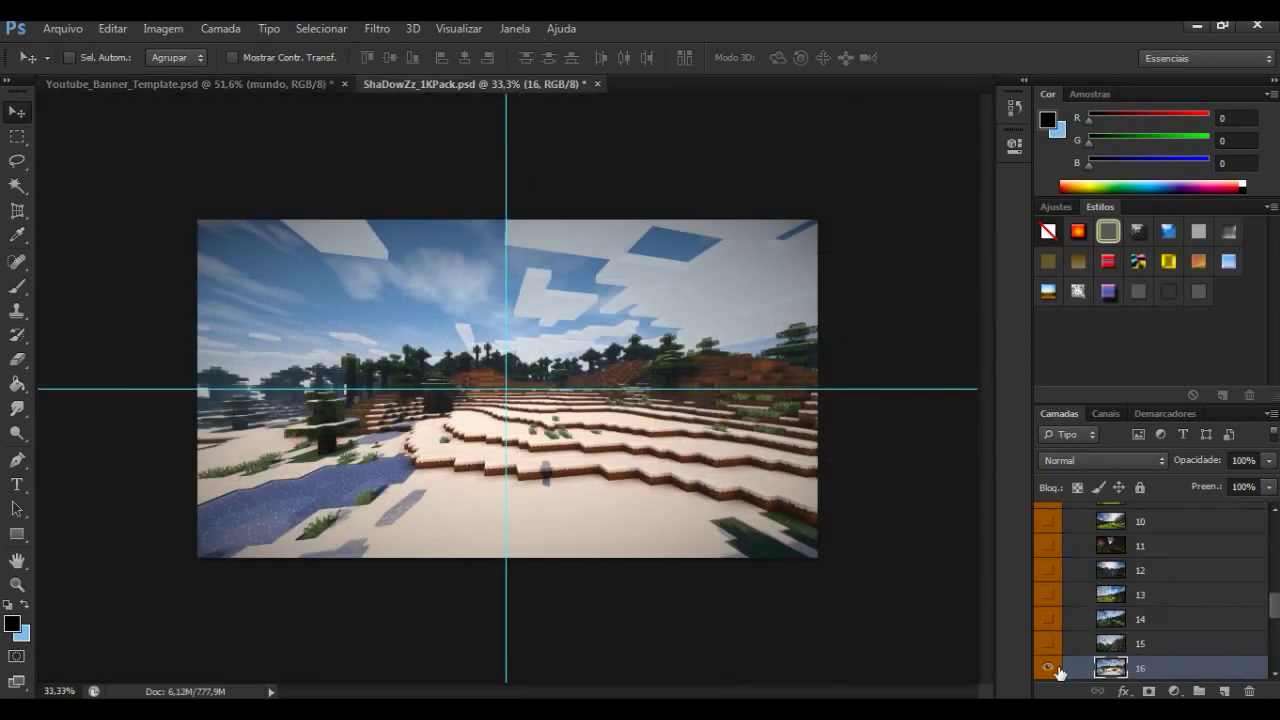
left_click(1052, 668)
left_click_drag(1276, 612, 1274, 556)
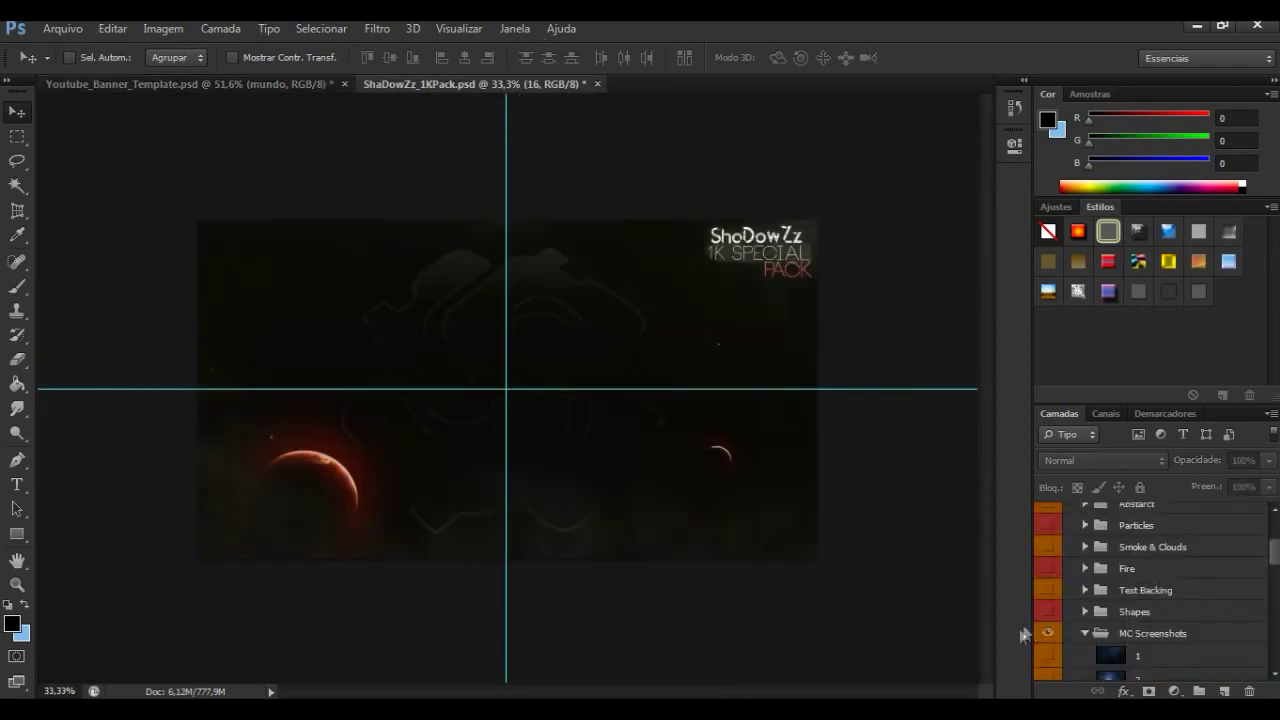
left_click(1085, 636)
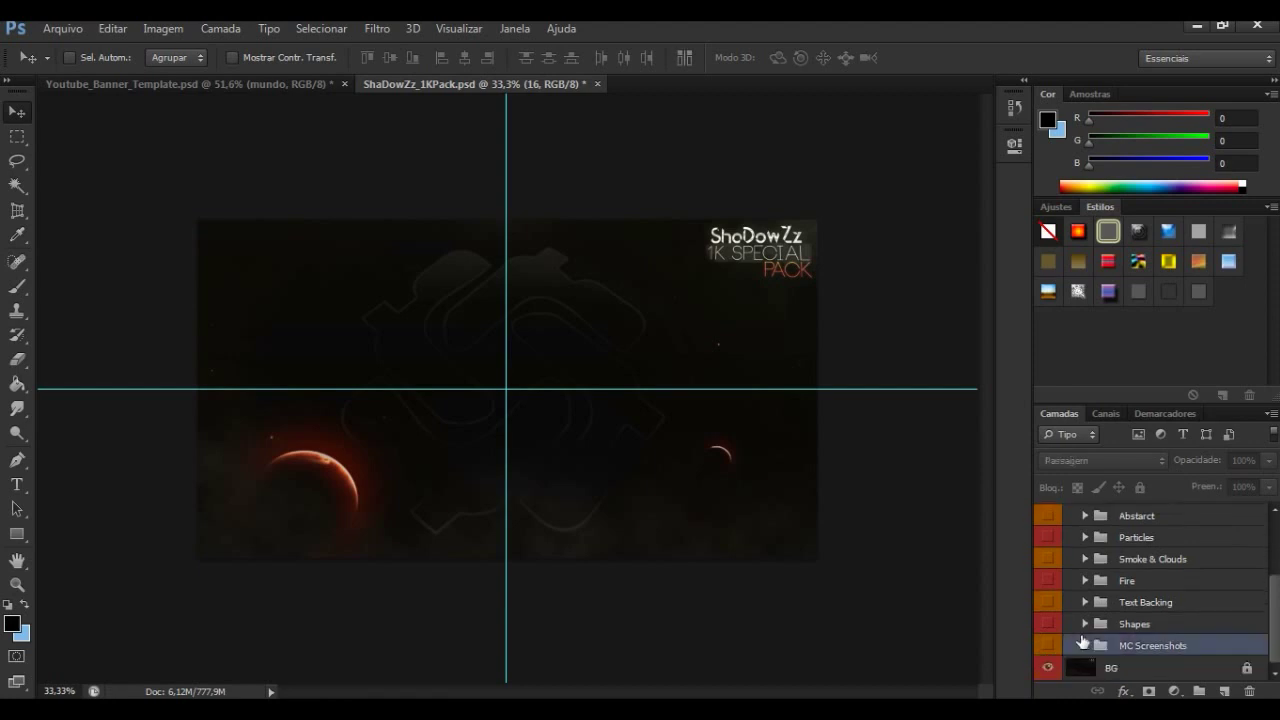
left_click(1048, 581)
left_click(1049, 580)
left_click(1085, 537)
left_click(1084, 559)
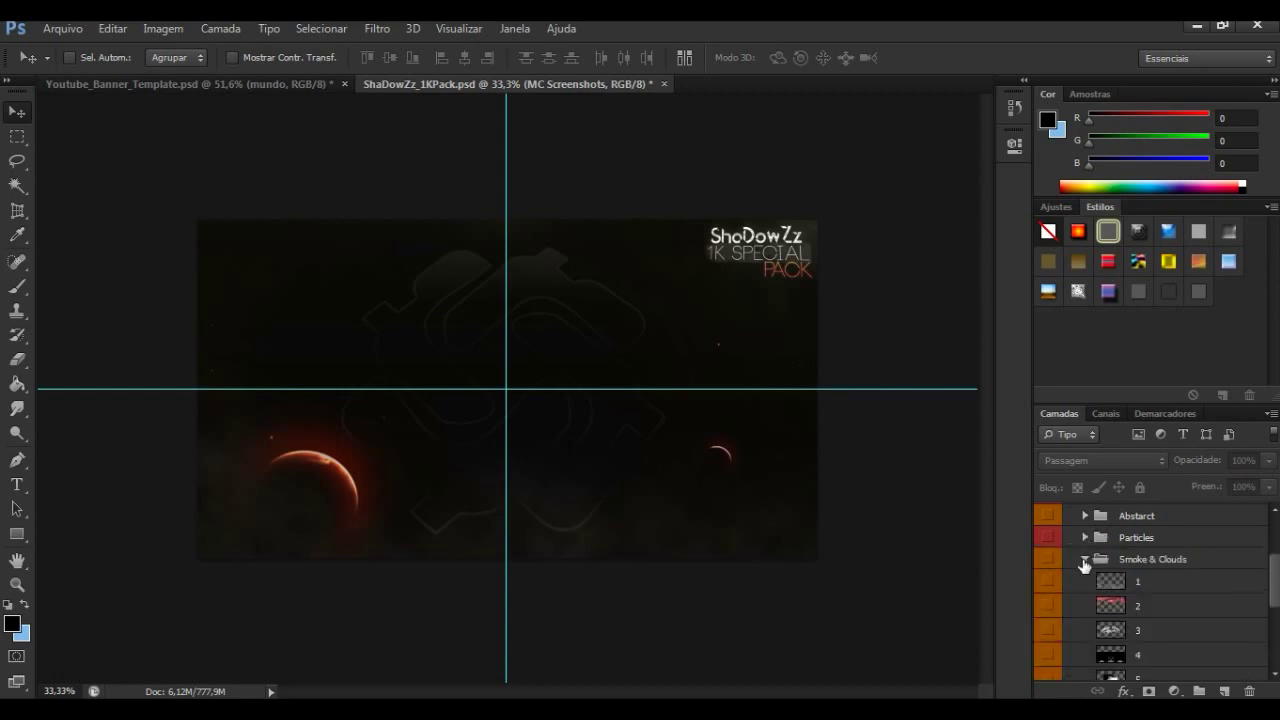
left_click(1085, 580)
left_click(1085, 602)
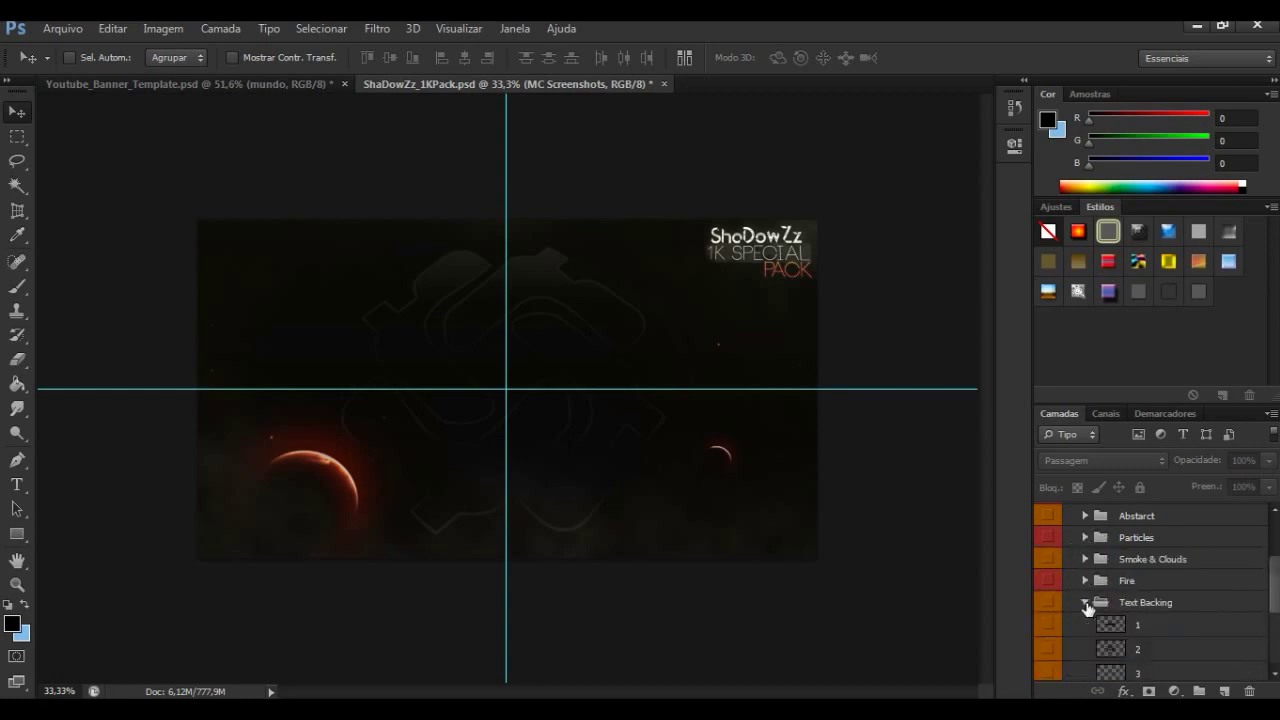
Step: Copy the layer style of the red TEXT layer 2 and return to the banner
scroll(1150, 600, "up", 5)
left_click(1048, 581)
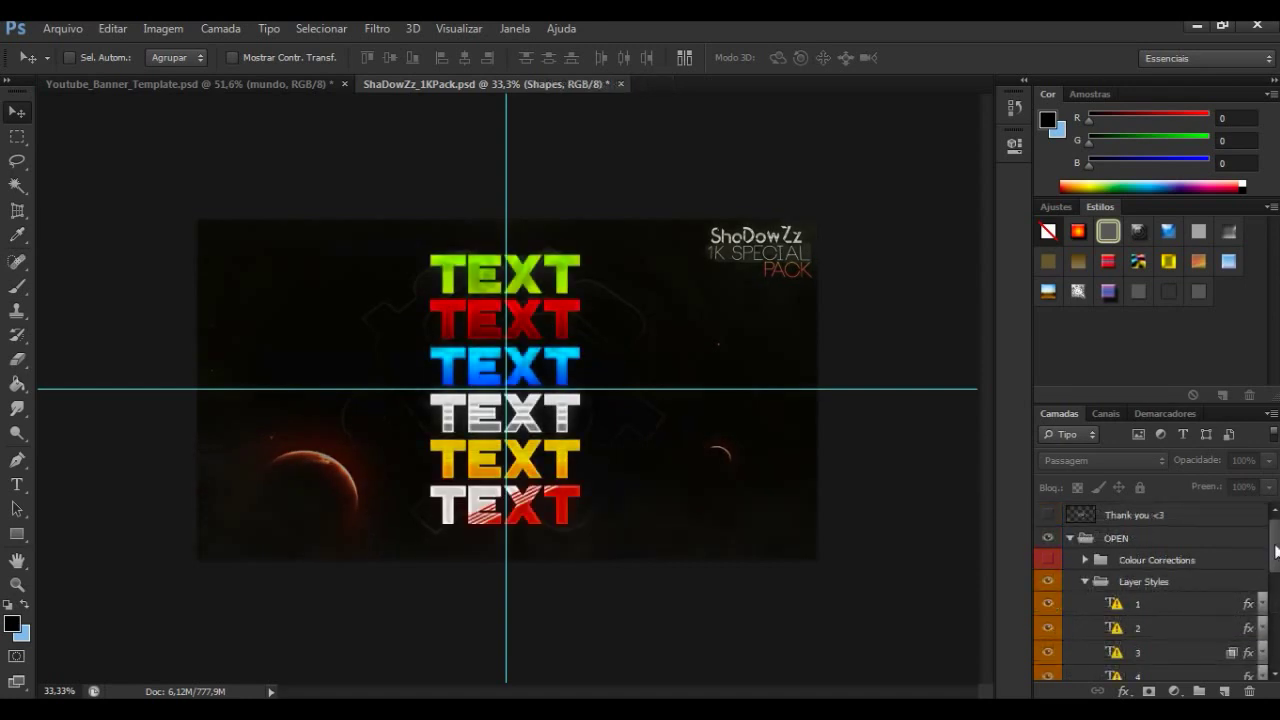
scroll(1276, 551, "down", 1)
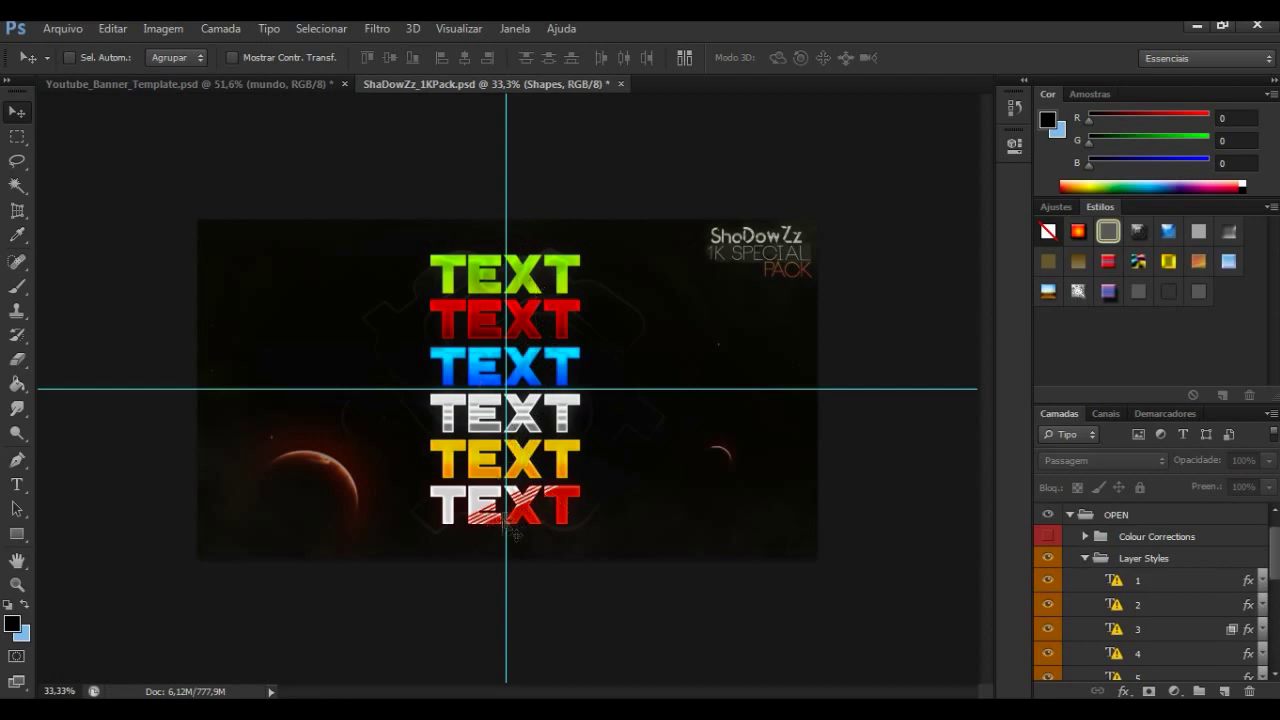
right_click(1163, 605)
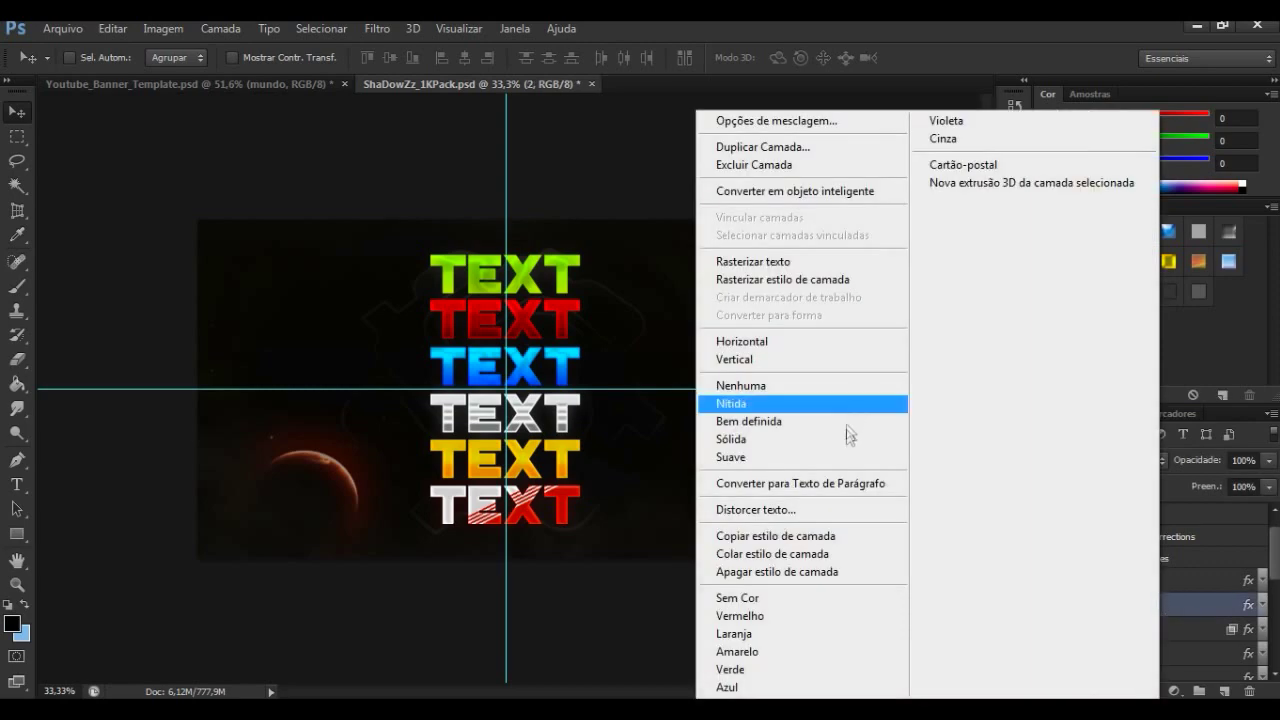
left_click(886, 539)
left_click(300, 84)
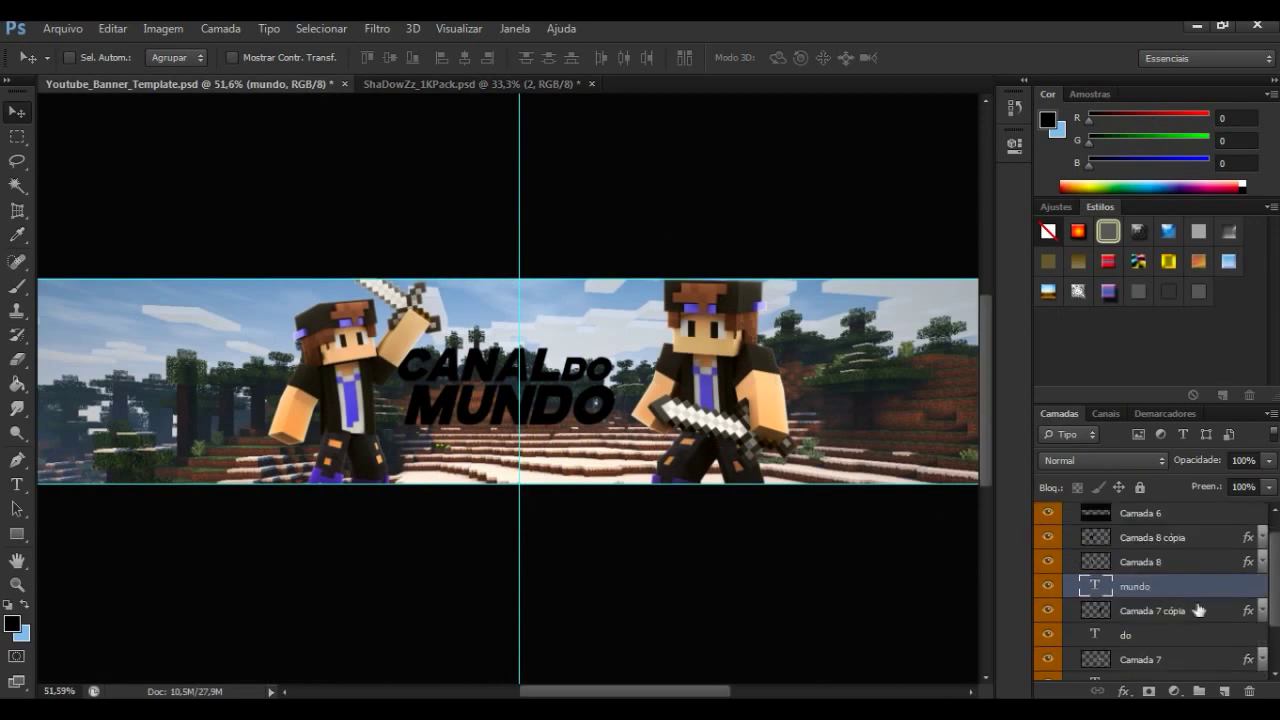
Step: Paste the copied red style onto the canal, do and mundo layers
scroll(1274, 587, "down", 2)
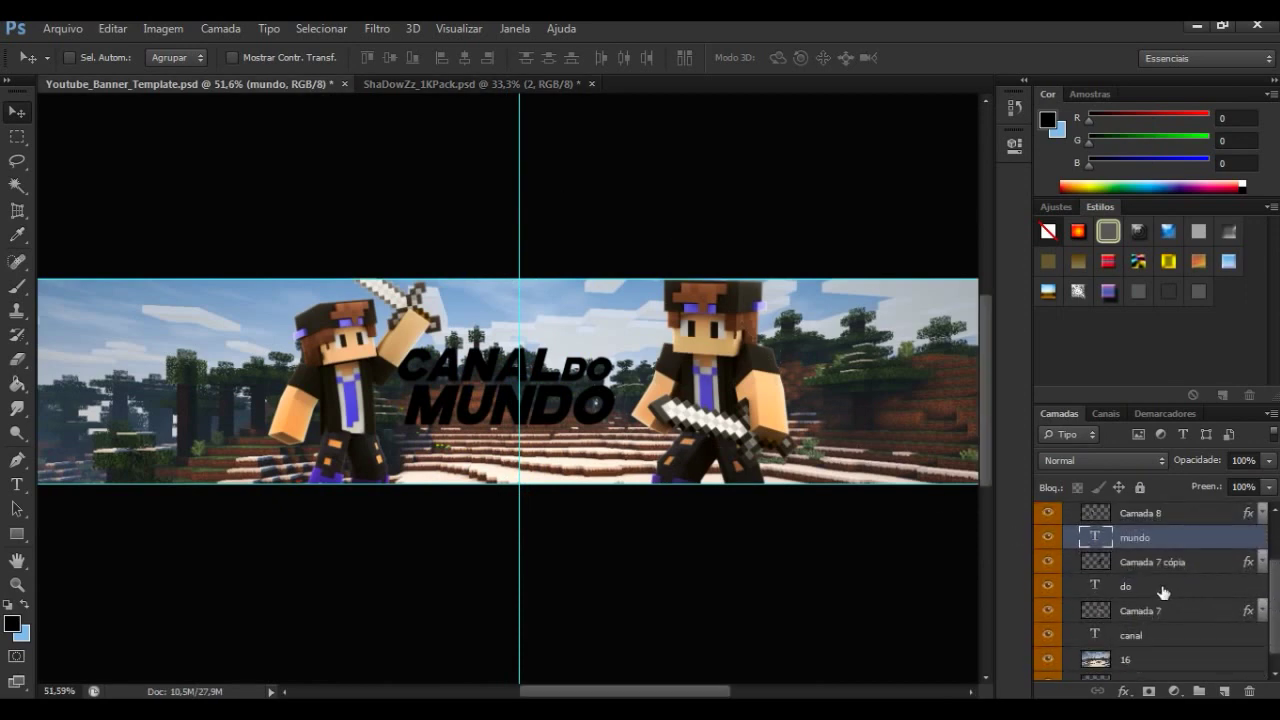
left_click(1160, 588, "ctrl")
left_click(1175, 638)
left_click(1165, 586, "ctrl")
left_click(1166, 540, "ctrl")
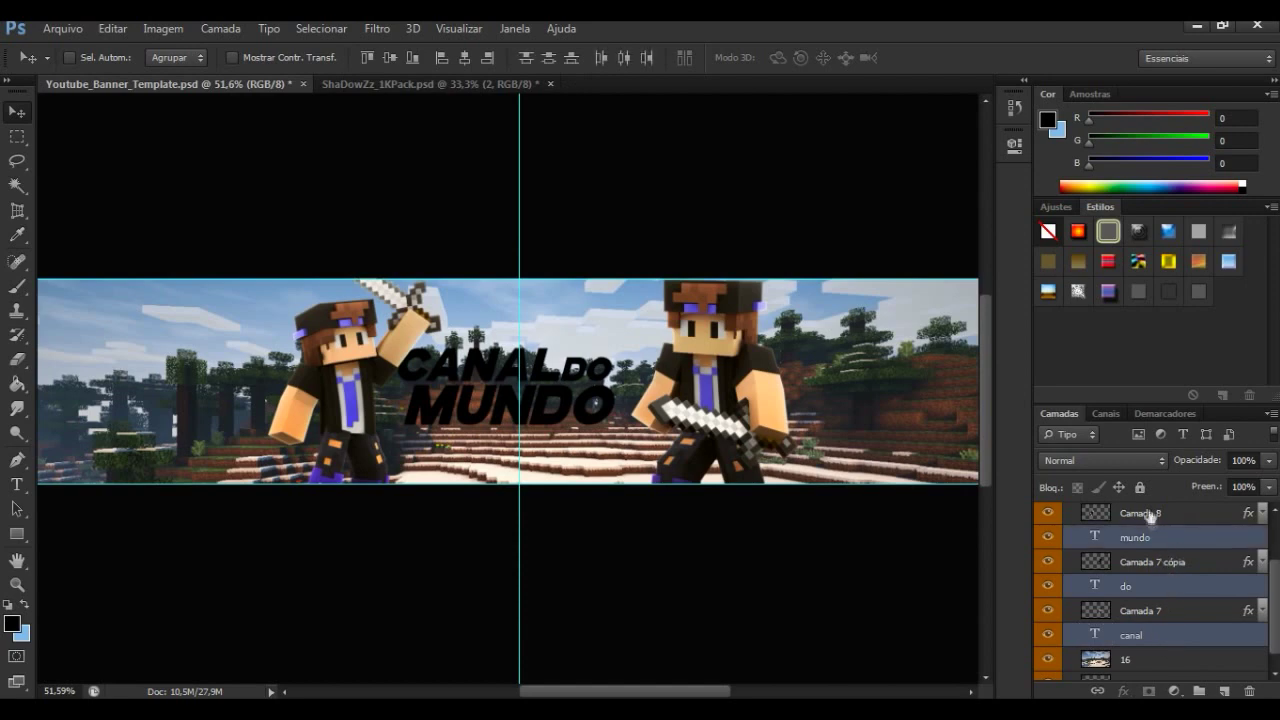
right_click(1171, 537)
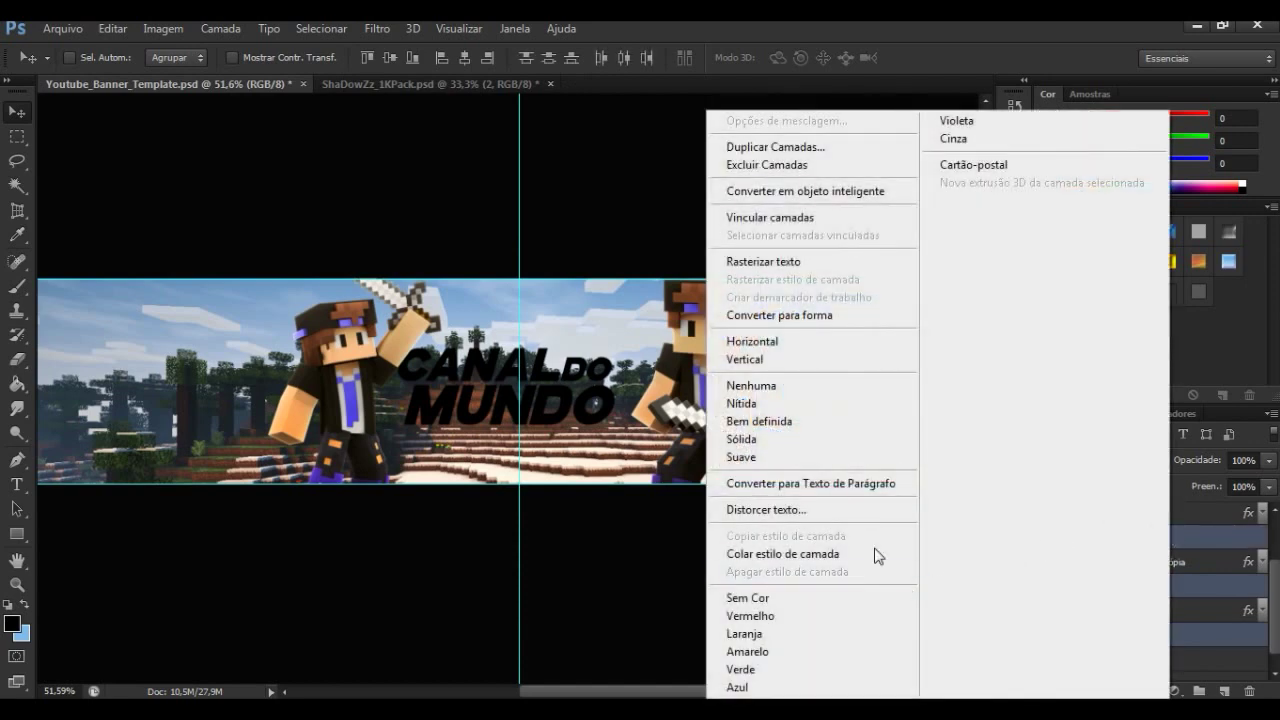
left_click(874, 551)
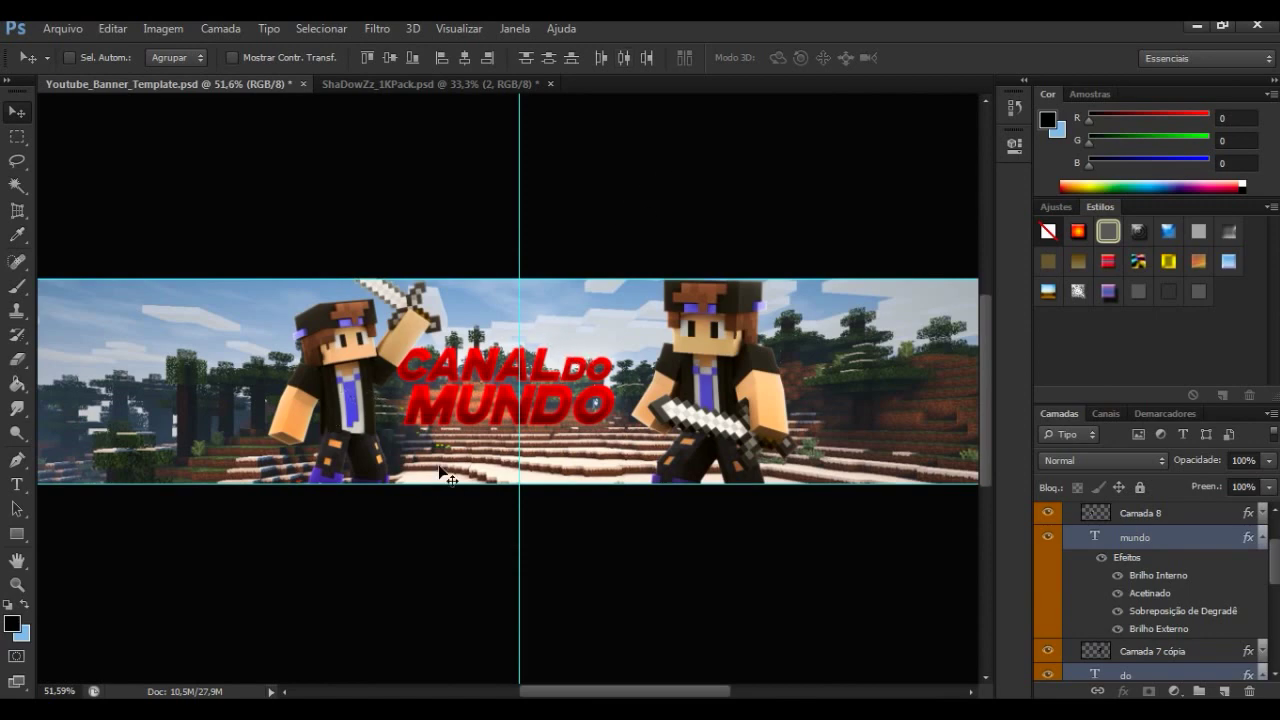
left_click(1262, 540)
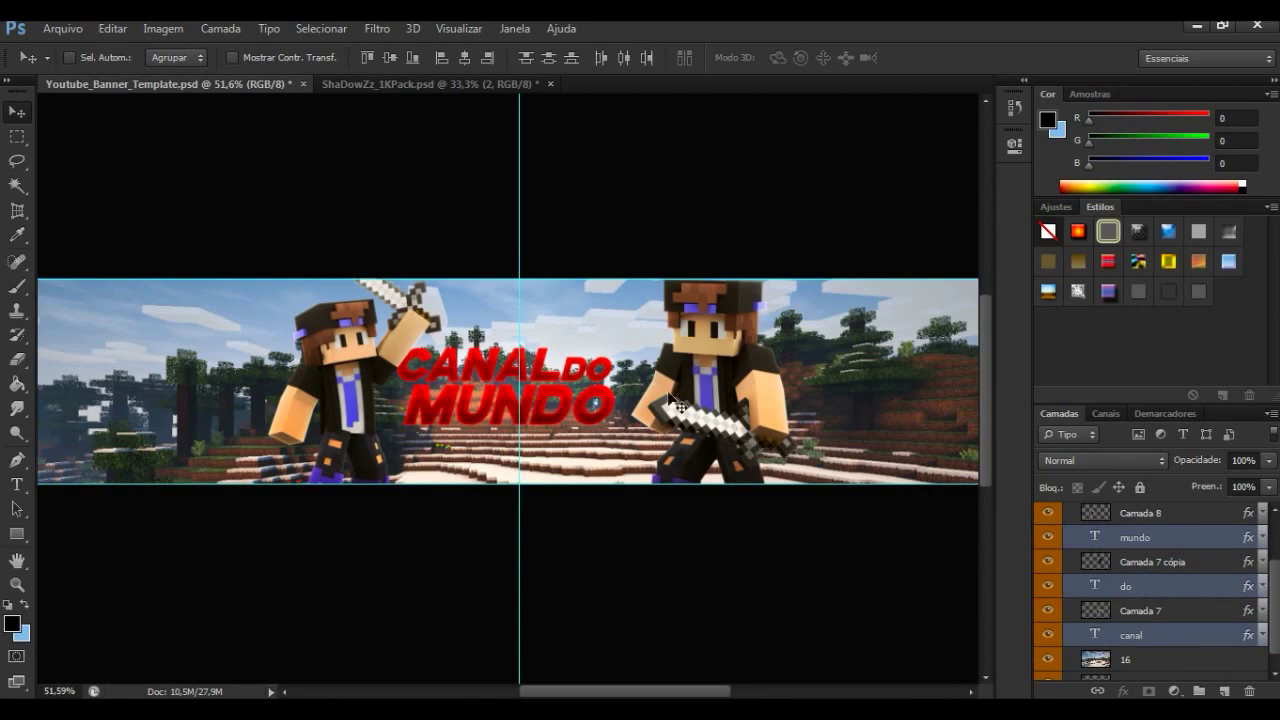
Step: Merge the three title layers into one and nudge it slightly right and down
key("ctrl+e")
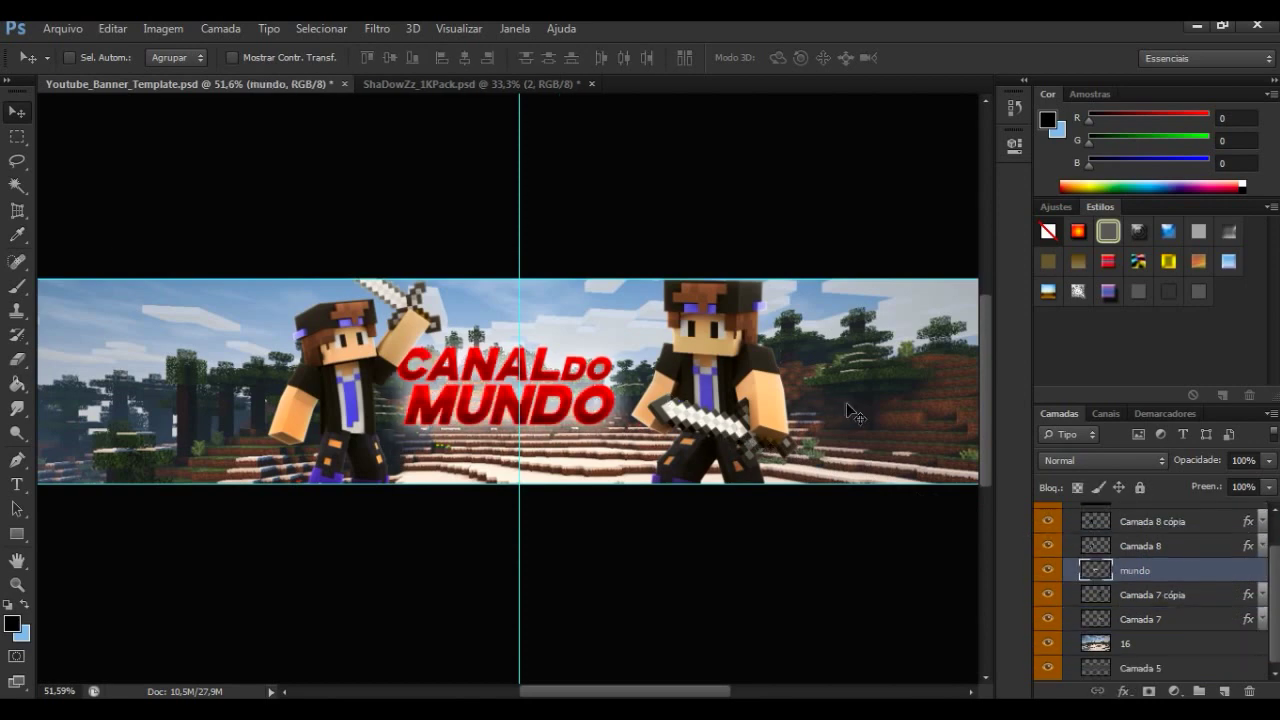
scroll(533, 403, "up", 1)
scroll(548, 406, "up", 1)
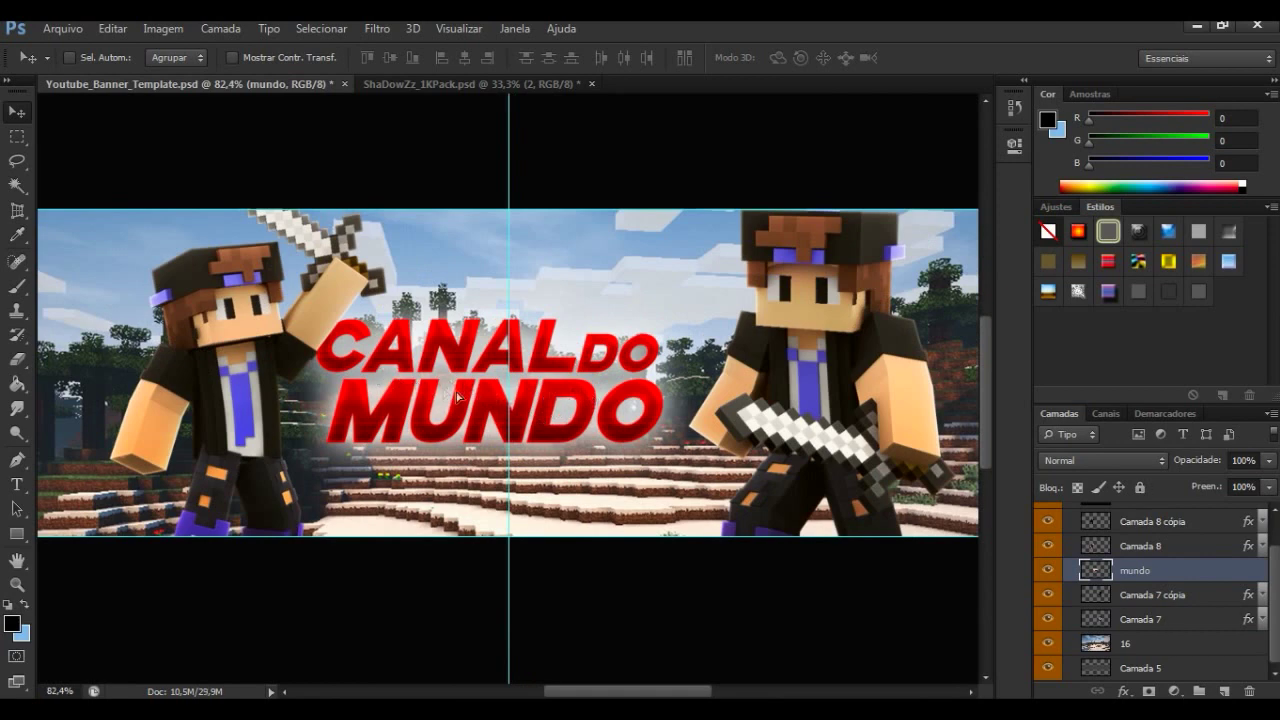
left_click_drag(457, 397, 477, 402)
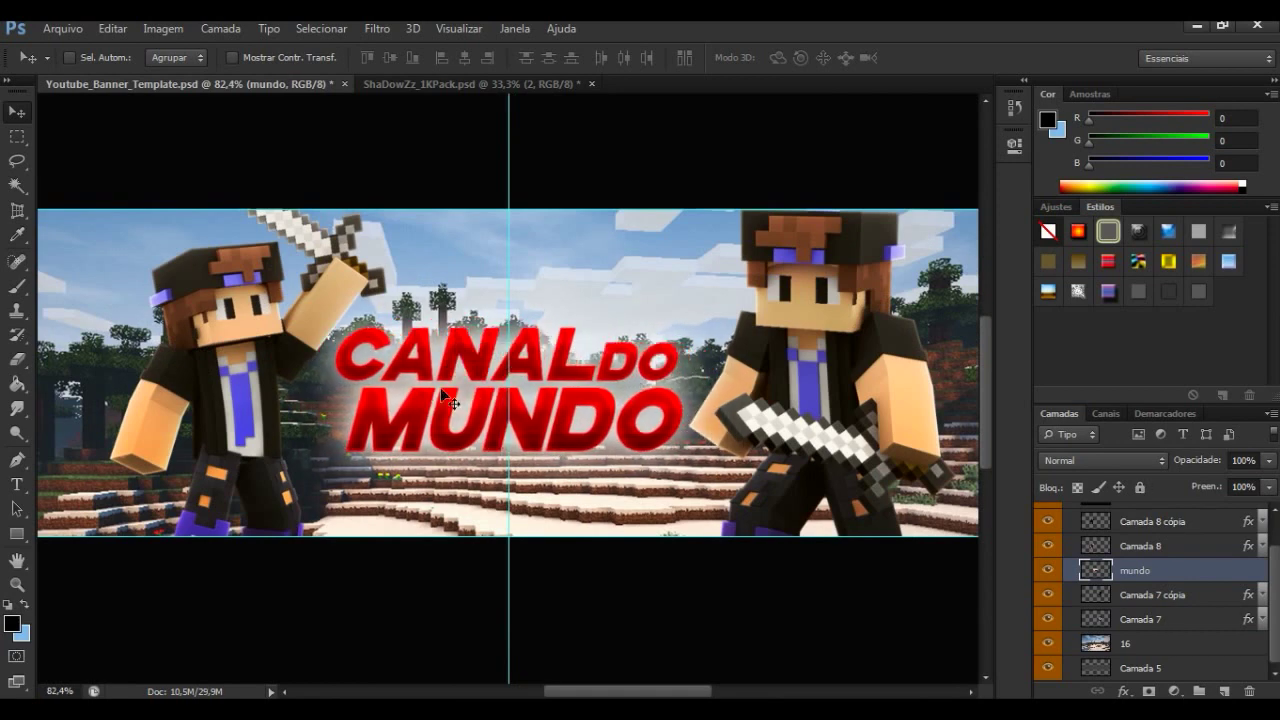
key("ctrl+z")
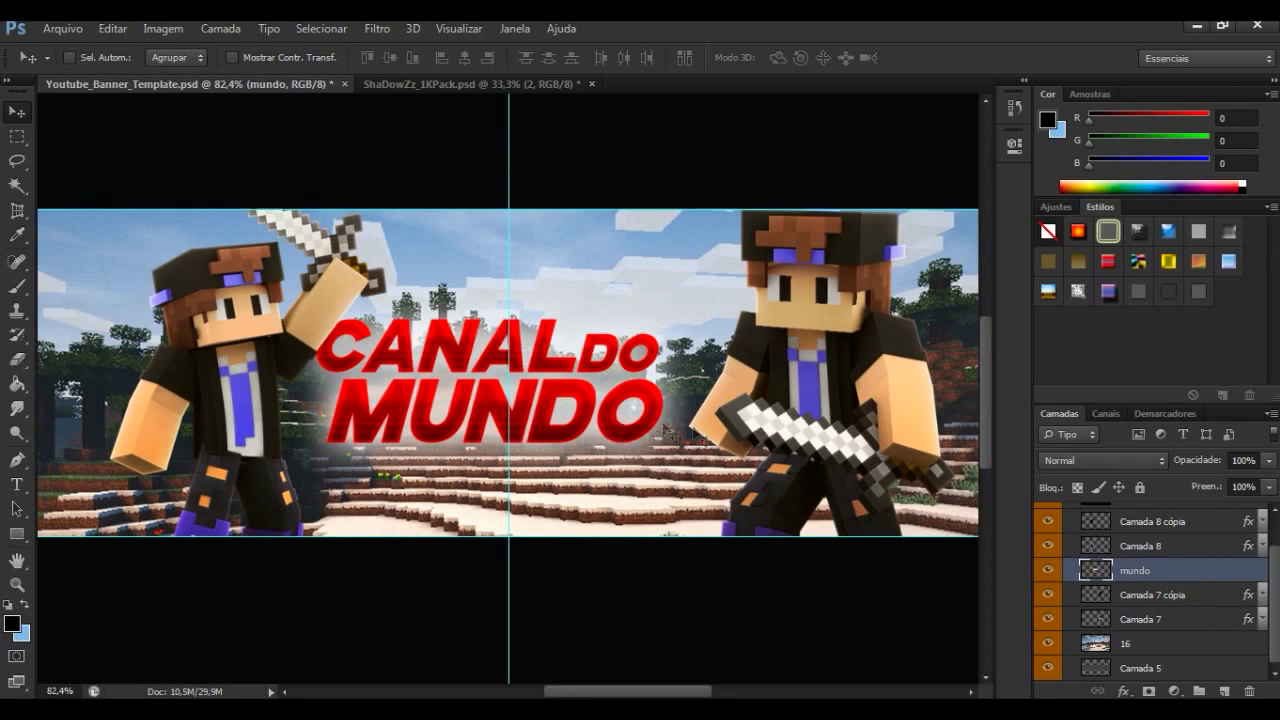
mouse_move(607, 387)
left_mouse_down()
mouse_move(617, 390)
mouse_move(604, 391)
left_mouse_up()
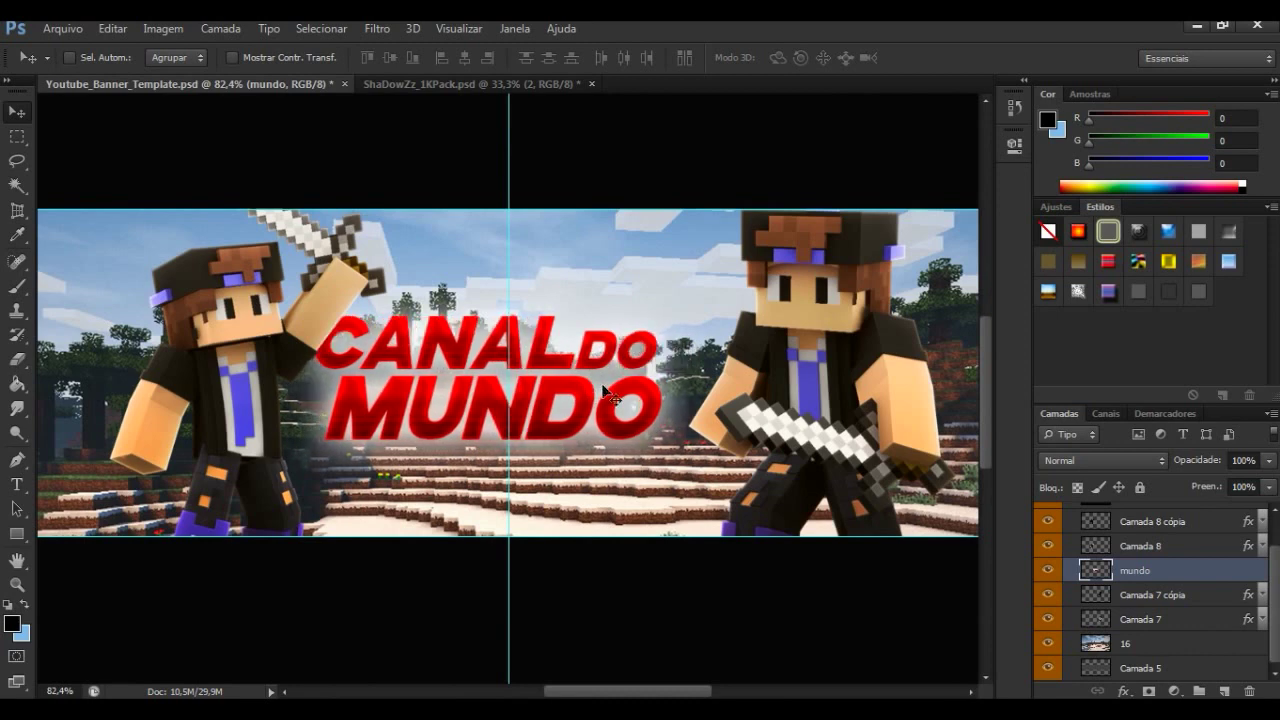
key("ctrl+u")
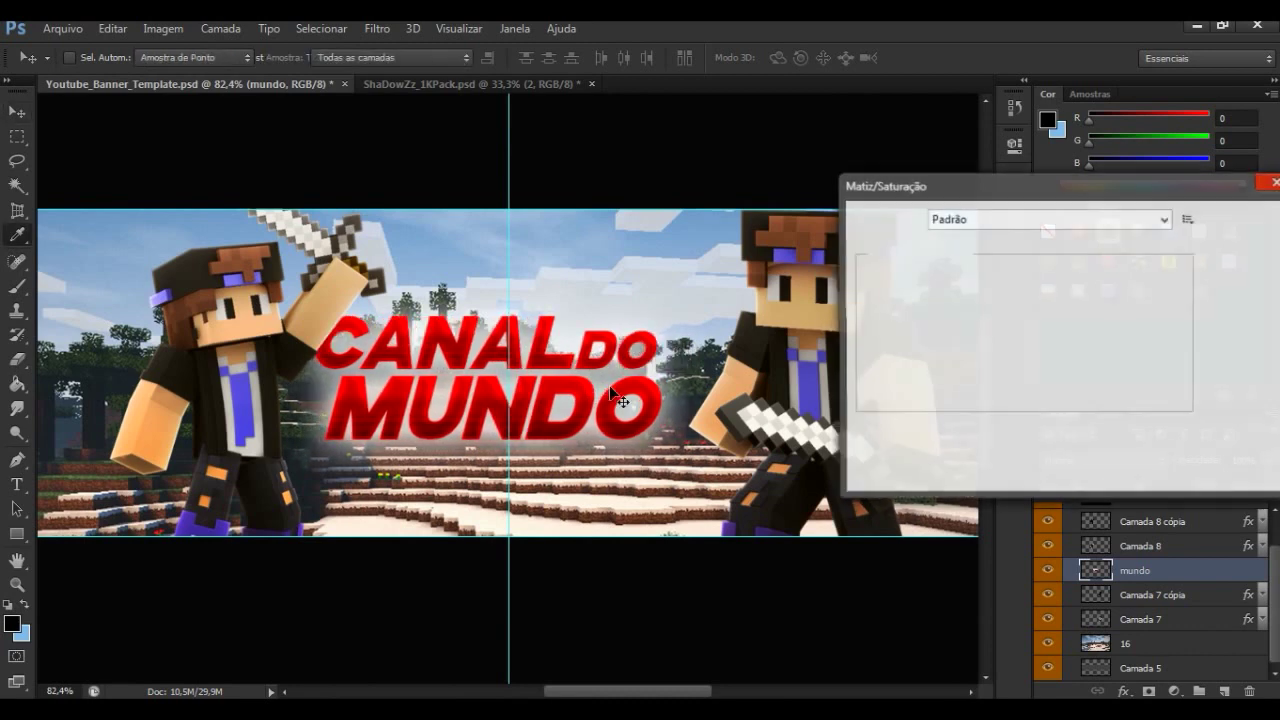
Step: Shift the title's Matiz to about -148 so CANAL do MUNDO turns blue
left_click_drag(950, 181, 827, 183)
left_click_drag(866, 316, 812, 326)
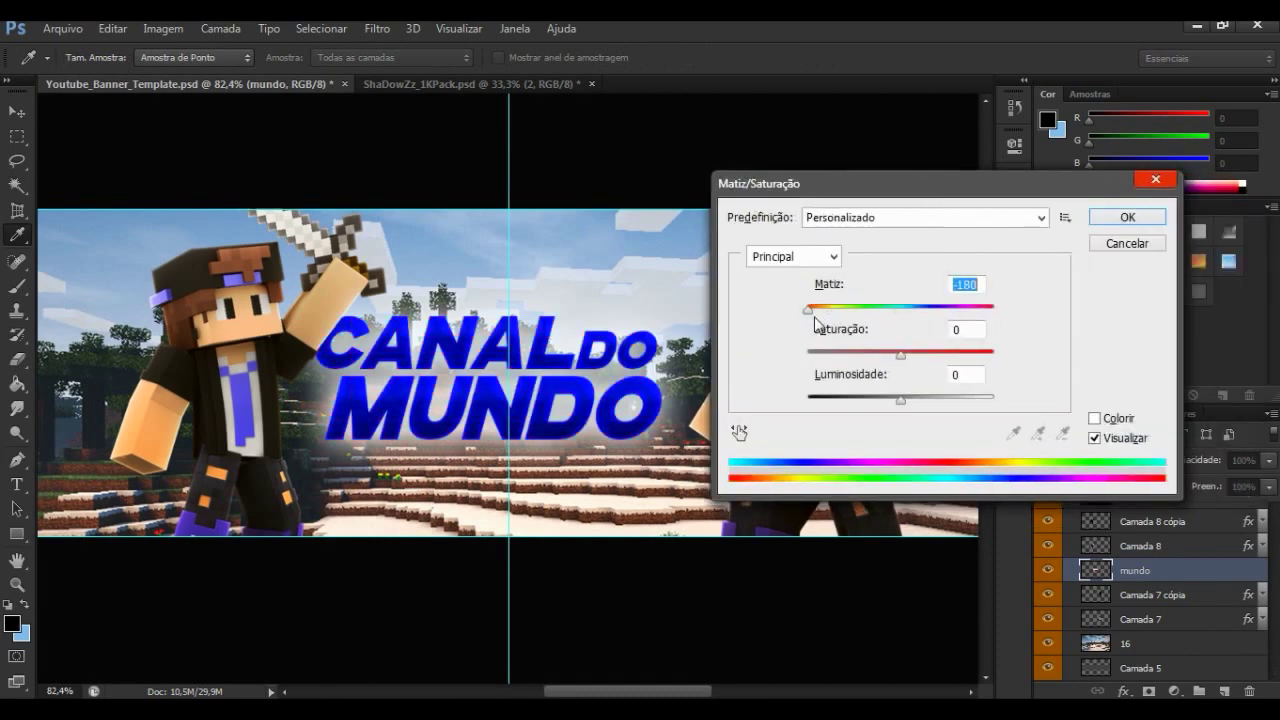
left_click_drag(815, 310, 816, 310)
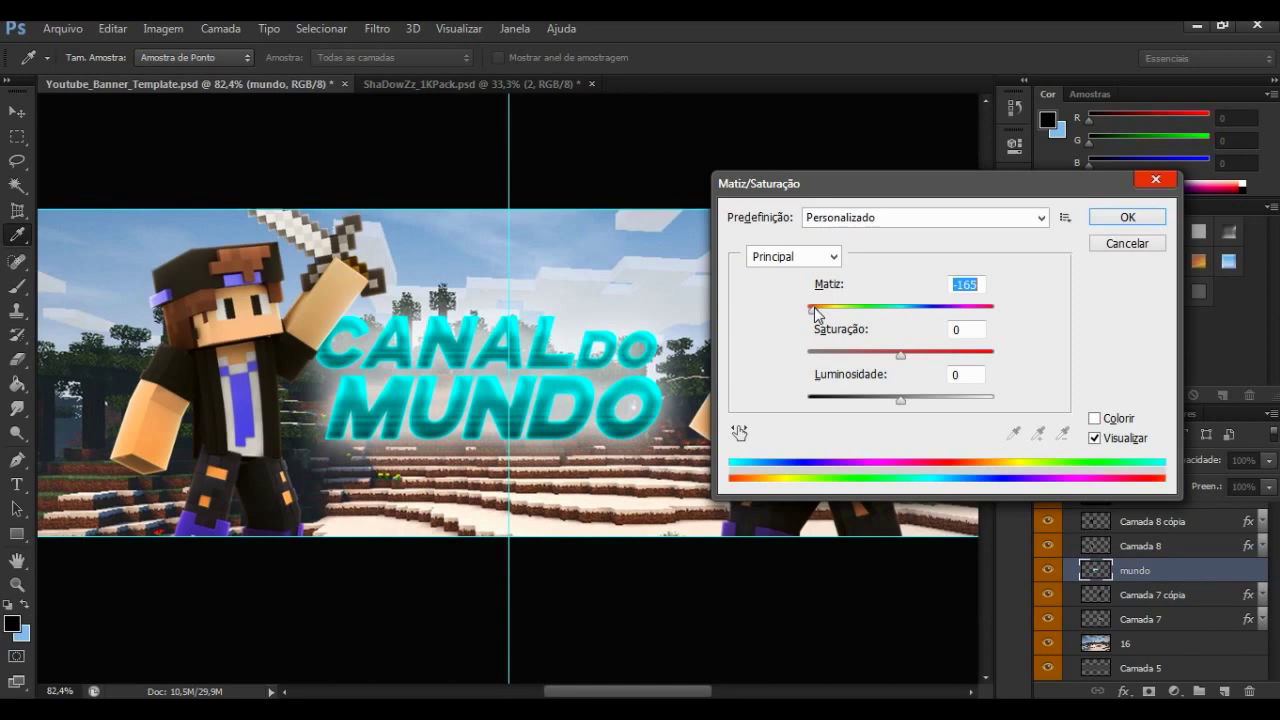
key("Up")
key("Up")
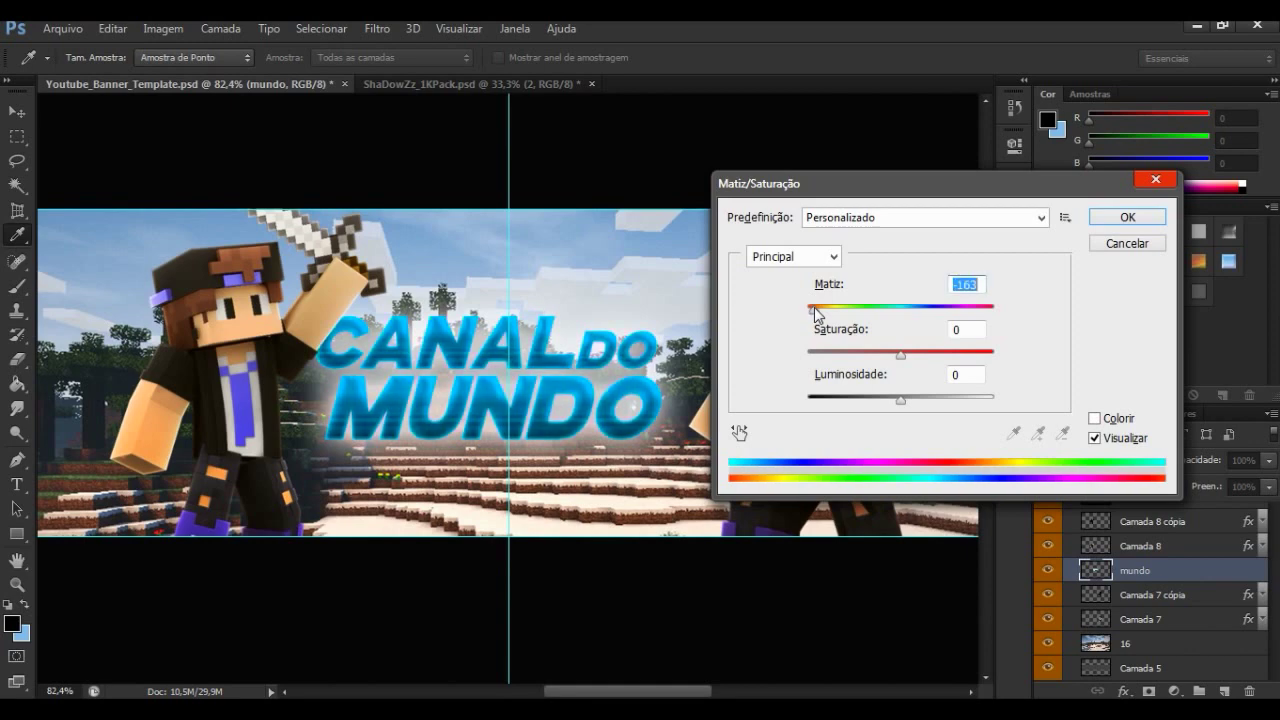
left_click_drag(816, 312, 827, 316)
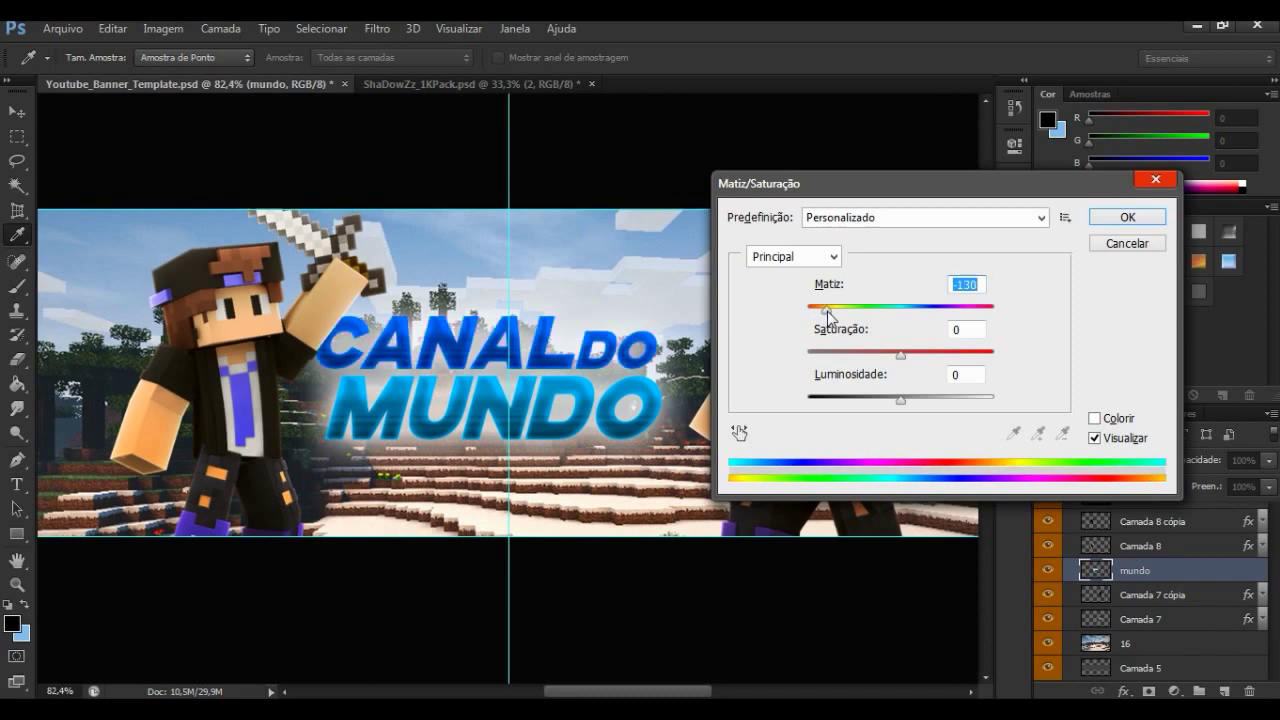
left_click_drag(823, 313, 821, 316)
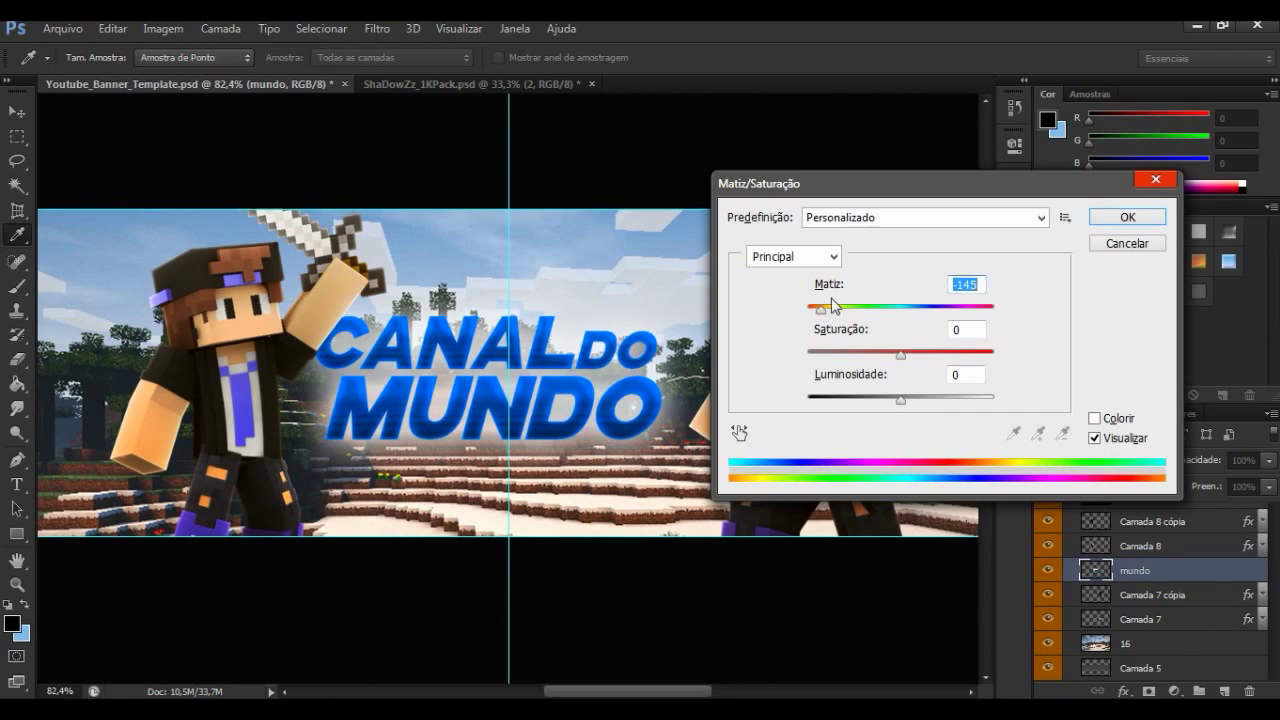
left_click_drag(818, 310, 819, 311)
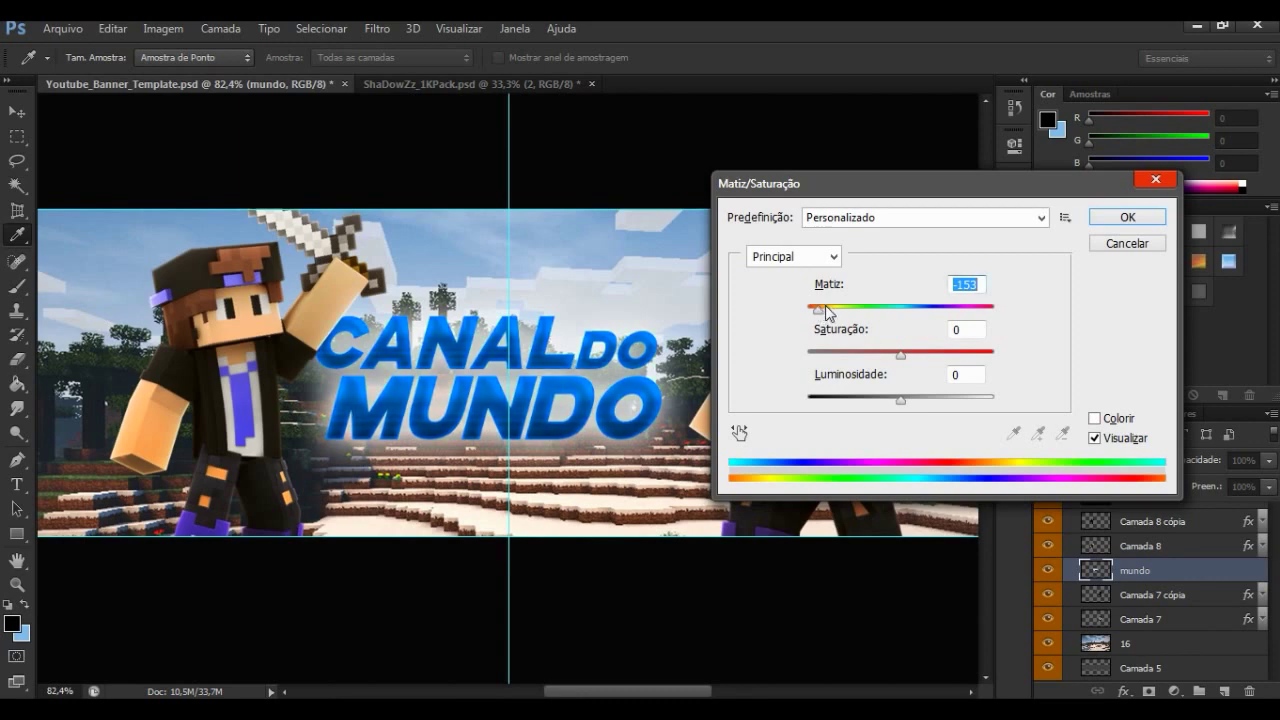
left_click_drag(819, 306, 820, 306)
left_click(1136, 221)
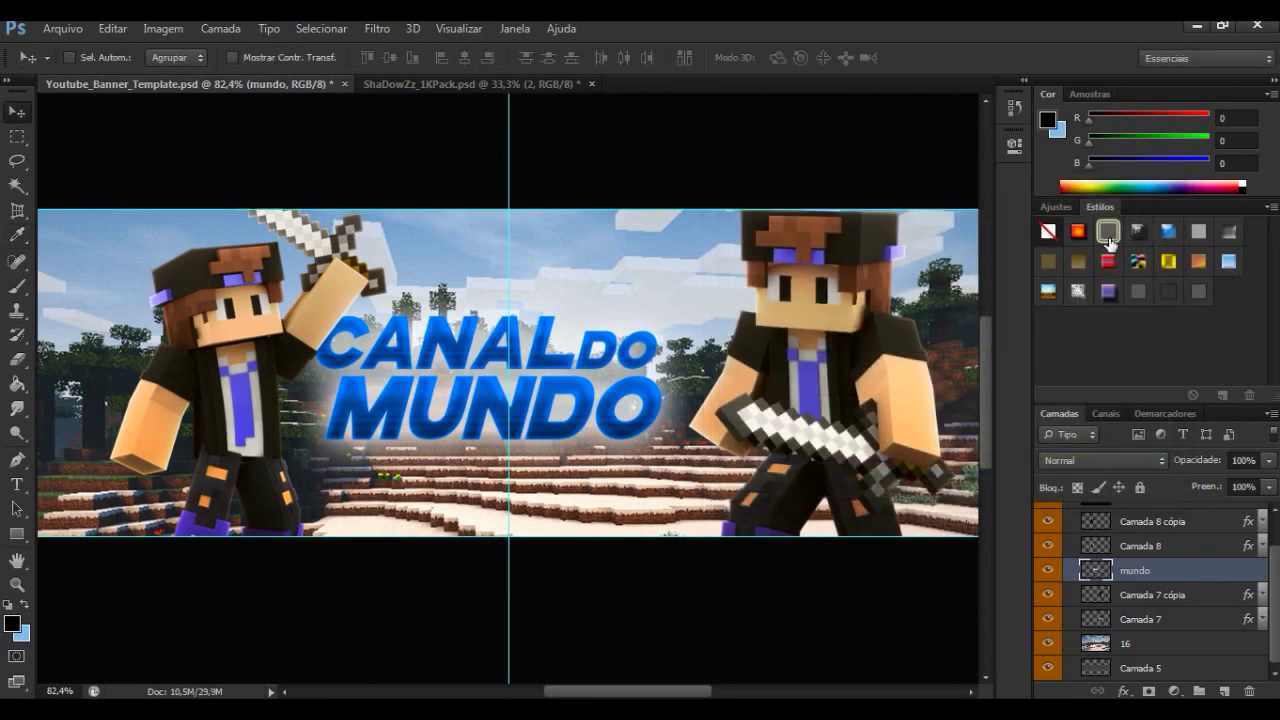
Step: Try a perspective warp on the CANAL do MUNDO title, then level it back
key("ctrl+t")
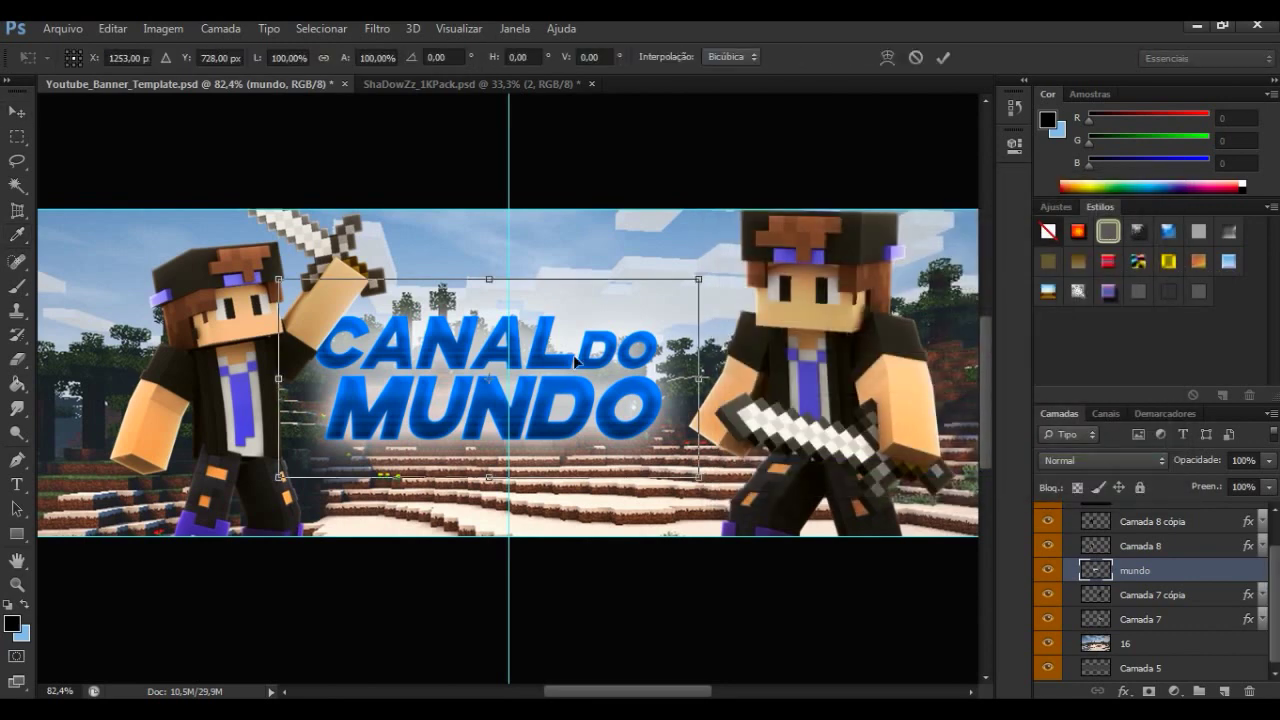
right_click(576, 360)
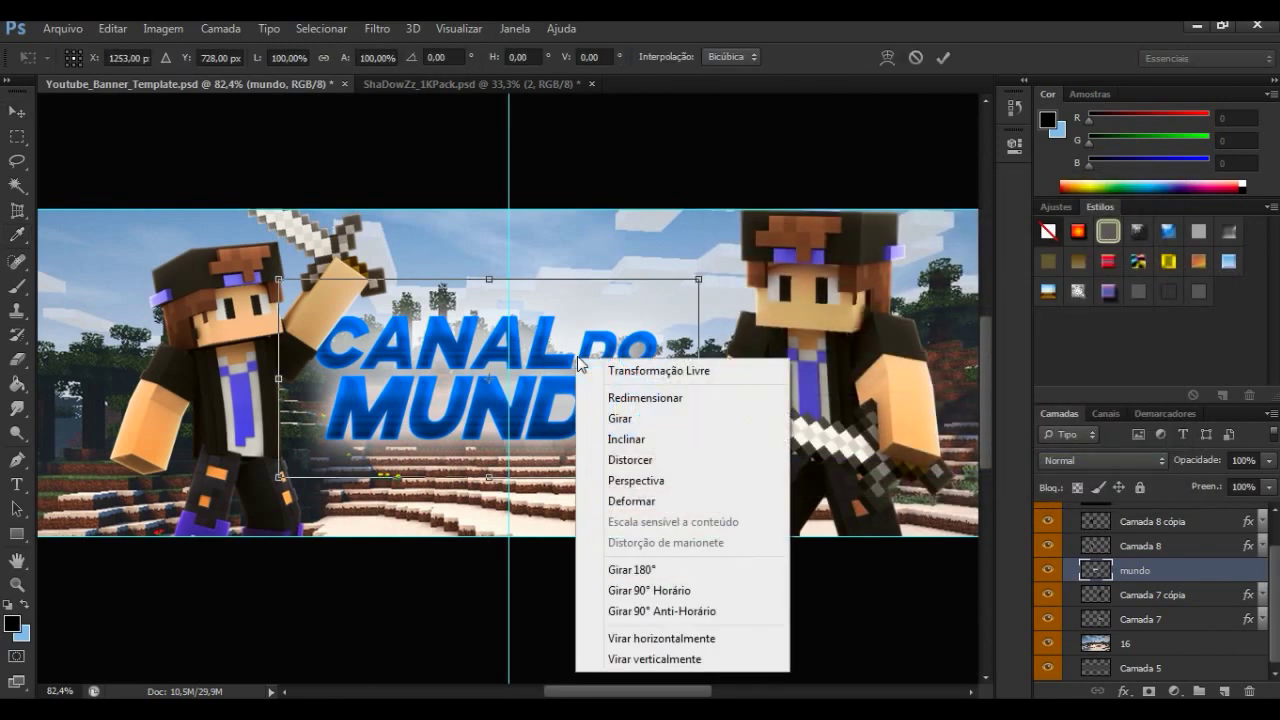
left_click(676, 487)
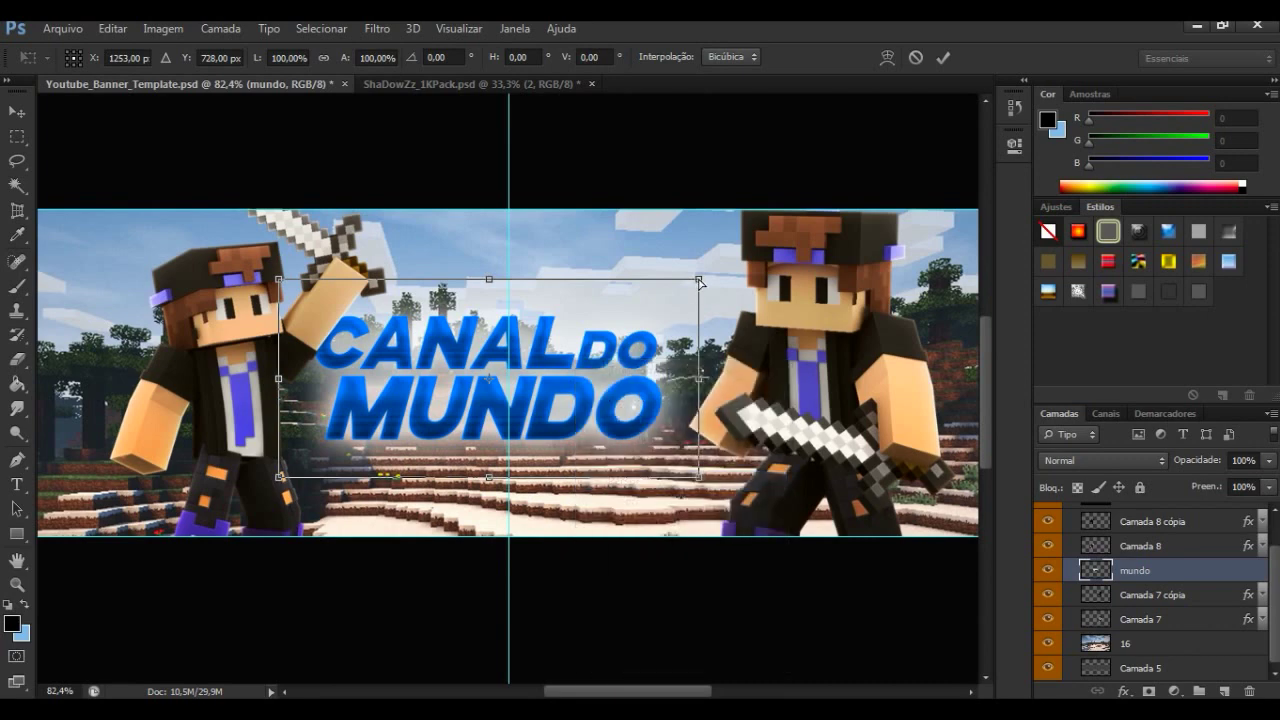
left_click_drag(697, 283, 680, 280)
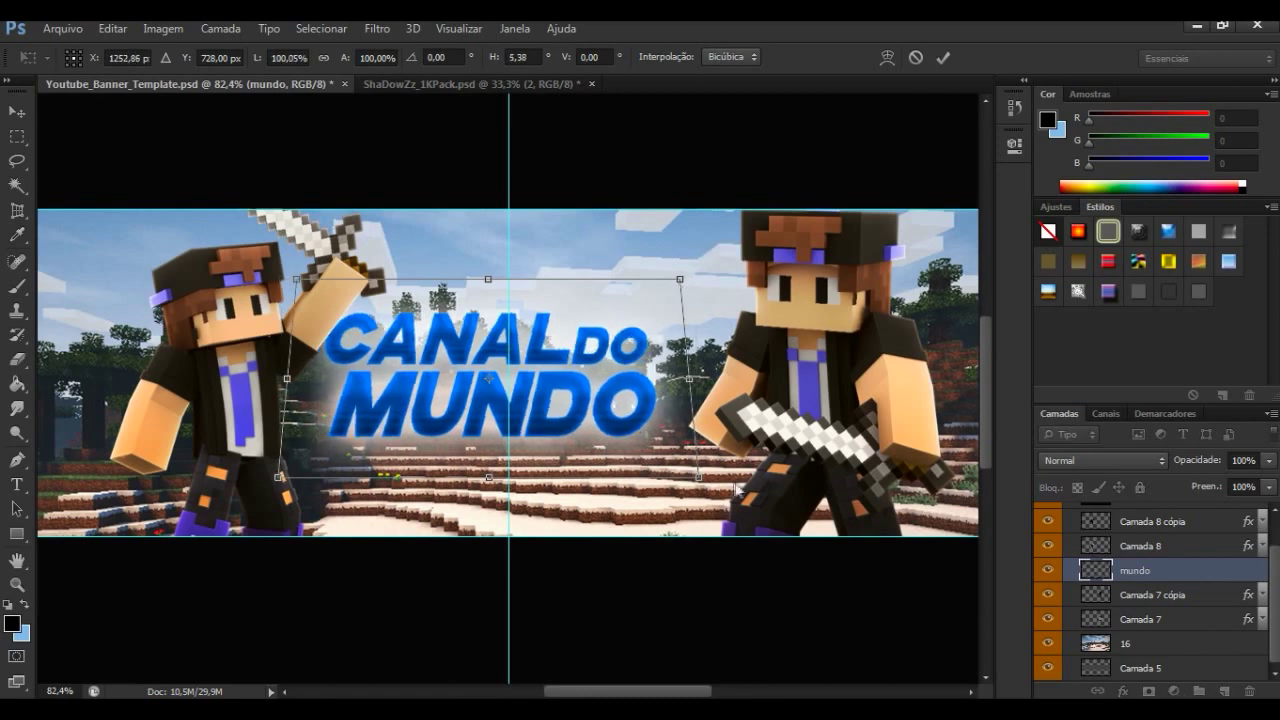
left_click_drag(710, 490, 719, 498)
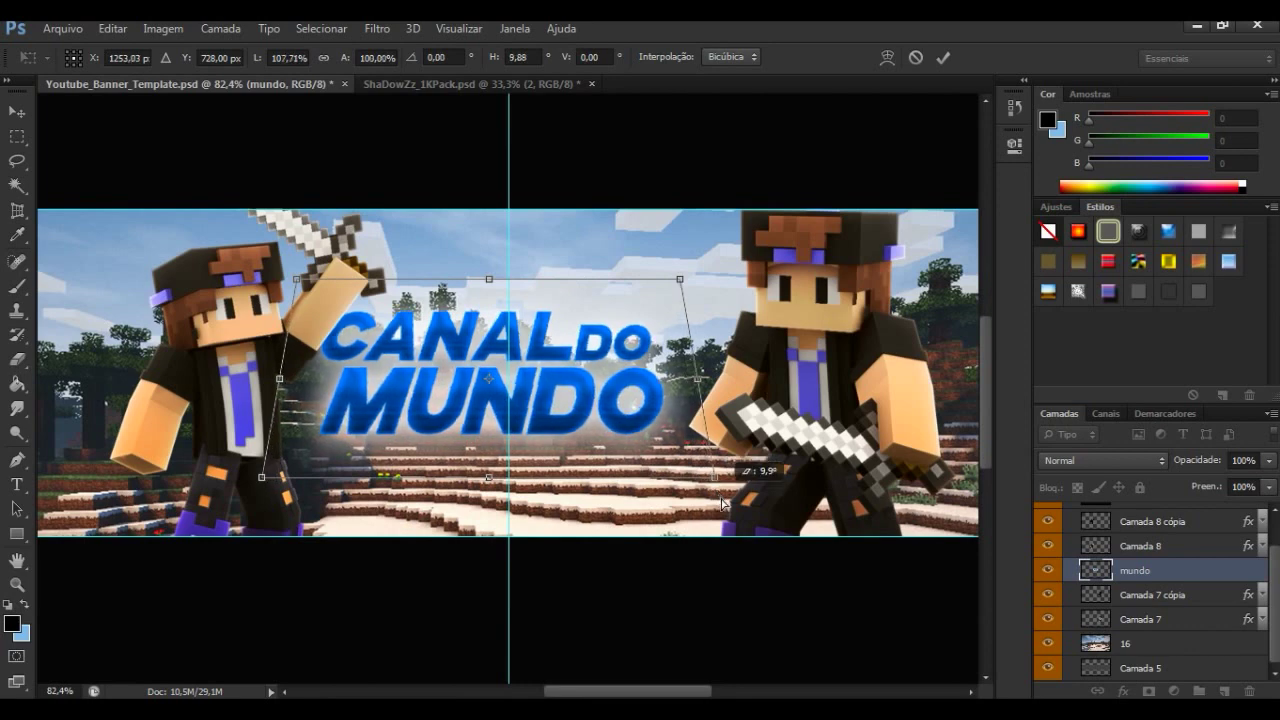
left_click_drag(681, 300, 679, 284)
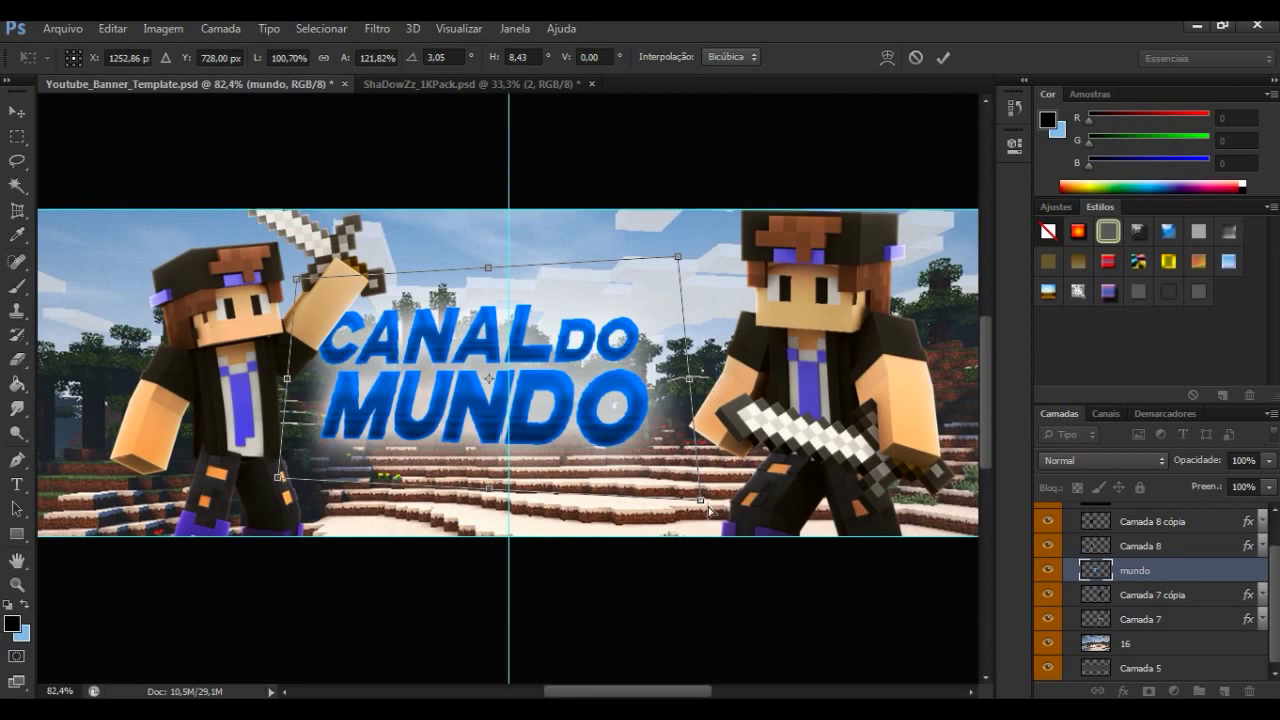
left_click_drag(708, 511, 705, 487)
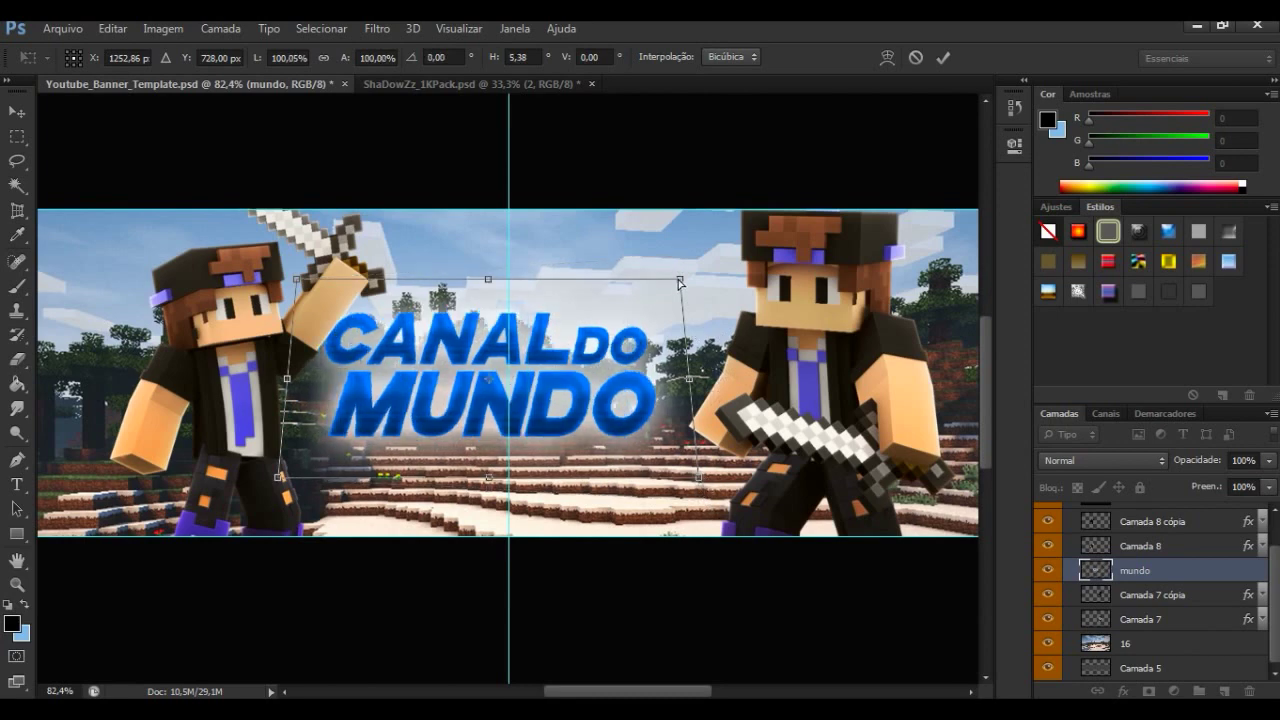
Step: Skew the title's top edge into a slight slant and apply the transformation
left_click_drag(675, 289, 661, 312)
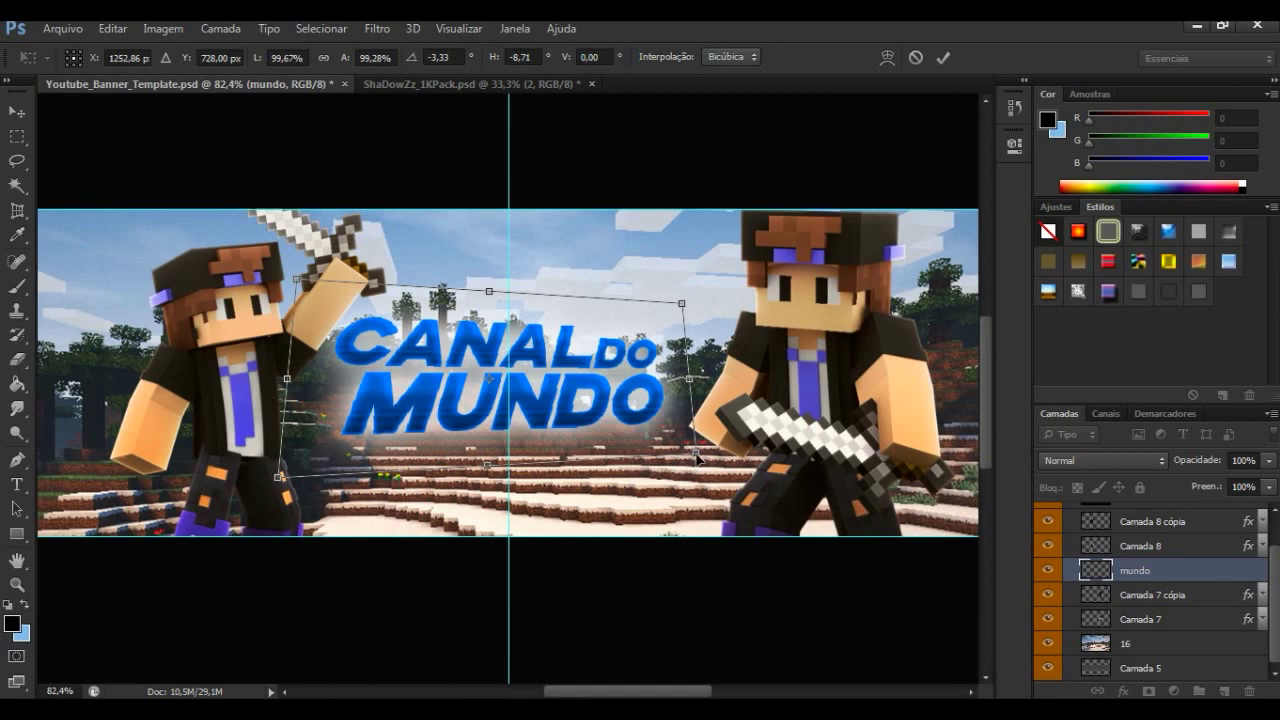
left_click_drag(701, 463, 720, 470)
key("v")
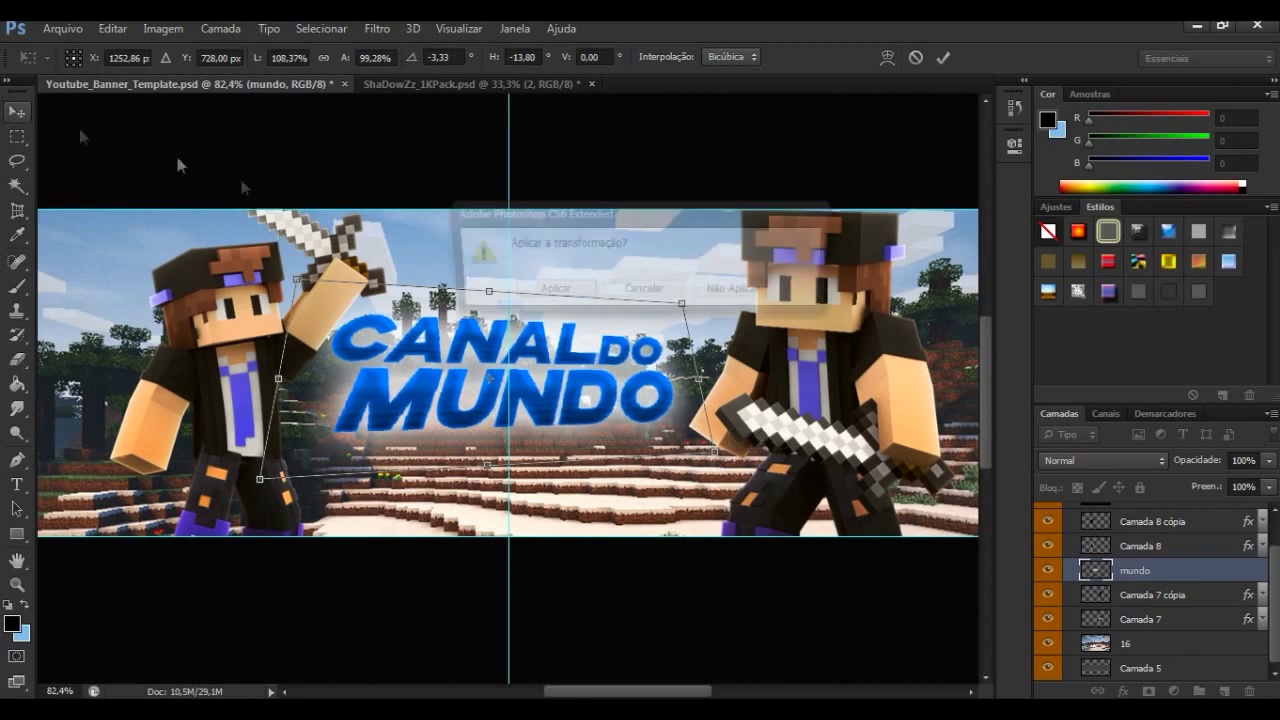
key("Escape")
key("Return")
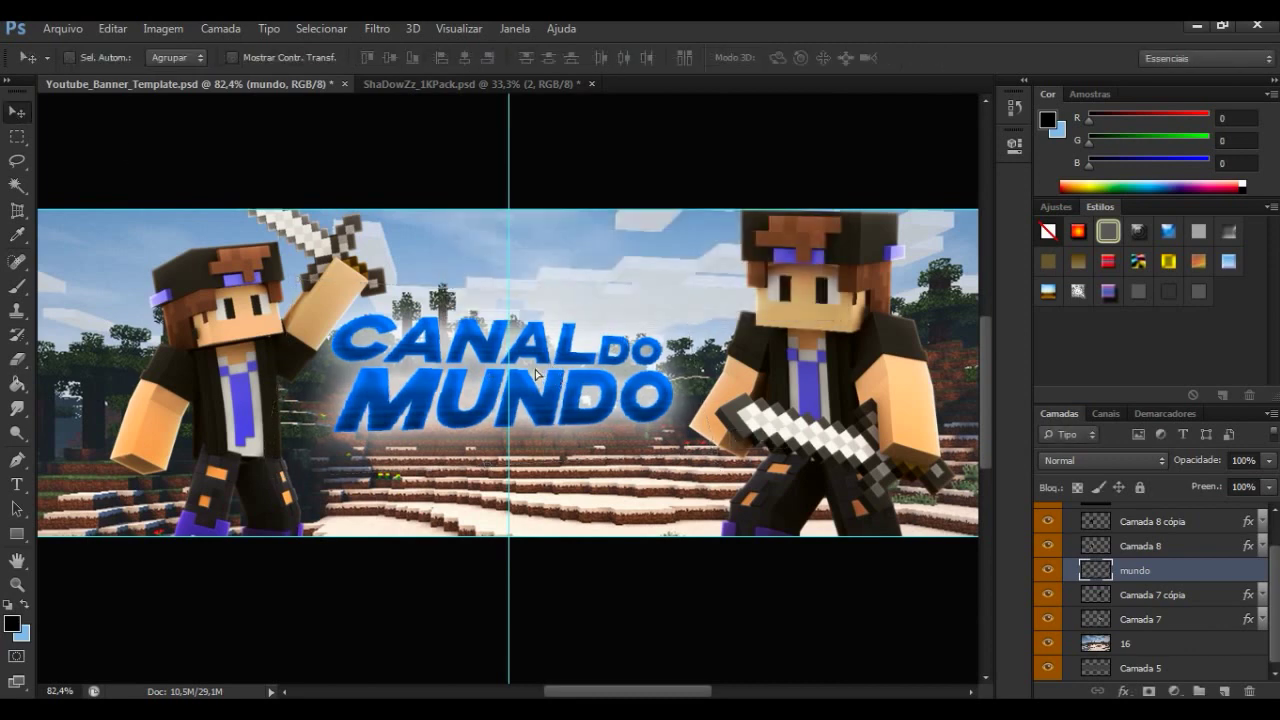
Step: Select Camada 8 and Camada 8 cópia and nudge the left character slightly right
scroll(547, 449, "down", 2)
scroll(547, 449, "down", 3)
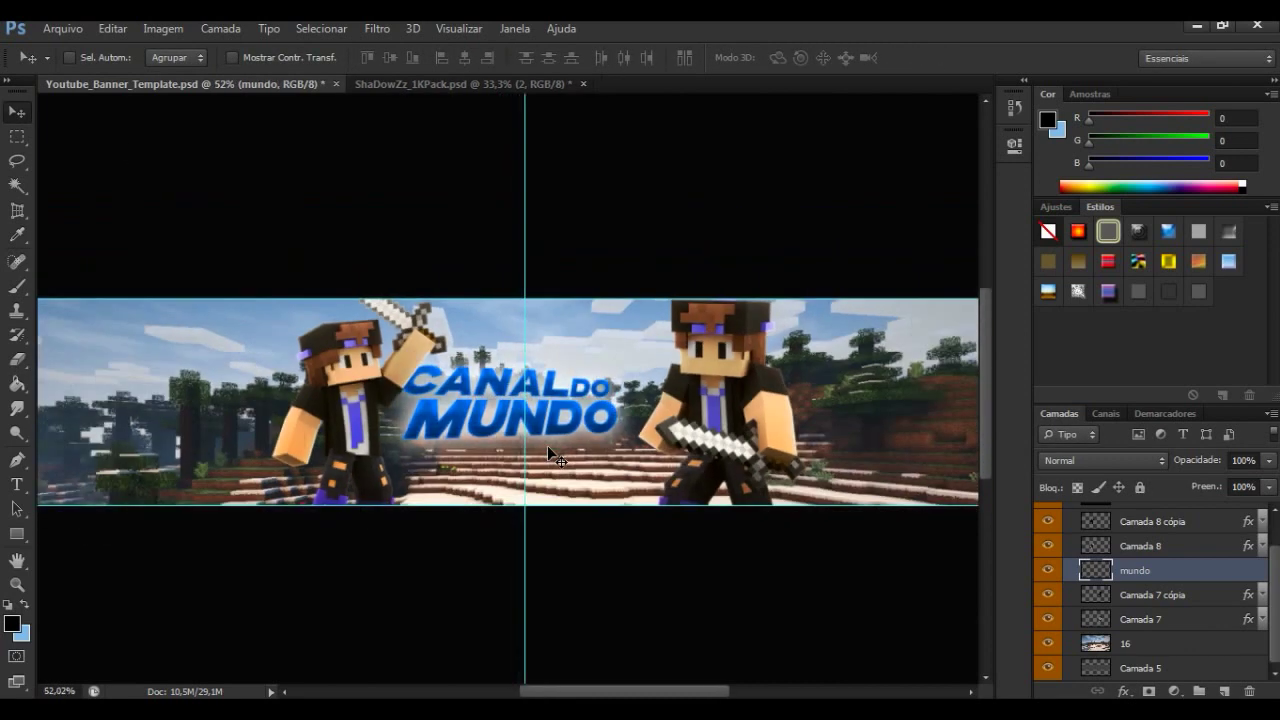
scroll(547, 445, "down", 2)
scroll(547, 443, "down", 2)
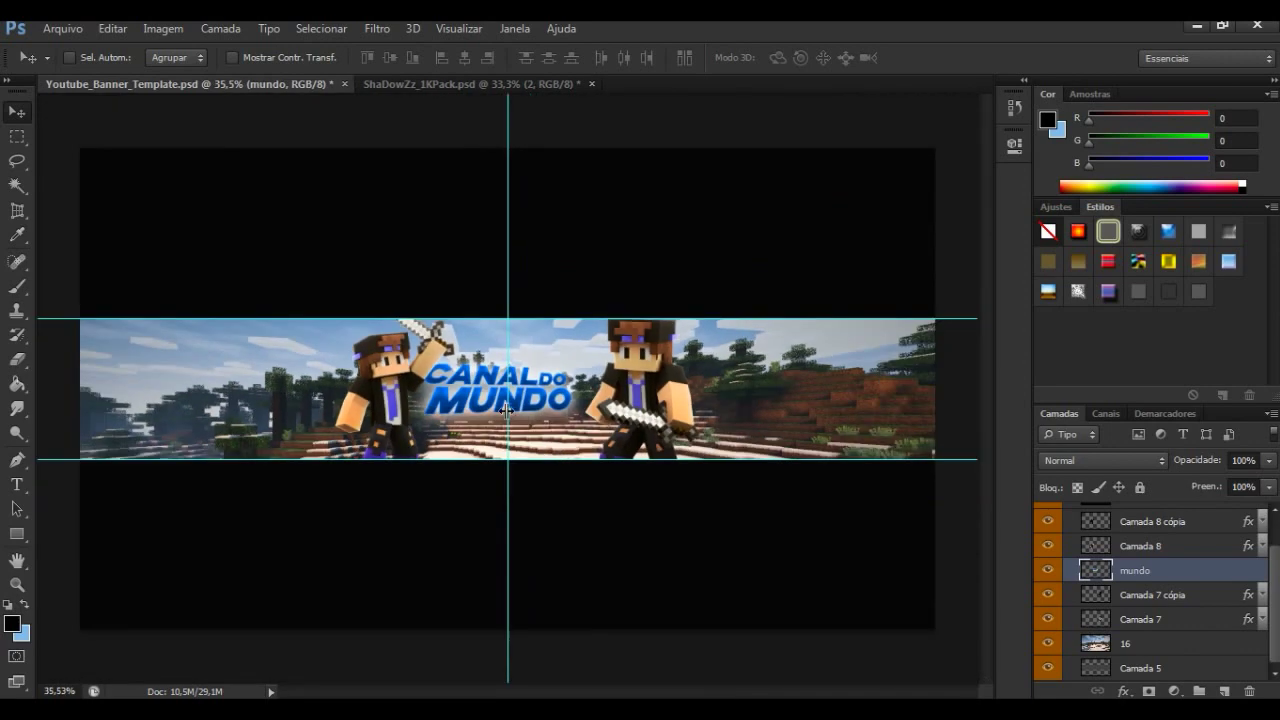
scroll(507, 410, "up", 3)
scroll(507, 410, "up", 1)
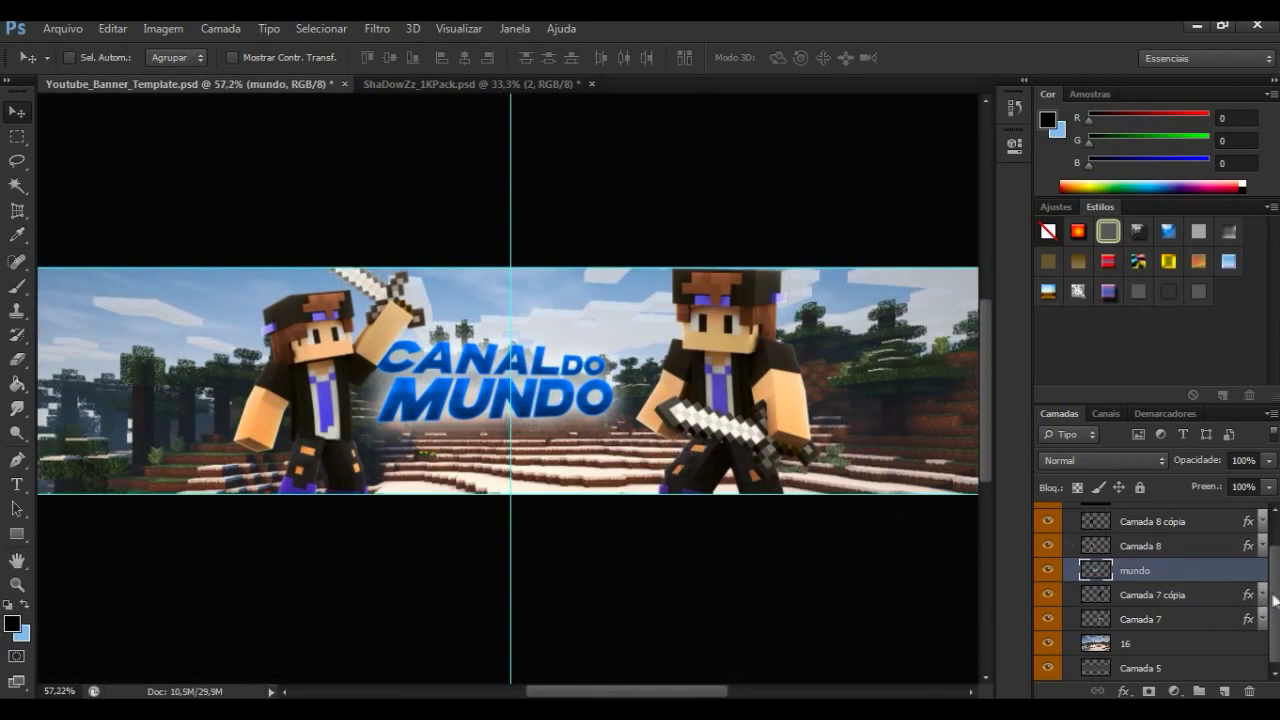
scroll(1276, 600, "up", 2)
left_click(1177, 562)
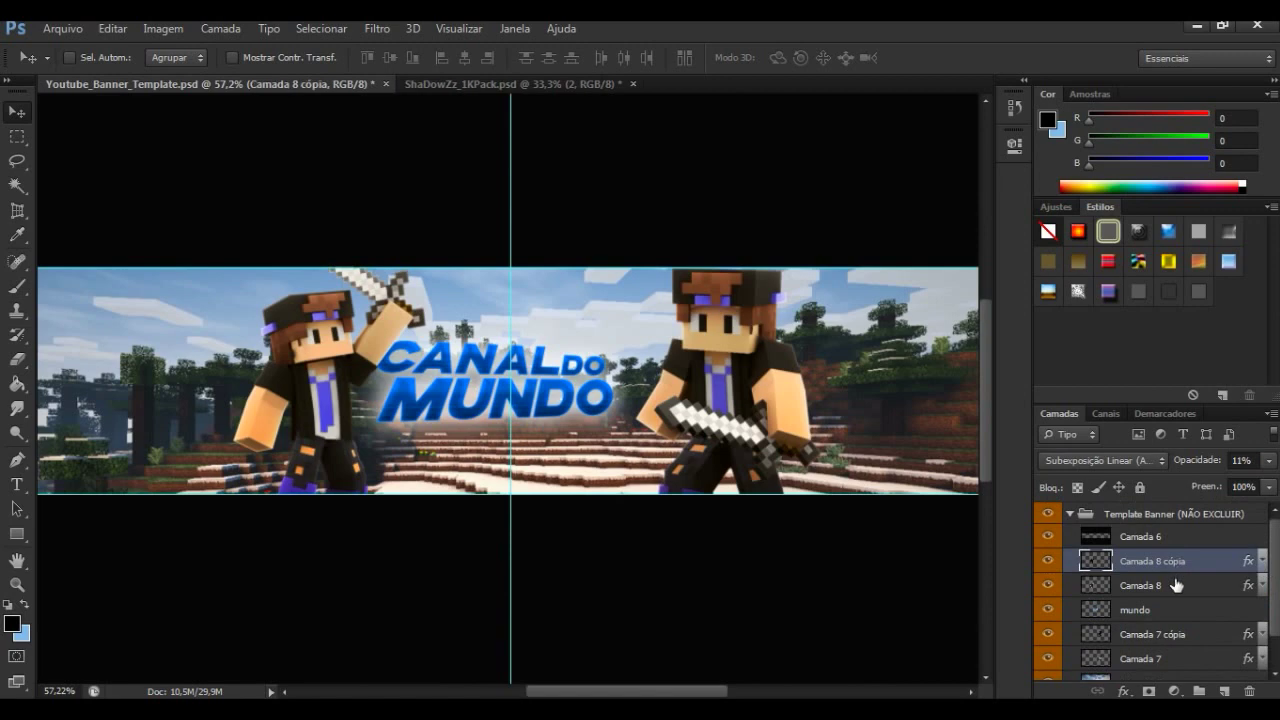
left_click(1177, 585, "shift")
left_click_drag(323, 400, 465, 395)
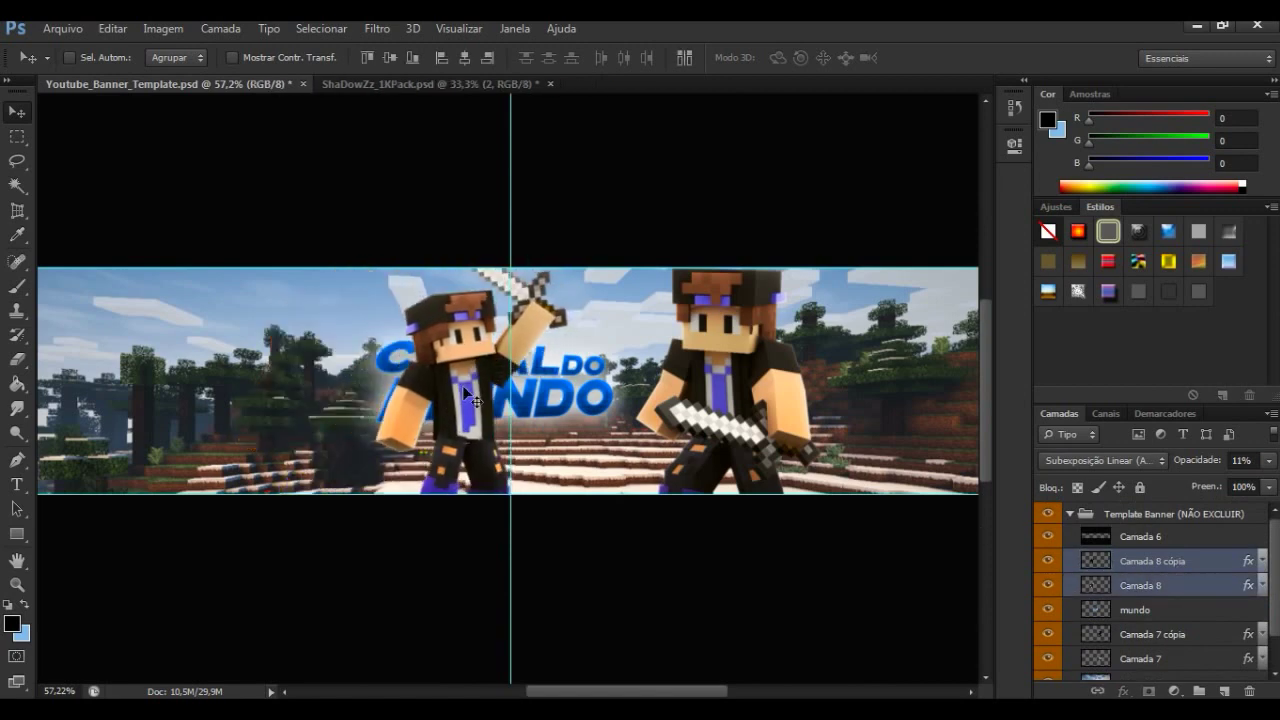
key("ctrl+z")
scroll(530, 380, "down", 2)
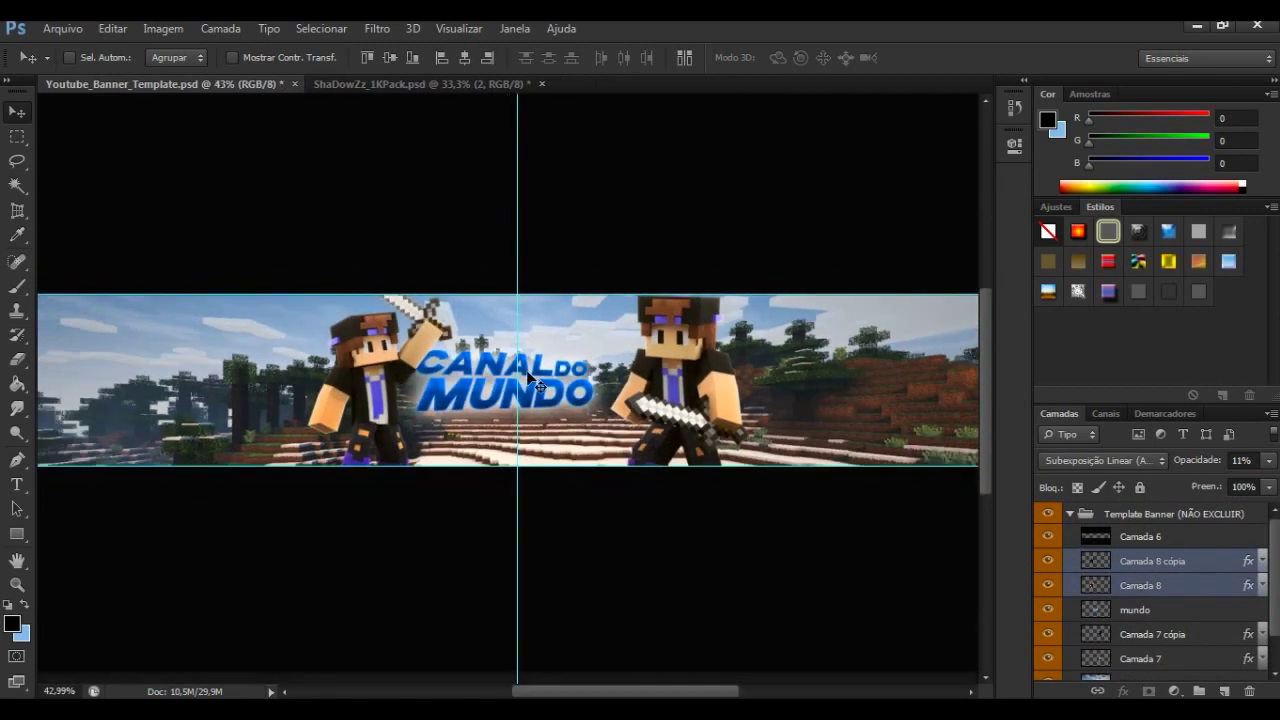
scroll(530, 380, "down", 2)
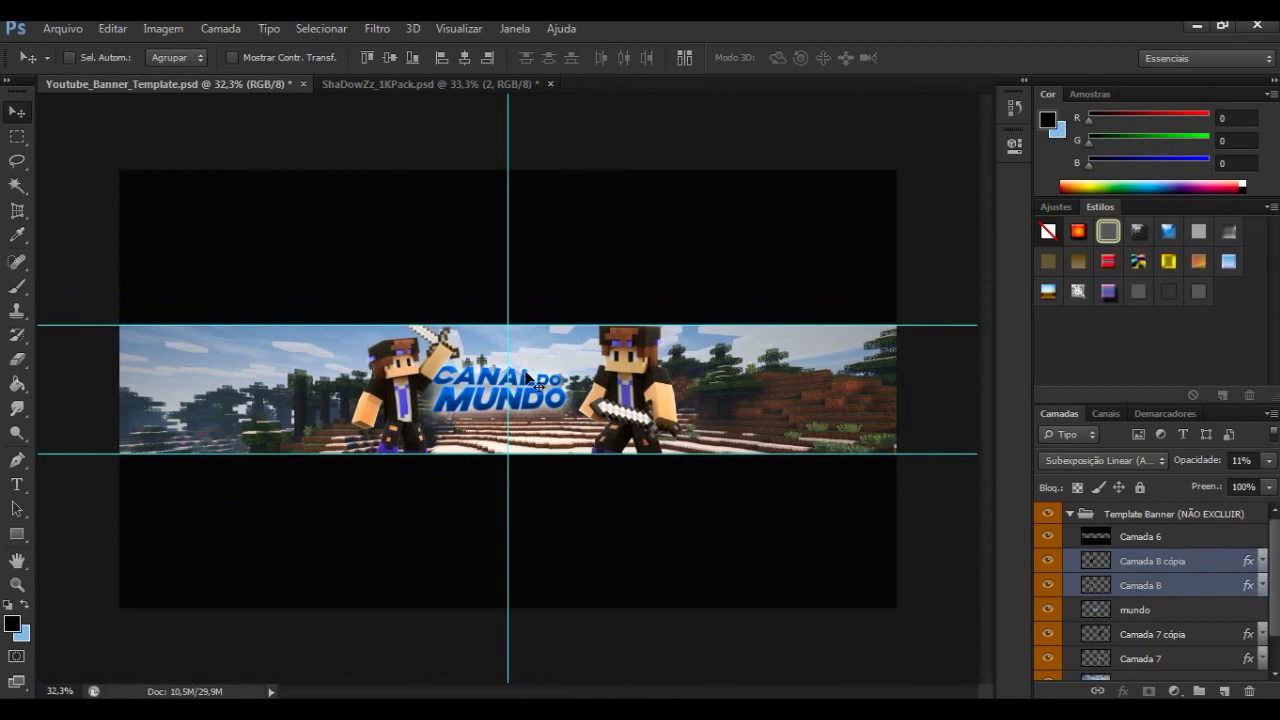
scroll(513, 381, "up", 3)
scroll(513, 381, "up", 1)
scroll(513, 381, "up", 2)
left_click_drag(308, 444, 342, 443)
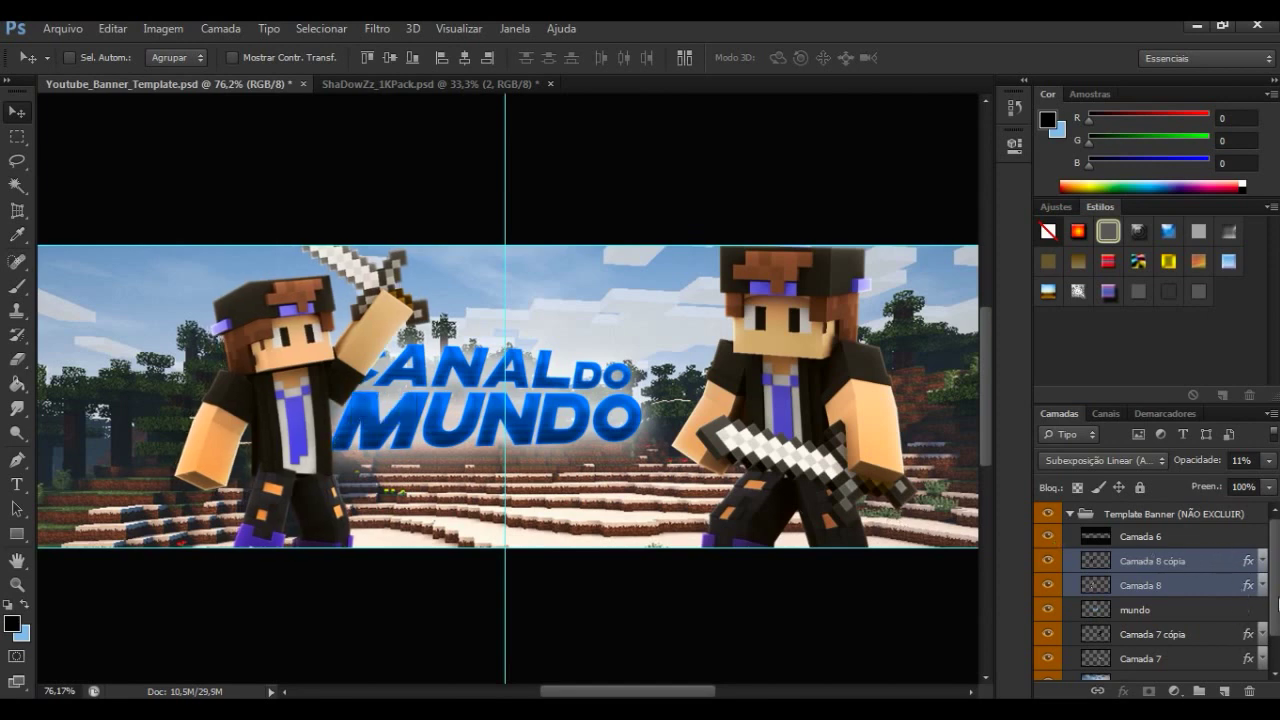
Step: Move the mundo title right, then shift the character about 45 px and the title about 46 px further right
scroll(1276, 602, "down", 1)
scroll(1276, 602, "down", 1)
left_click(1140, 570)
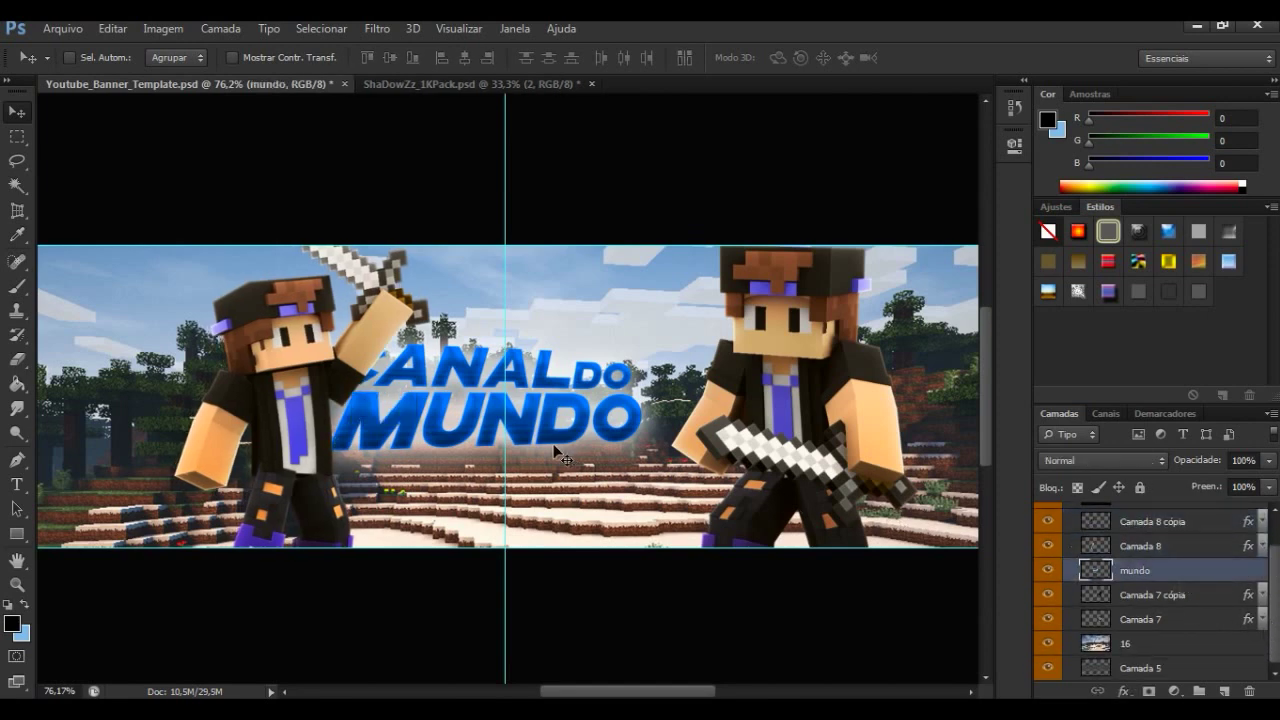
left_click_drag(555, 450, 590, 456)
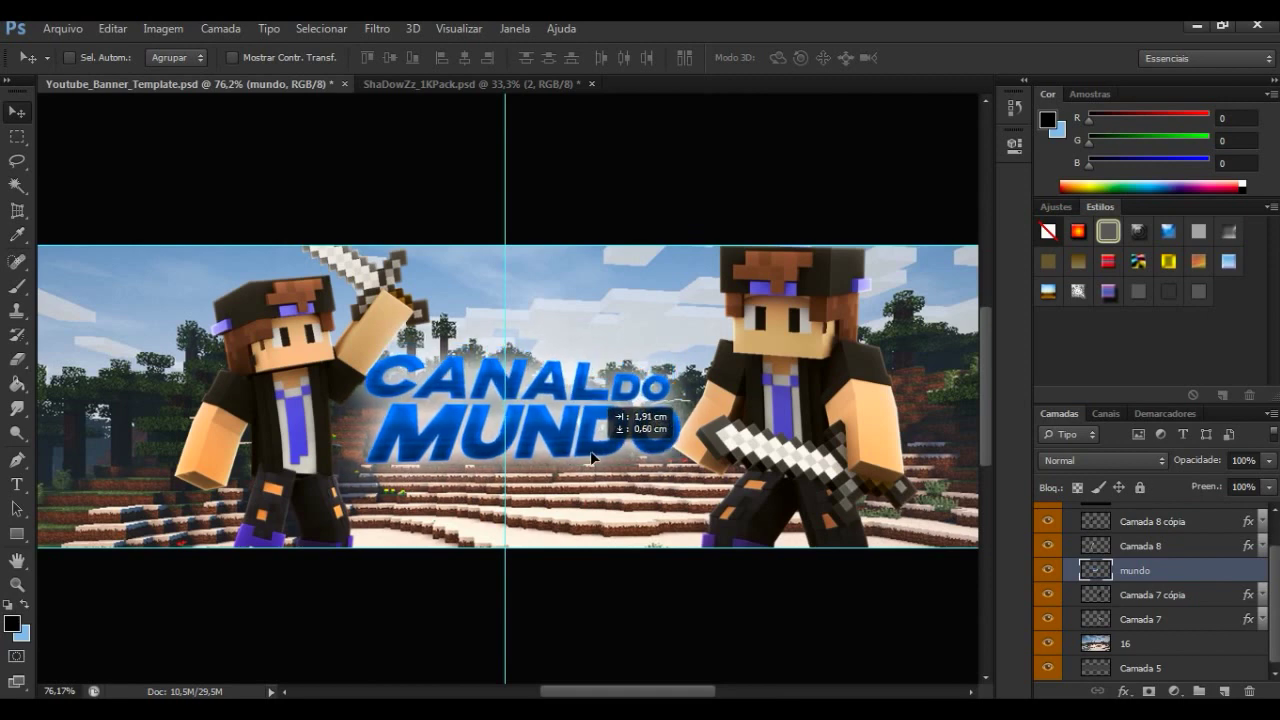
left_click_drag(590, 457, 586, 459)
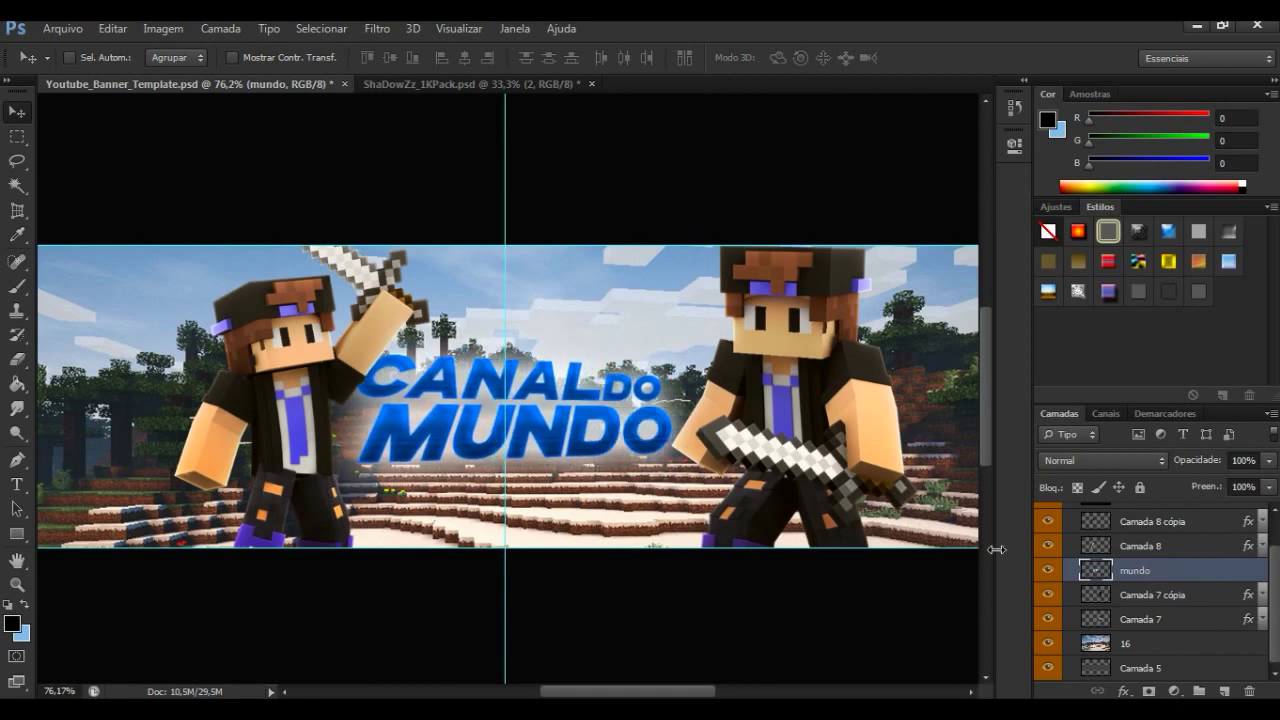
left_click(1163, 546)
left_click(1193, 522, "shift")
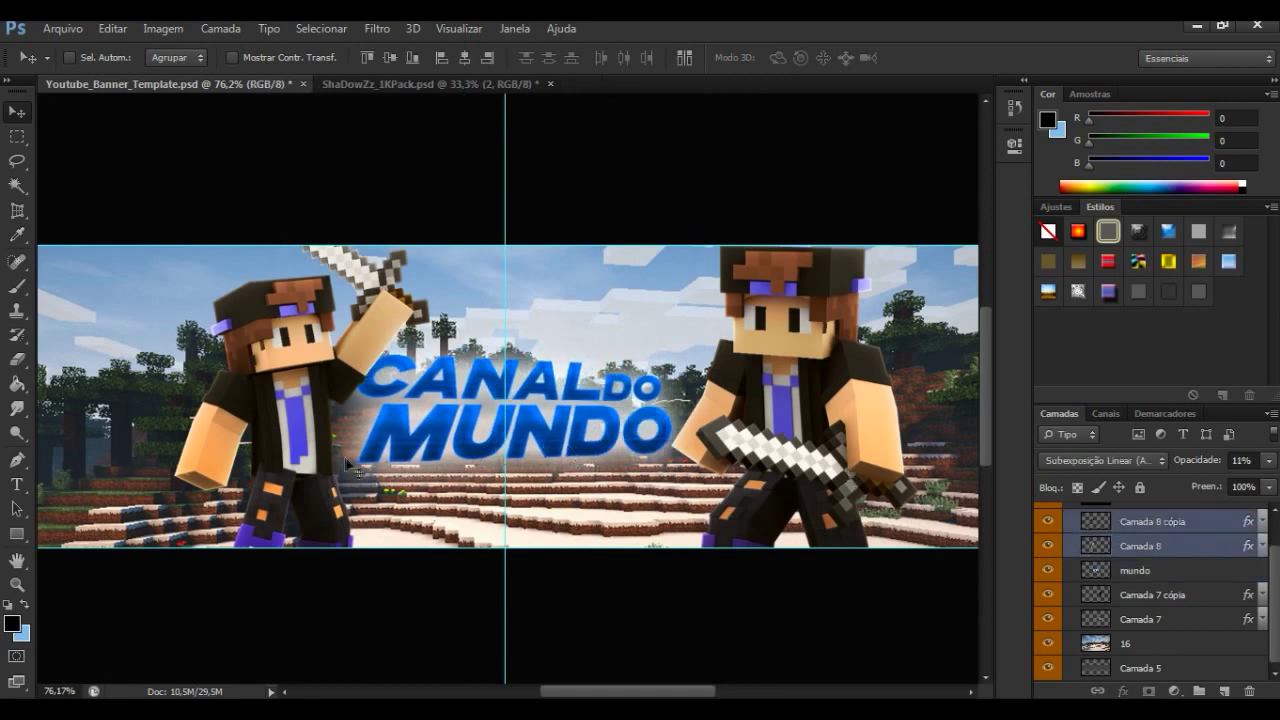
left_click_drag(338, 472, 383, 471)
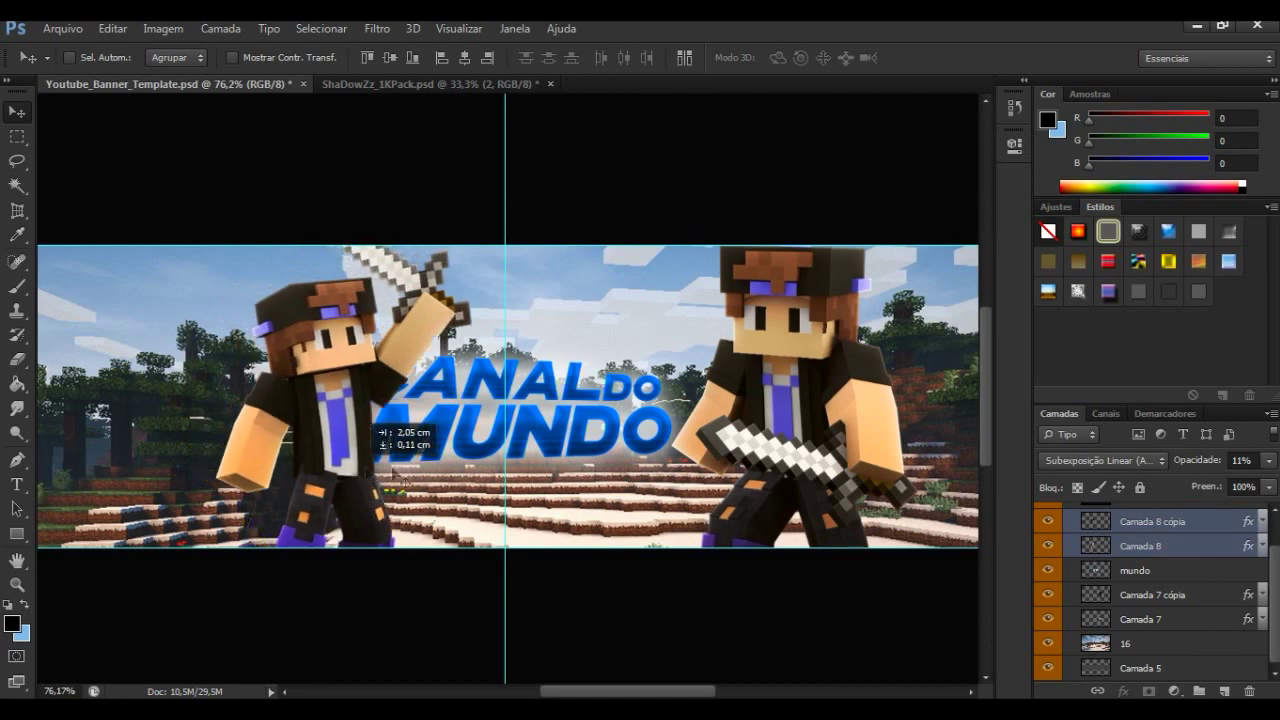
left_click(1180, 570)
left_click_drag(622, 441, 668, 445)
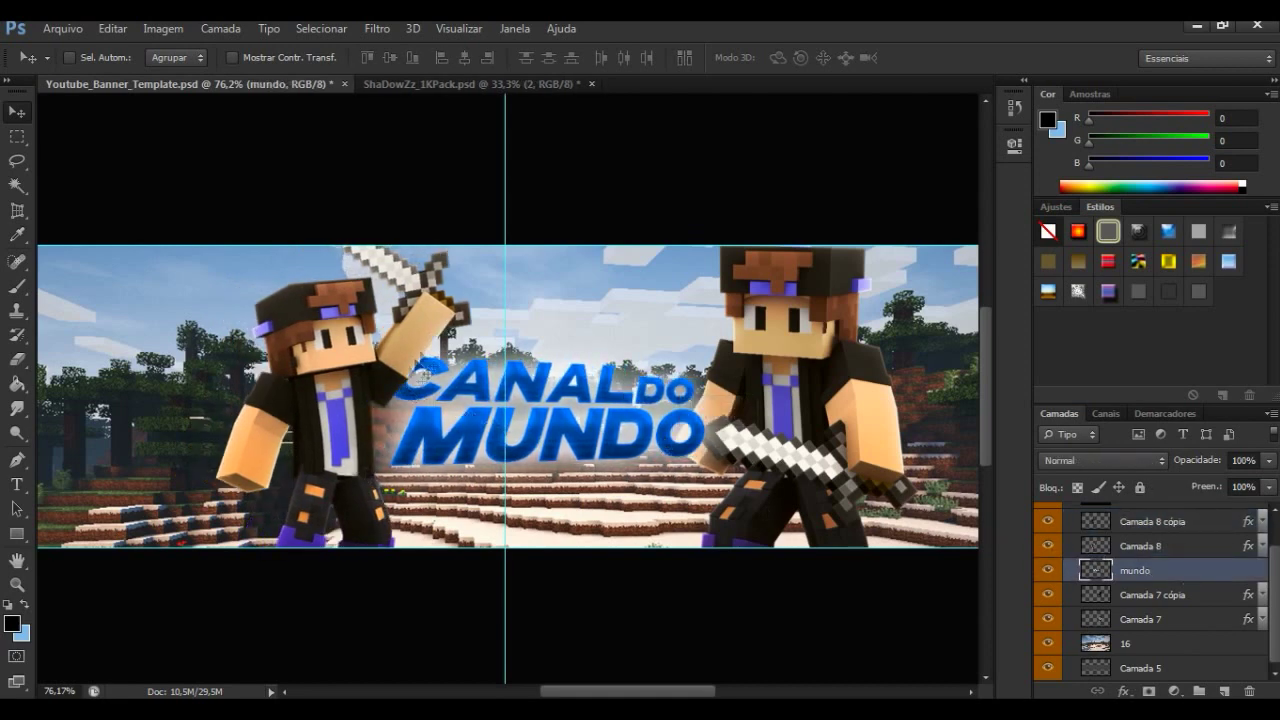
Step: Go back to the ShaDowZz_1KPack.psd resource file
scroll(768, 437, "down", 2)
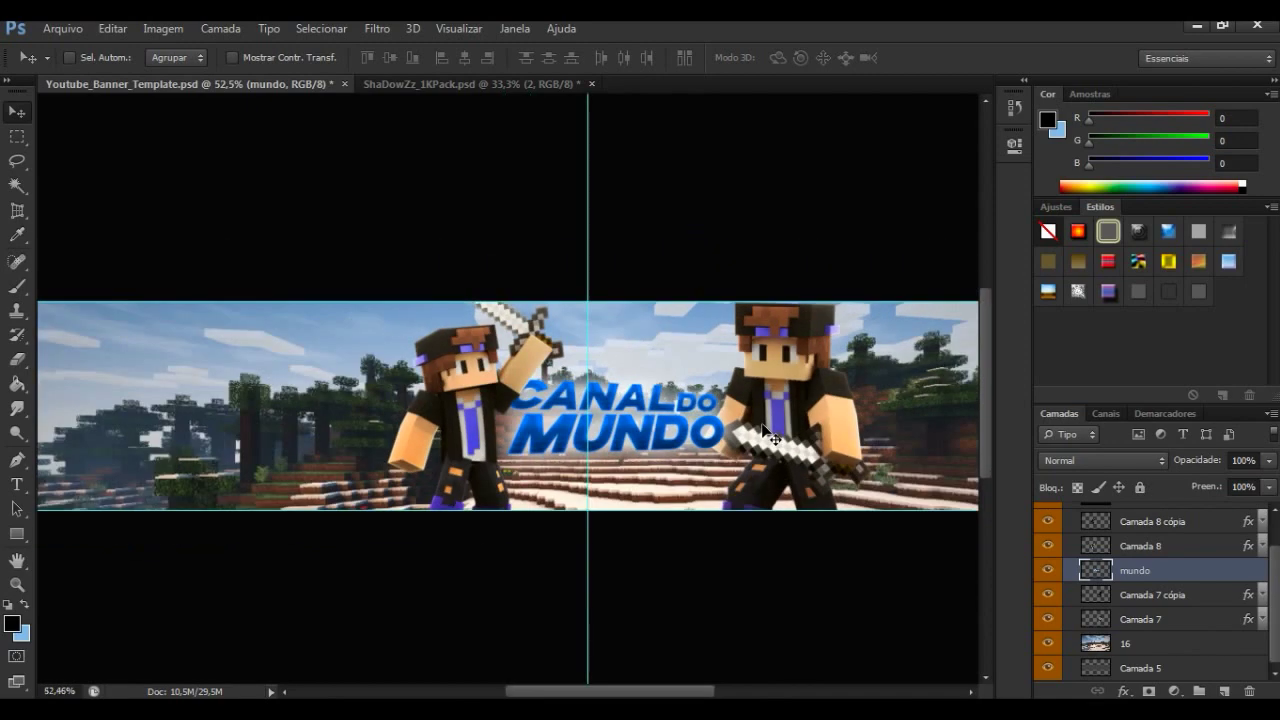
scroll(770, 437, "down", 2)
scroll(765, 432, "down", 1)
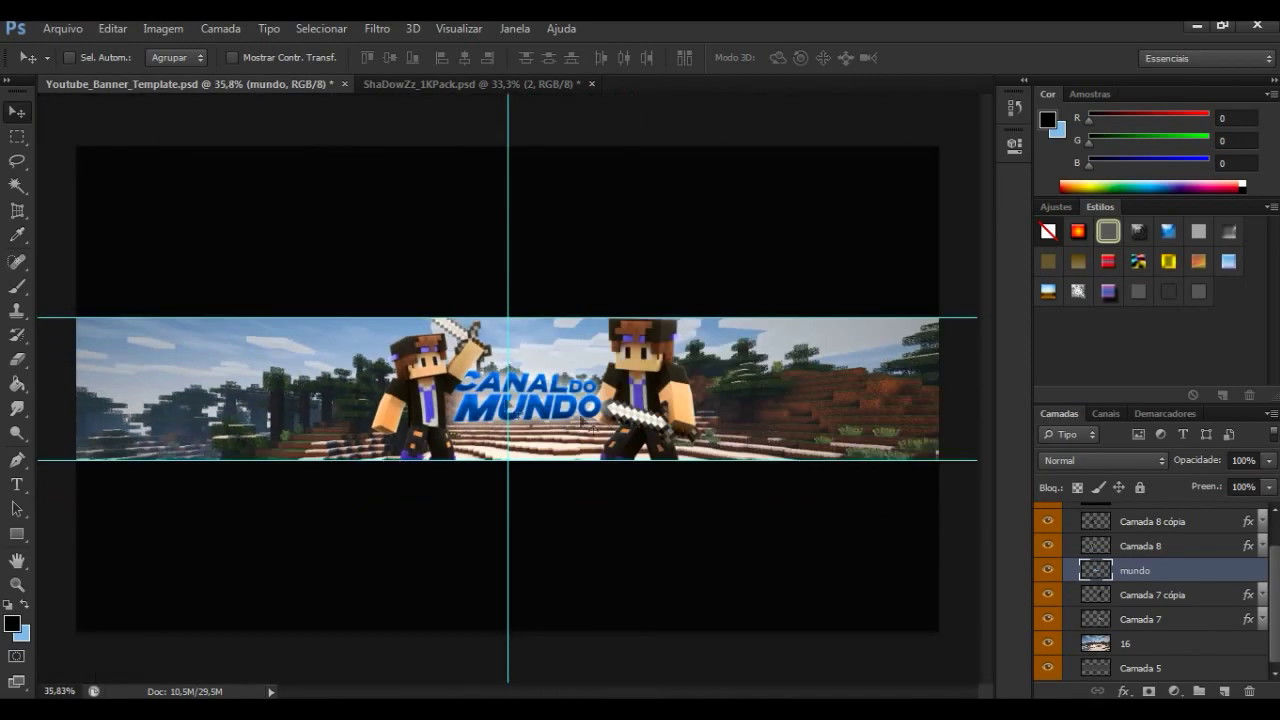
scroll(550, 448, "up", 1)
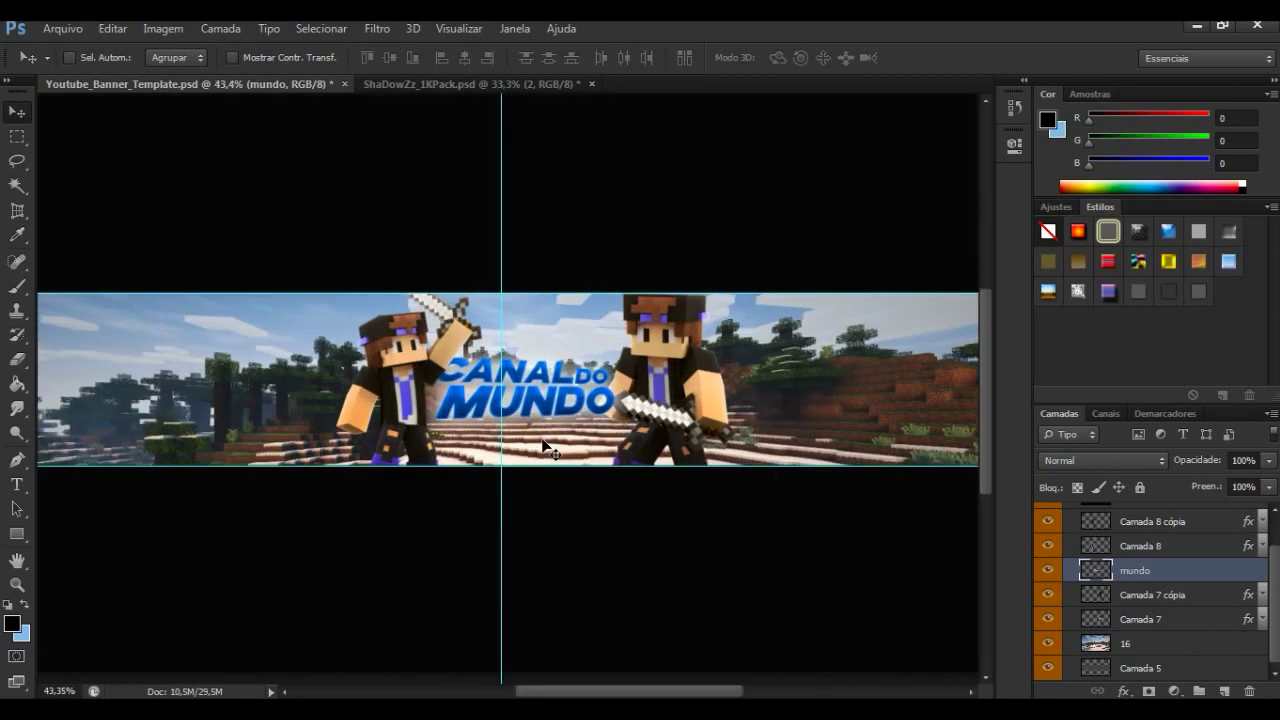
scroll(545, 443, "down", 2)
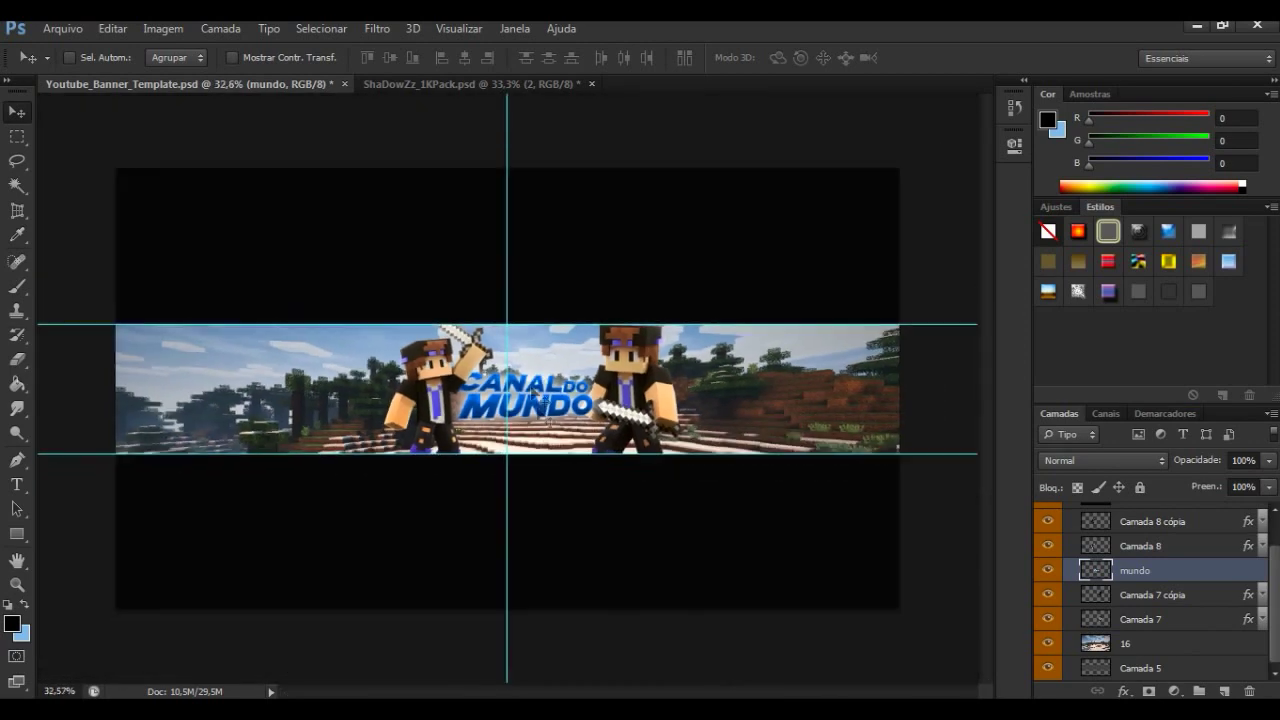
left_click(394, 86)
Step: In the ShaDowZz pack, hide Layer Styles and reveal and select the purple nebula layer 20 in Lights/Flares
left_click(1048, 542)
left_click(1085, 542)
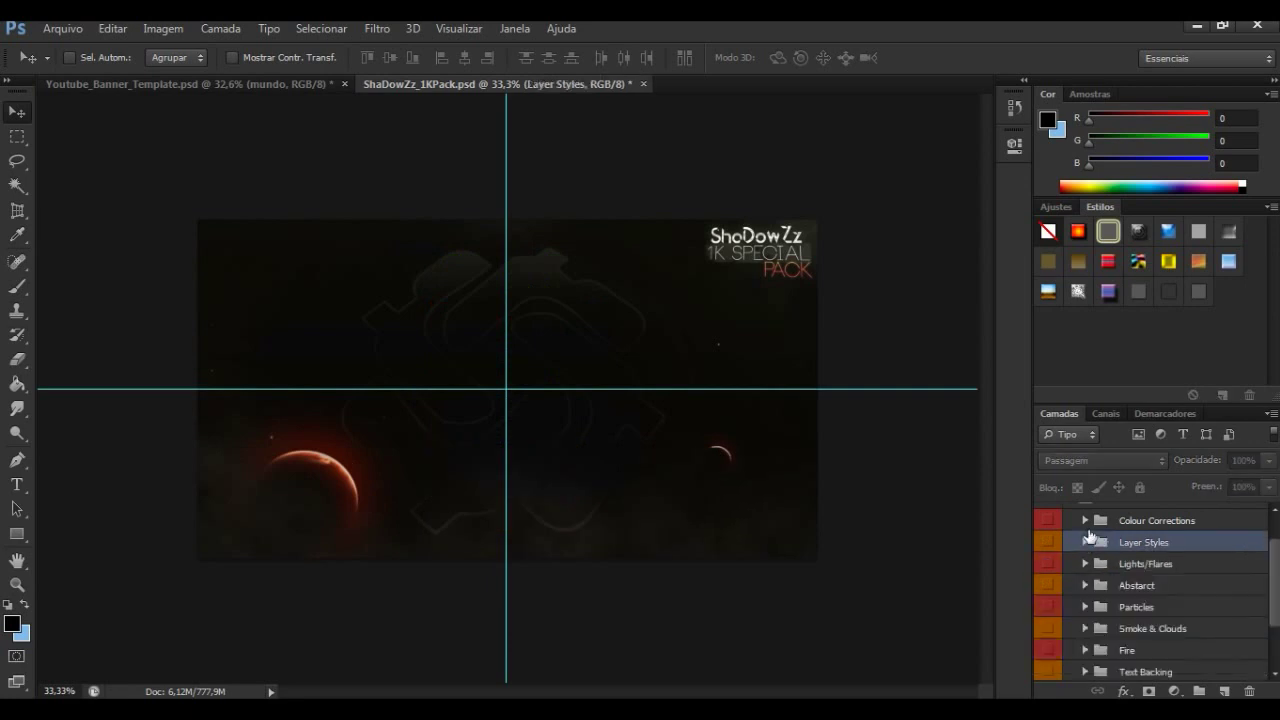
left_click(1085, 564)
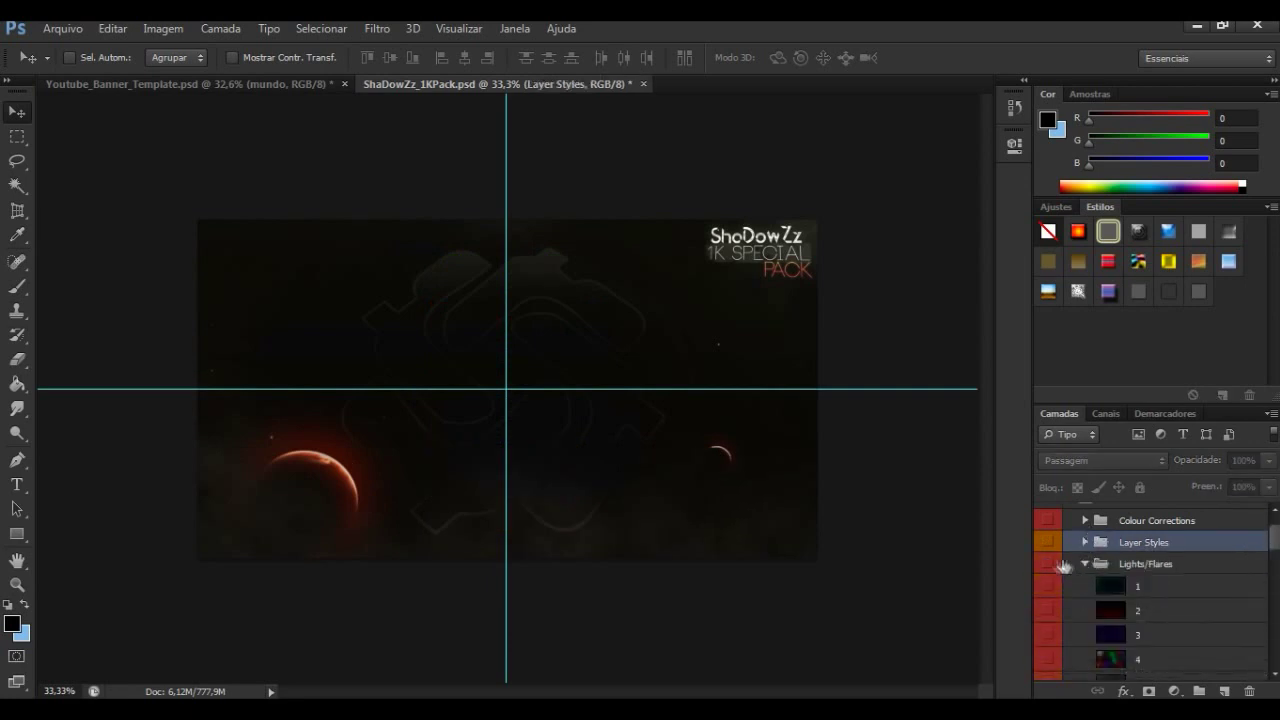
left_click(1048, 564)
left_click_drag(1264, 545, 1262, 630)
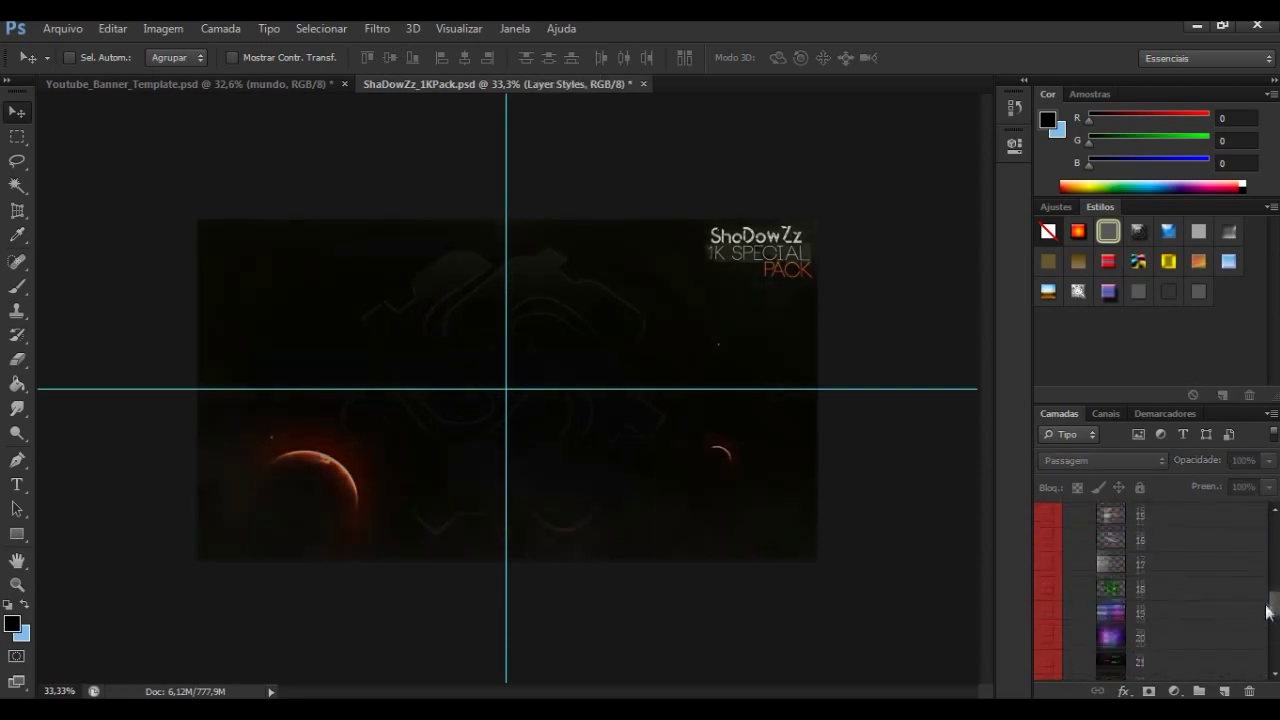
scroll(1200, 610, "up", 2)
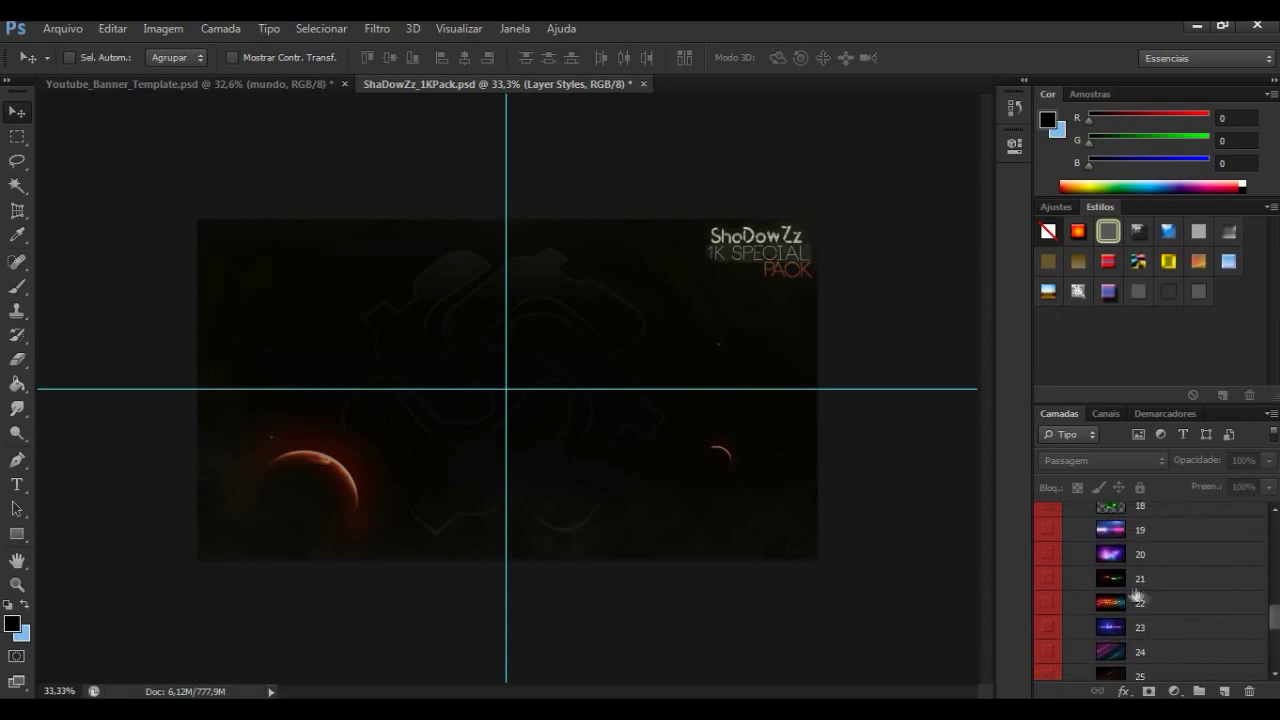
left_click(1048, 578)
left_click(1052, 557)
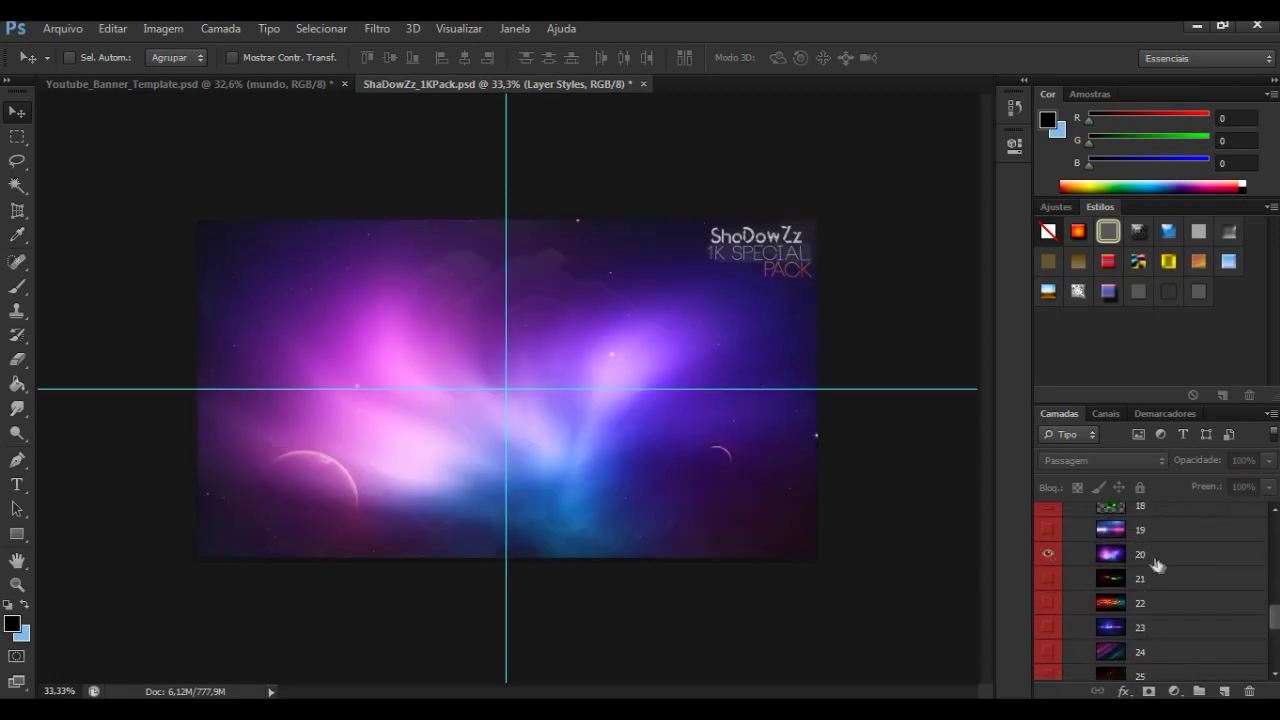
left_click(1155, 560)
Step: Bring nebula layer 20 into the banner and stack it above Camada 8 cópia
left_click_drag(403, 310, 372, 365)
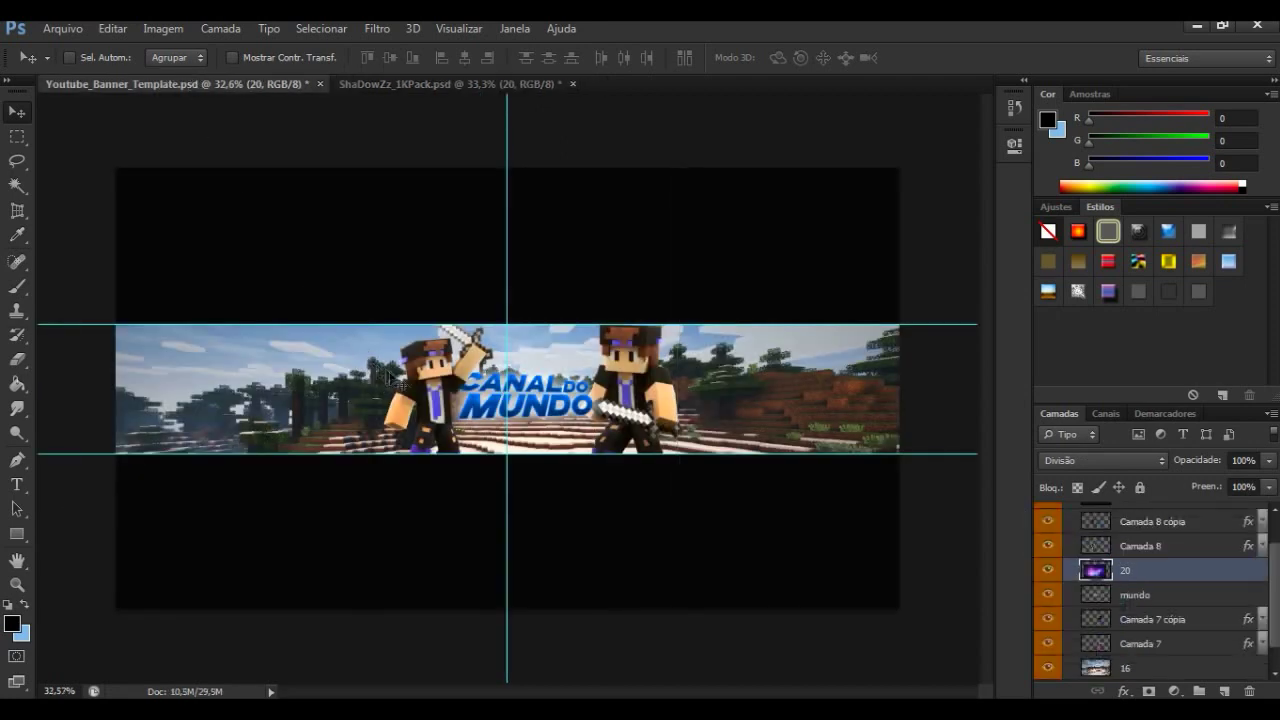
left_click_drag(392, 378, 508, 400)
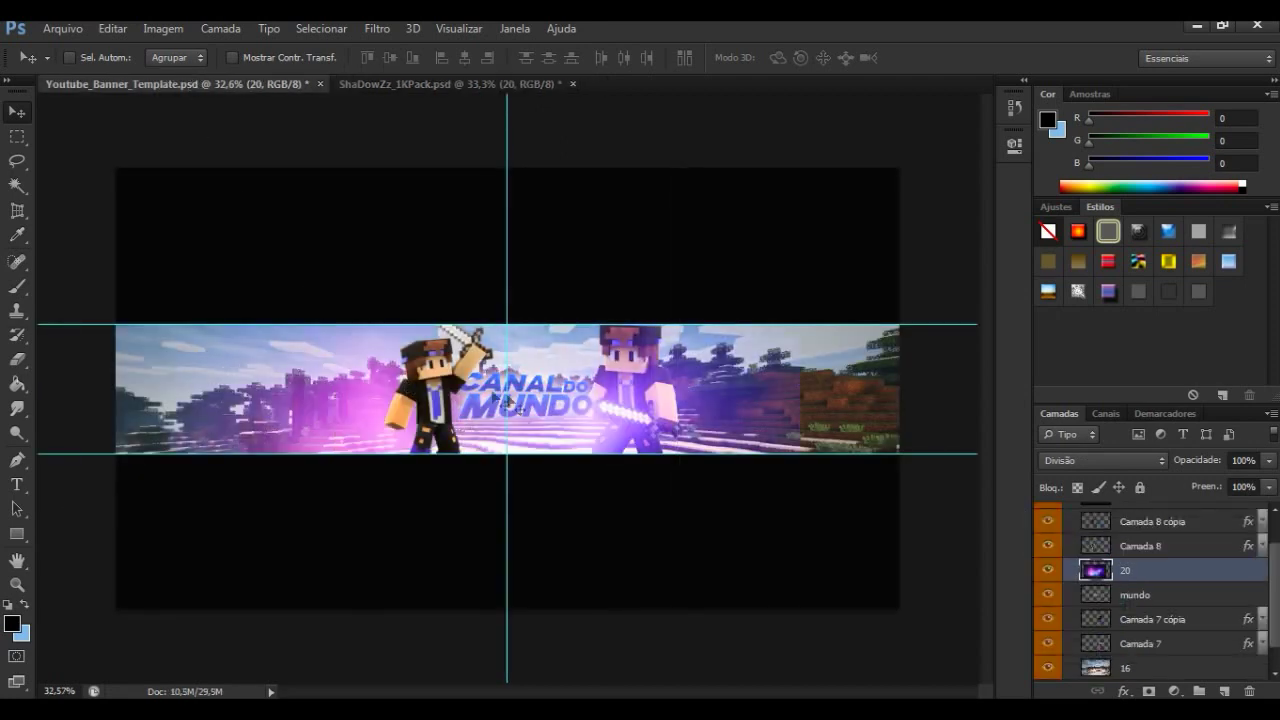
left_click_drag(1188, 570, 1188, 515)
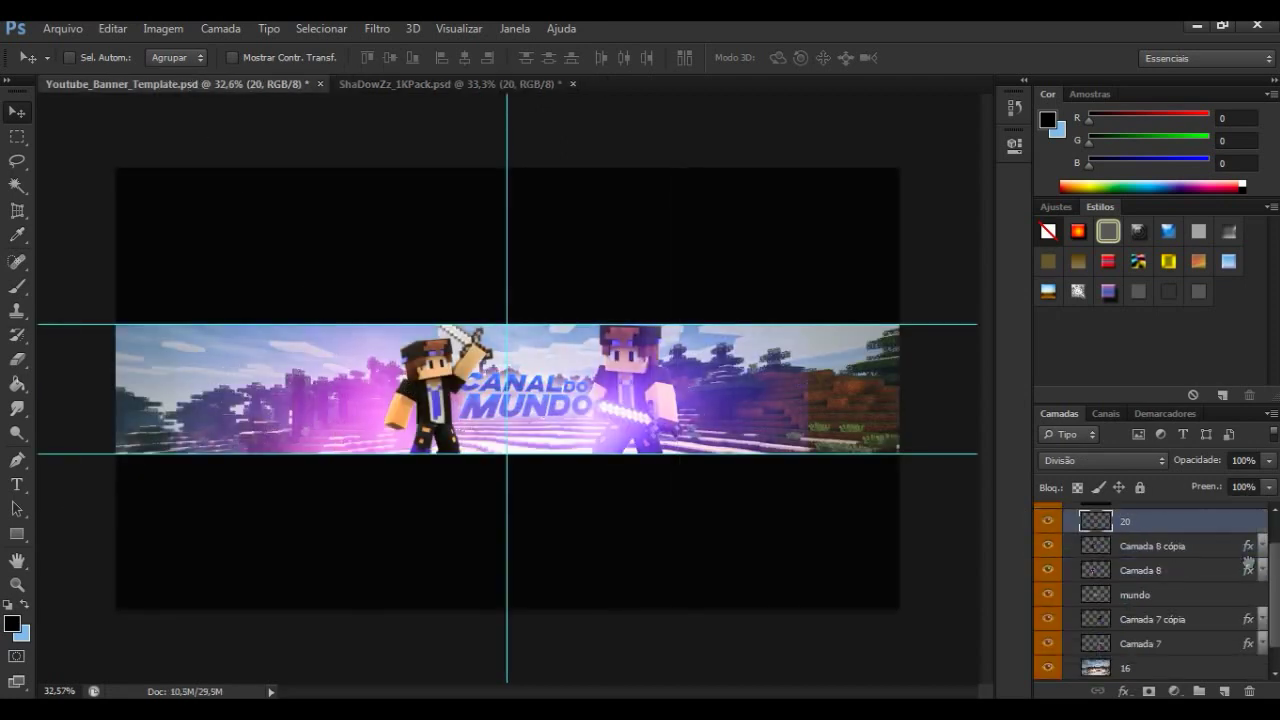
left_click_drag(1273, 612, 1268, 570)
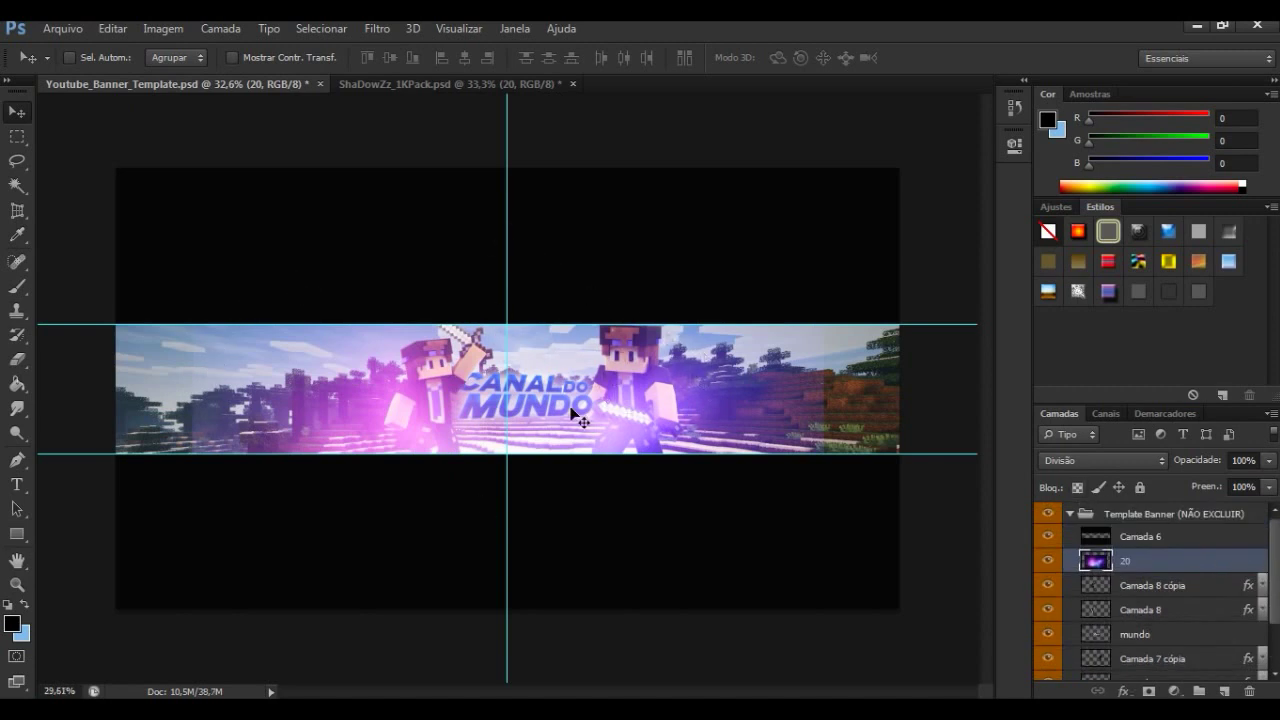
scroll(578, 418, "down", 1)
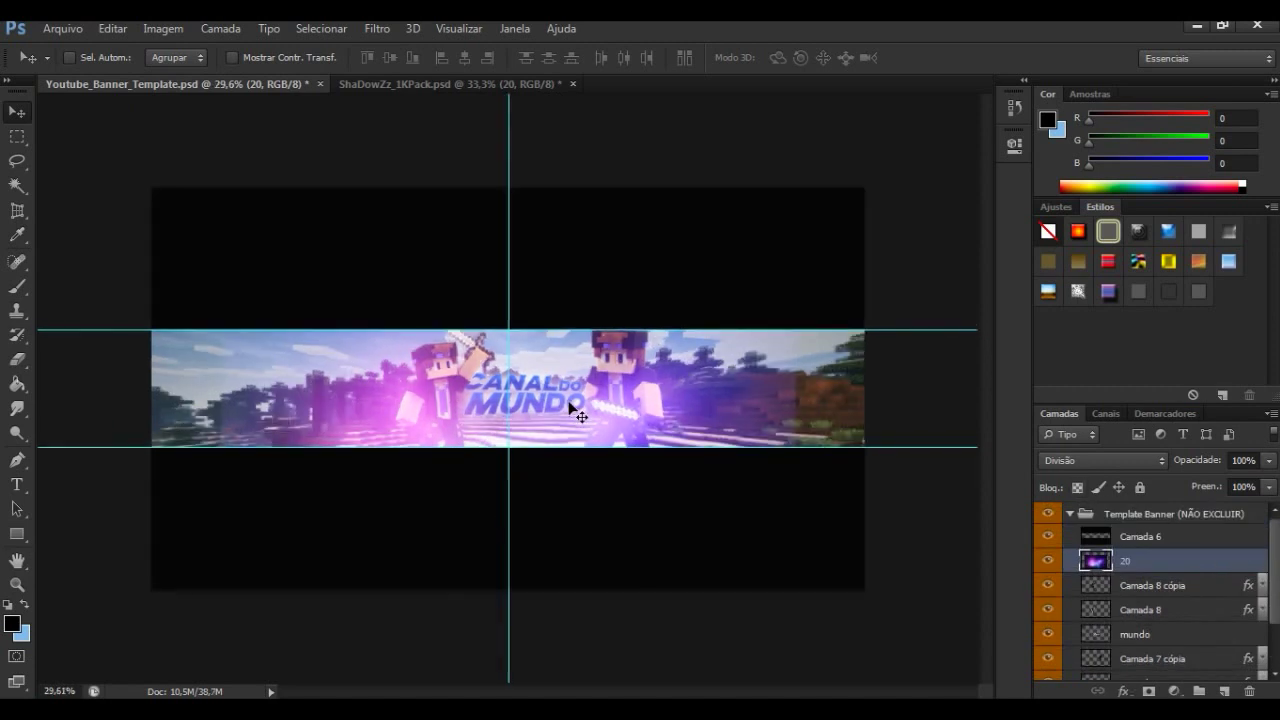
Step: Scale the nebula to about 134% across the banner and apply the transform
key("ctrl+t")
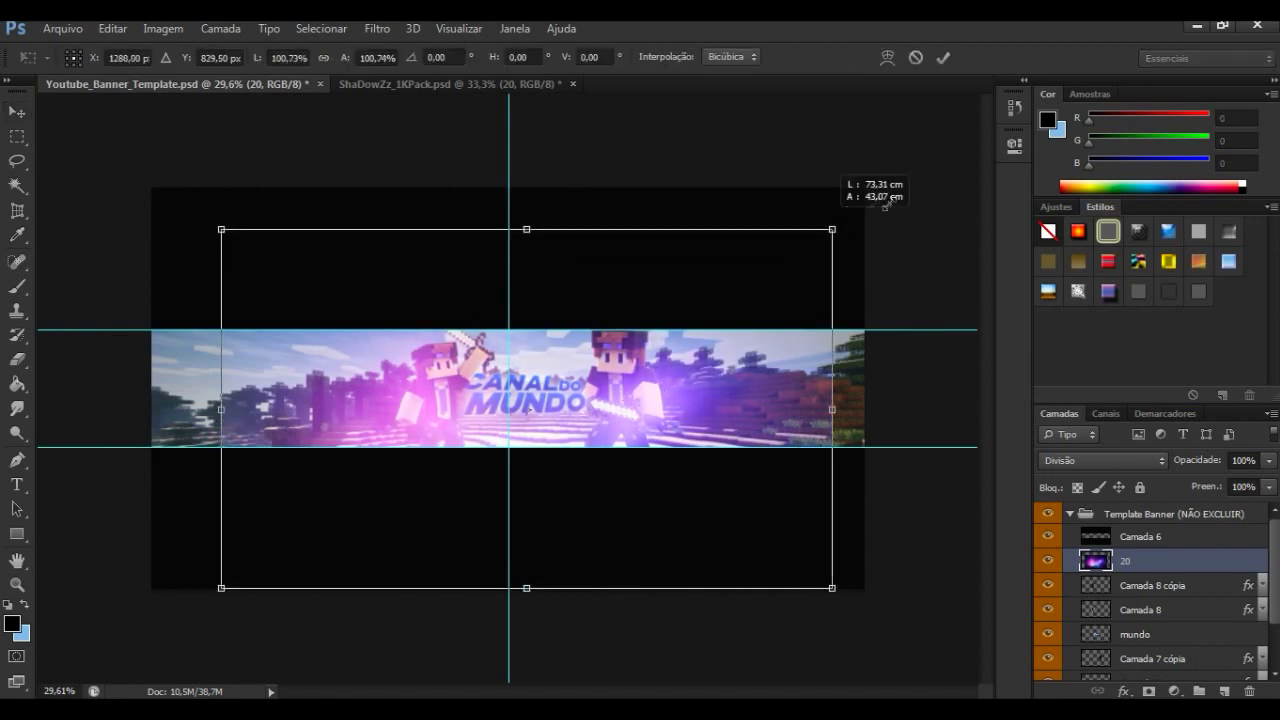
left_click_drag(816, 243, 920, 182)
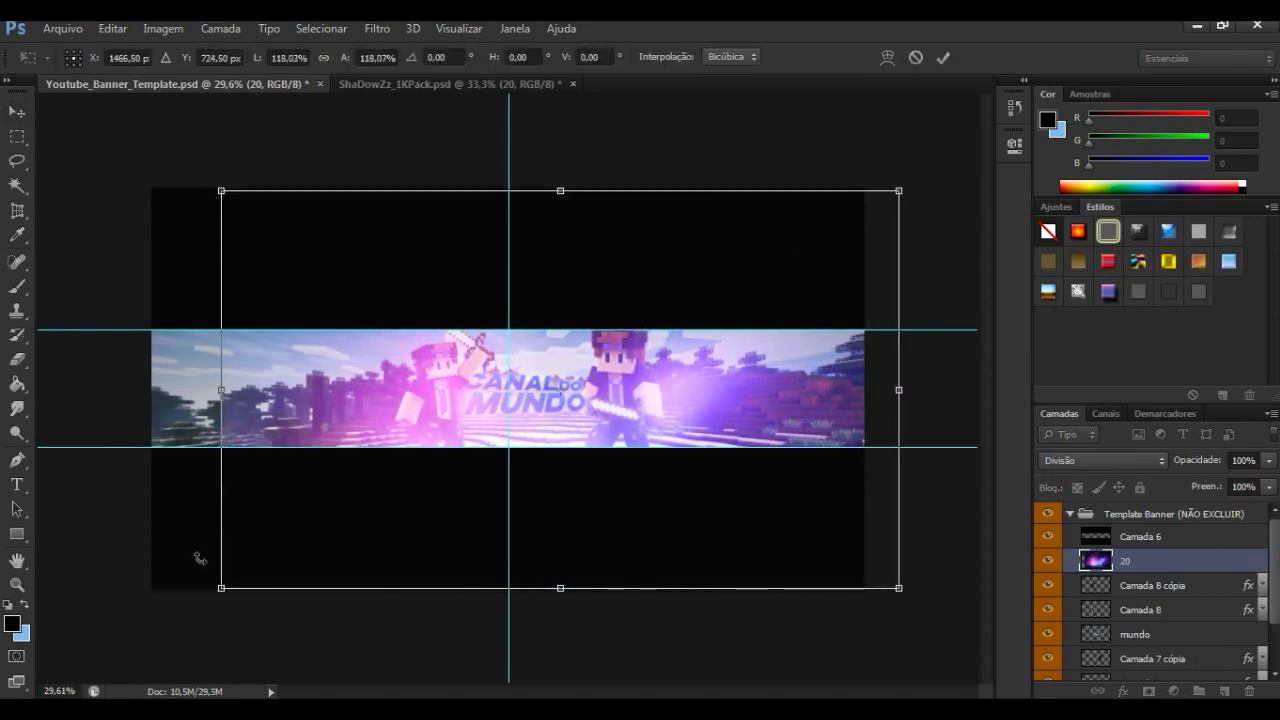
left_click_drag(220, 588, 130, 641)
key("v")
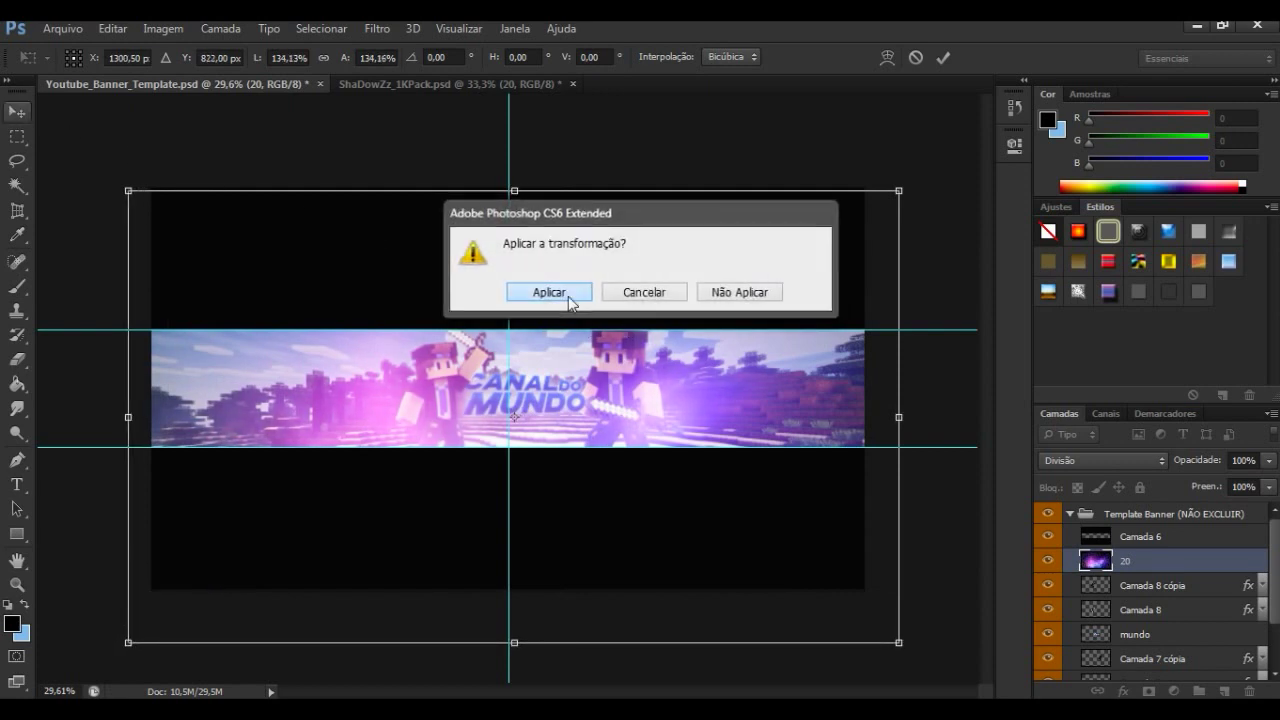
left_click(545, 290)
scroll(558, 413, "up", 3)
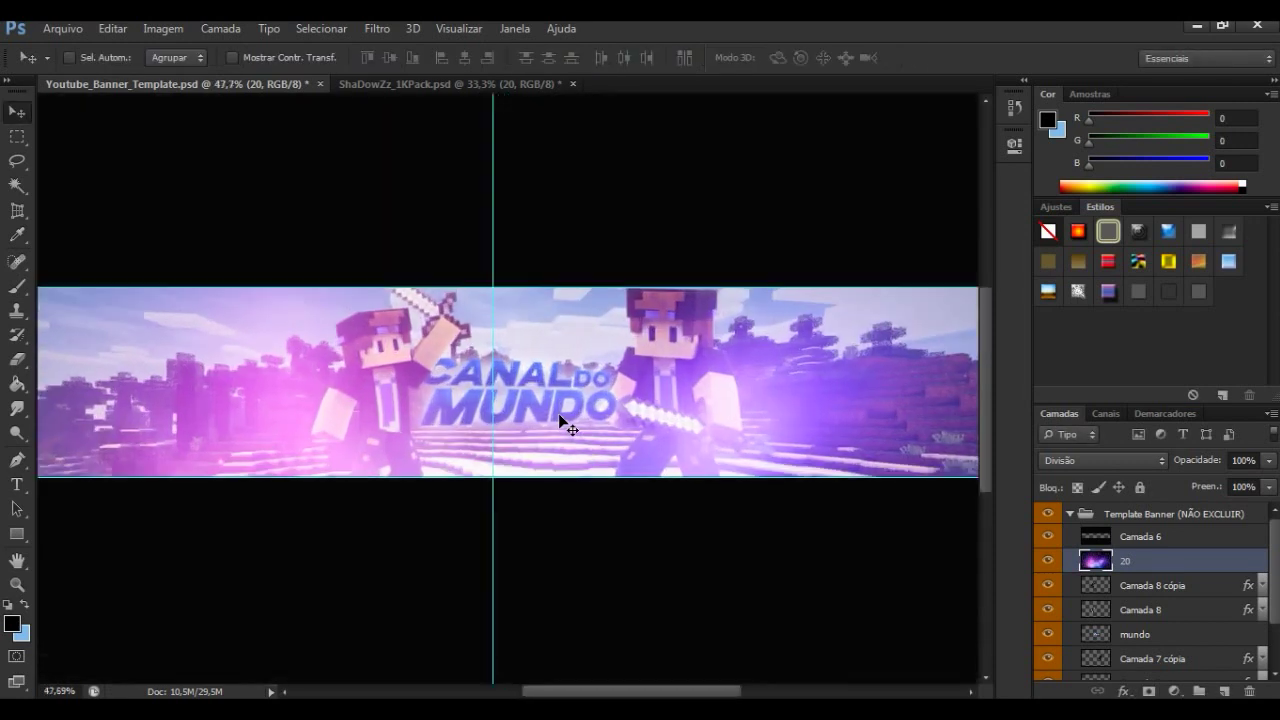
Step: Shift layer 20's hue to -59, turning the nebula from pink to blue
key("ctrl+u")
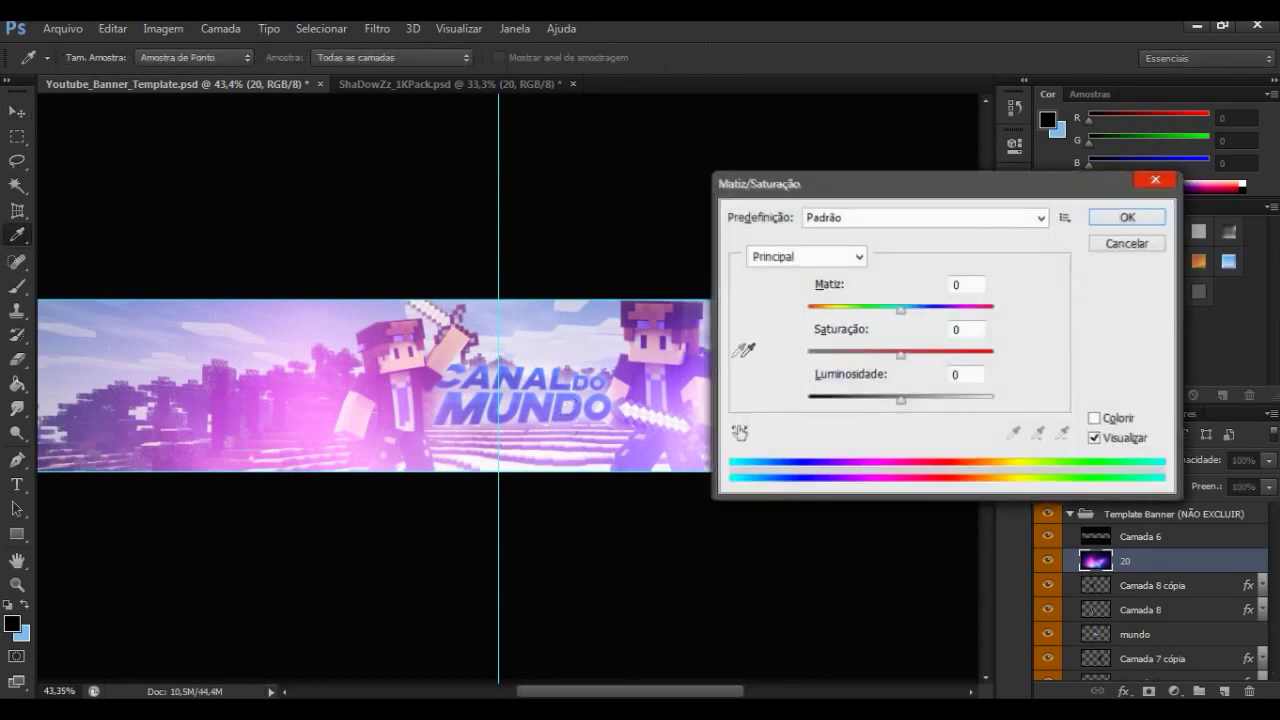
left_click_drag(865, 310, 850, 310)
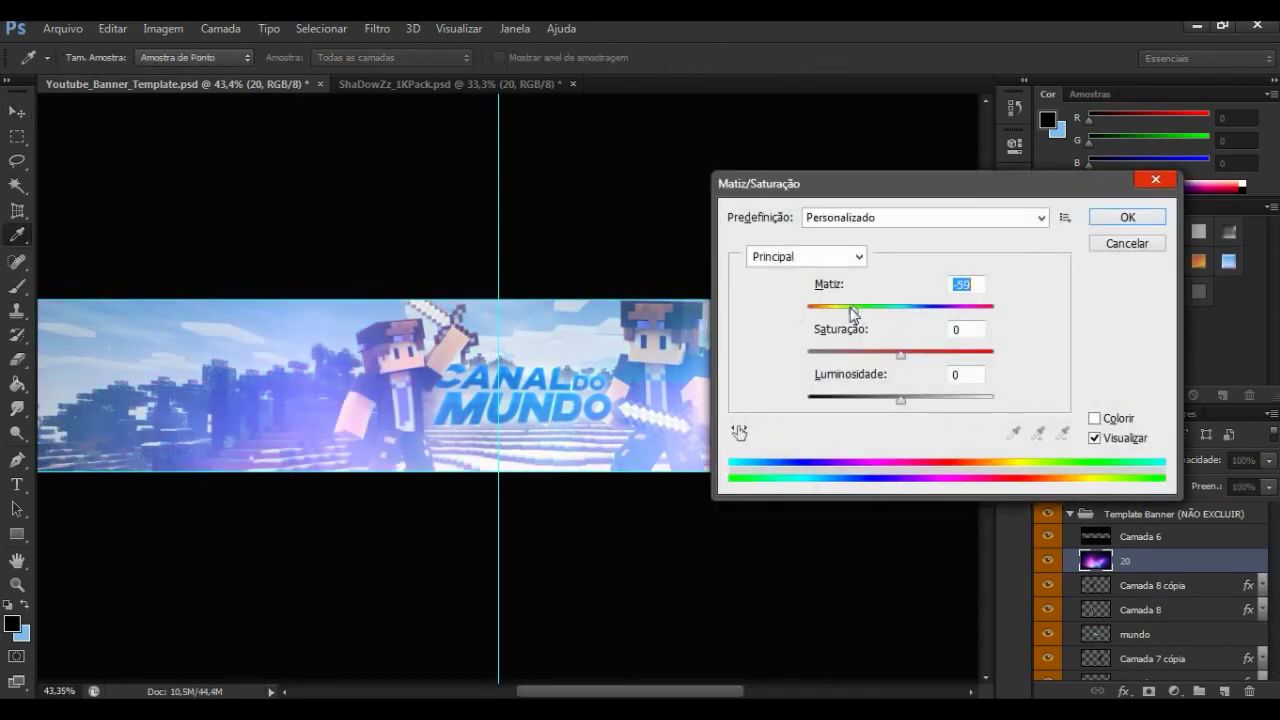
left_click(1118, 217)
left_click(1268, 462)
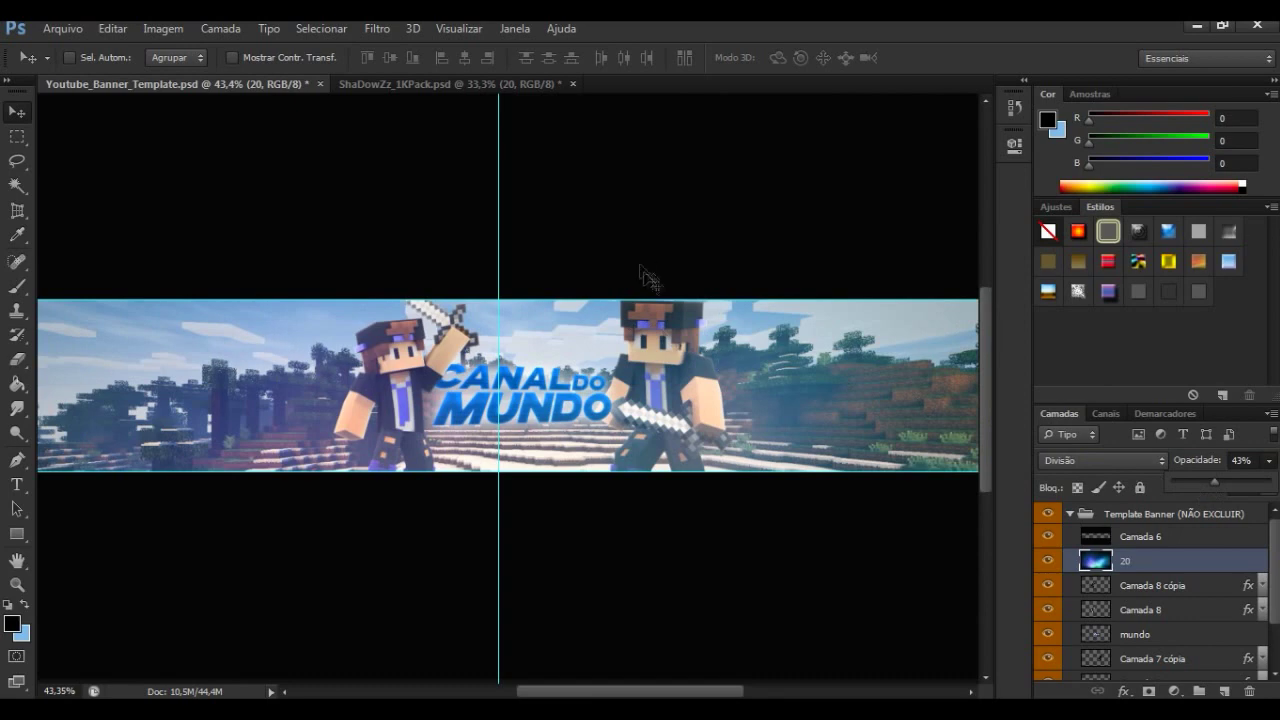
Step: Set layer 20 to 64% opacity and move it below Camada 7
scroll(645, 275, "down", 1)
scroll(640, 252, "down", 1)
scroll(642, 250, "up", 1)
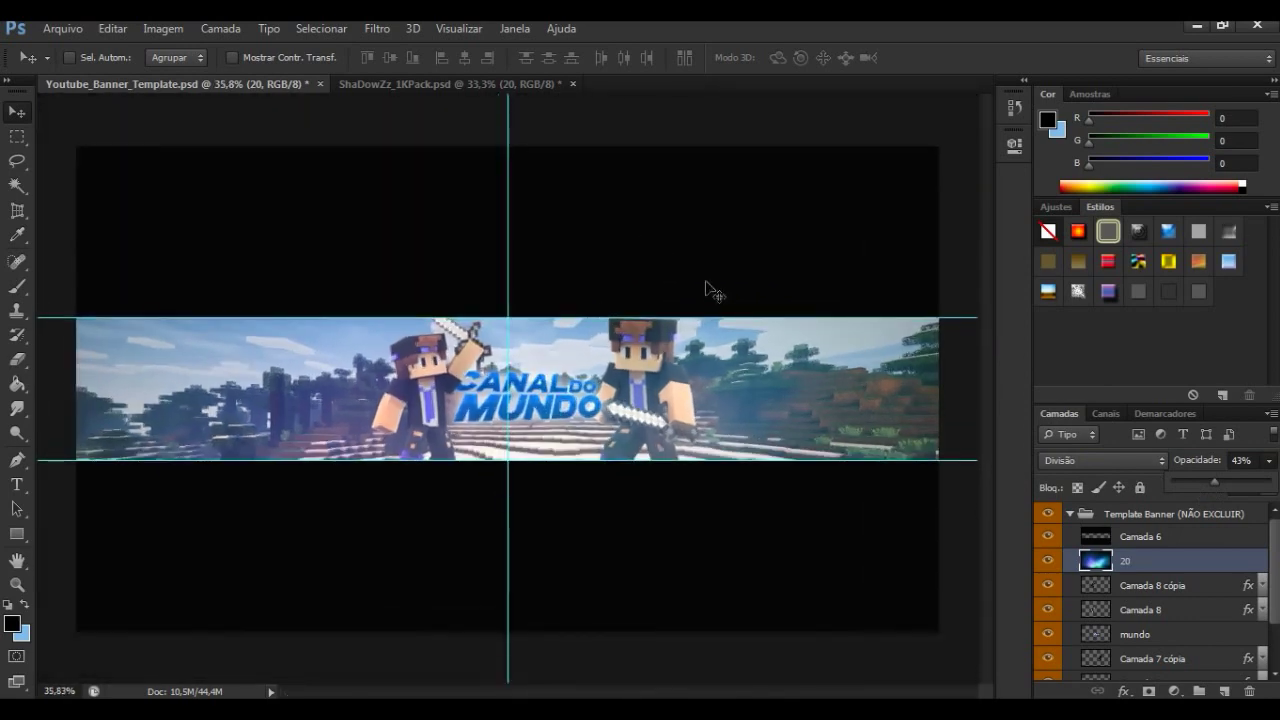
scroll(687, 295, "up", 1)
left_click_drag(1192, 566, 1185, 683)
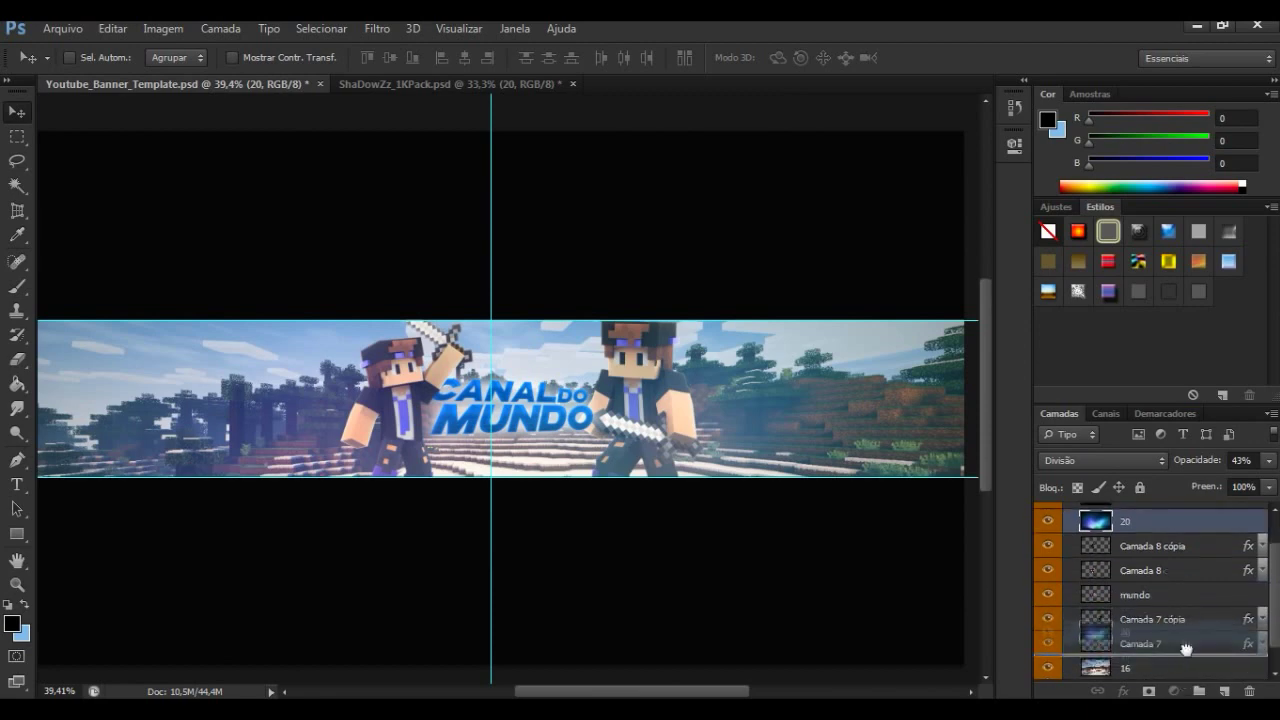
left_click_drag(1185, 683, 1190, 632)
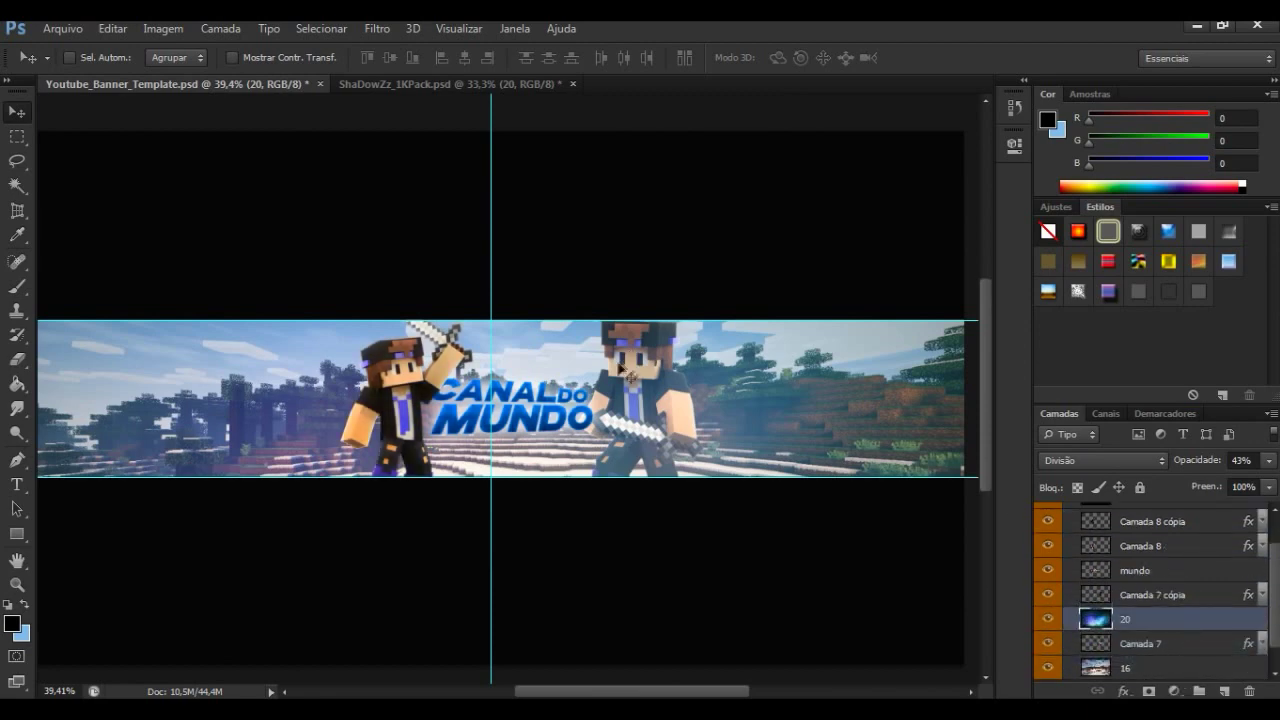
scroll(630, 355, "down", 1)
left_click(1268, 462)
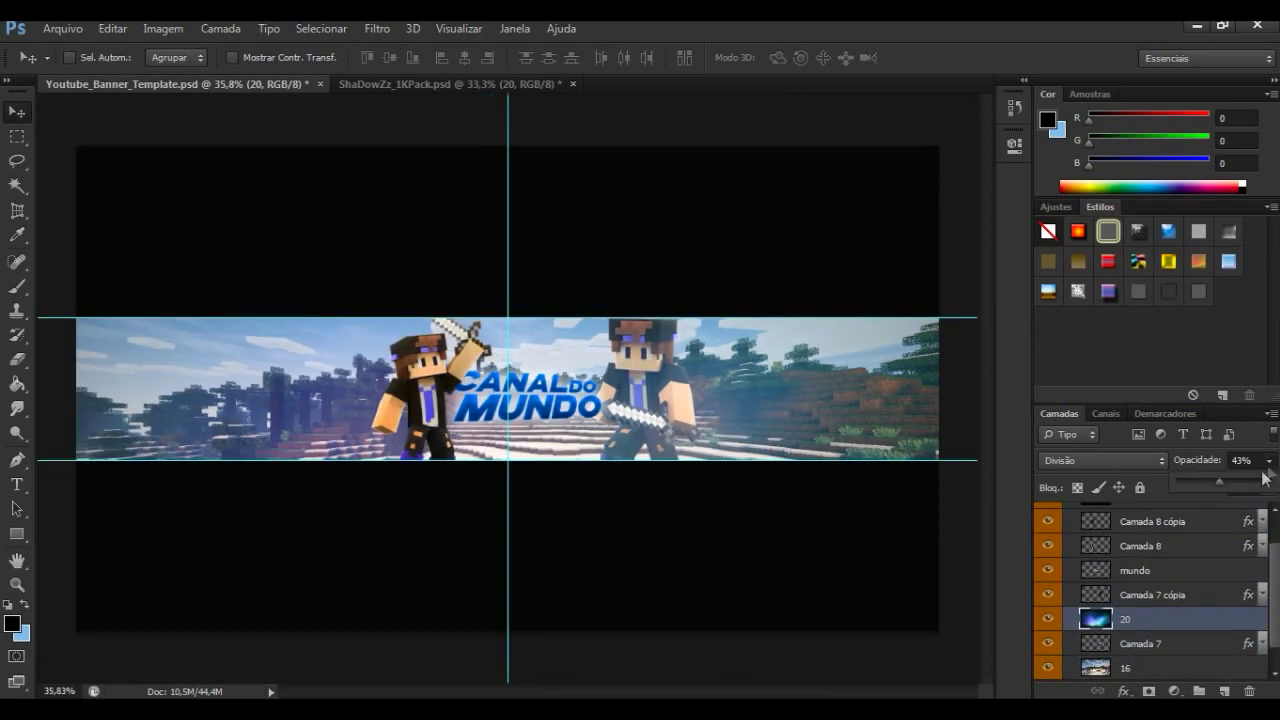
left_click_drag(1237, 484, 1241, 484)
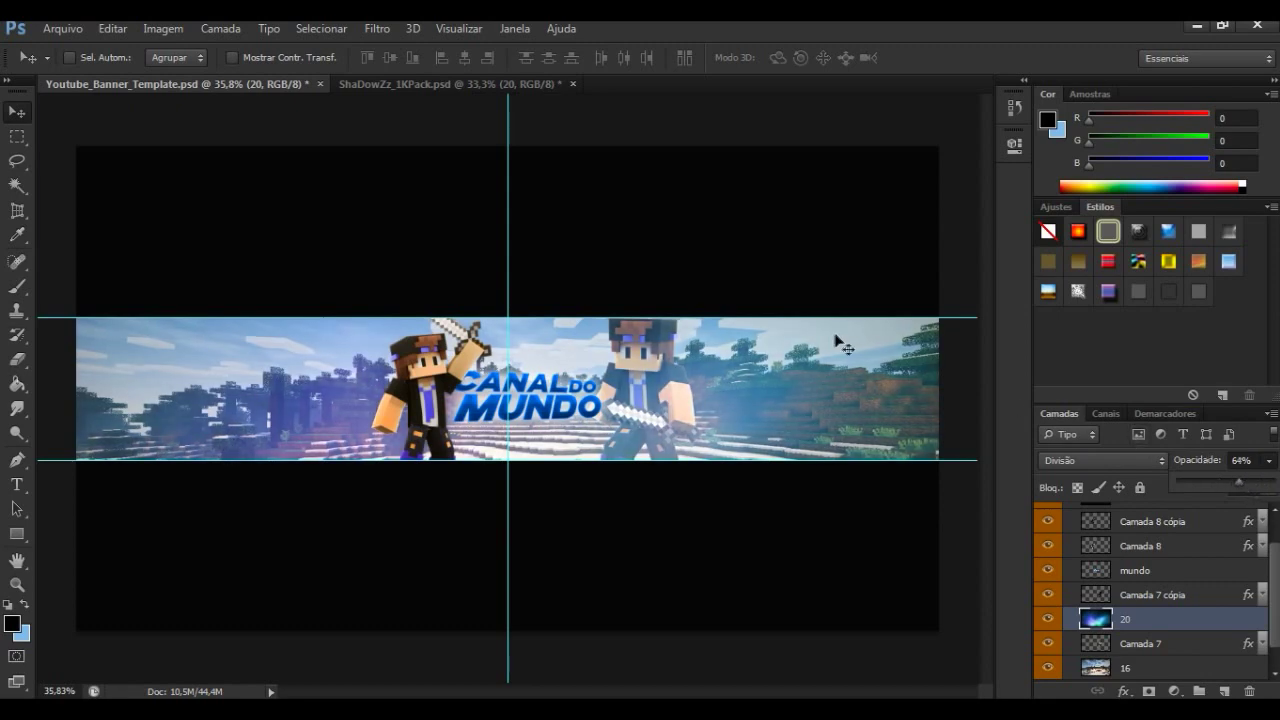
left_click_drag(1210, 626, 1202, 660)
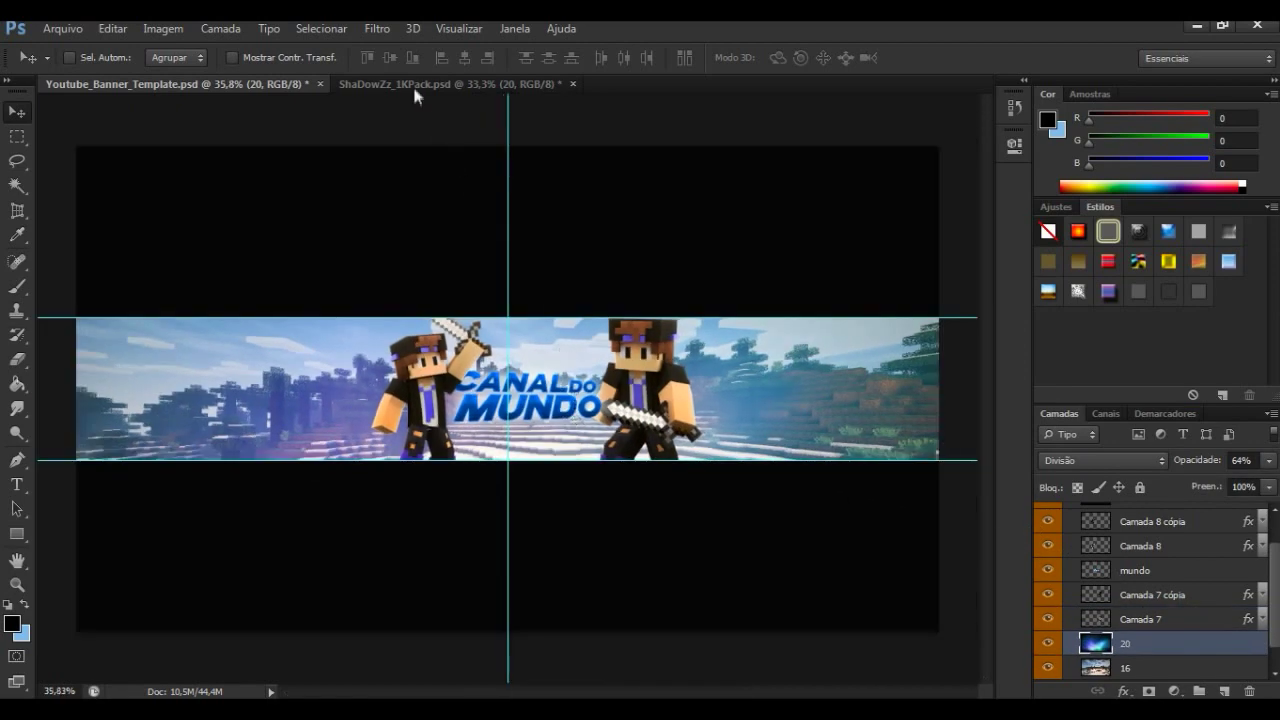
left_click(414, 86)
Step: Cycle the pack's light-layer visibility to show the white comet layer 15 and select it
left_click(1049, 668)
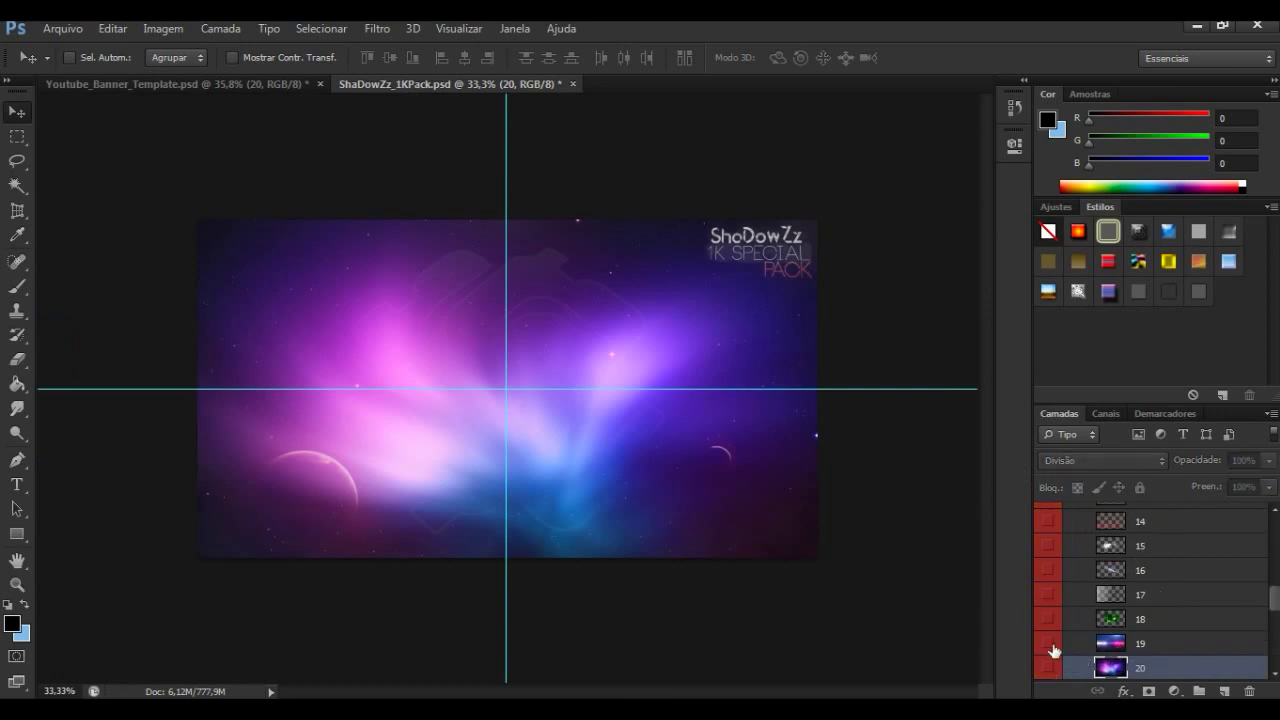
left_click(1048, 643)
left_click(1049, 619)
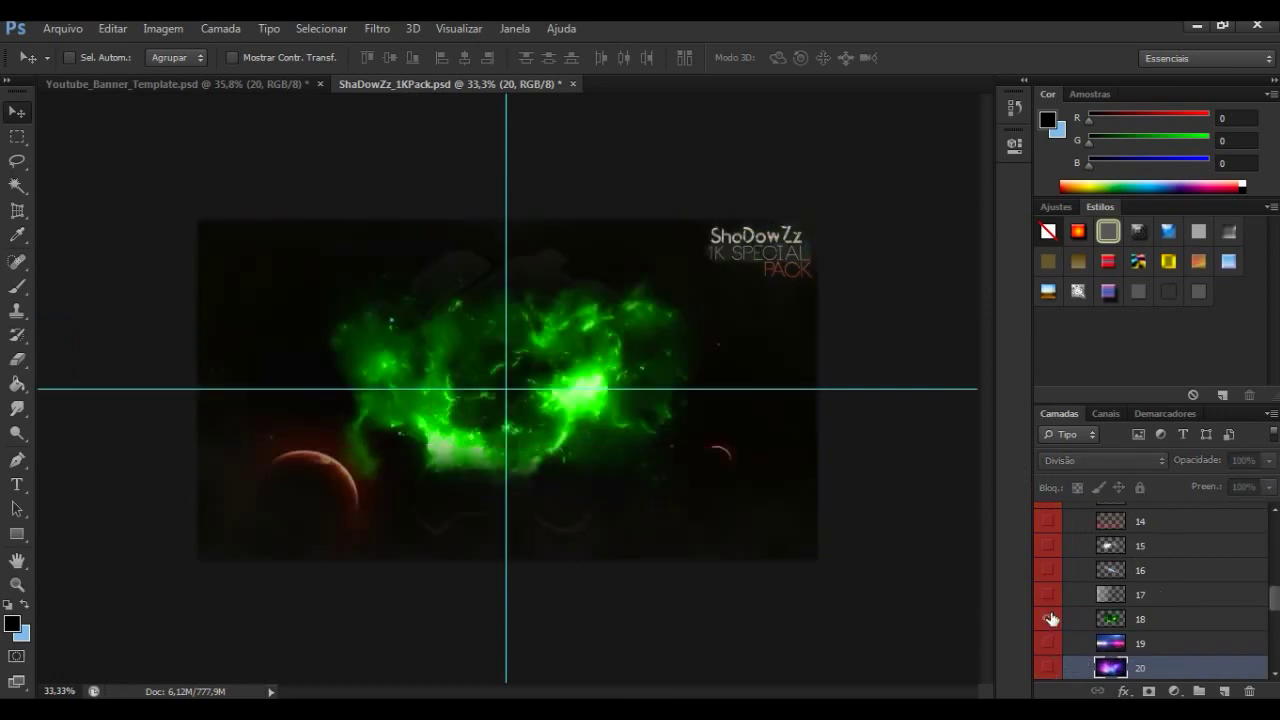
left_click(1049, 595)
left_click(1048, 570)
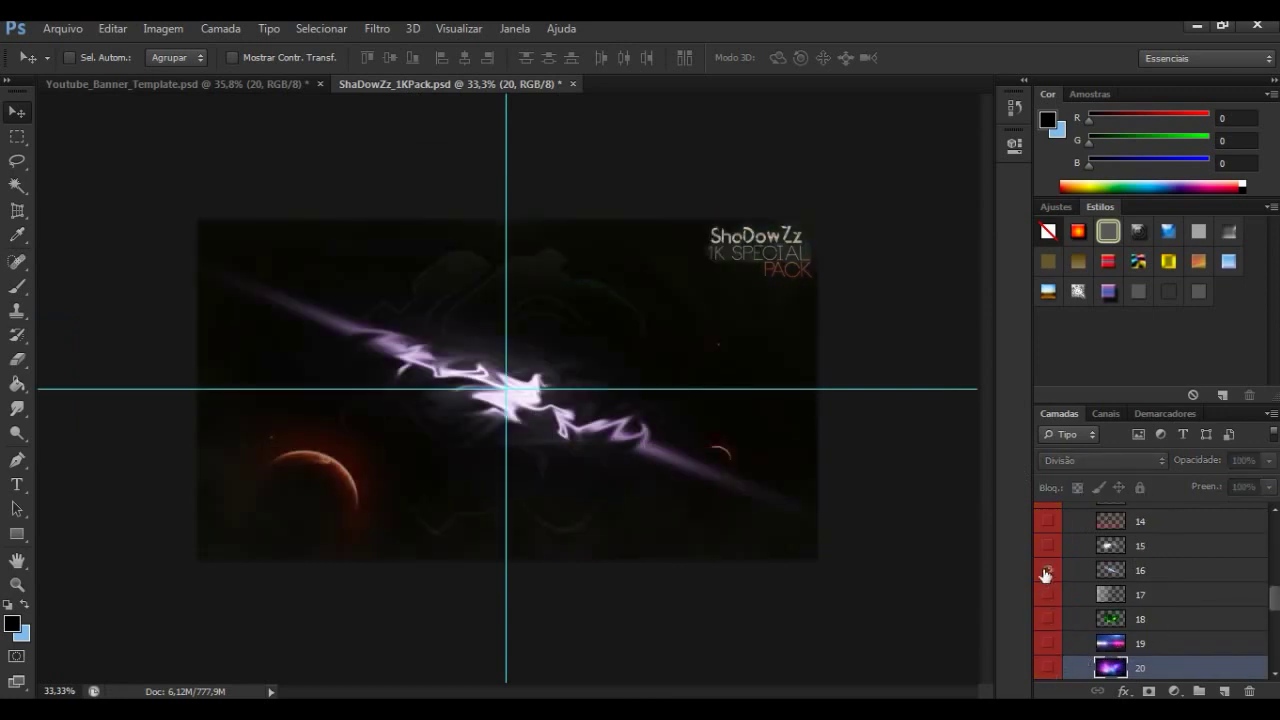
left_click(1048, 546)
left_click(1244, 546)
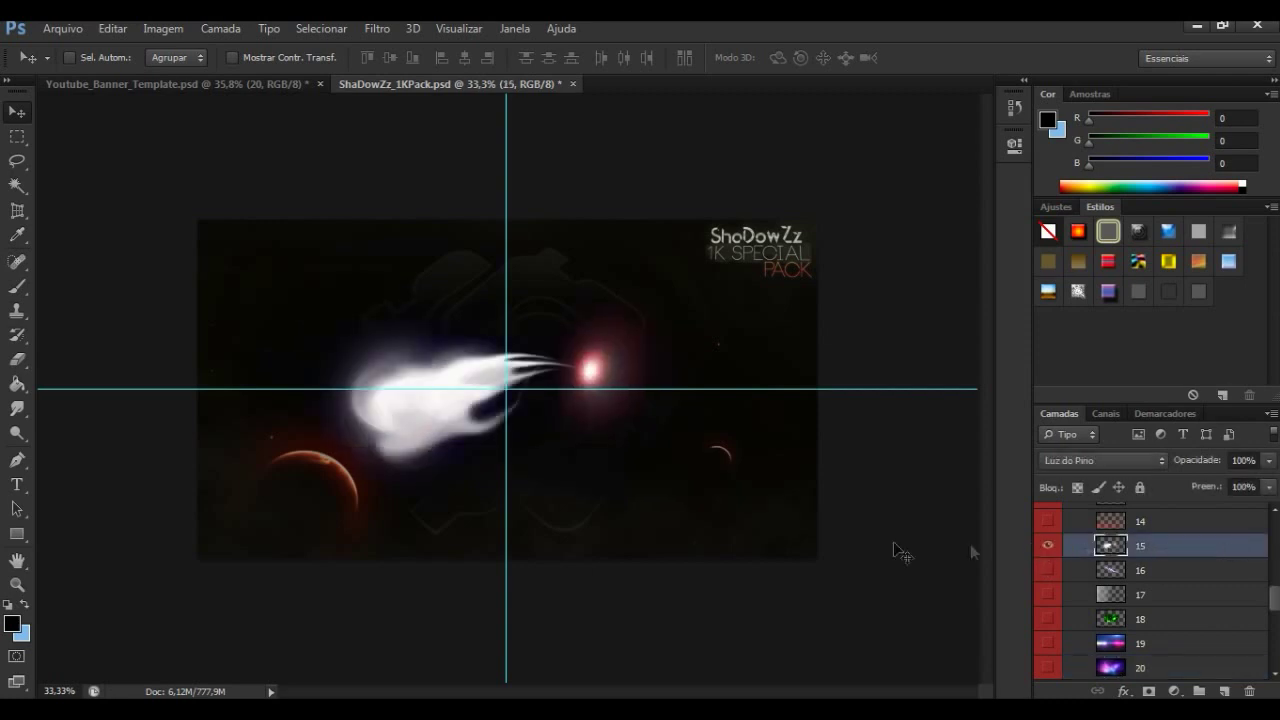
Step: Erase the red glow at the comet's tip with a 116 px eraser
left_click(17, 358)
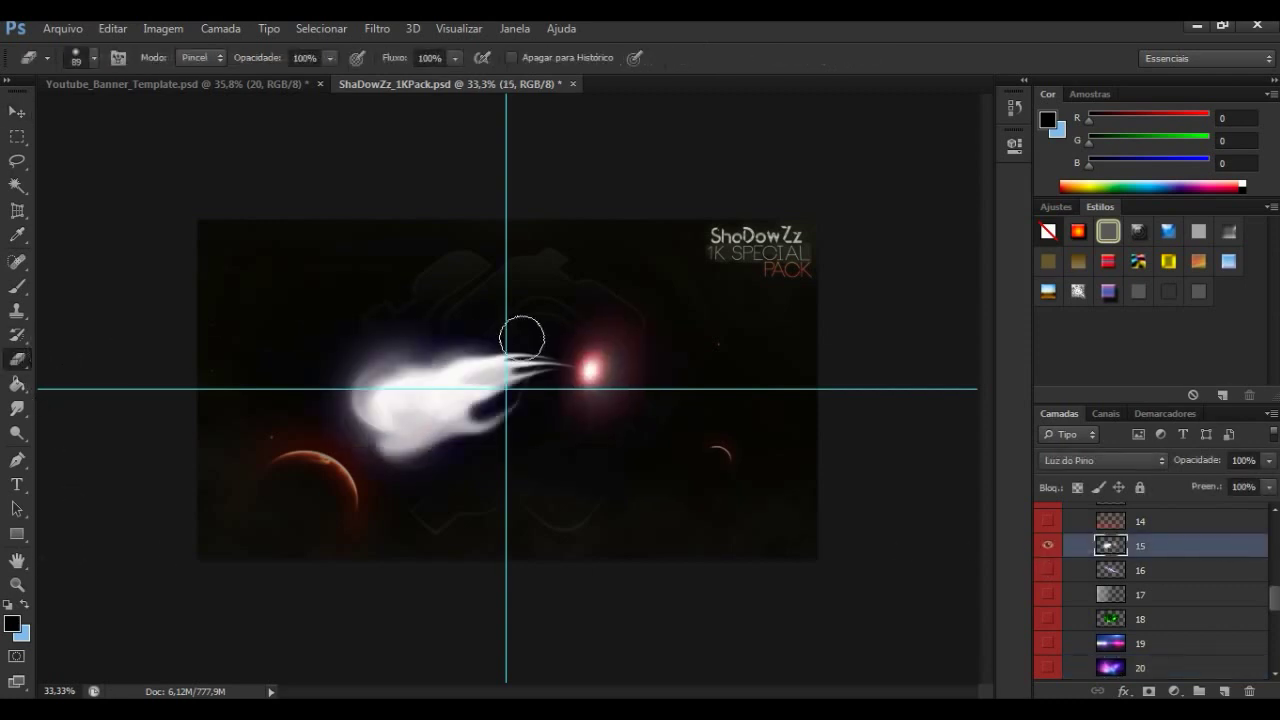
right_click(655, 366)
left_click_drag(775, 403, 777, 403)
key("Return")
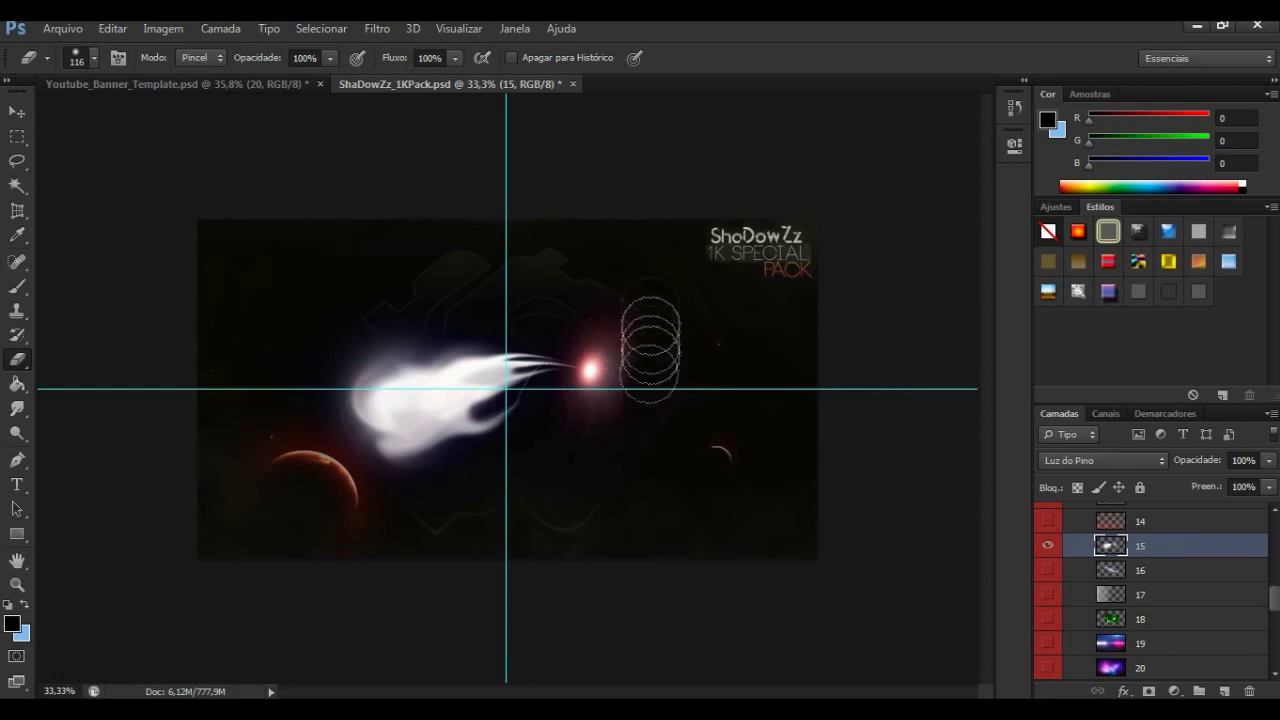
mouse_move(588, 335)
left_mouse_down()
mouse_move(600, 423)
mouse_move(577, 390)
left_mouse_up()
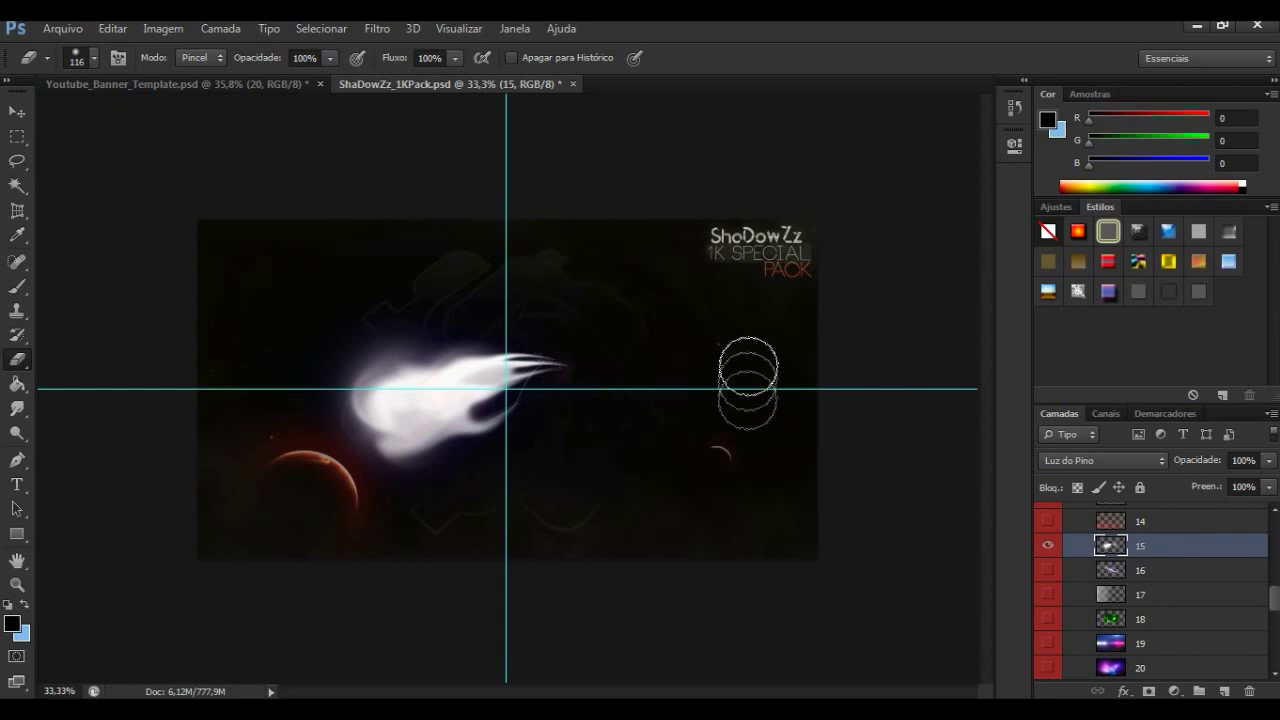
left_click(17, 111)
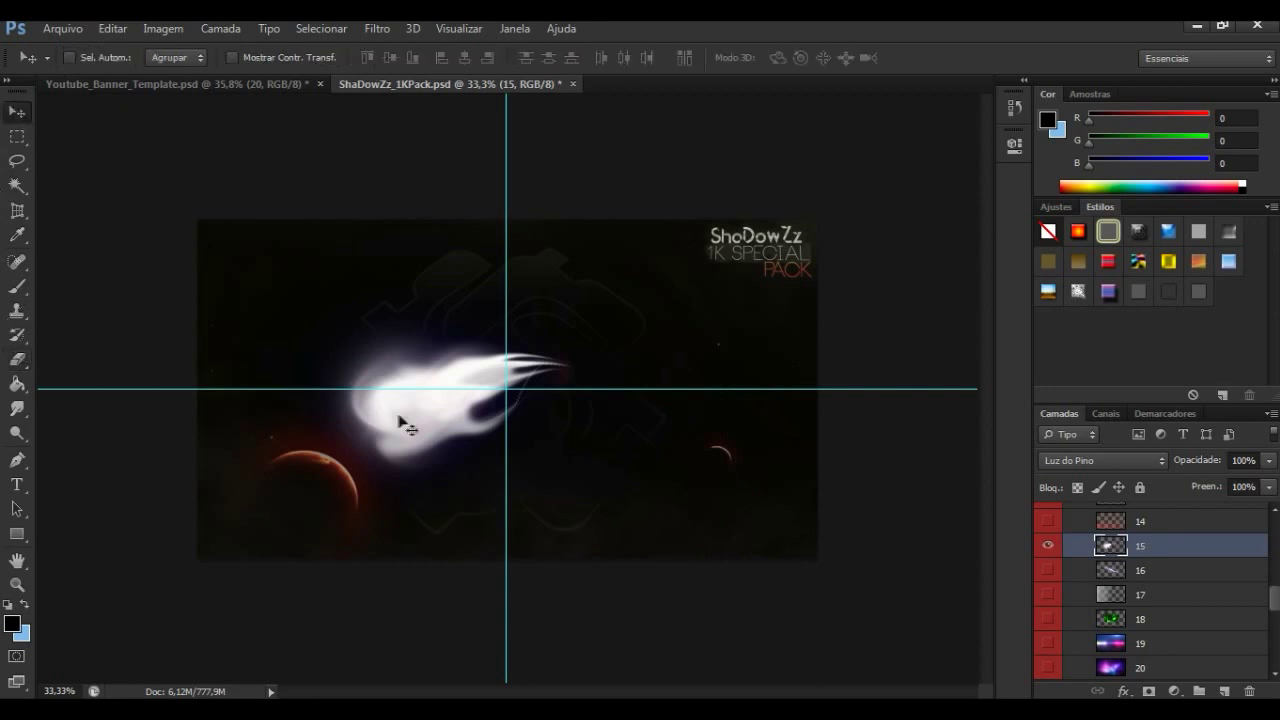
Step: Copy layer 15 into the banner below Camada 6, positioned by the right character's sword
left_click_drag(281, 240, 455, 367)
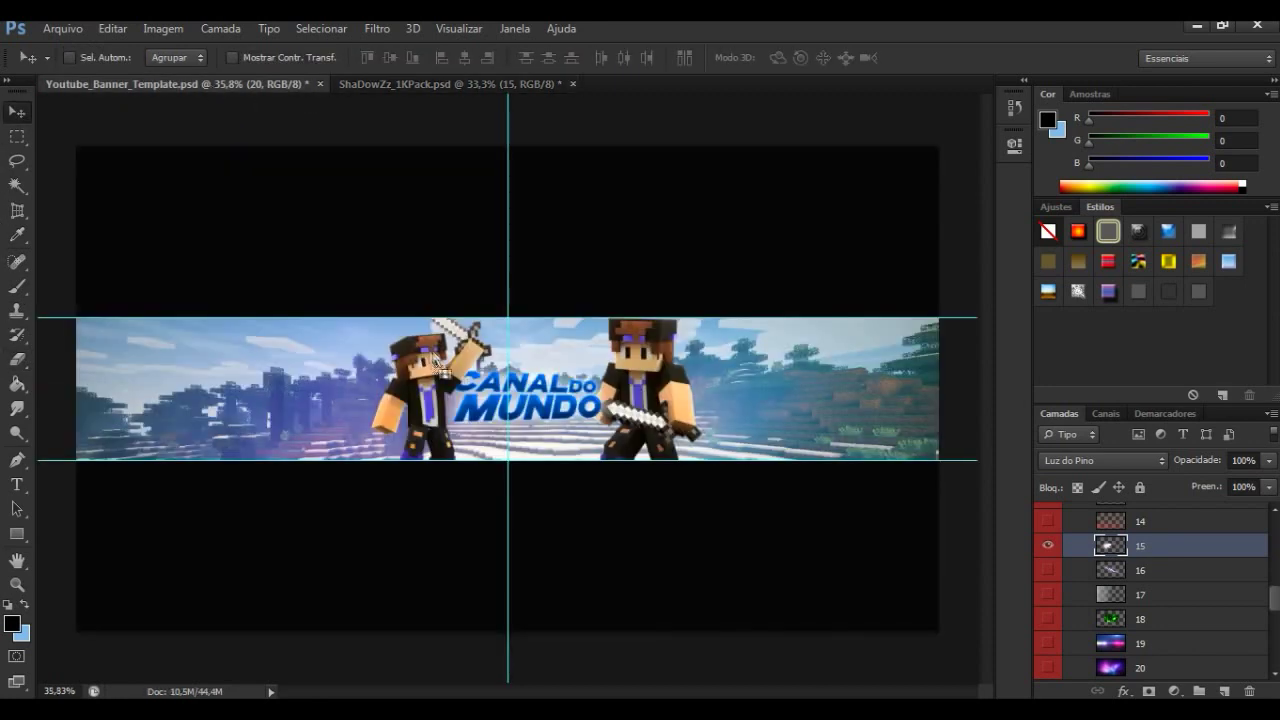
scroll(1183, 660, "up", 2)
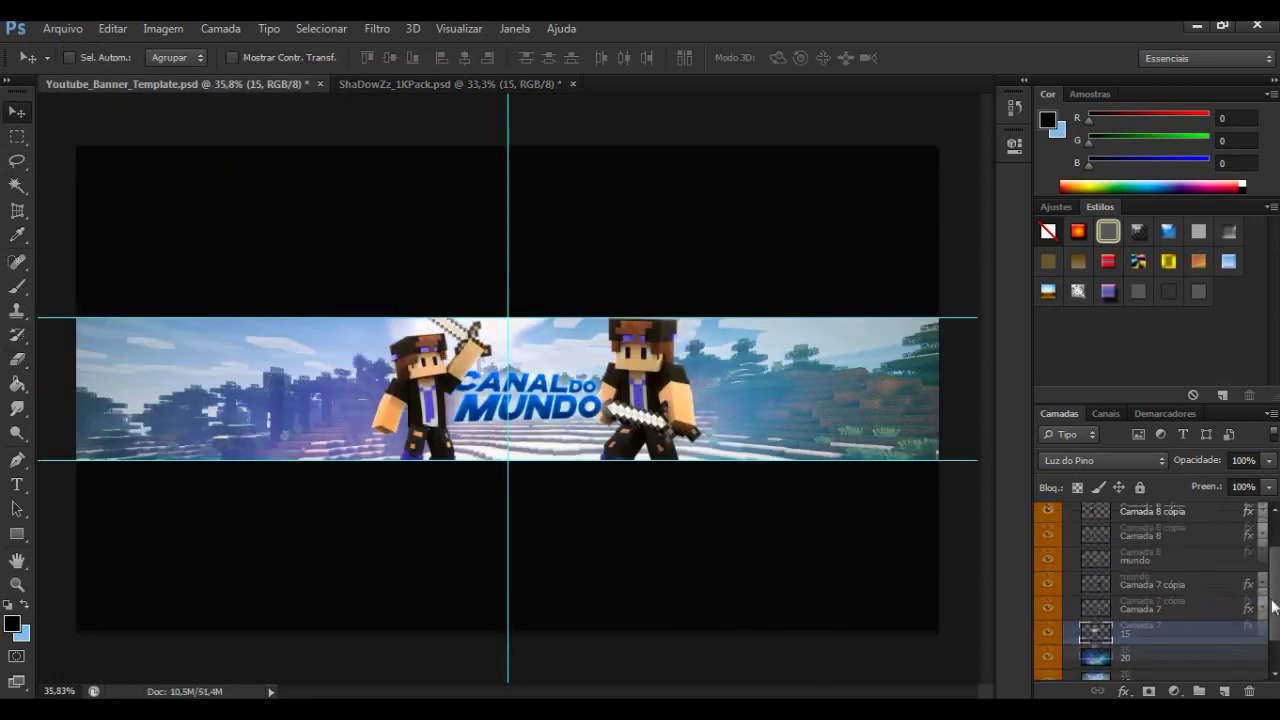
left_click_drag(1183, 670, 1160, 540)
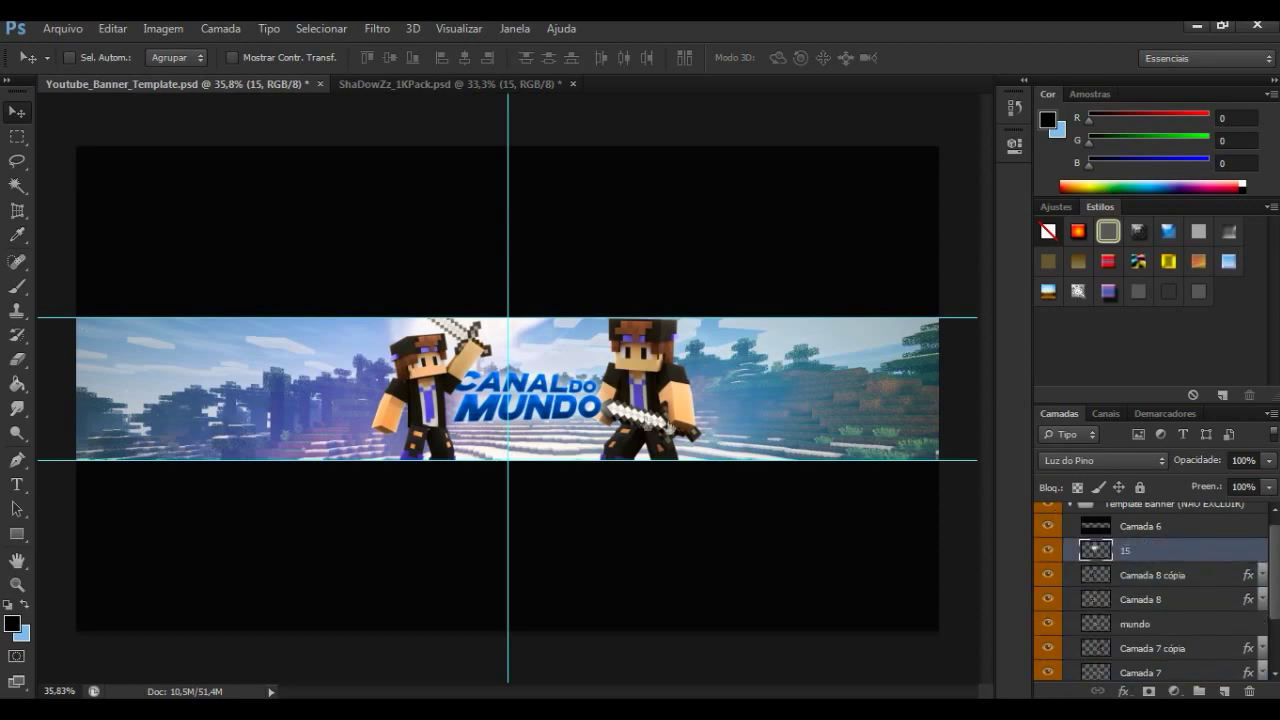
left_click_drag(670, 466, 702, 418)
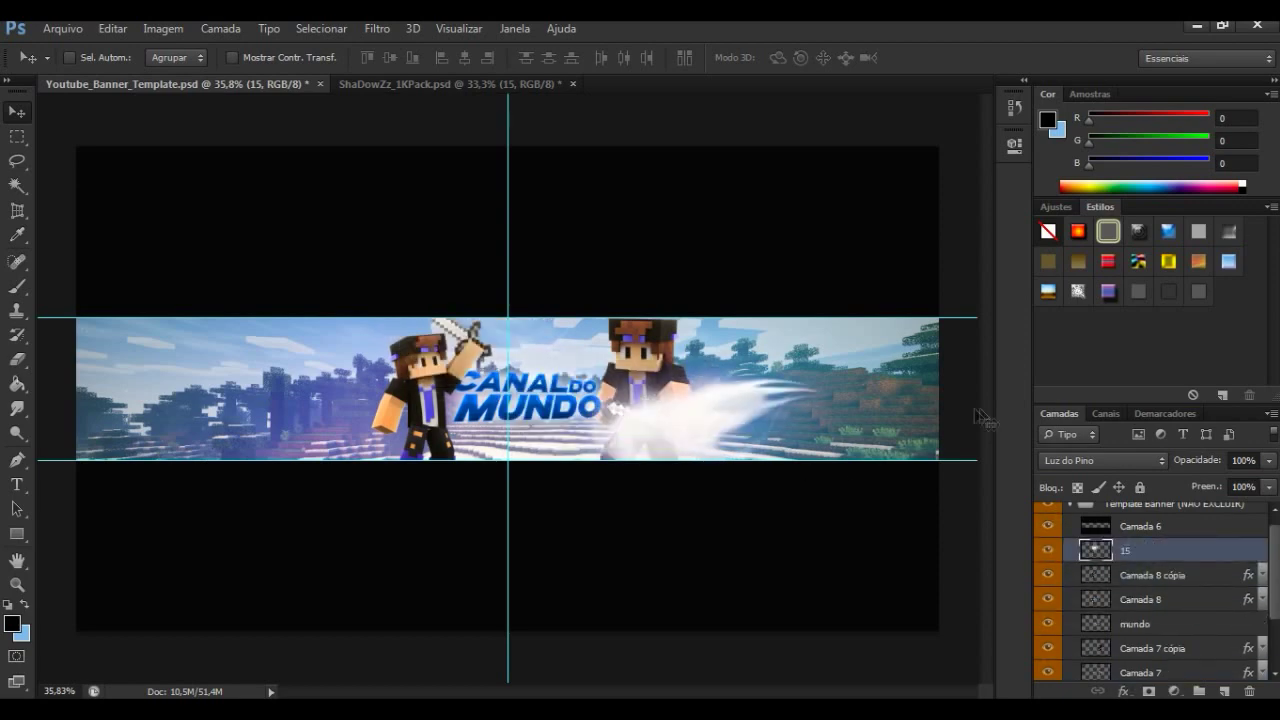
Step: Lower the comet layer's opacity to 59%
left_click(1266, 486)
left_click_drag(1262, 484, 1229, 480)
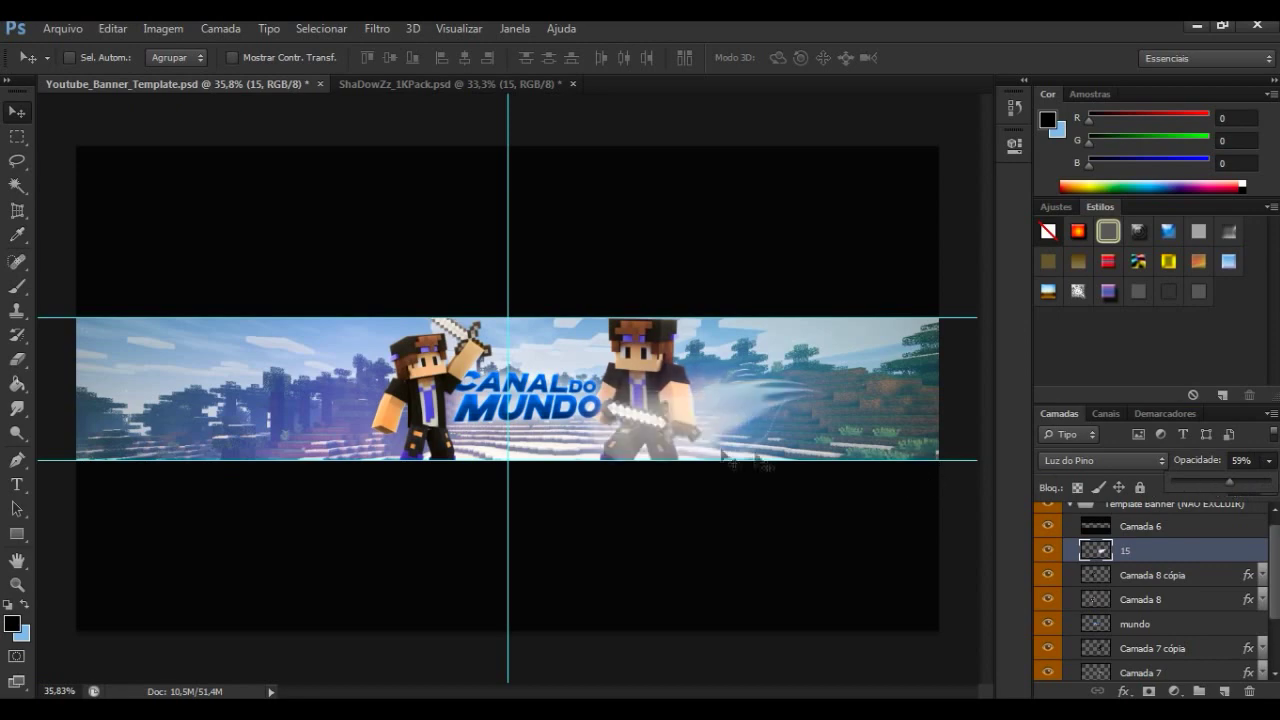
scroll(534, 425, "up", 3)
left_click_drag(641, 693, 668, 690)
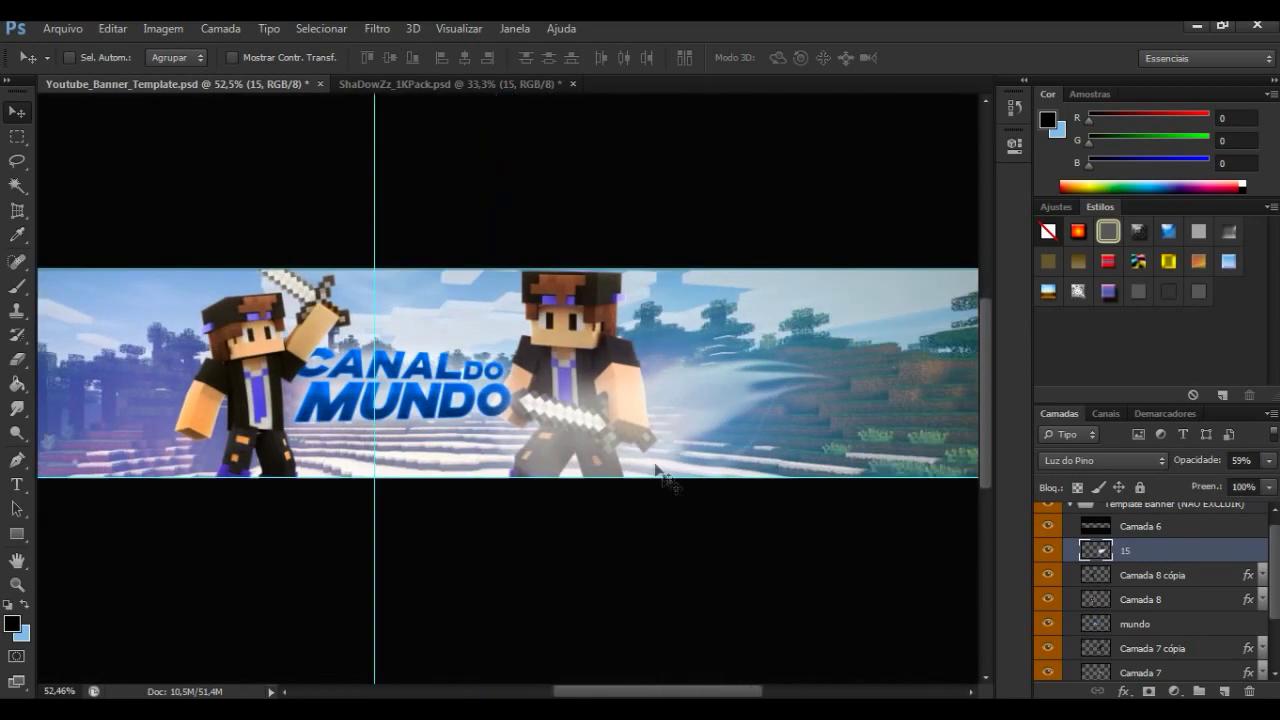
left_click_drag(597, 401, 596, 398)
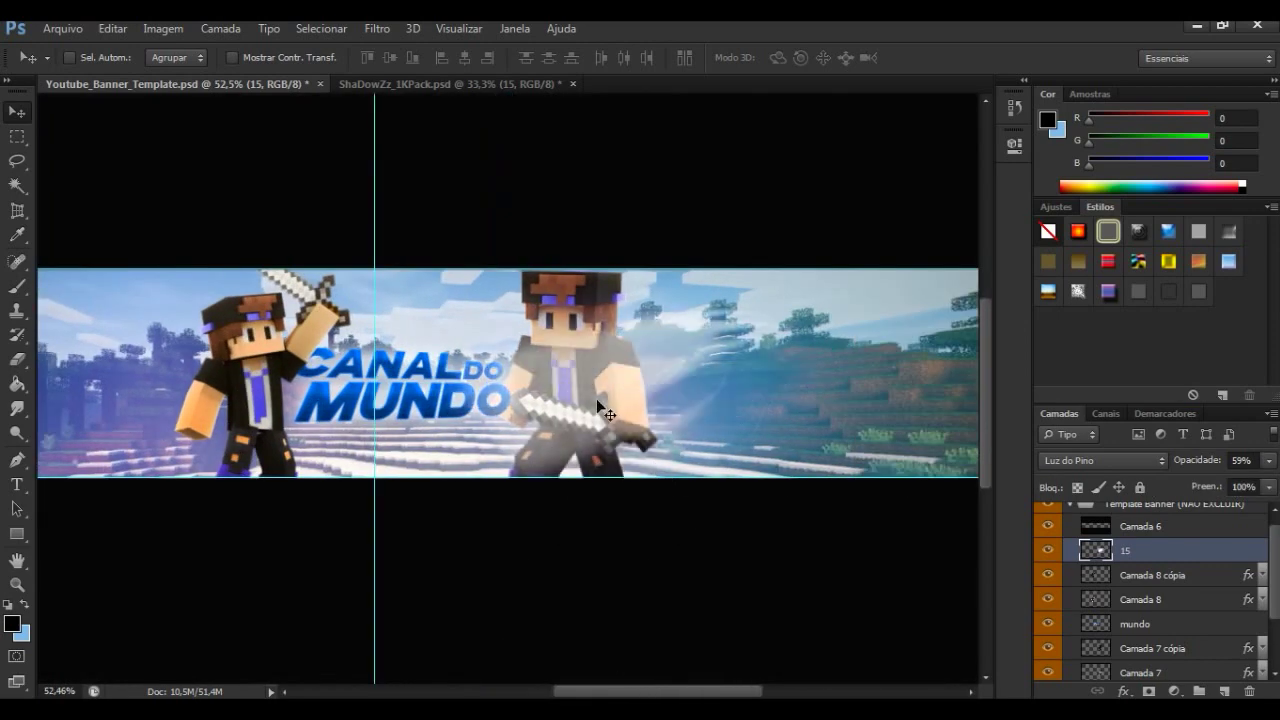
key("ctrl+t")
Step: Shrink the light streak to about 70%, place it on the sword, and raise opacity to 81%
scroll(770, 302, "down", 3)
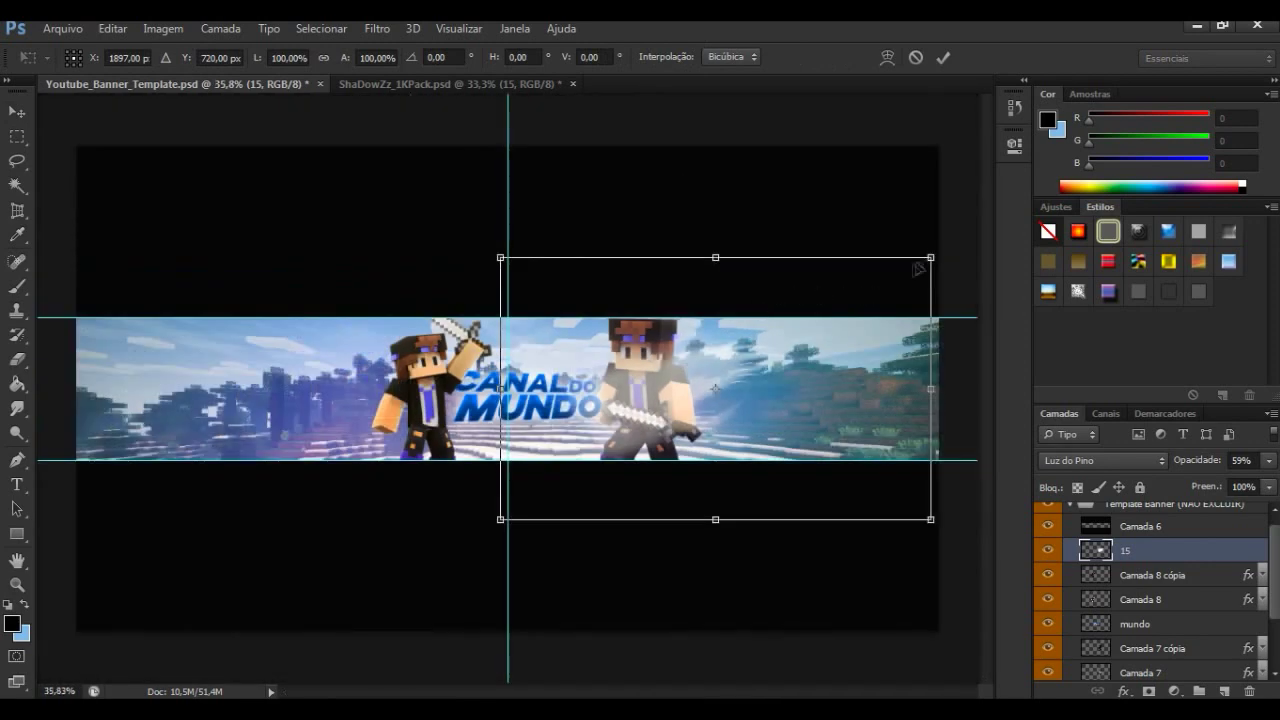
left_click_drag(930, 257, 801, 336)
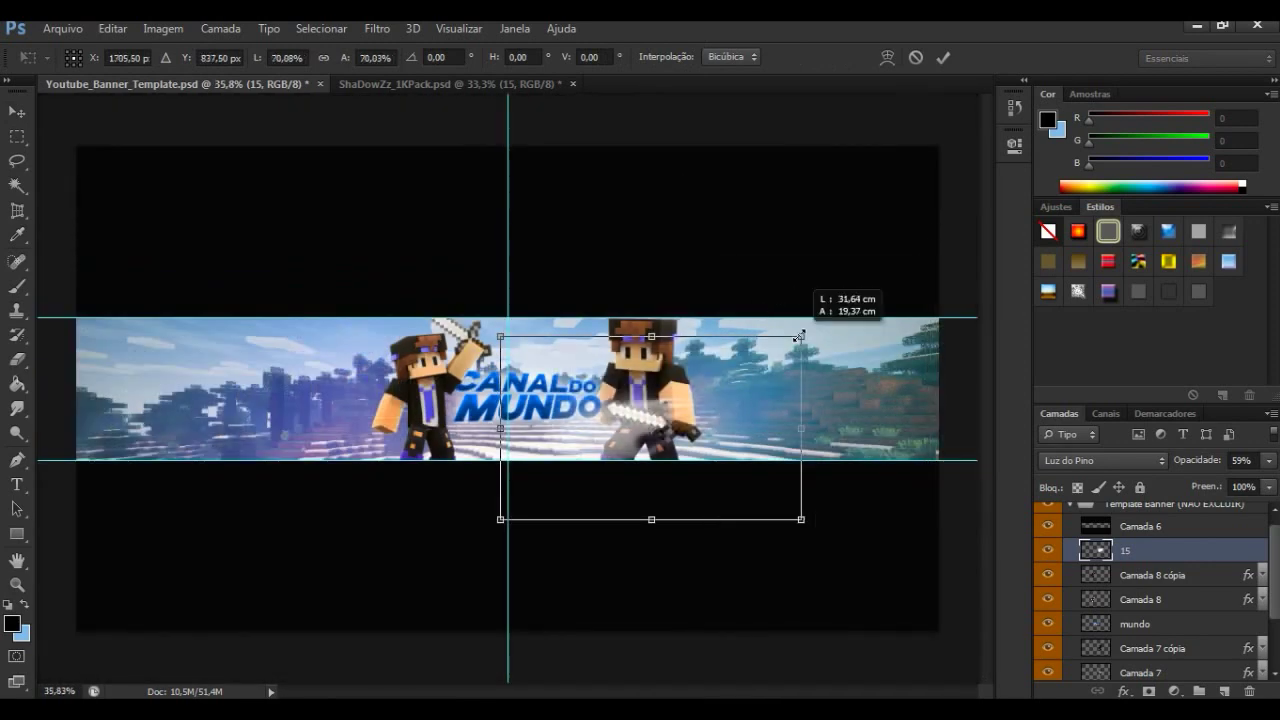
key("v")
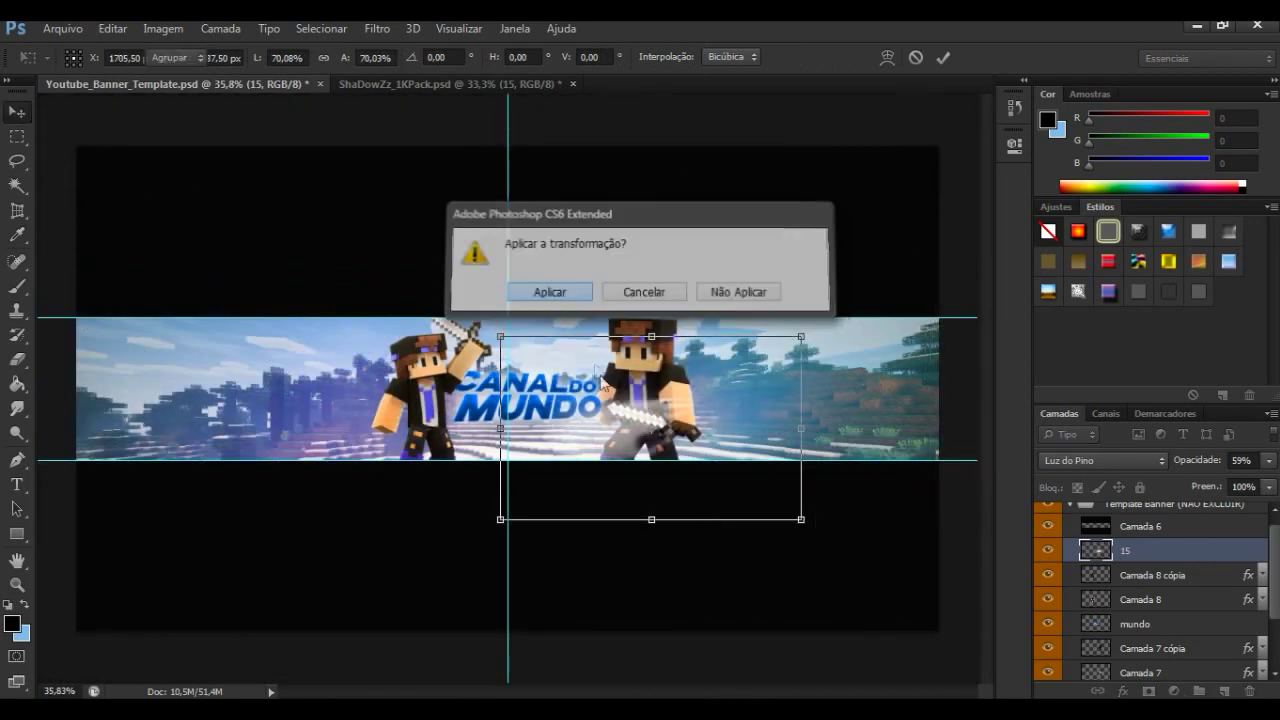
key("Return")
scroll(597, 450, "up", 1)
scroll(662, 430, "up", 1)
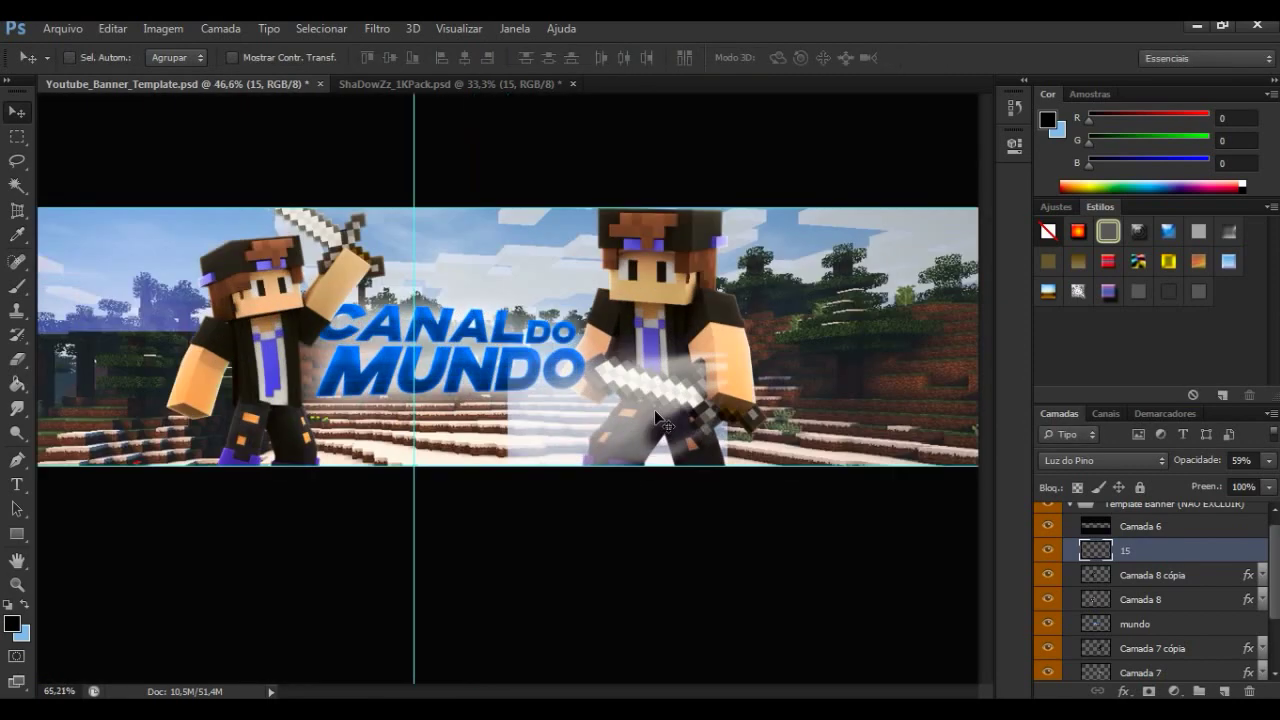
left_click_drag(661, 403, 661, 403)
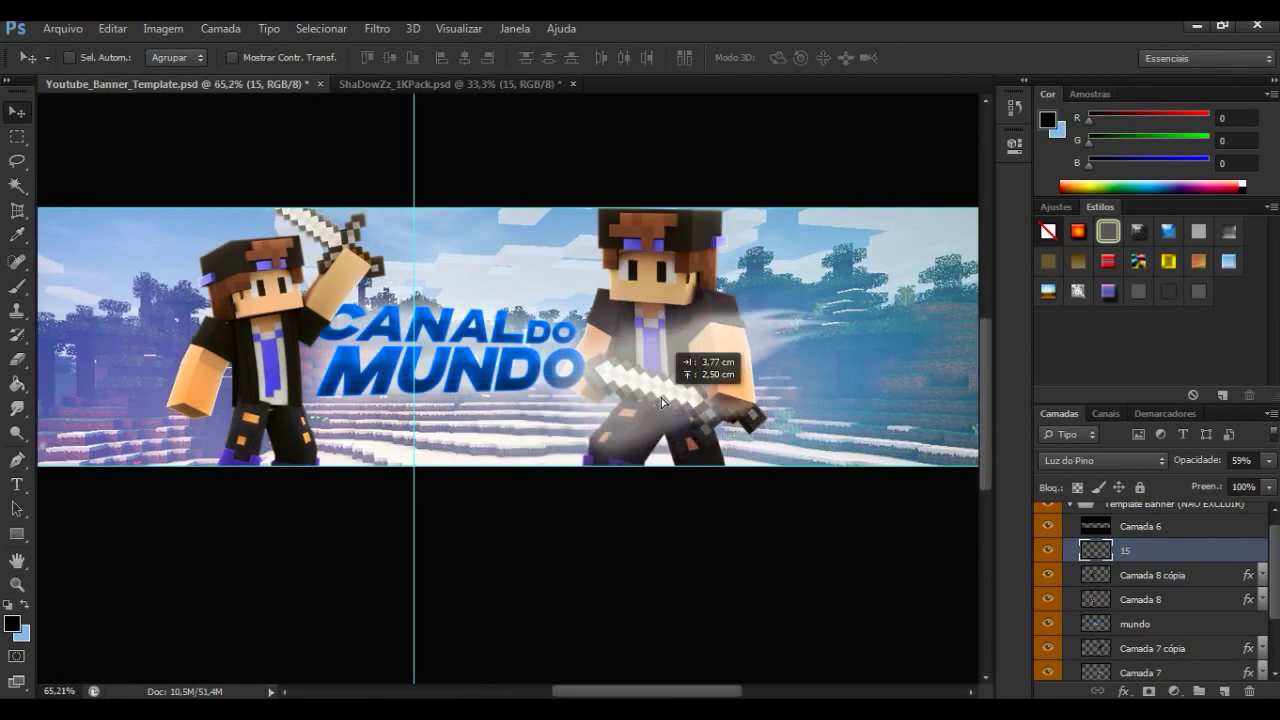
left_click(1268, 460)
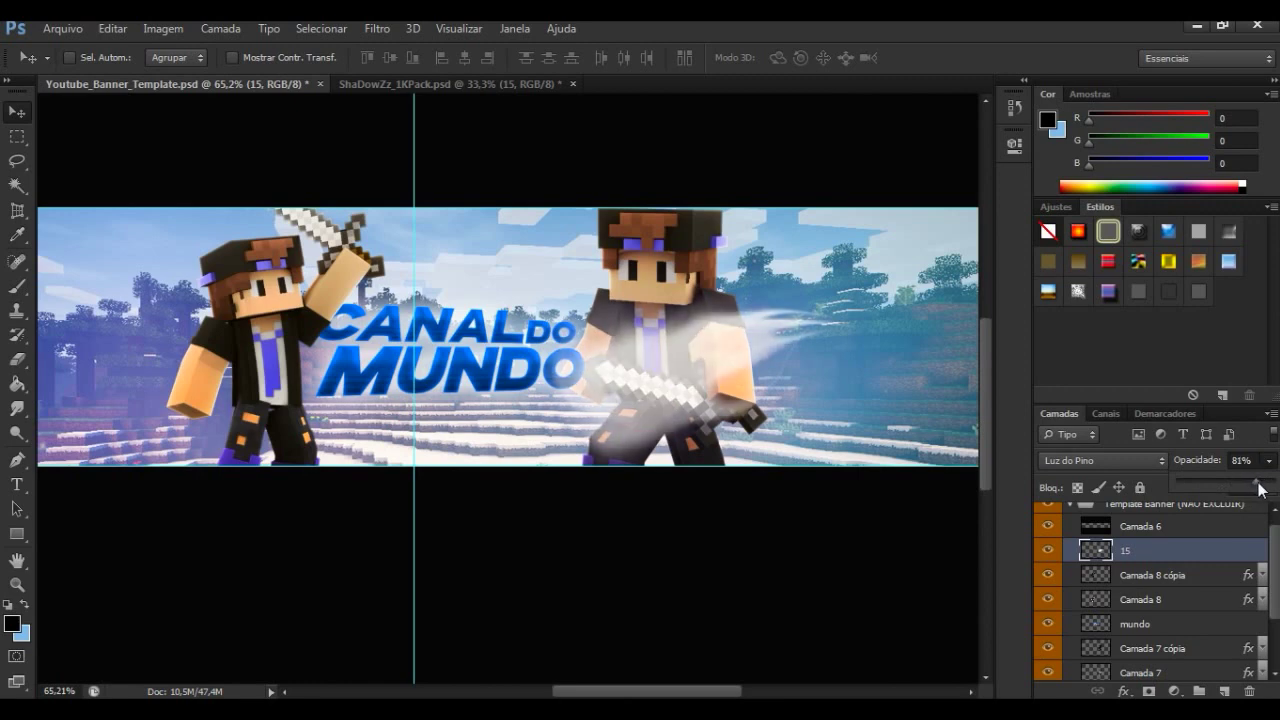
left_click_drag(1261, 487, 1261, 487)
Step: Rotate the streak about 1.6° and settle its opacity at 72%
key("ctrl+t")
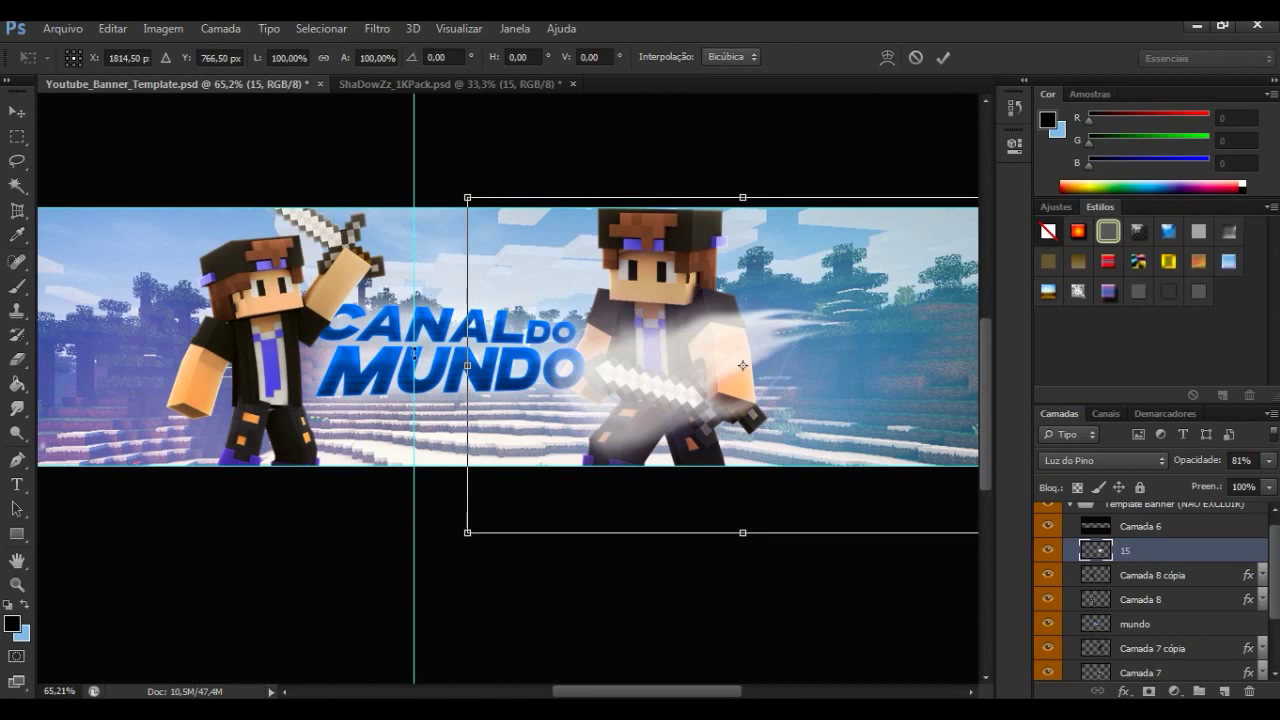
left_click_drag(460, 182, 493, 140)
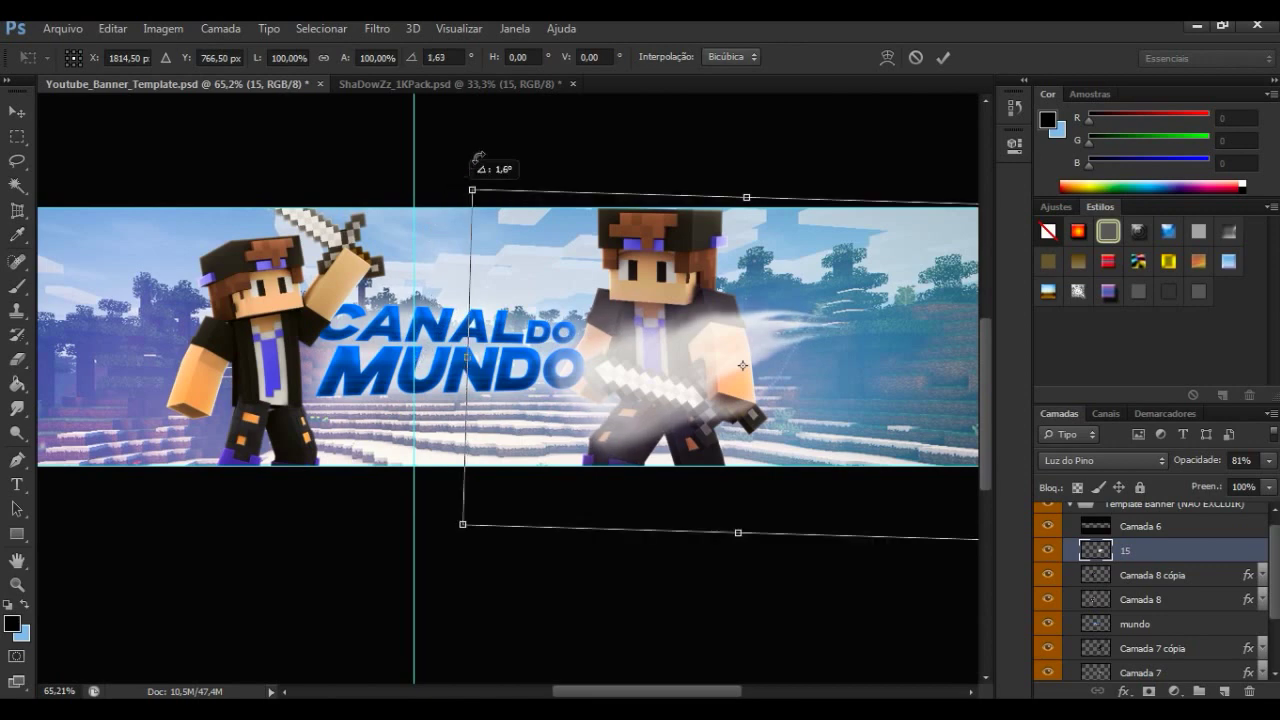
key("Return")
key("ctrl+minus")
left_click_drag(1176, 463, 1180, 463)
left_click_drag(1269, 464, 1269, 483)
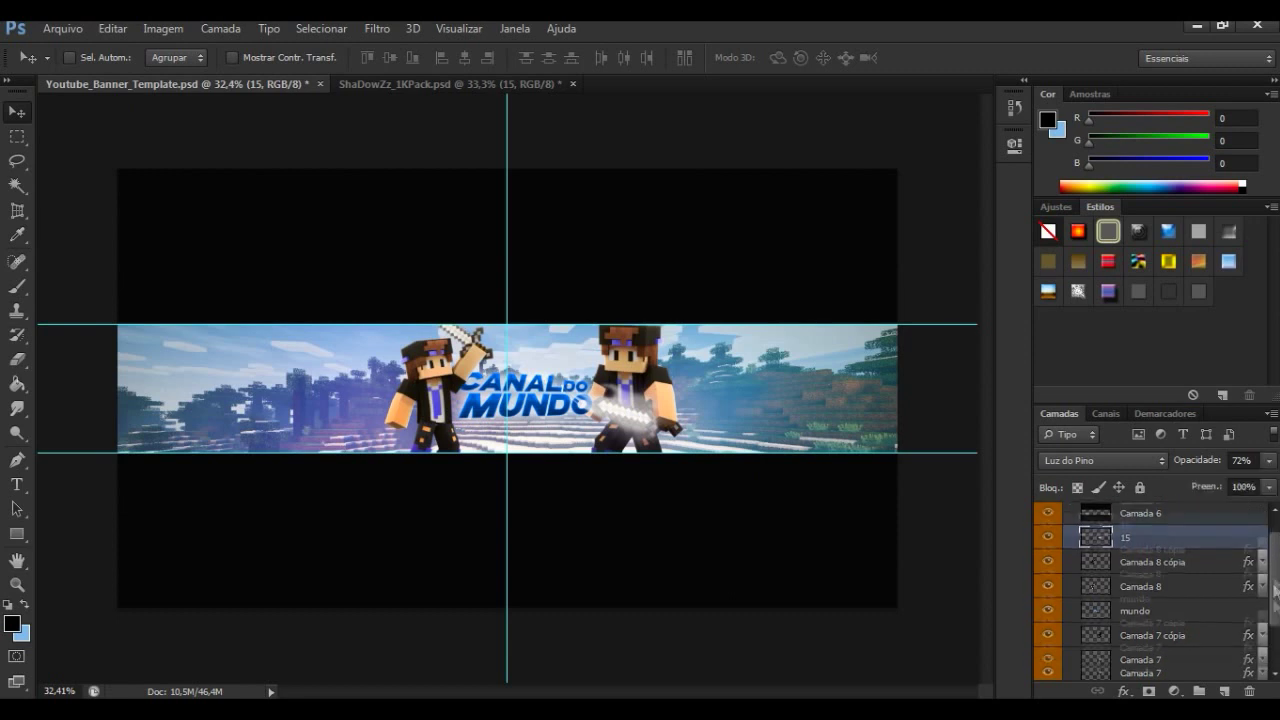
Step: Add Camada 9 between layers 20 and 16, fill it black, and set it to 77% opacity
left_click(1224, 691)
left_click_drag(1192, 517, 1165, 655)
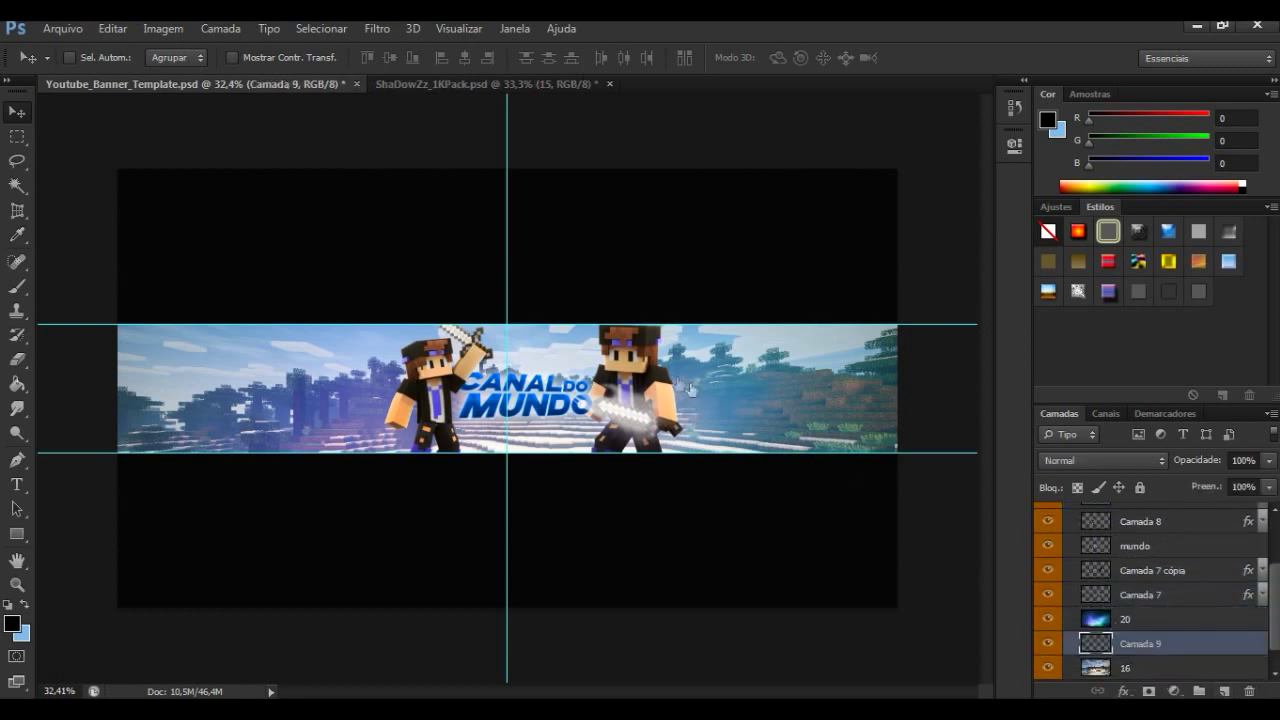
left_click(17, 388)
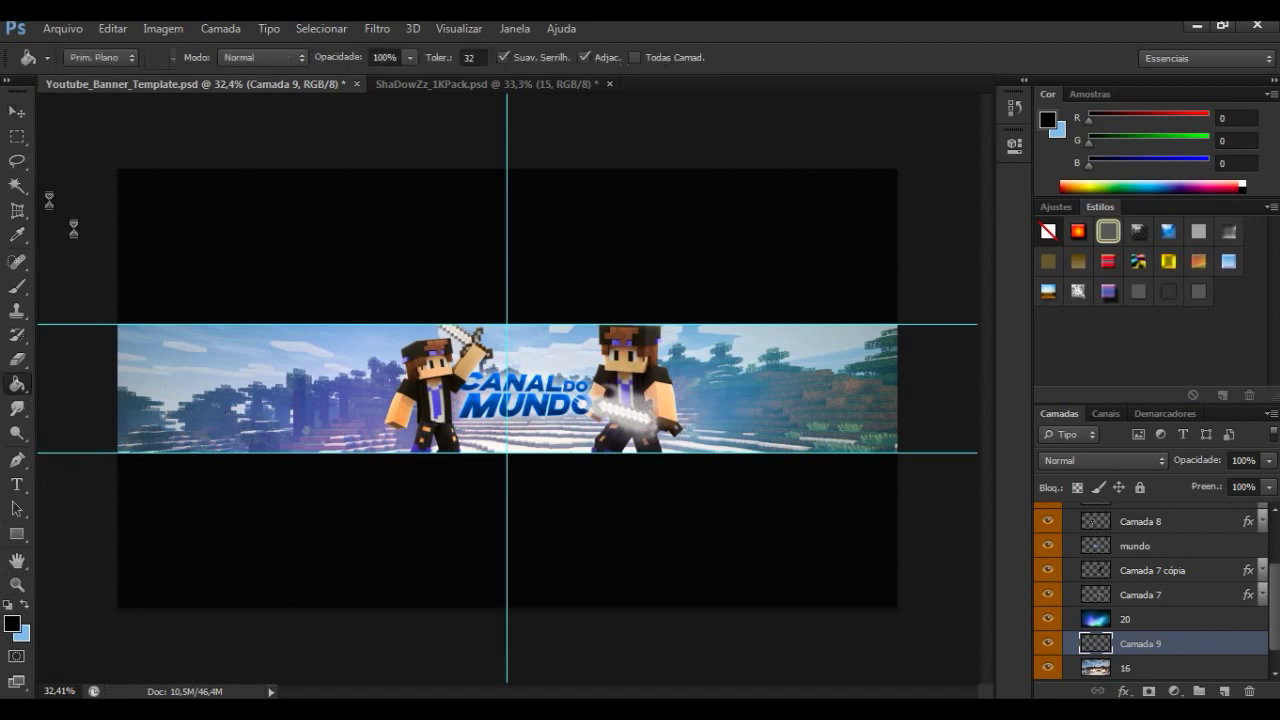
key("alt+BackSpace")
left_click(8, 114)
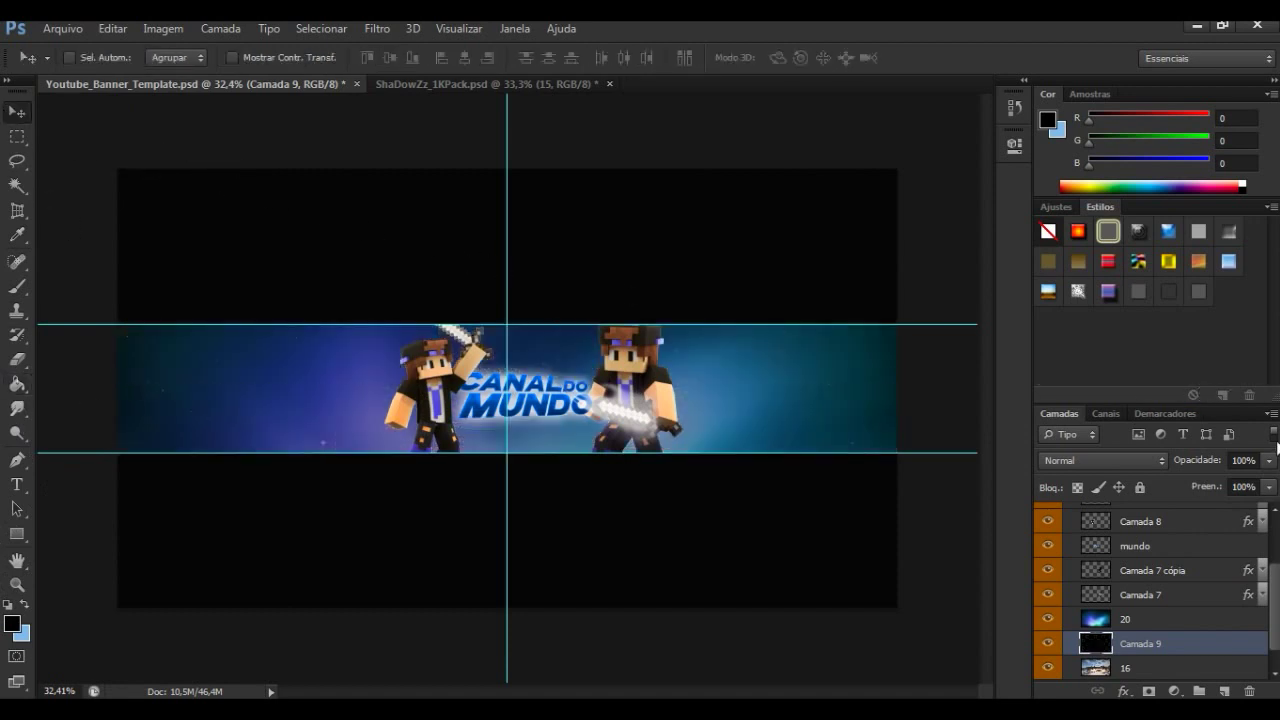
mouse_move(1268, 460)
left_mouse_down()
mouse_move(1261, 489)
mouse_move(1240, 488)
left_mouse_up()
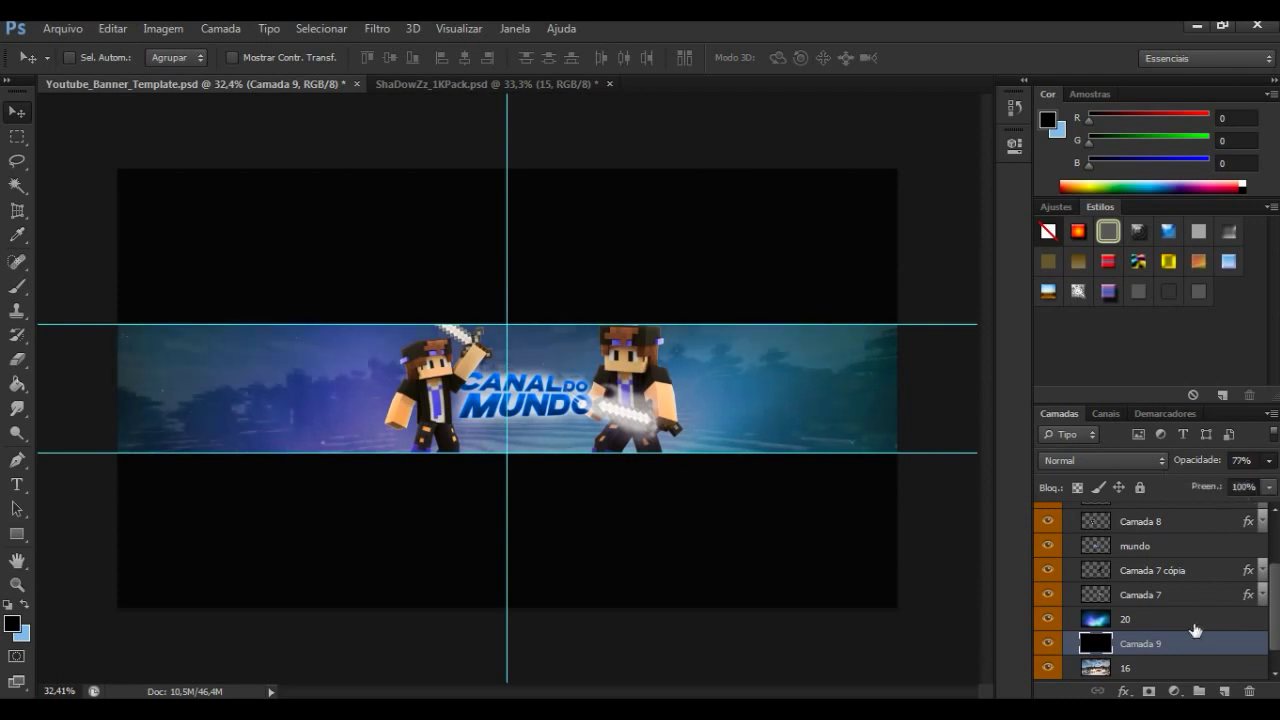
Step: Set nebula layer 20 to 50% opacity and move it into the template group under layer 15
left_click(1160, 619)
left_click(1268, 461)
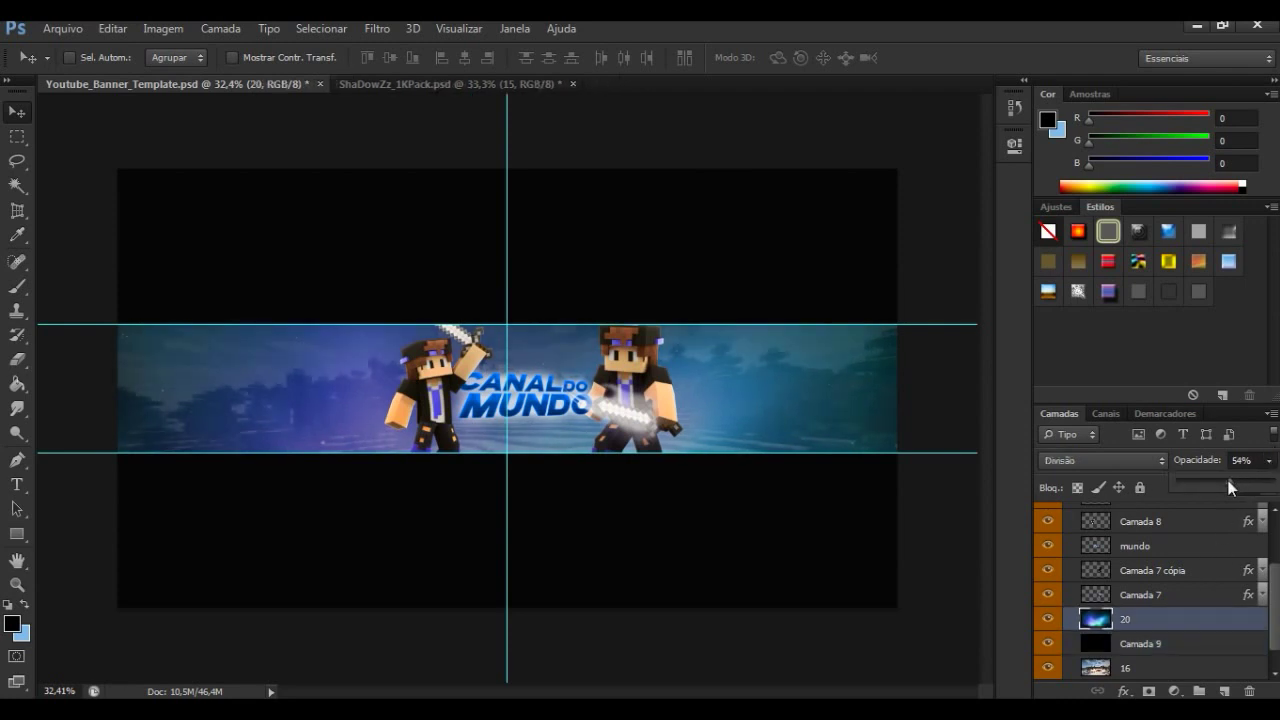
left_click_drag(1224, 484, 1226, 484)
left_click_drag(1218, 625, 1210, 497)
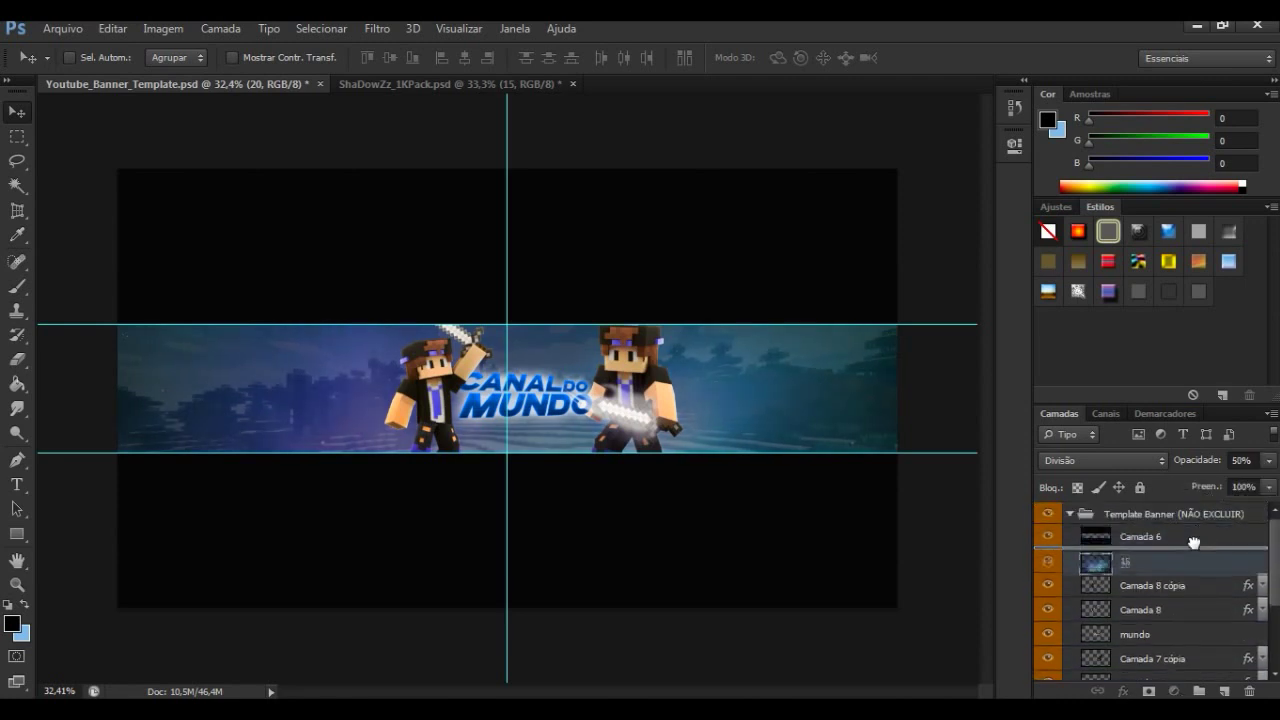
mouse_move(1210, 497)
left_mouse_down()
mouse_move(1195, 549)
mouse_move(1213, 592)
left_mouse_up()
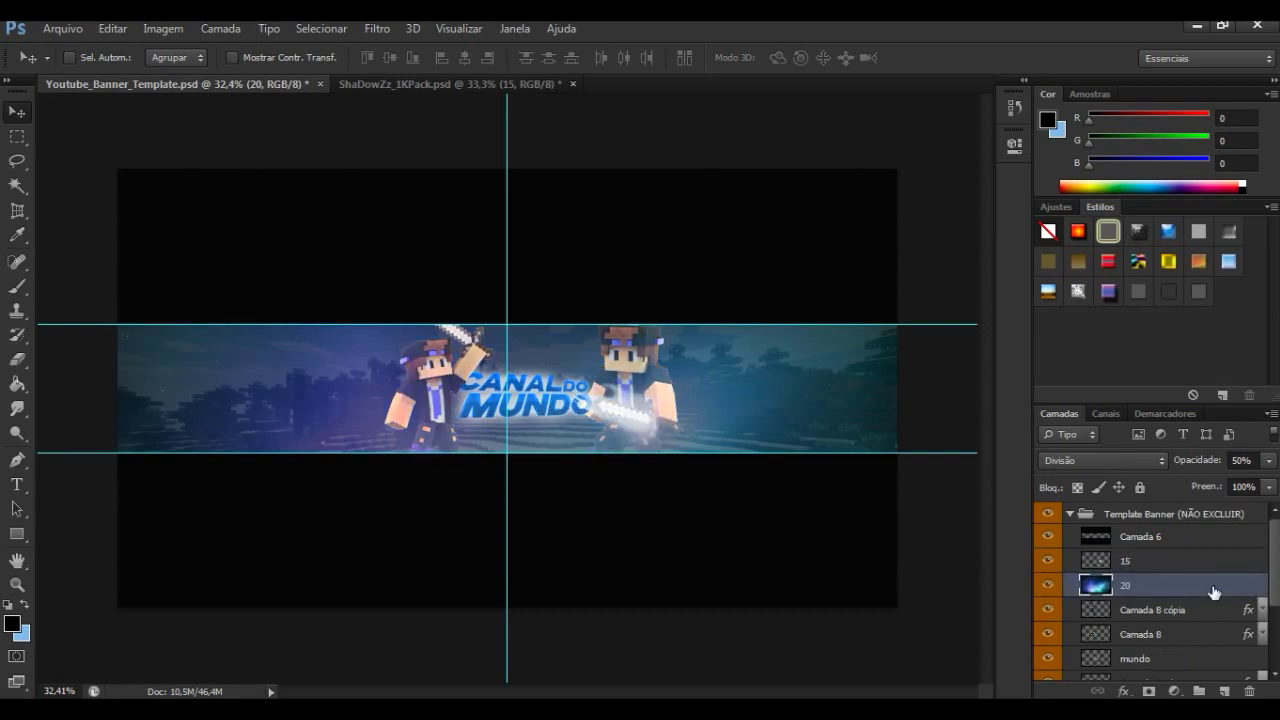
Step: Lower layer 20's opacity to 42%
left_click(1274, 463)
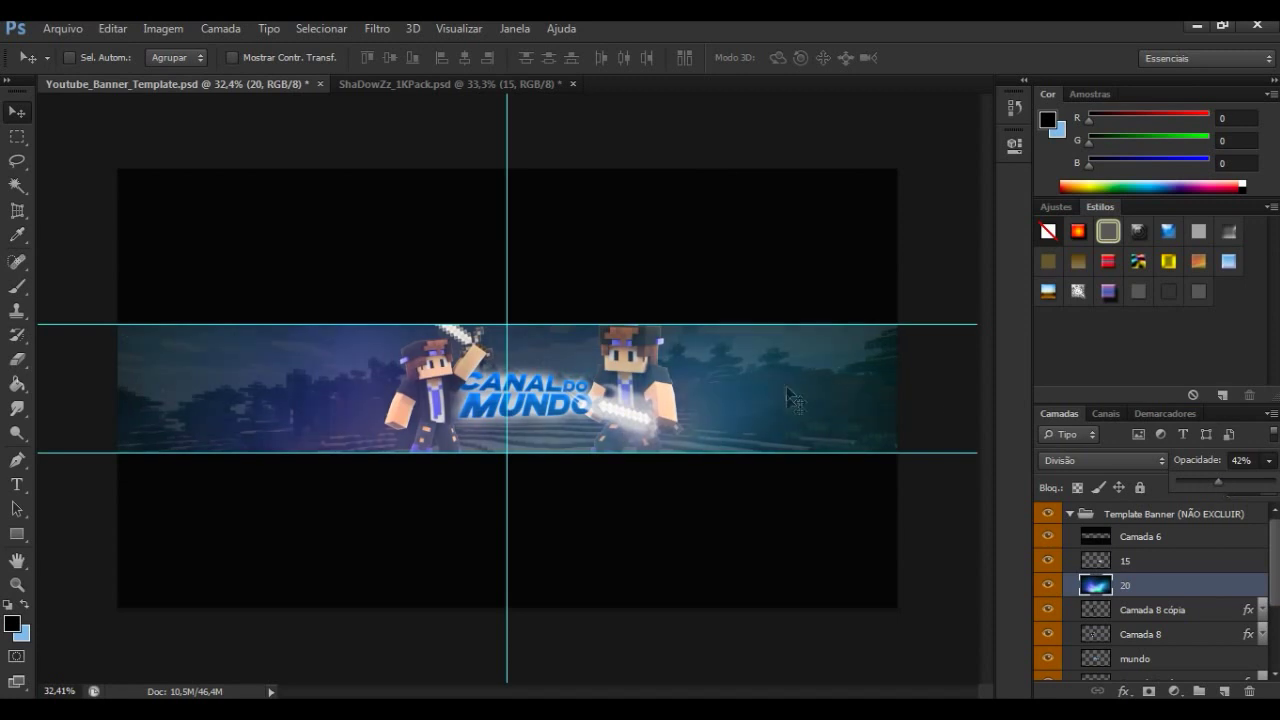
left_click(662, 505)
scroll(680, 400, "up", 2)
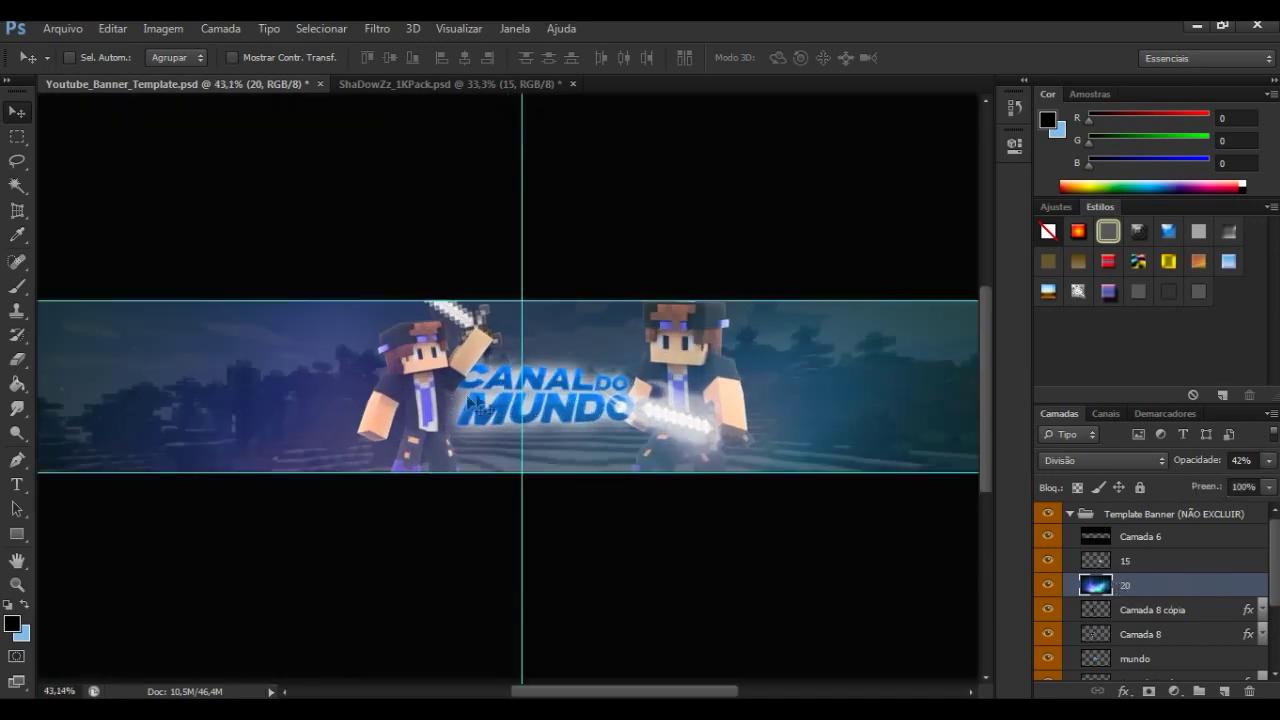
scroll(680, 400, "up", 2)
scroll(683, 430, "up", 2)
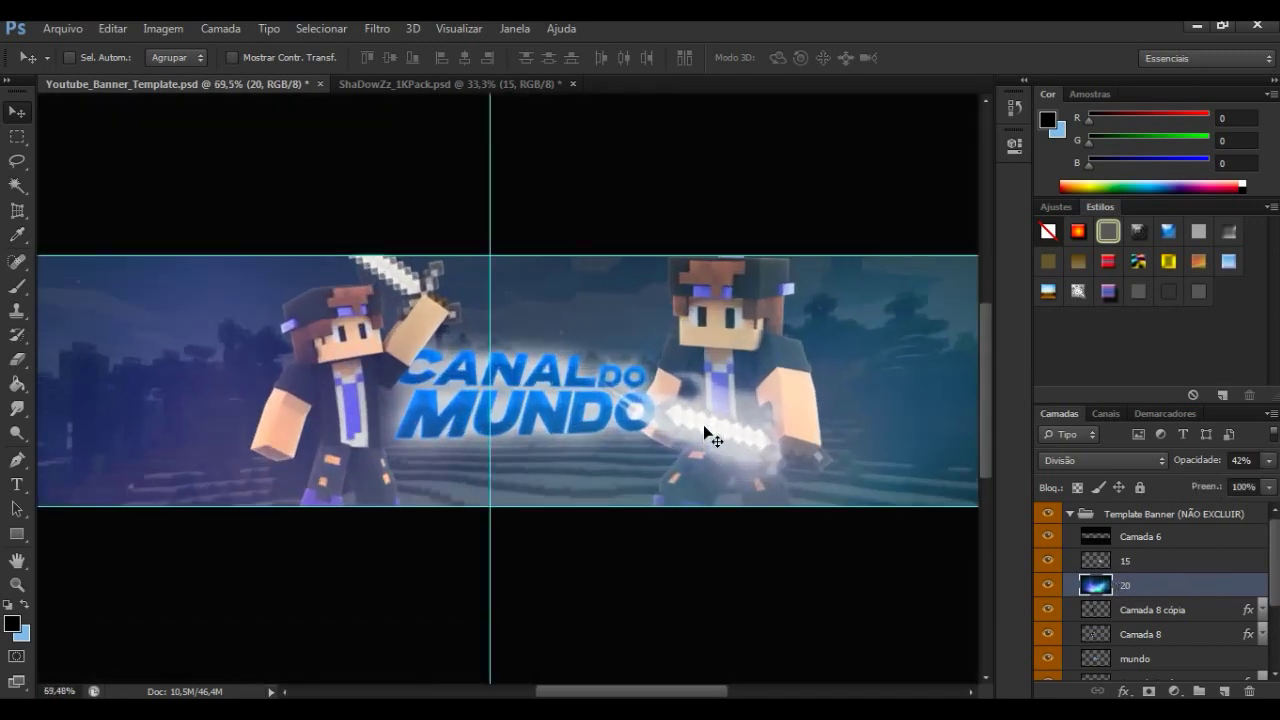
scroll(700, 430, "up", 2)
scroll(662, 420, "down", 4)
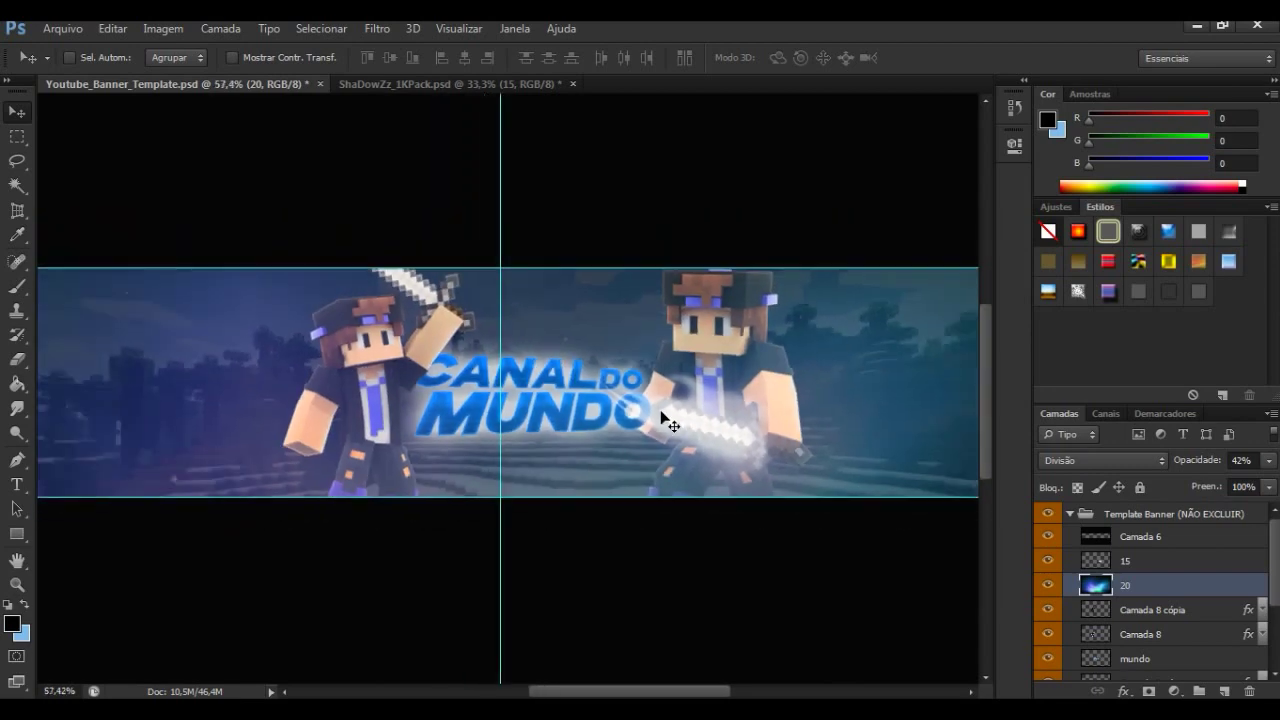
scroll(662, 420, "down", 1)
scroll(662, 420, "down", 2)
scroll(662, 420, "down", 1)
scroll(662, 420, "down", 1)
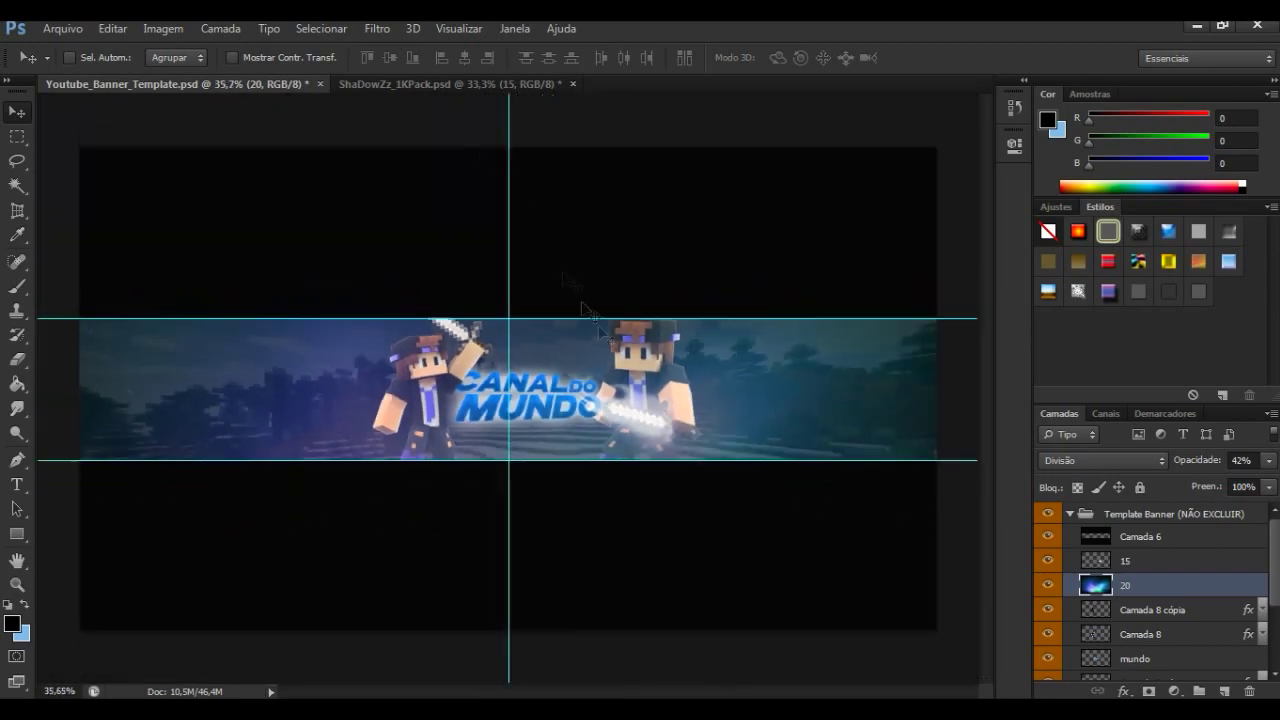
left_click(437, 86)
Step: In the ShaDowZz_1KPack file, preview the light layers 15 through 11 one at a time
left_click(1048, 668)
left_click(1048, 643)
left_click(1048, 643)
left_click(1048, 619)
key("Delete")
key("Delete")
left_click(1048, 663)
left_click(1048, 652)
left_click(1048, 626)
left_click(1048, 619)
Step: Preview layers 10 to 8, then copy orange gradient layer 6 into the banner above layer 20
left_click(1048, 594)
left_click(1048, 570)
left_click(1048, 570)
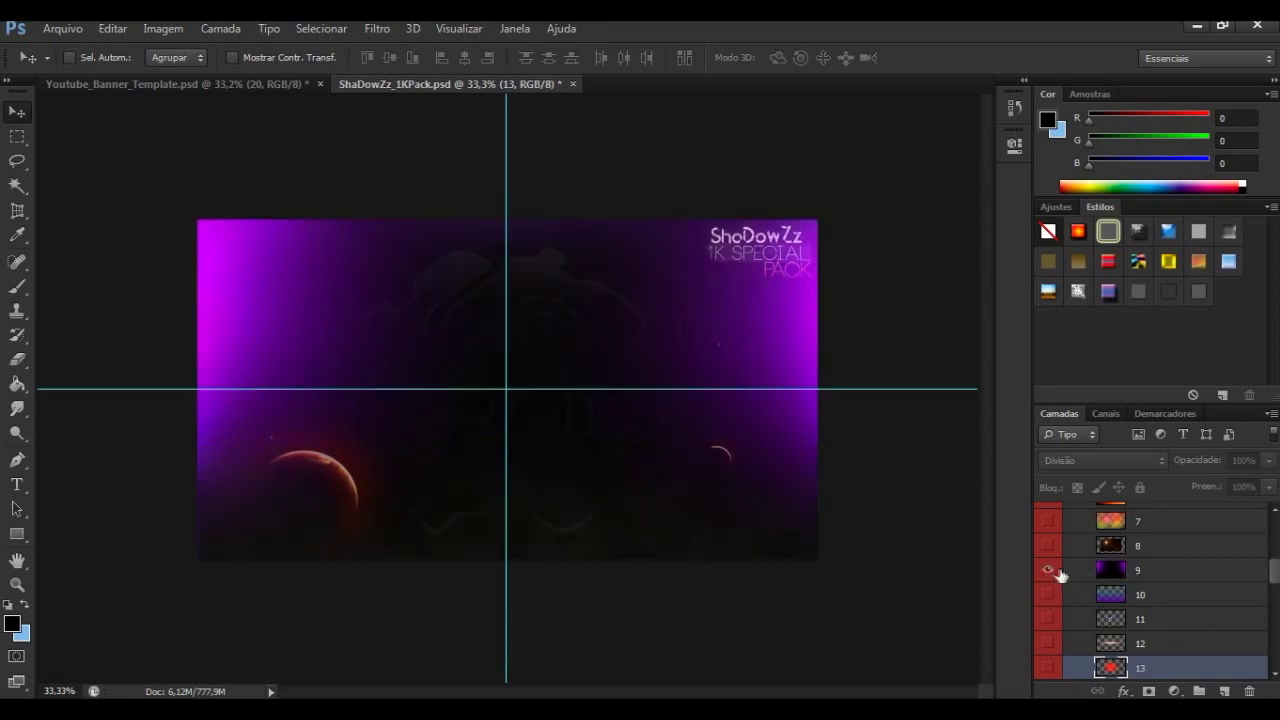
left_click(1048, 558)
left_click(1048, 545)
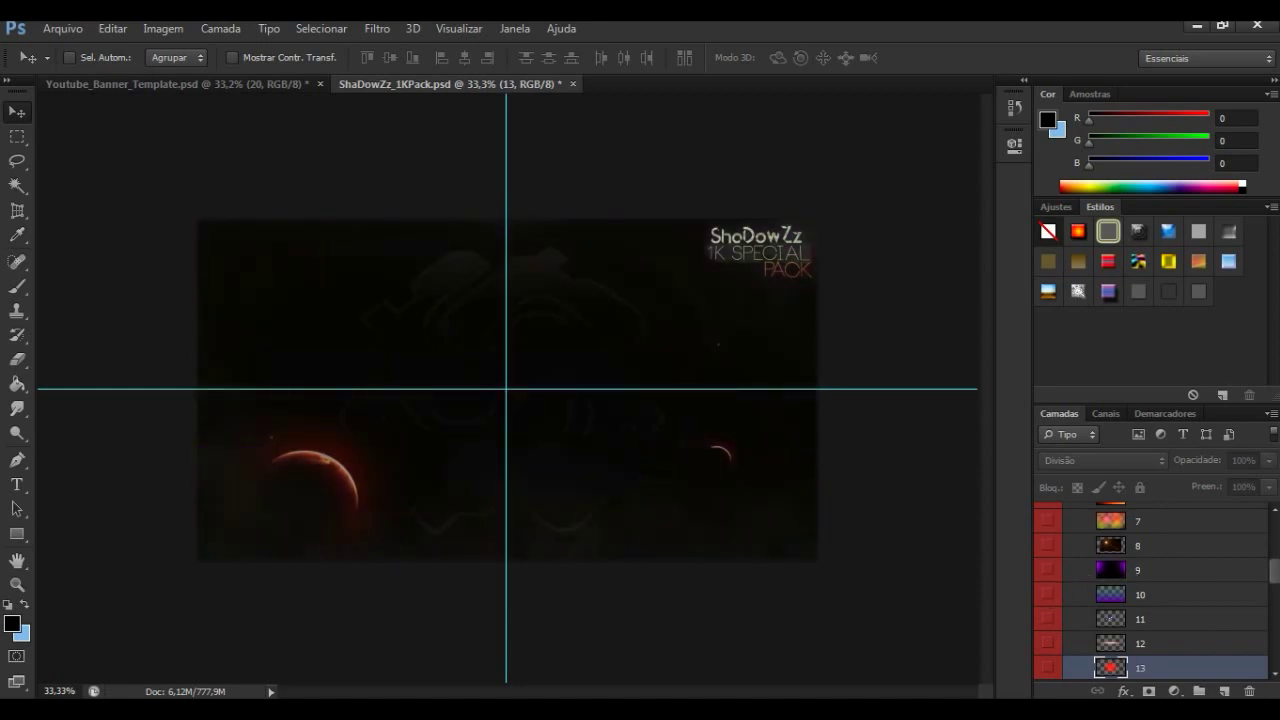
scroll(1270, 568, "up", 3)
scroll(1270, 568, "up", 2)
left_click(1118, 580)
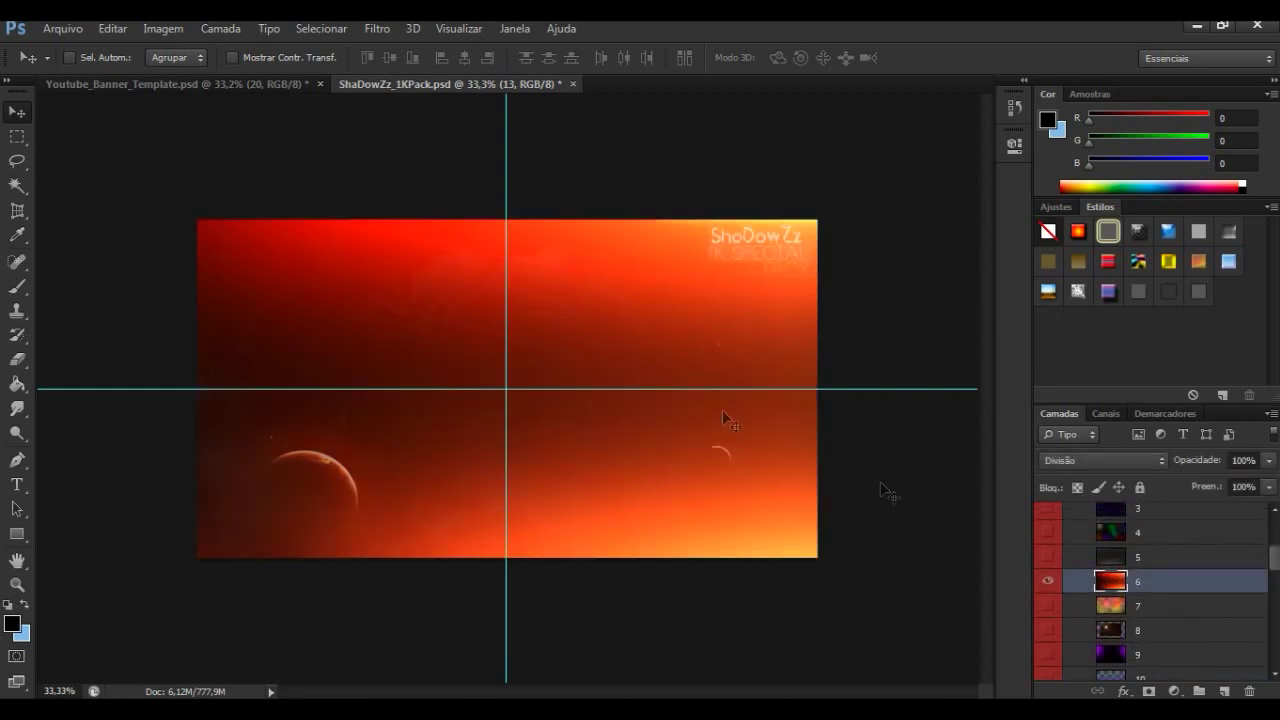
mouse_move(320, 166)
left_mouse_down()
mouse_move(218, 87)
mouse_move(592, 383)
left_mouse_up()
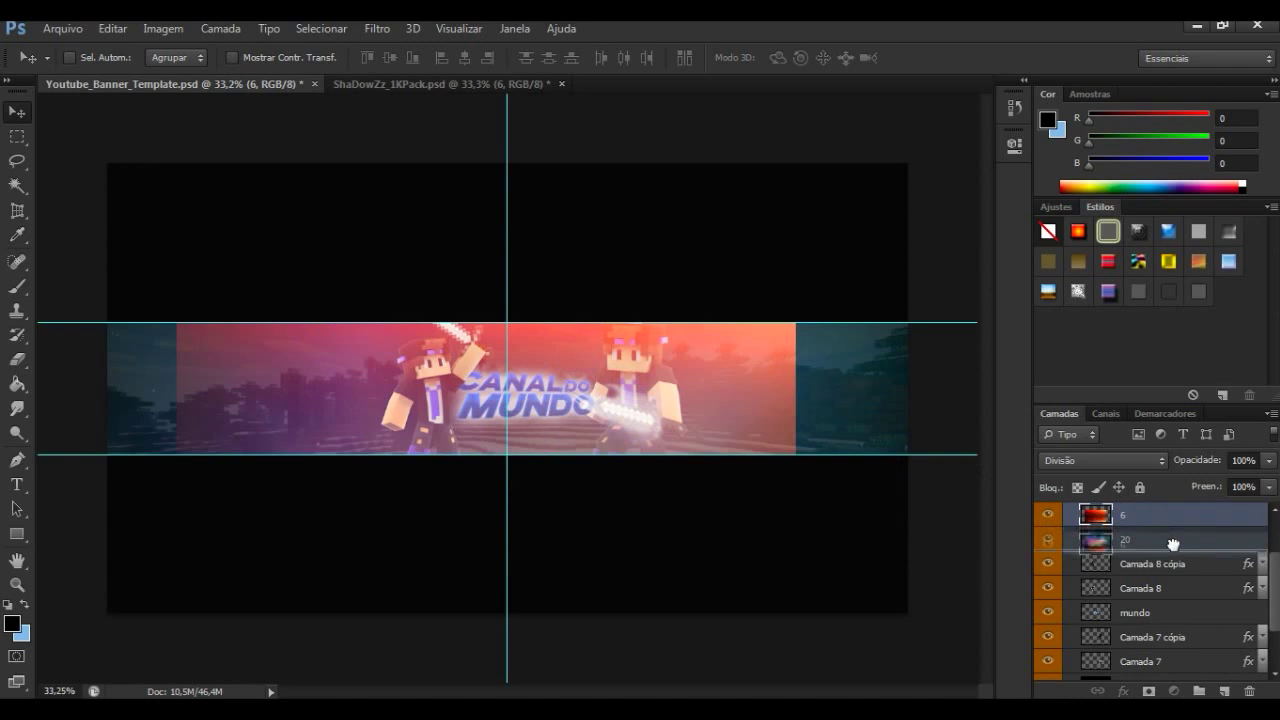
Step: Stretch orange layer 6 edge to edge across the banner (about 129%) and open Matiz/Saturação
left_click_drag(712, 409, 716, 424)
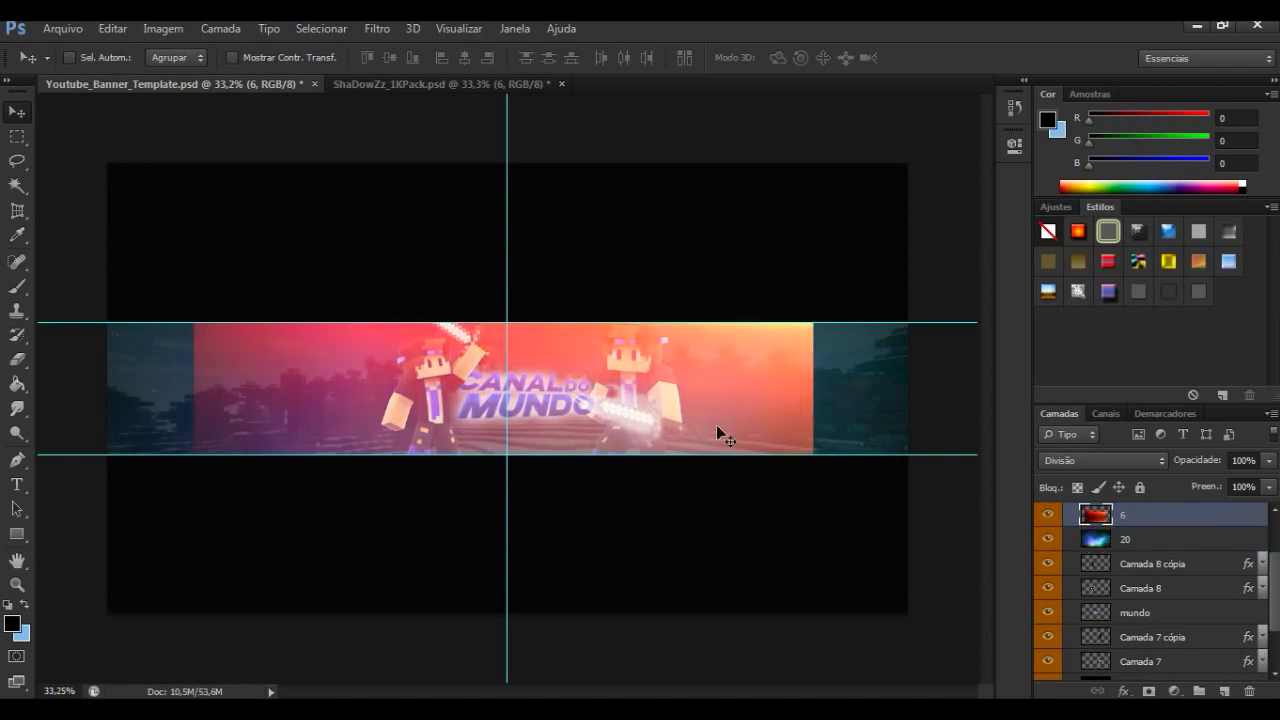
key("ctrl+t")
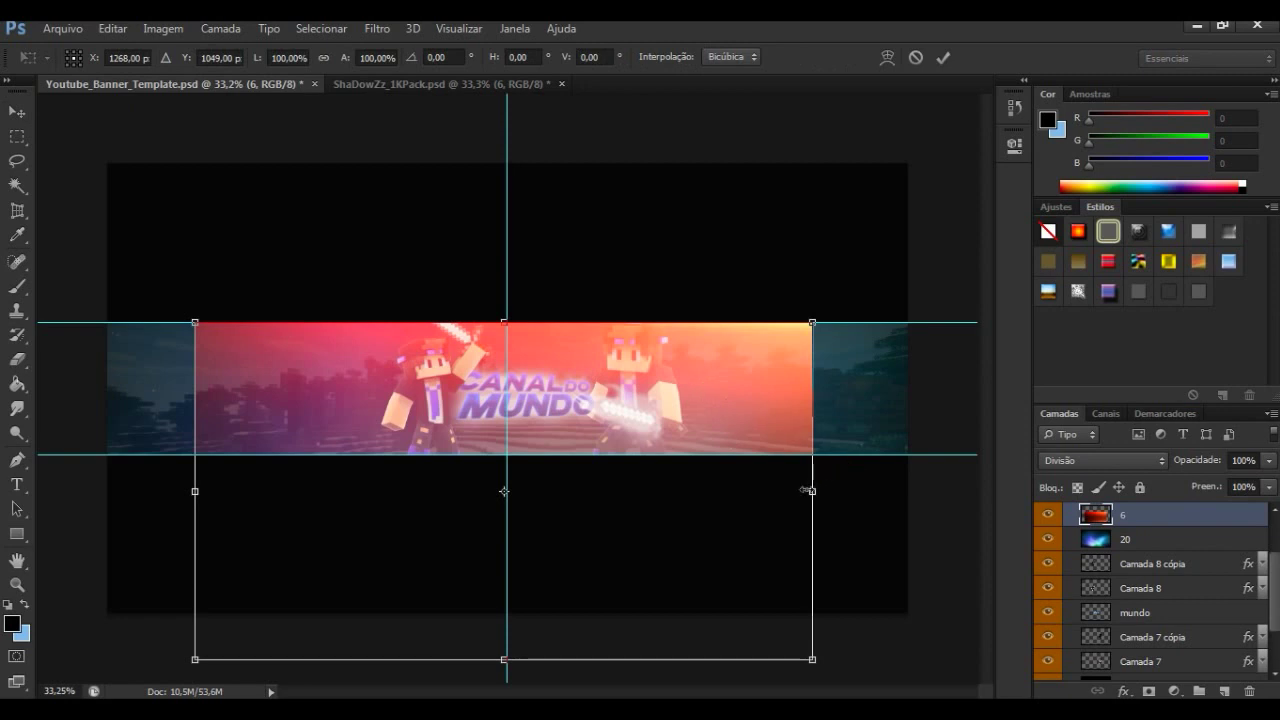
left_click_drag(899, 500, 907, 493)
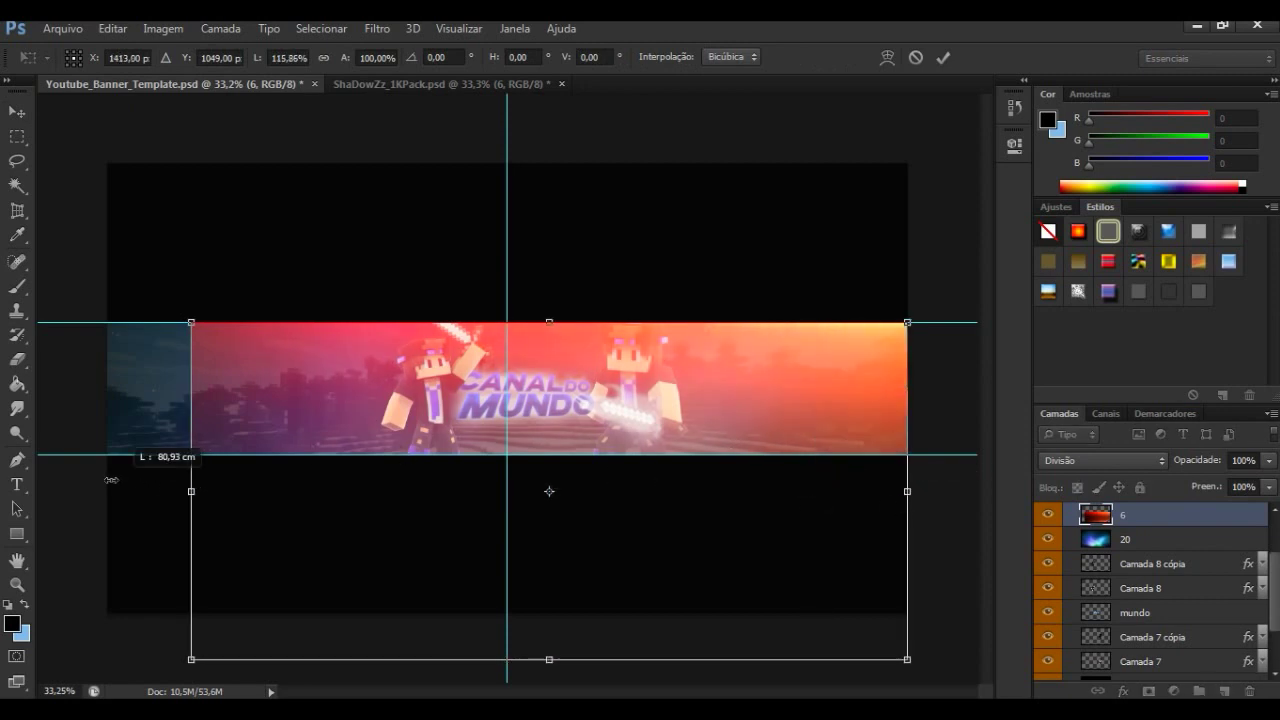
left_click_drag(119, 480, 108, 482)
left_click(17, 111)
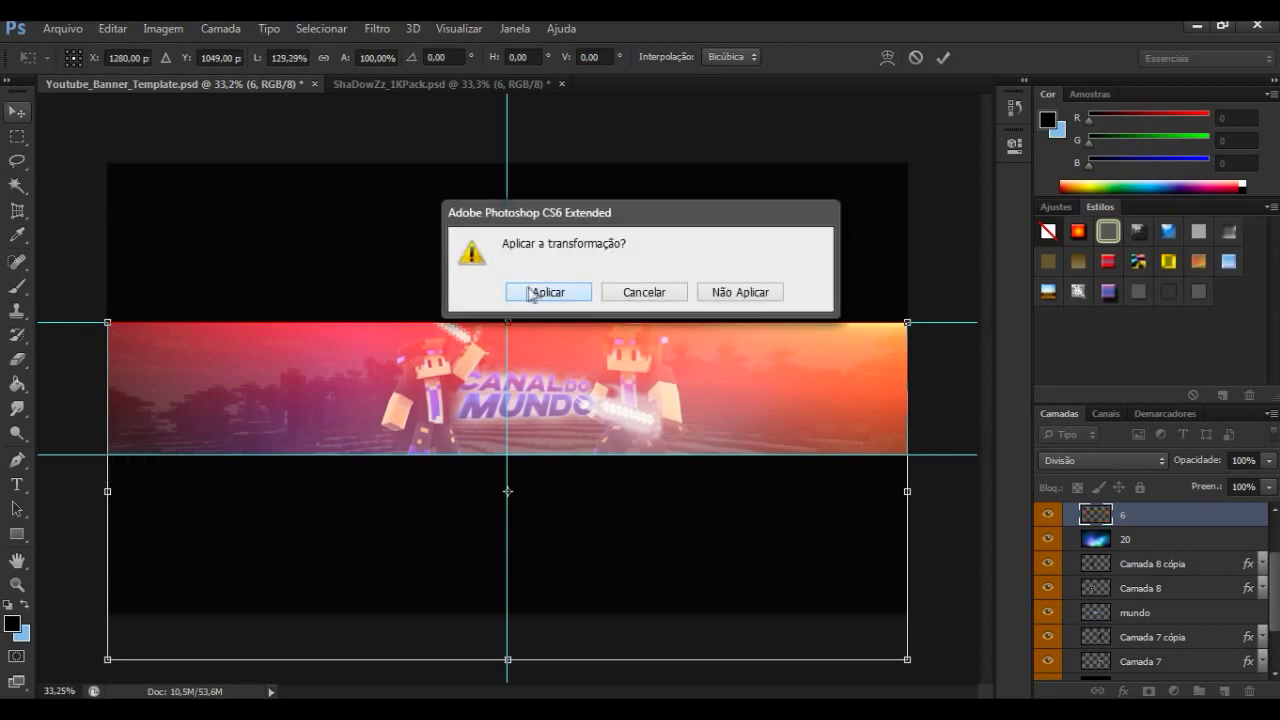
left_click(530, 288)
key("ctrl+u")
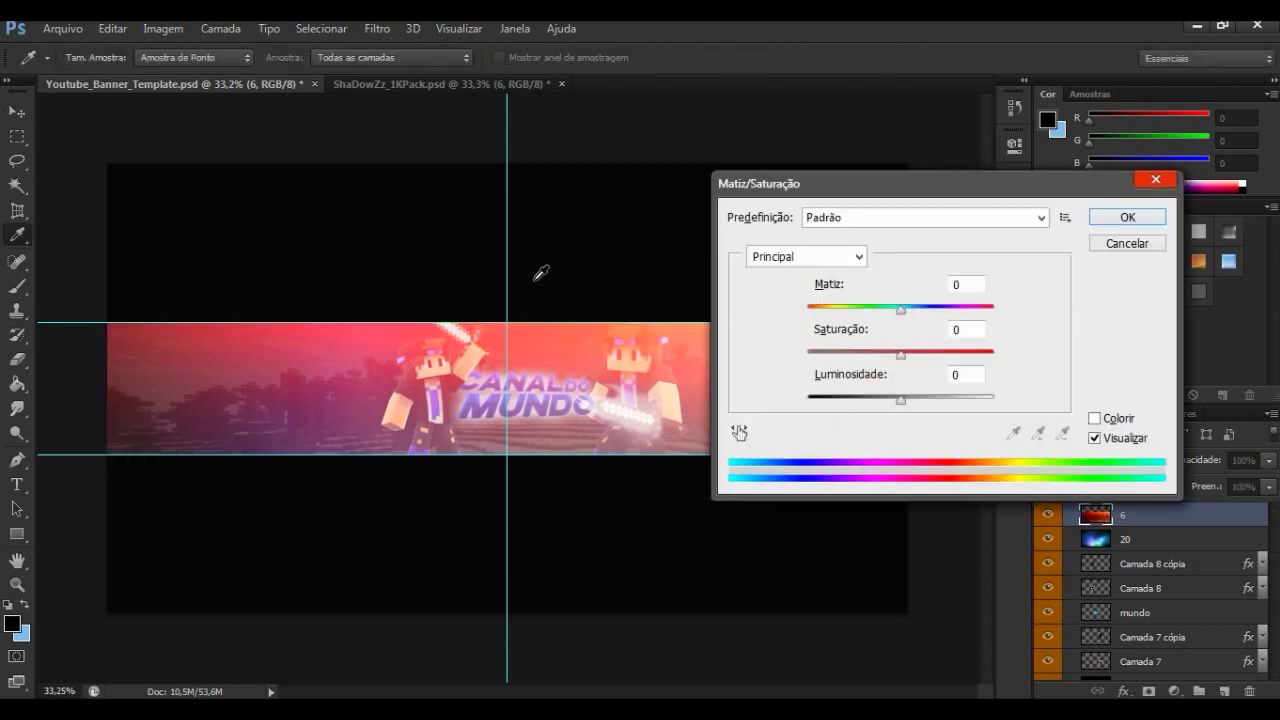
Step: Shift layer 6's Matiz to -138 so the gradient glows blue-violet
left_click_drag(898, 306, 827, 313)
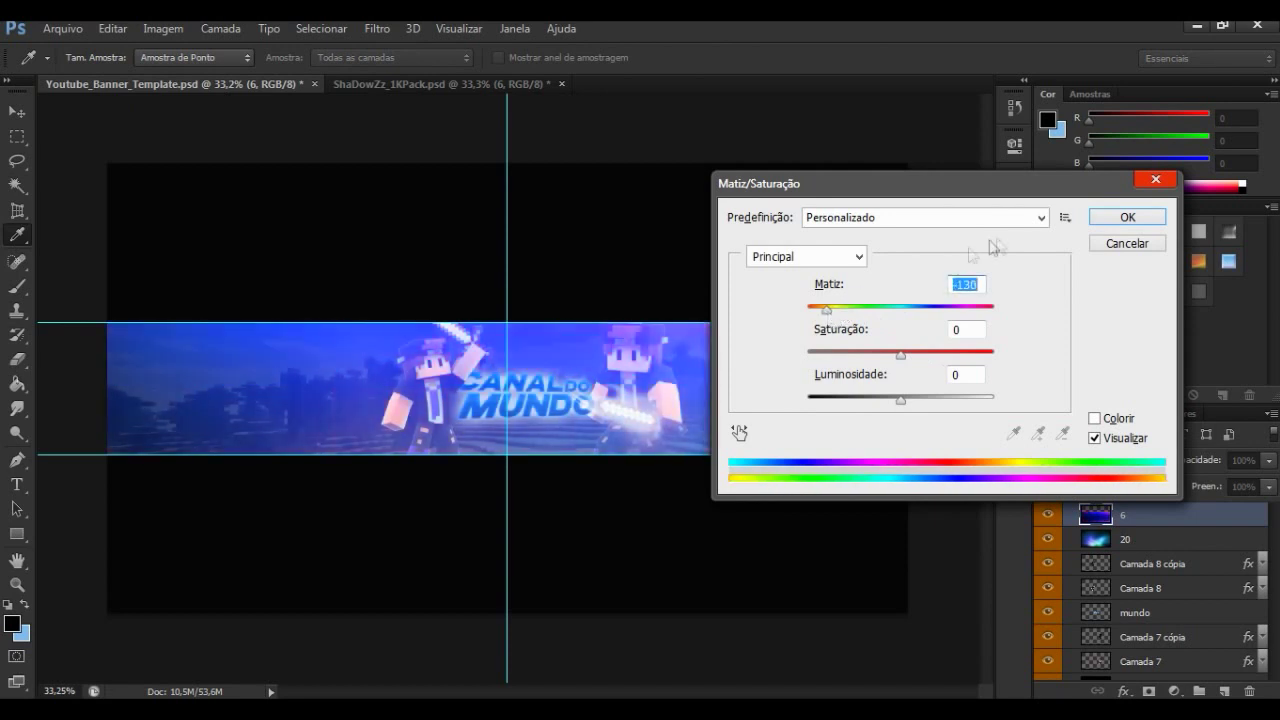
left_click(1110, 218)
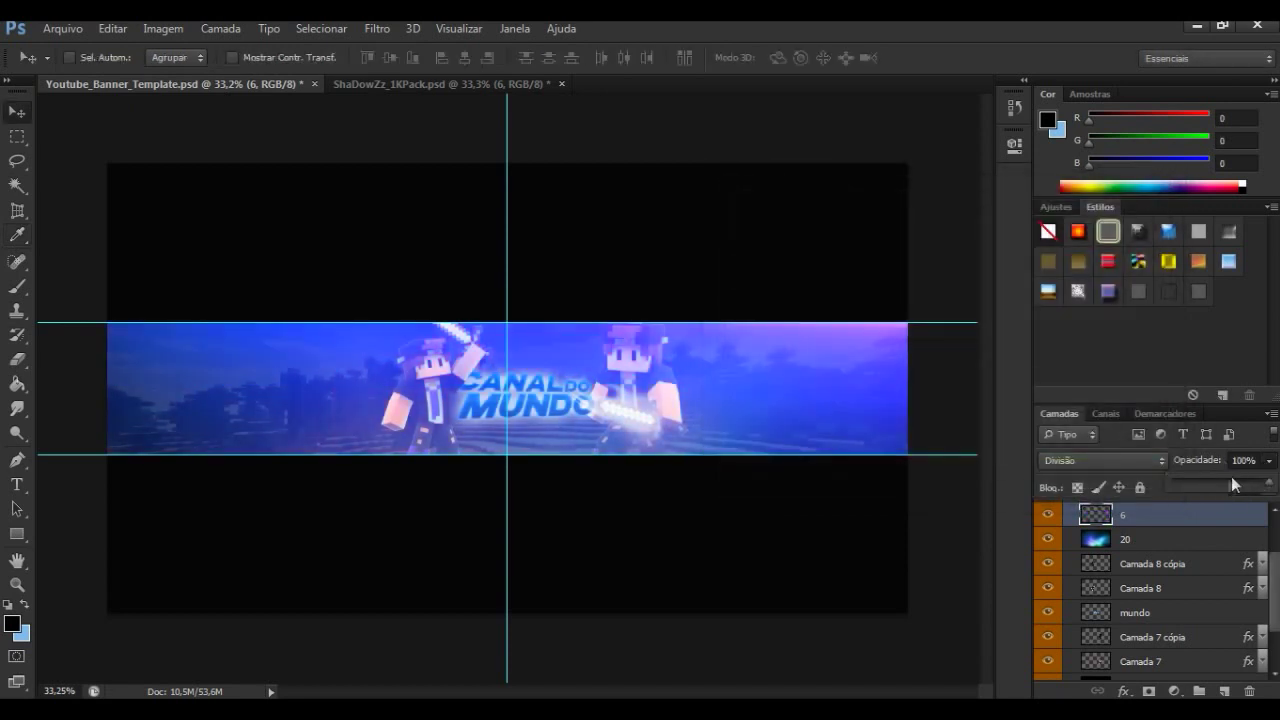
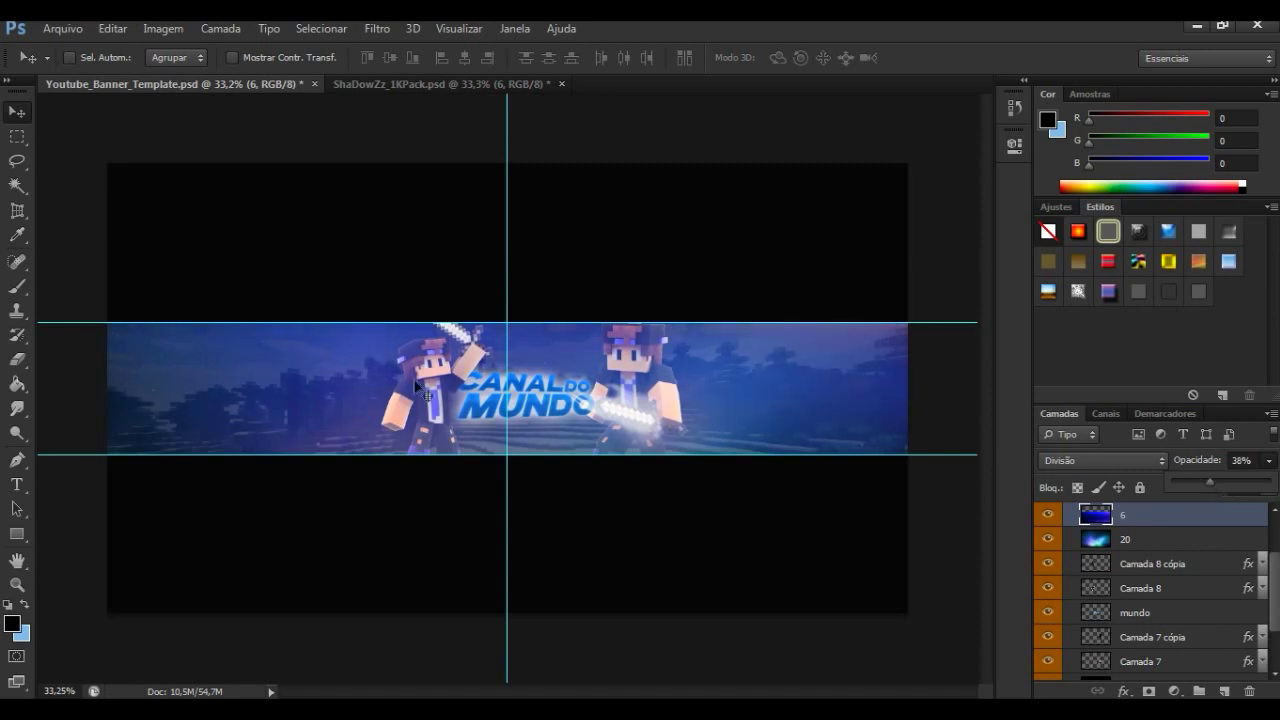
Step: Hide layer 6 in ShaDowZz_1KPack and close that document without saving
left_click(392, 89)
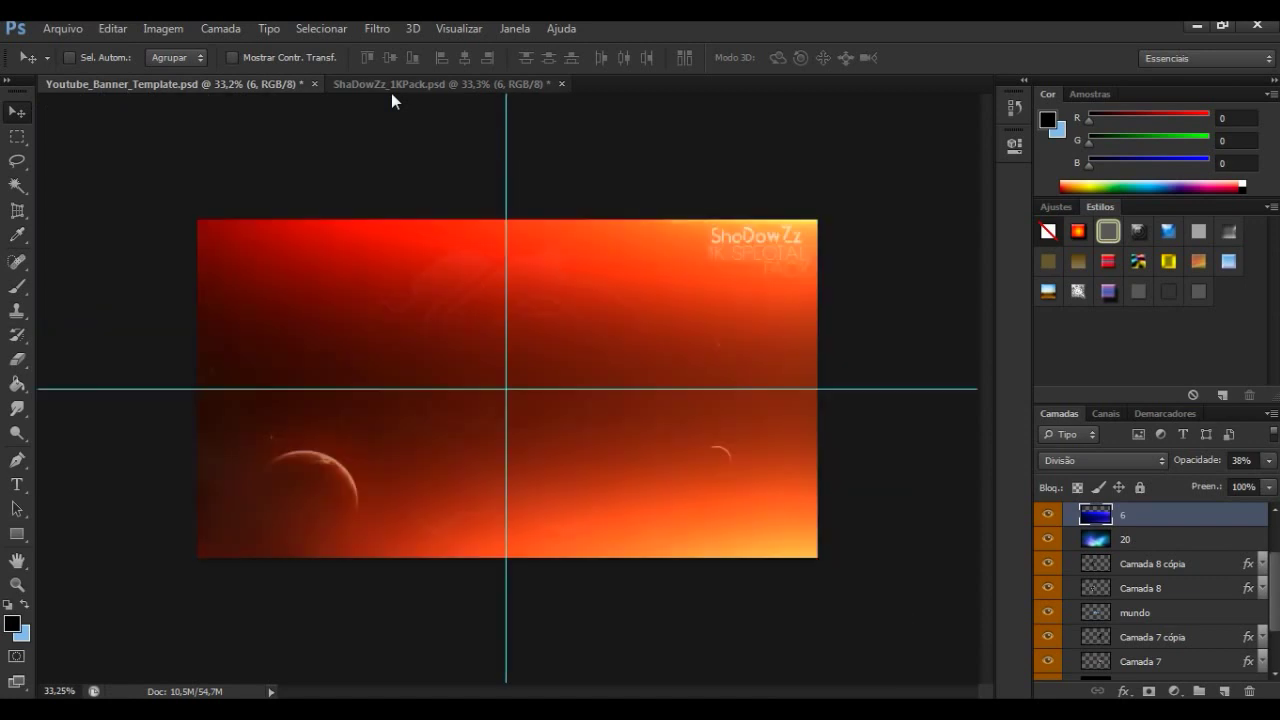
left_click(1048, 668)
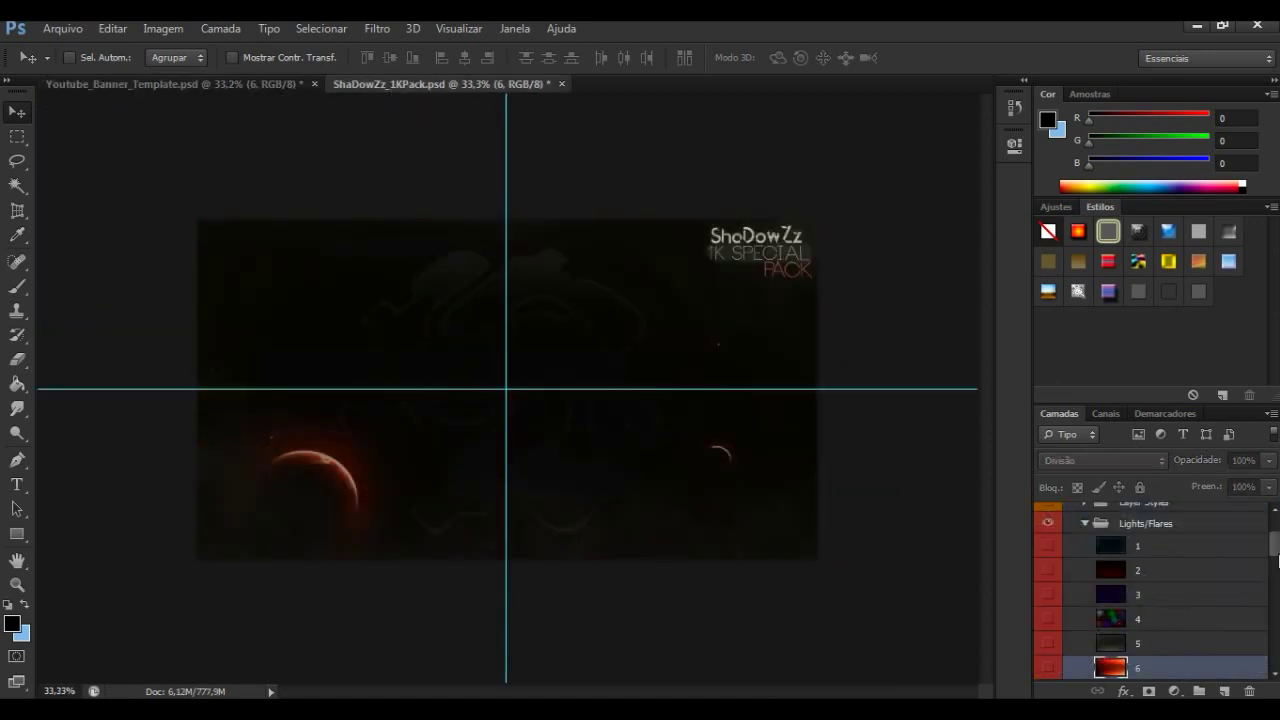
scroll(1255, 540, "up", 2)
left_click(562, 84)
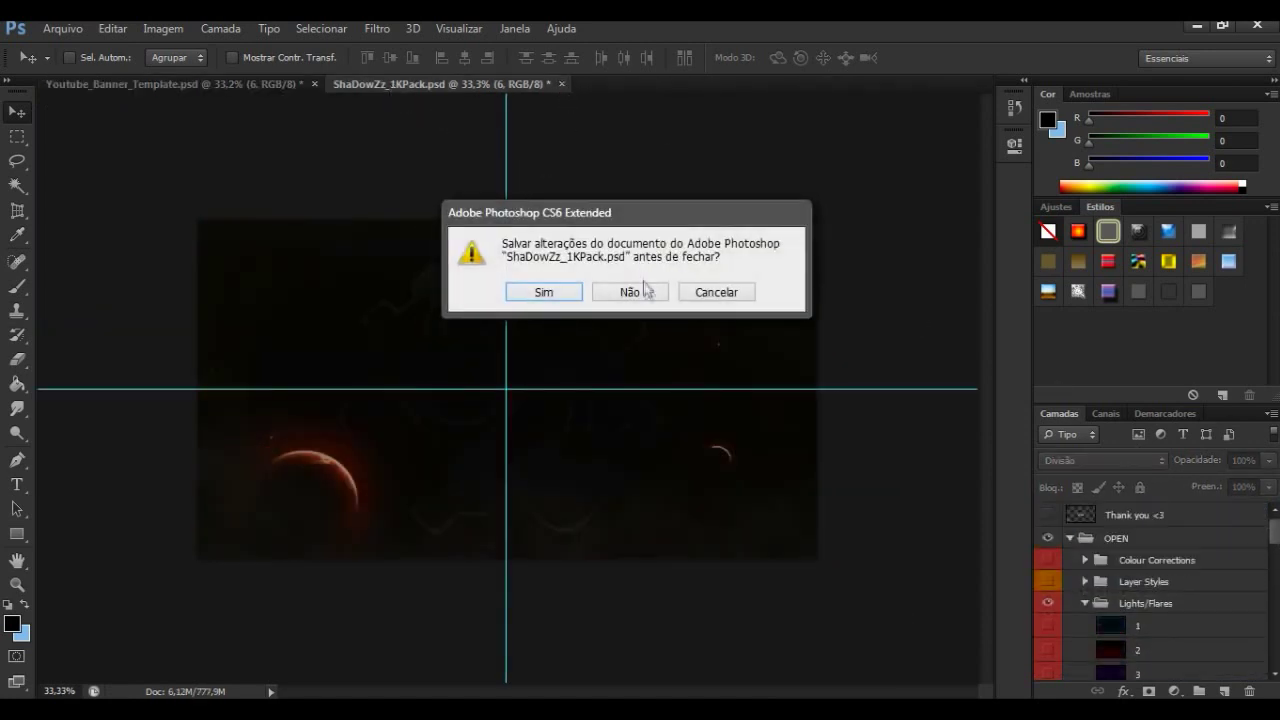
left_click(640, 288)
left_click(49, 27)
left_click(83, 64)
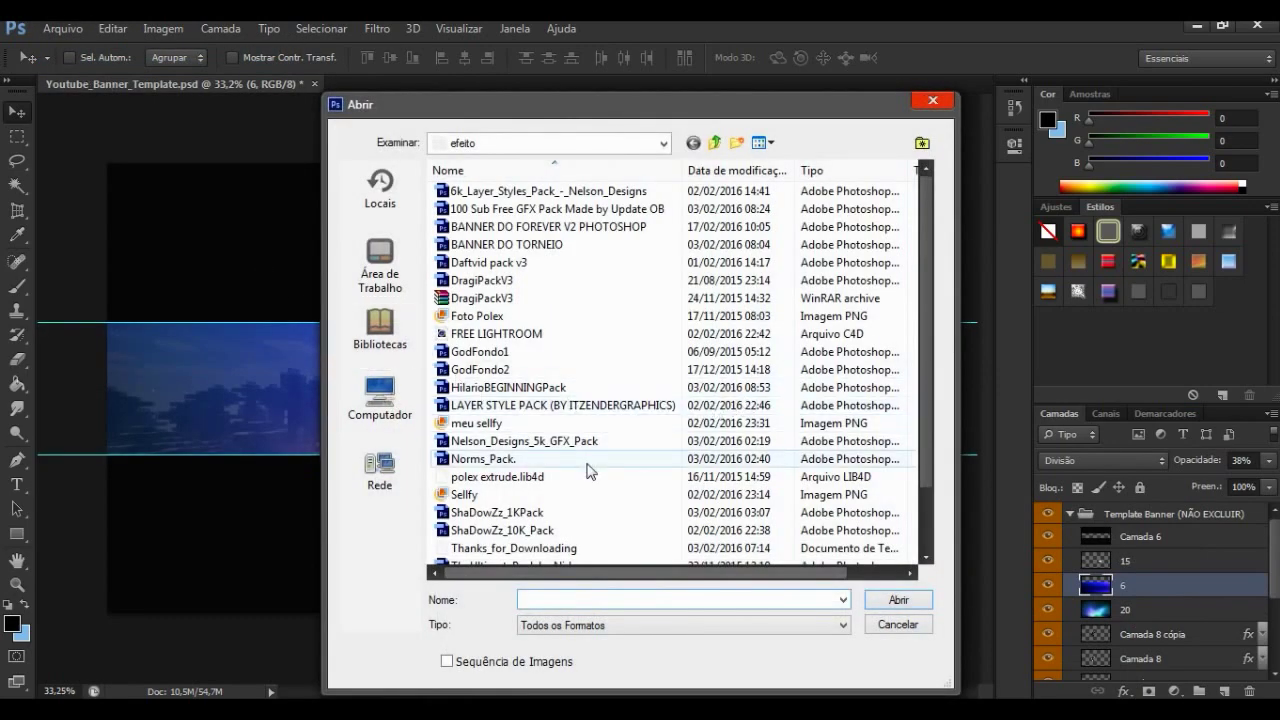
Step: Open TheUltimatePack by Nidze.psd as a second document
scroll(932, 446, "down", 2)
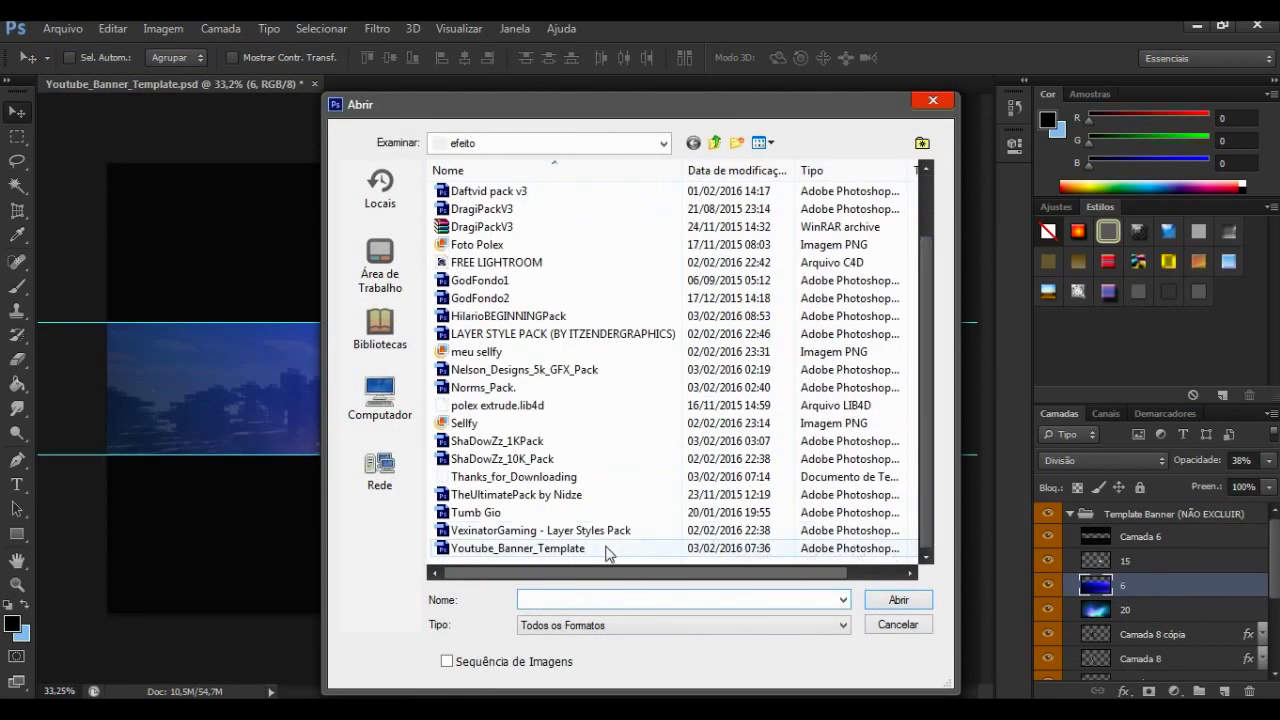
left_click(609, 495)
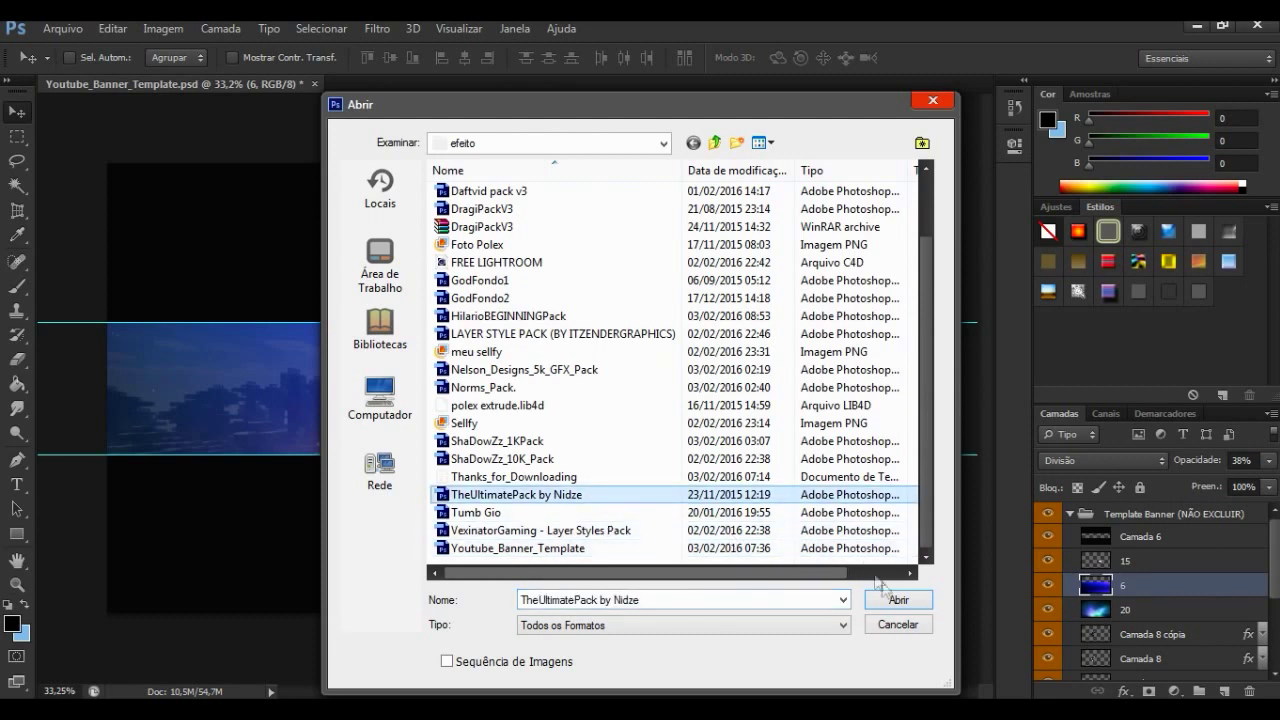
left_click(898, 600)
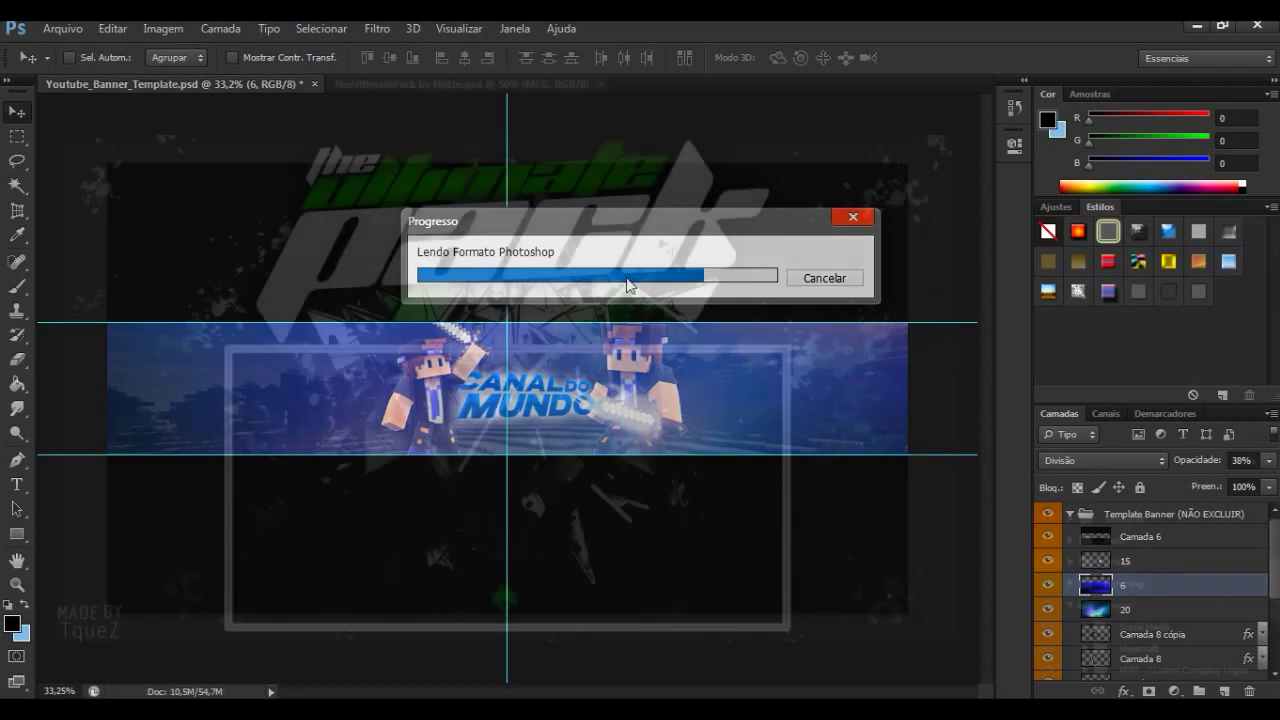
left_click(1071, 607)
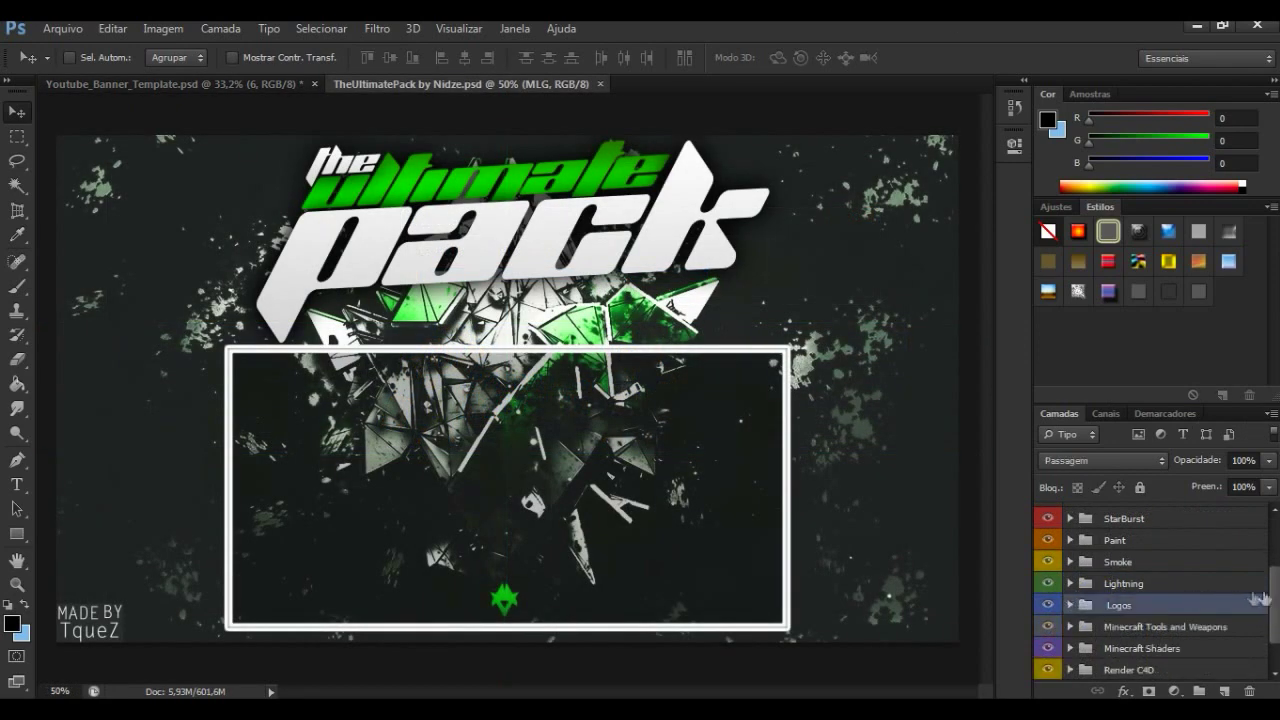
Step: Show and select Dark Edges in the pack's Banner Help folder and drag it into the banner template
scroll(1069, 595, "up", 3)
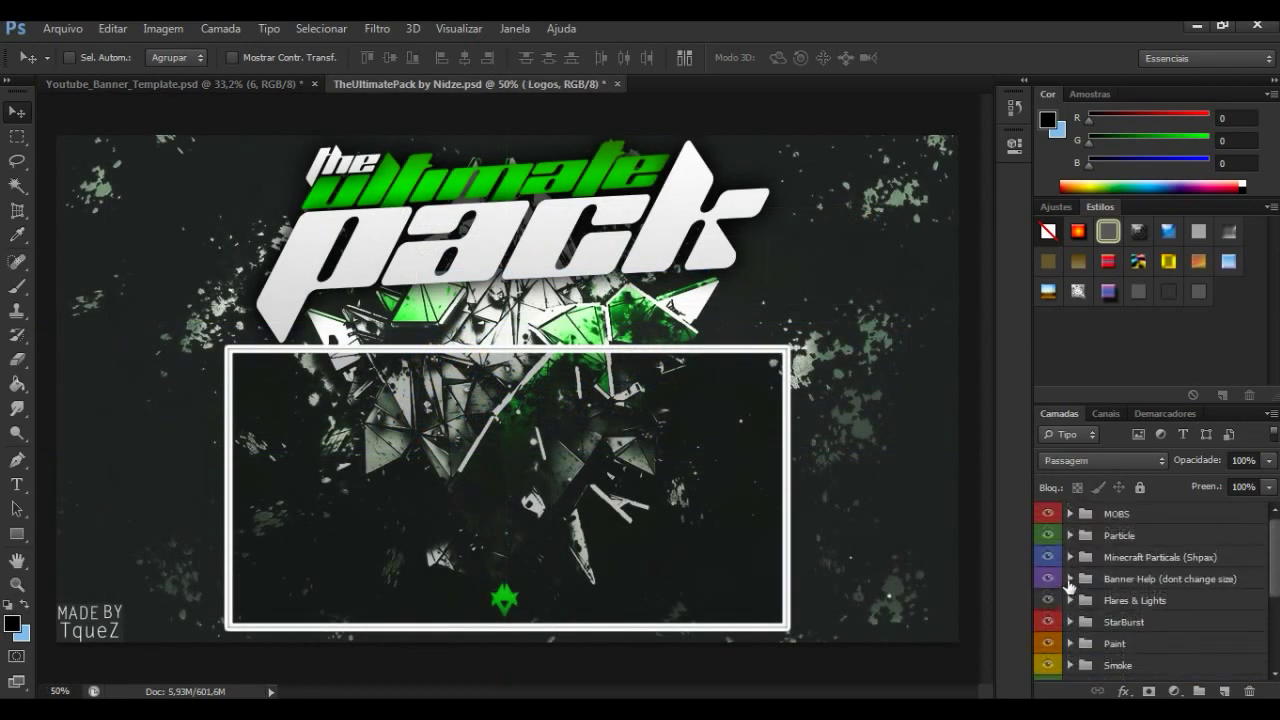
left_click(1070, 579)
left_click(1049, 601)
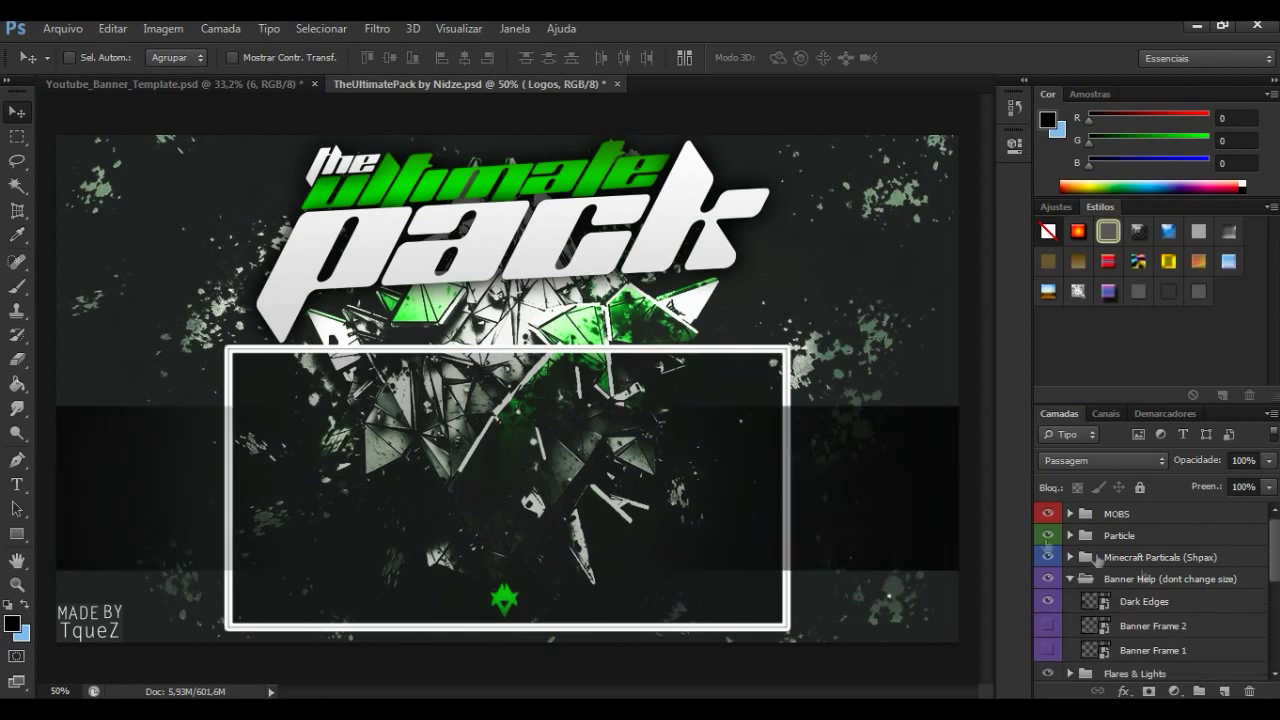
left_click(1200, 601)
left_click_drag(703, 428, 476, 286)
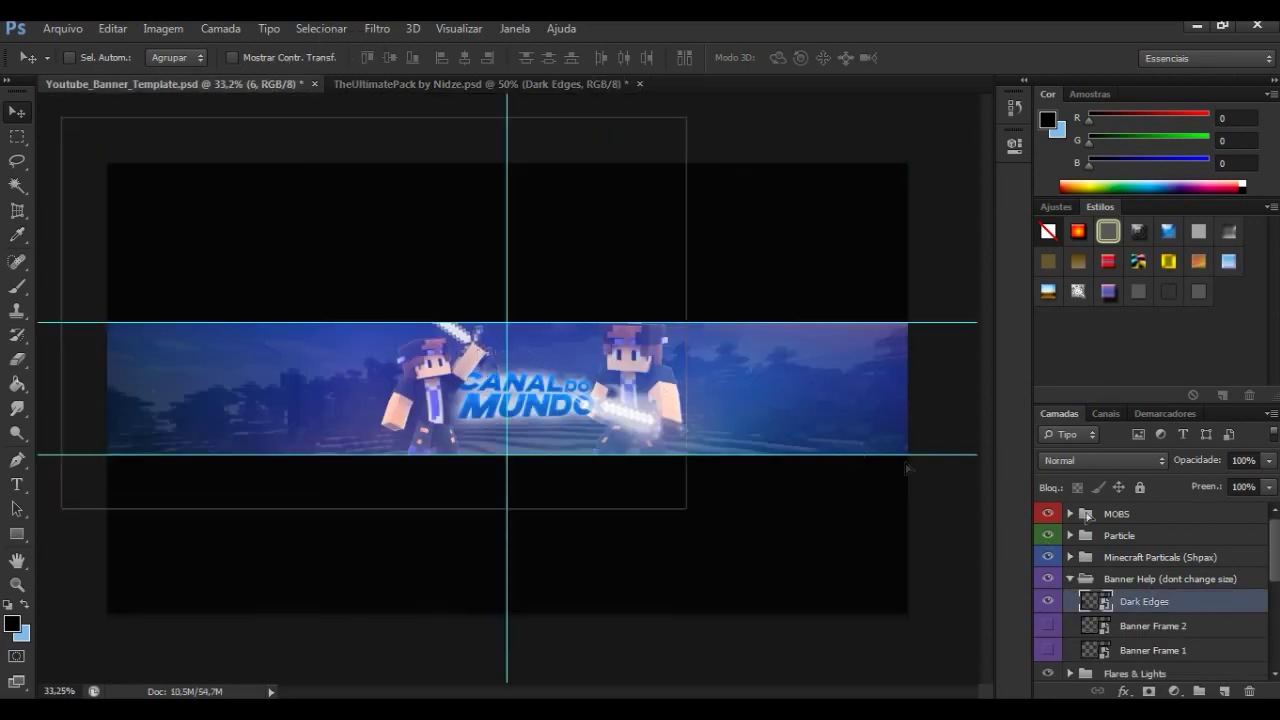
left_click_drag(476, 286, 476, 290)
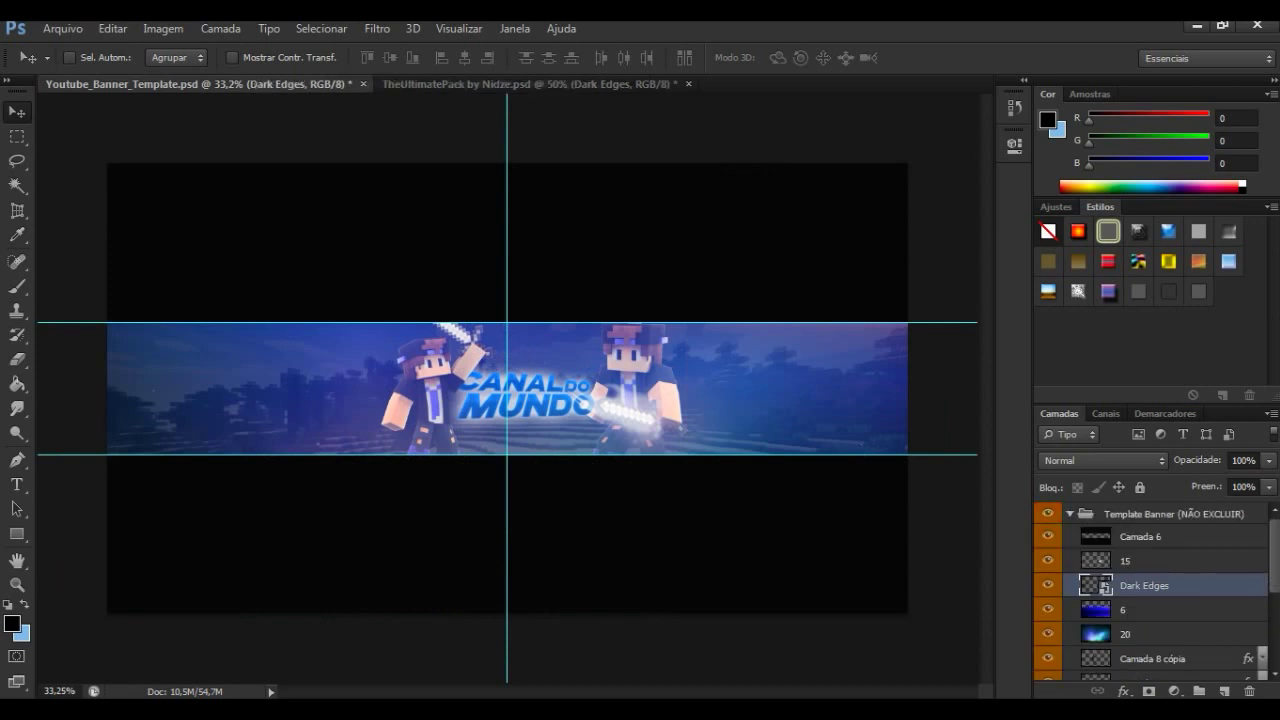
Step: Move Dark Edges above layer 15 and stretch it to the banner's top, right and left edges
left_click_drag(1222, 588, 1222, 550)
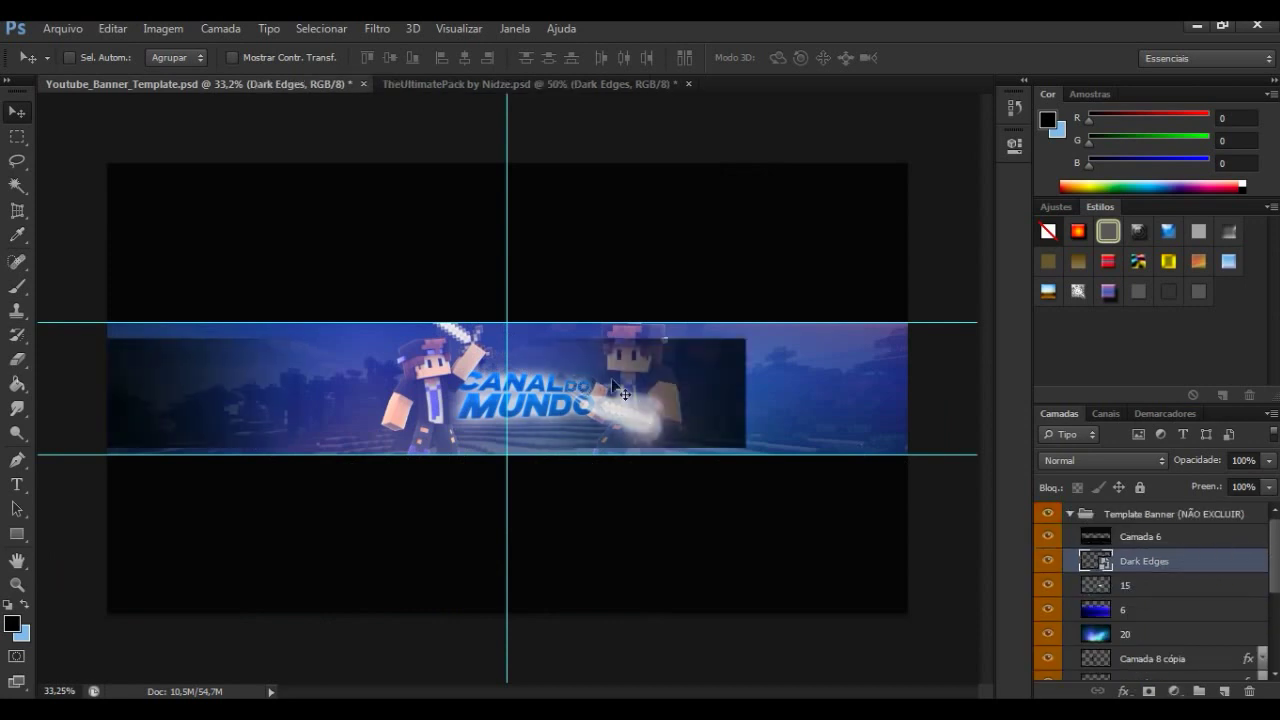
left_click_drag(633, 383, 715, 391)
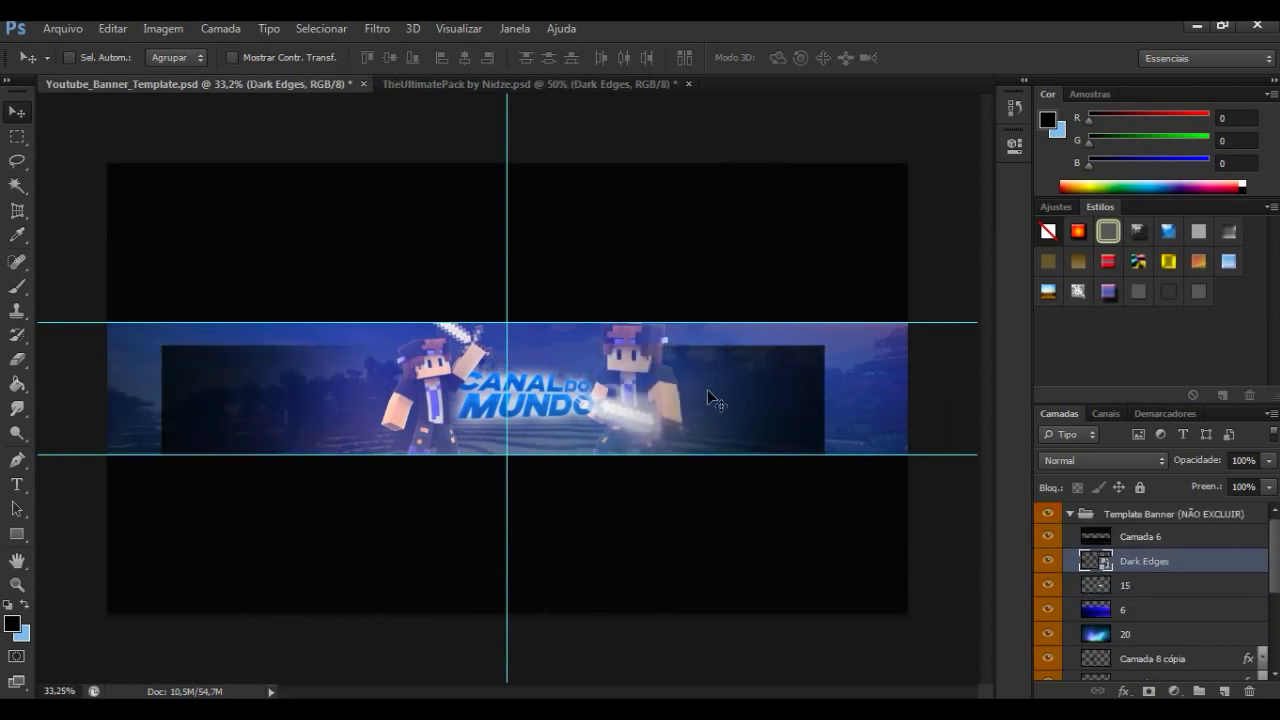
key("ctrl+t")
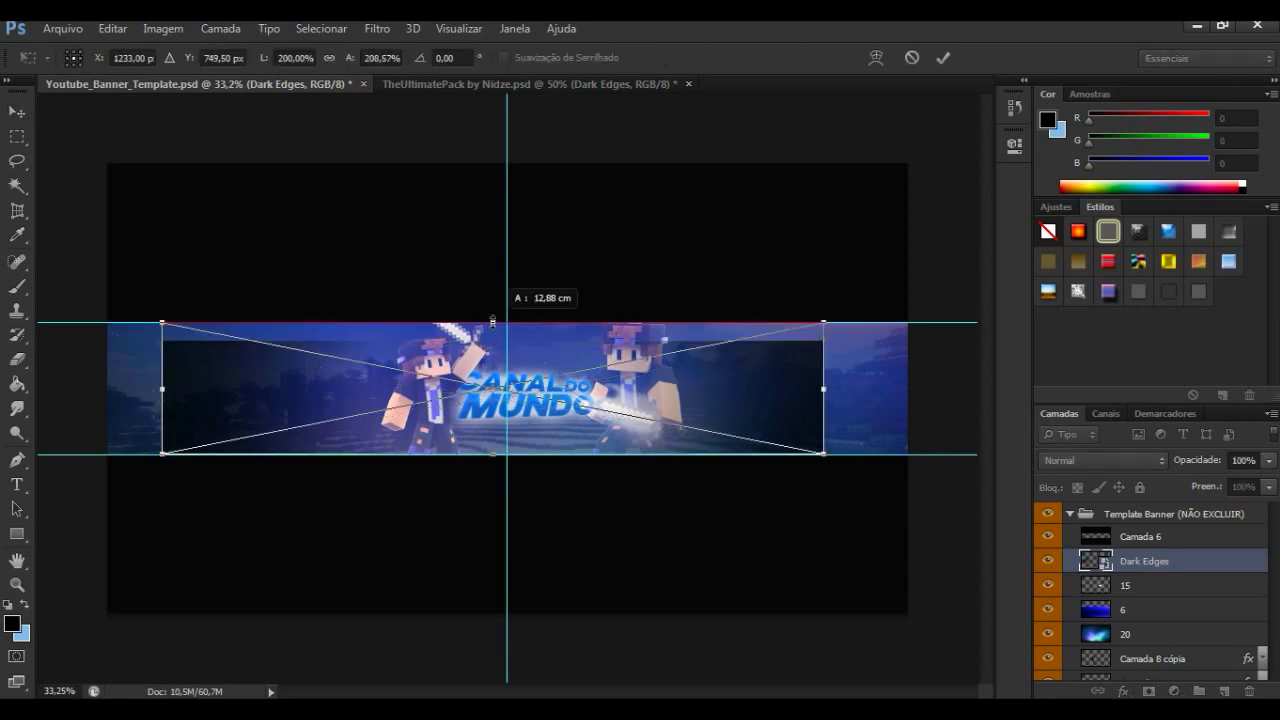
left_click_drag(493, 346, 493, 322)
left_click_drag(823, 391, 907, 389)
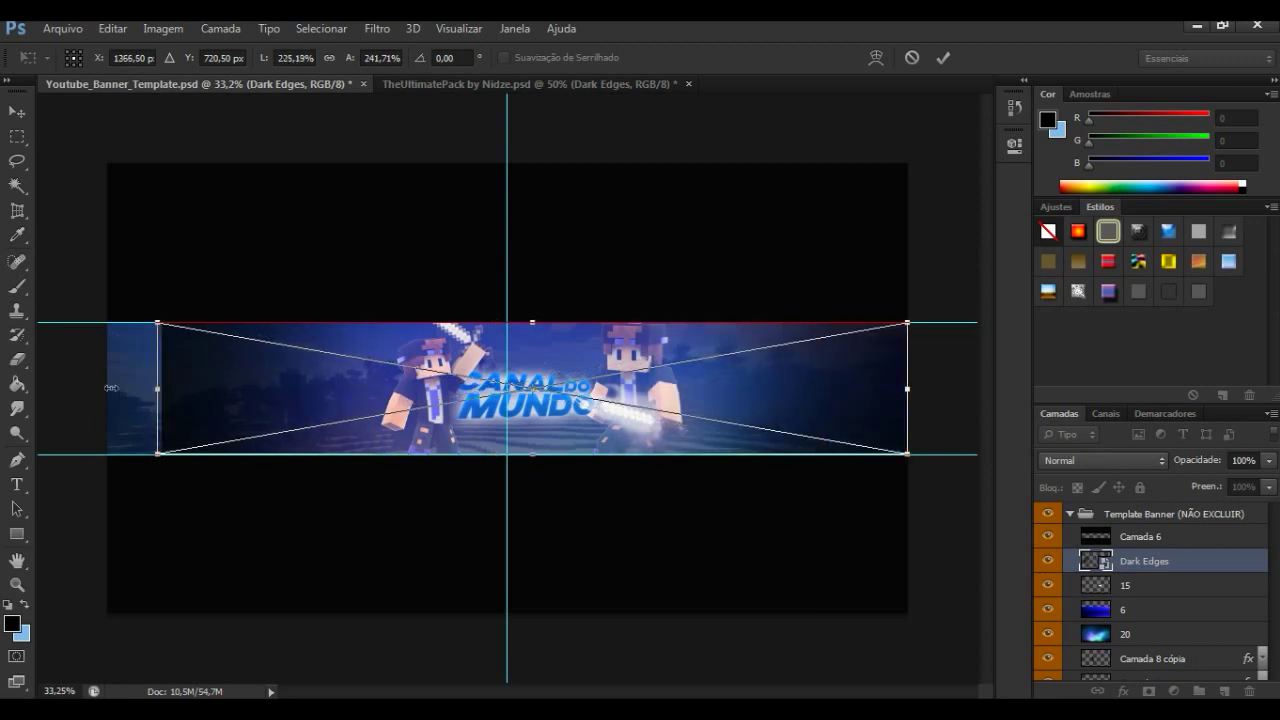
left_click_drag(168, 390, 114, 386)
left_click(17, 111)
left_click(545, 289)
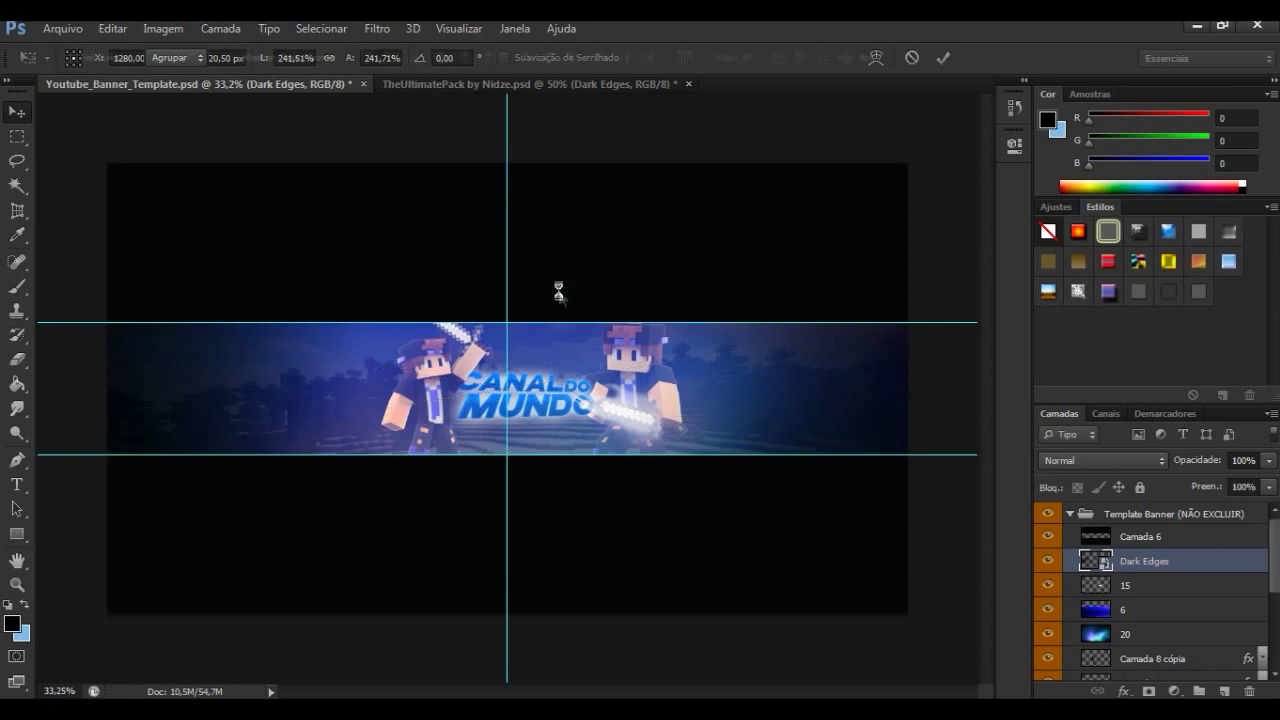
Step: Undo that stretch and re-stretch Dark Edges to the banner's top, right and left edges
key("ctrl+alt+z")
key("ctrl+alt+z")
key("ctrl+t")
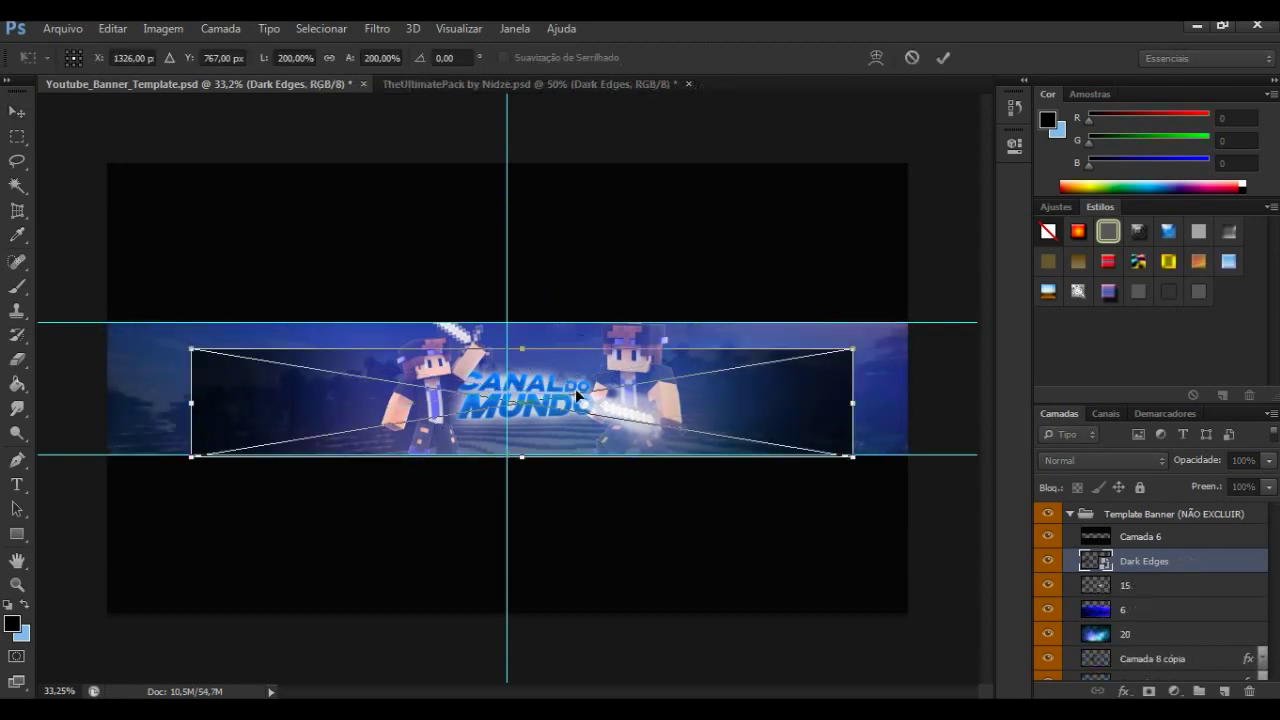
left_click_drag(522, 349, 522, 322)
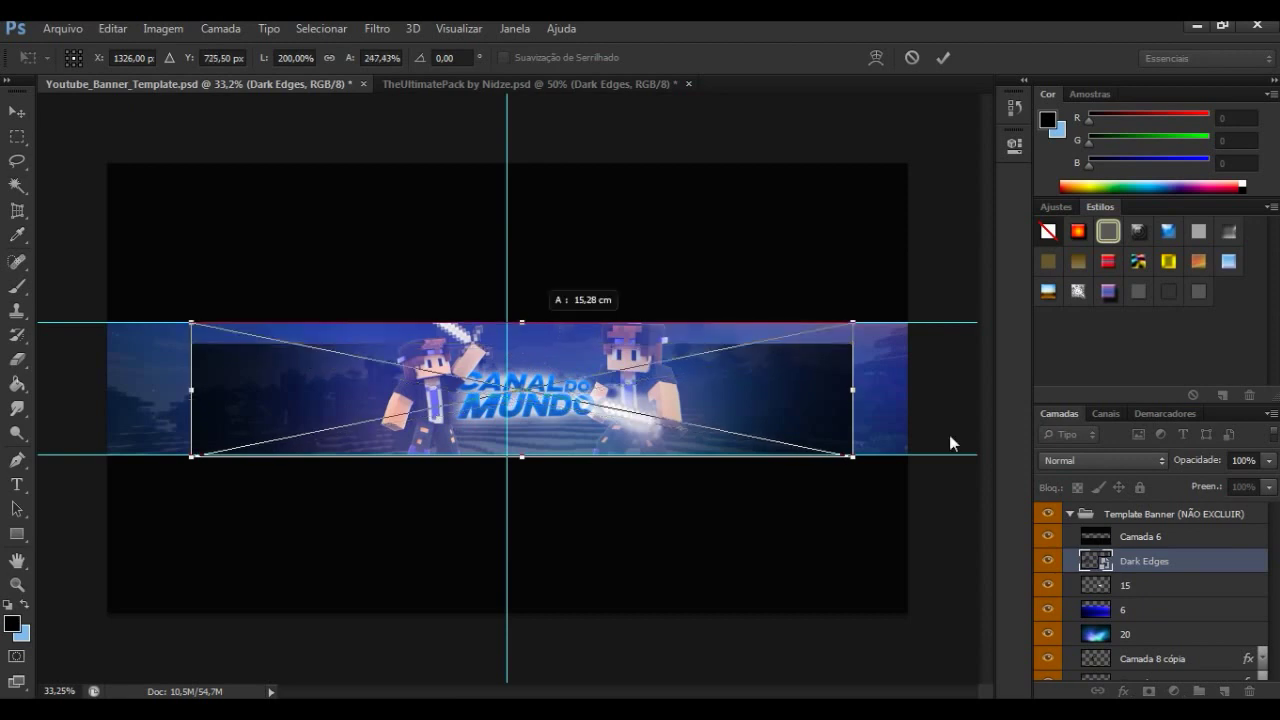
left_click_drag(852, 390, 907, 390)
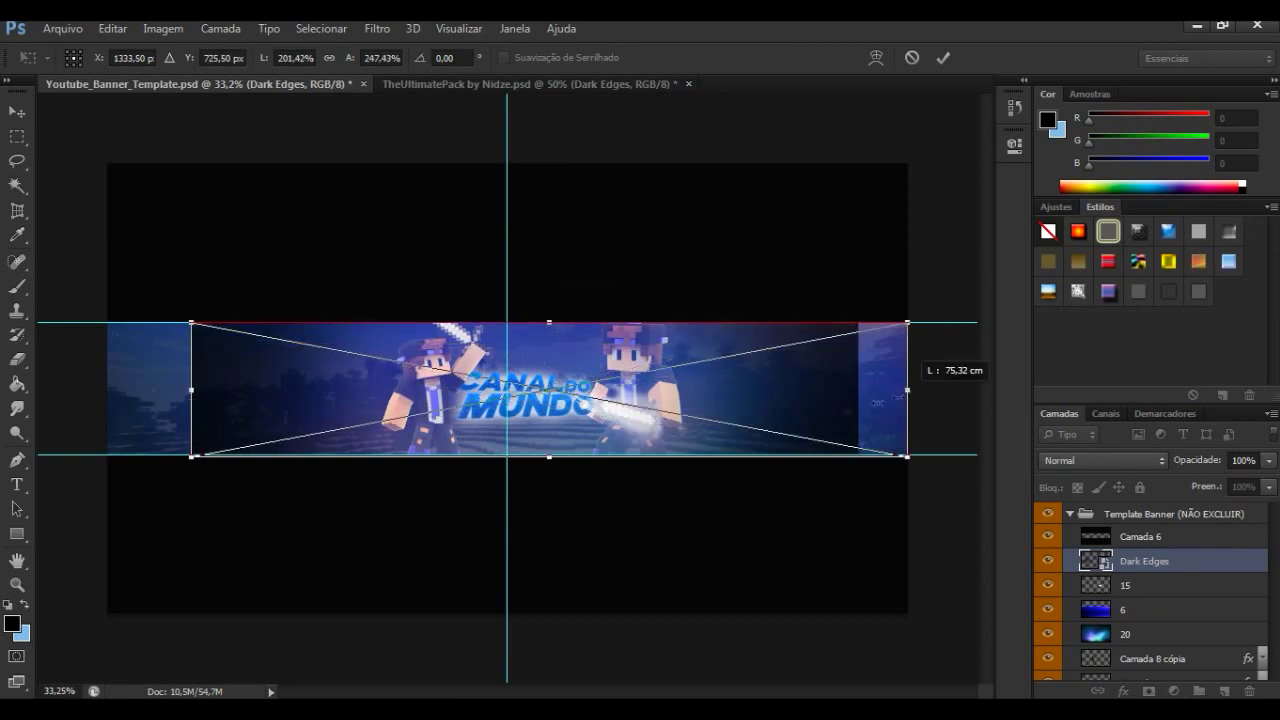
left_click_drag(191, 390, 107, 390)
Step: Commit the Dark Edges transform and duplicate the layer three times with Ctrl+J
key("v")
left_click(556, 295)
key("ctrl+j")
key("ctrl+j")
key("ctrl+j")
scroll(600, 415, "down", 3)
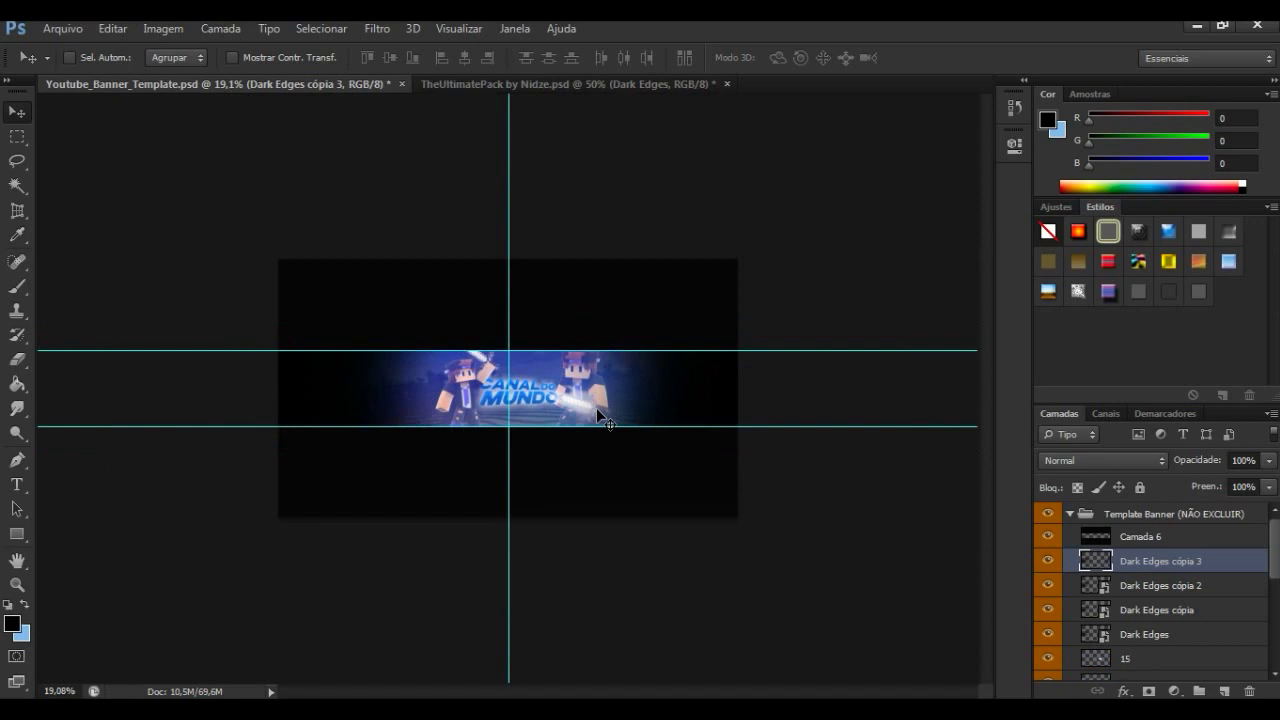
scroll(600, 410, "up", 2)
scroll(620, 409, "up", 2)
scroll(651, 406, "up", 2)
scroll(657, 400, "up", 2)
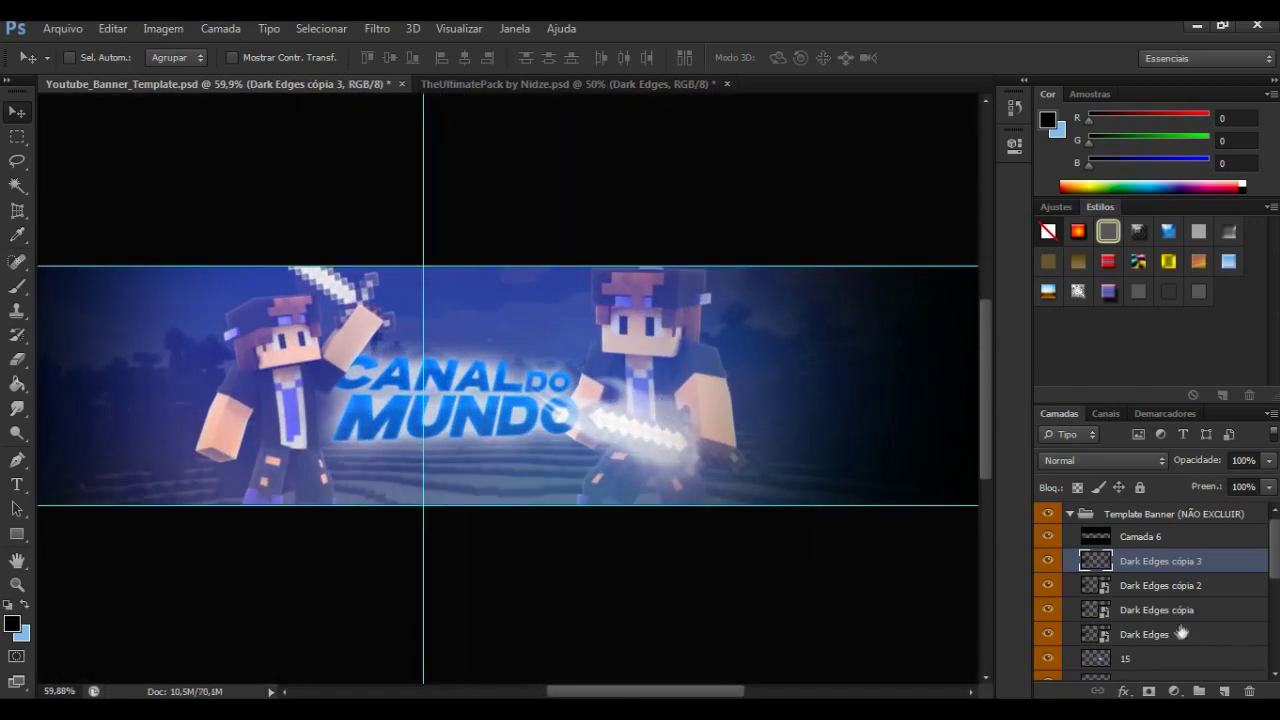
Step: Check layer 15's sword glow, set its opacity to 43%, and add new layer Camada 10
left_click(1100, 662)
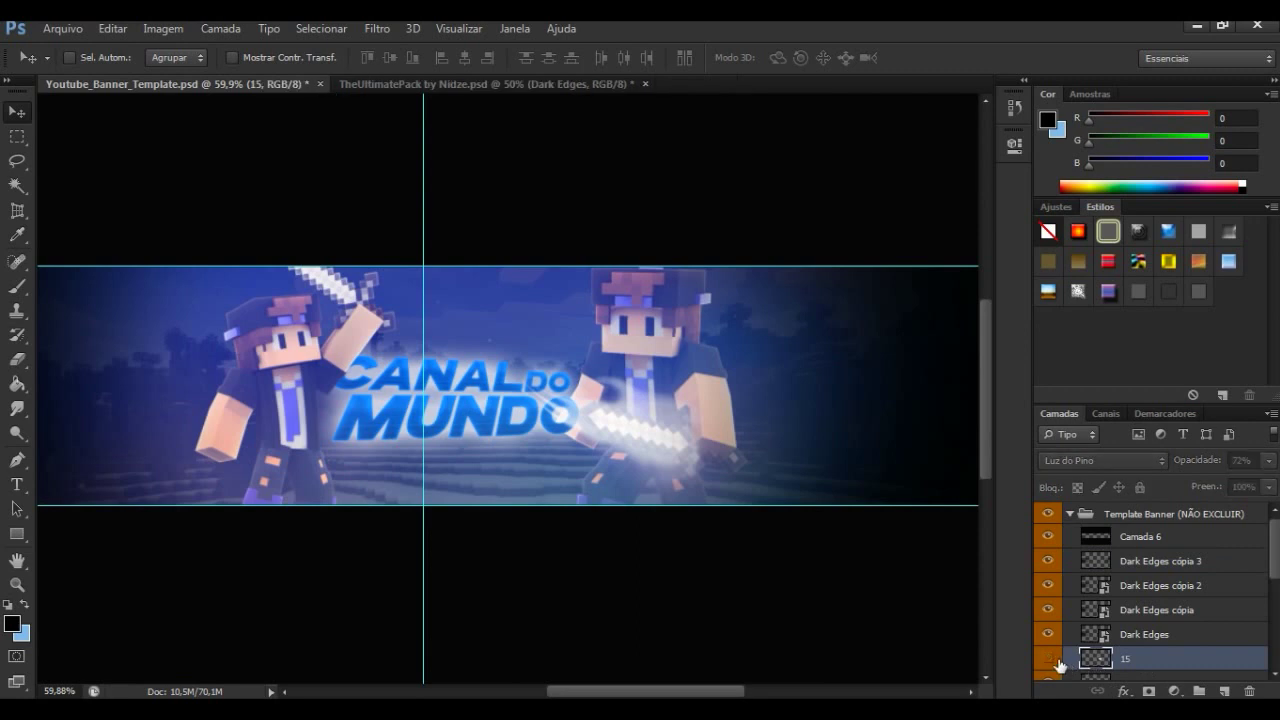
left_click(1048, 660)
scroll(1055, 662, "down", 1)
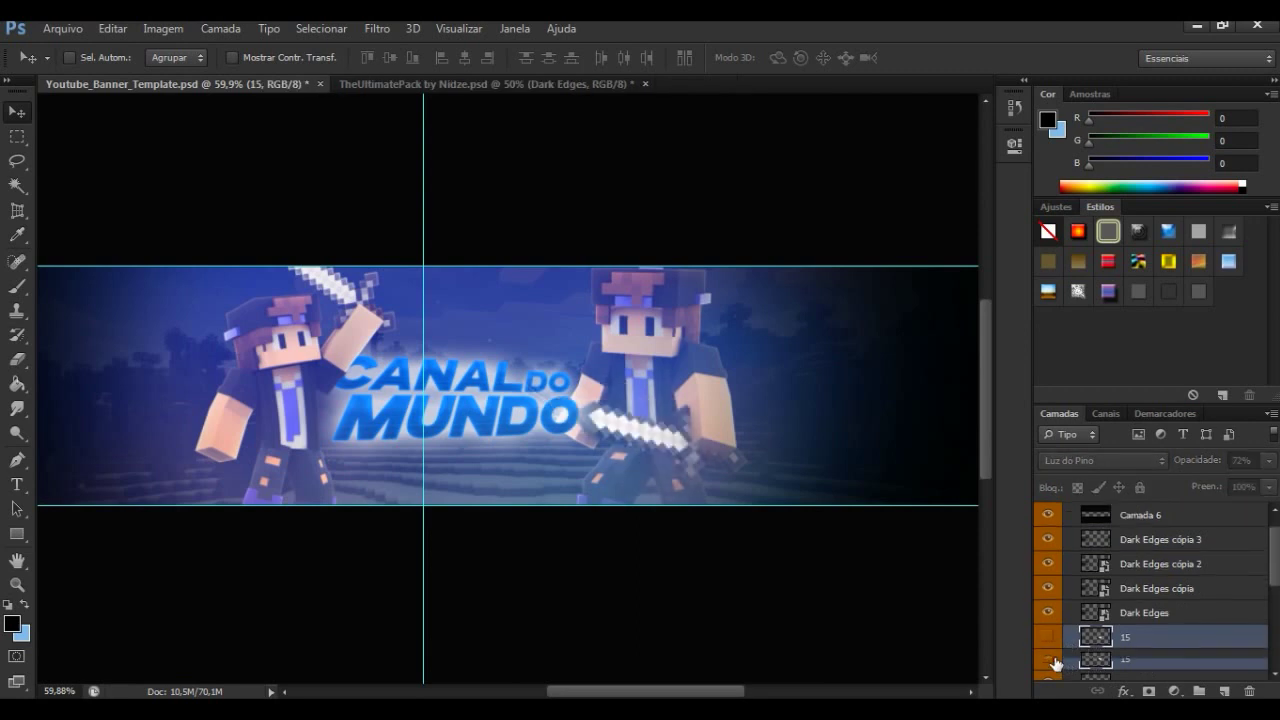
left_click(1048, 637)
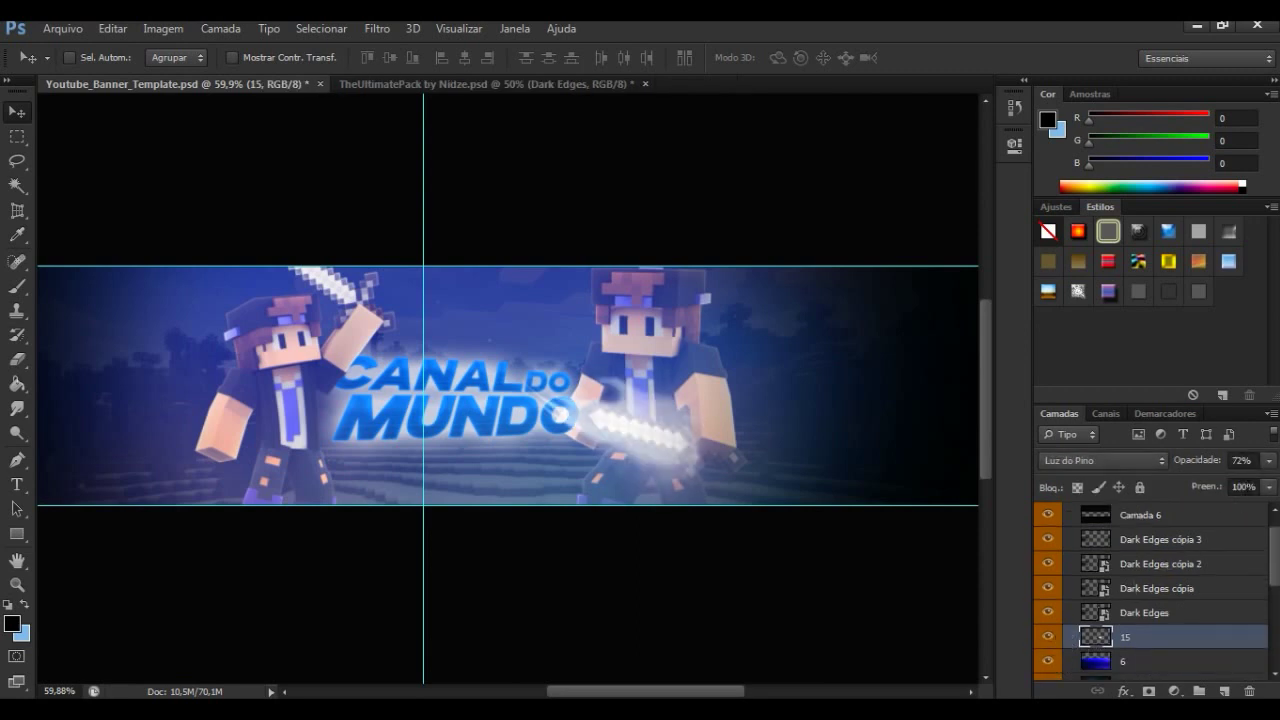
left_click(1272, 461)
left_click_drag(1228, 482, 1219, 482)
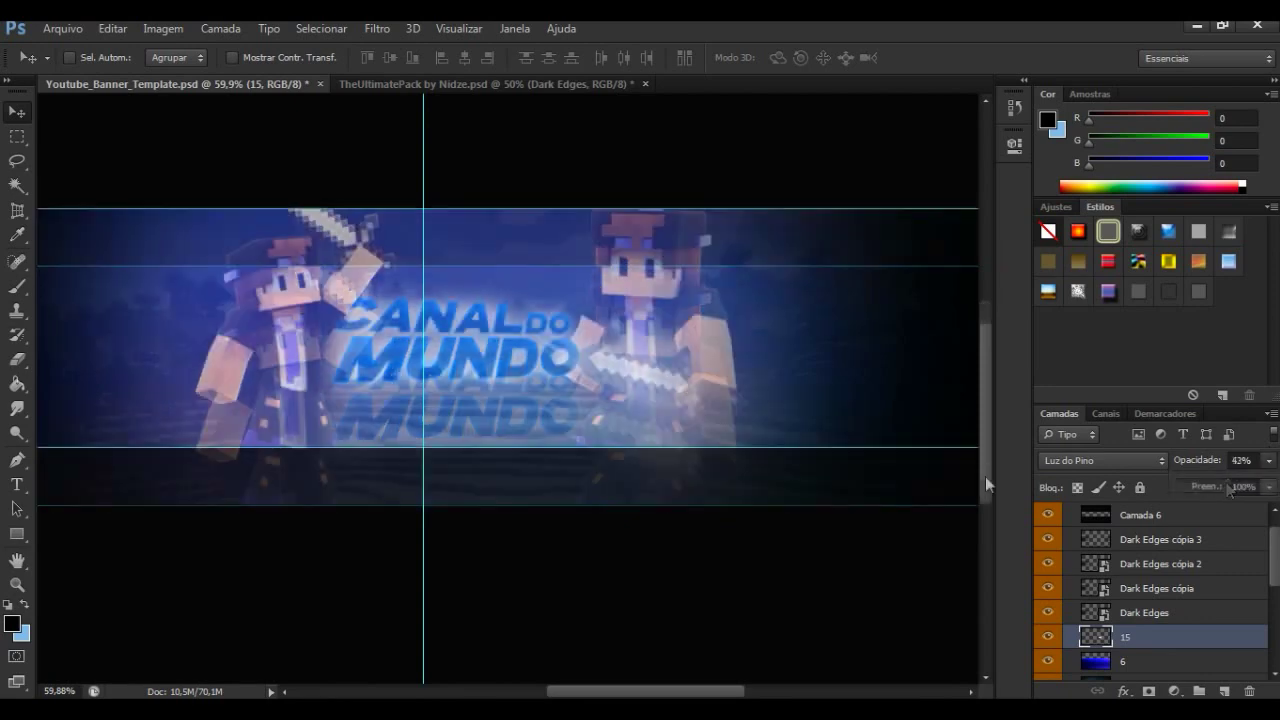
scroll(987, 456, "down", 2)
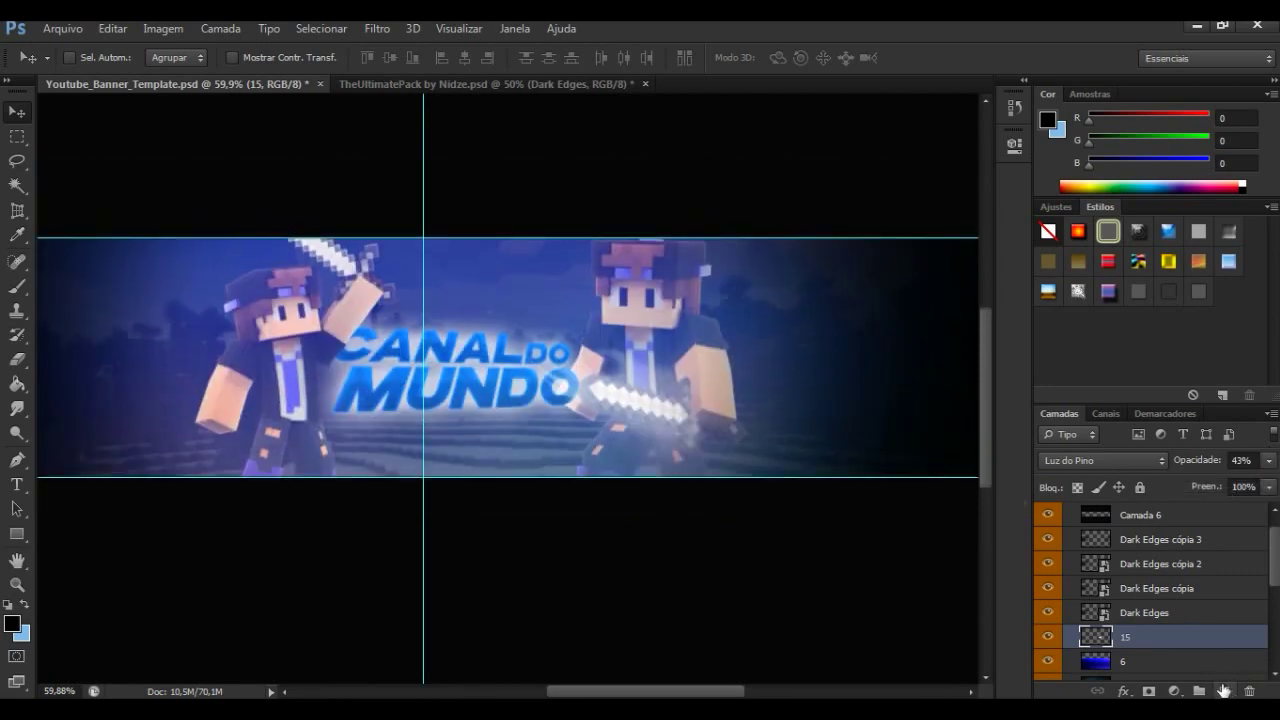
left_click(1225, 691)
scroll(1240, 580, "down", 3)
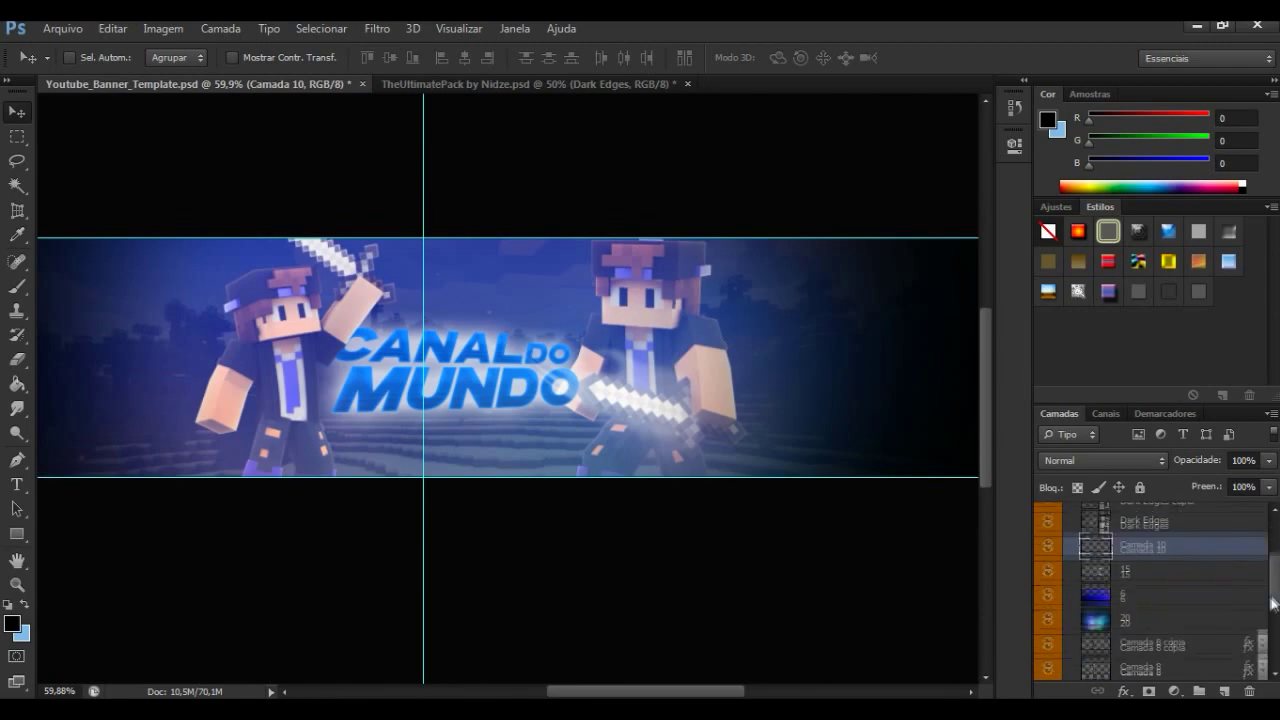
Step: Move Camada 10 below layer 20 and set up a 34 px soft black brush
left_click_drag(1213, 545, 1210, 627)
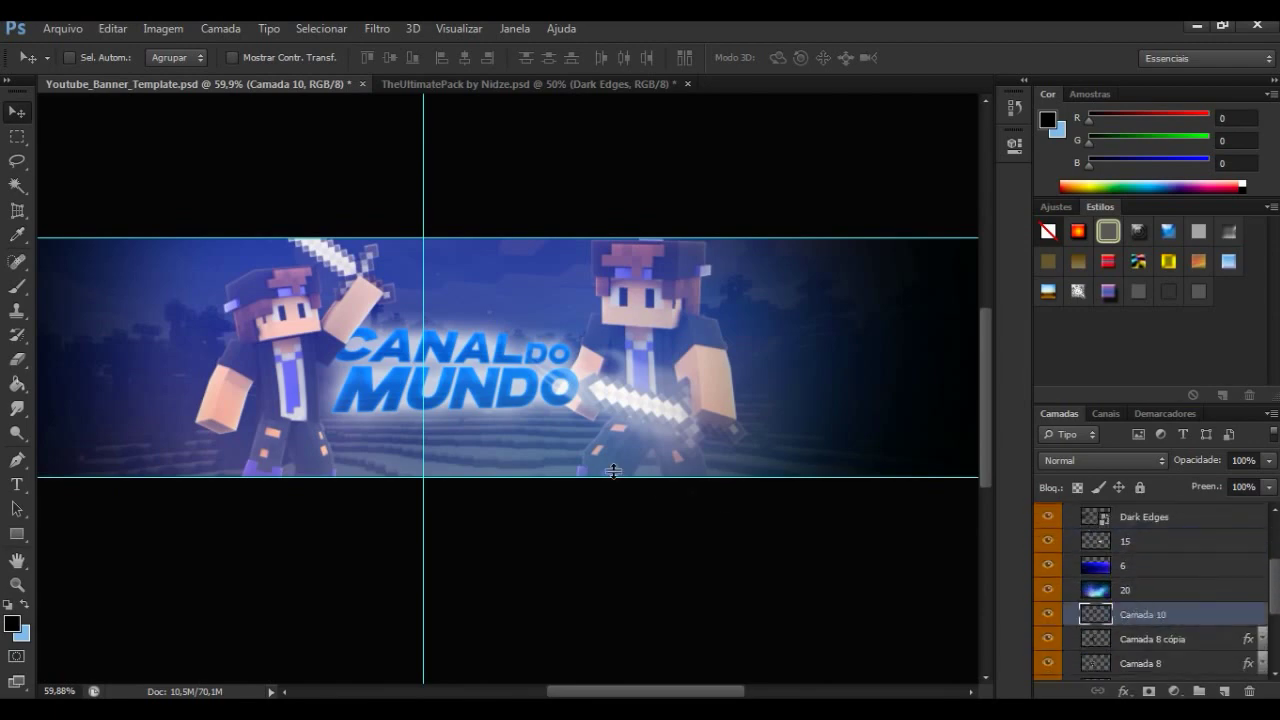
left_click(12, 624)
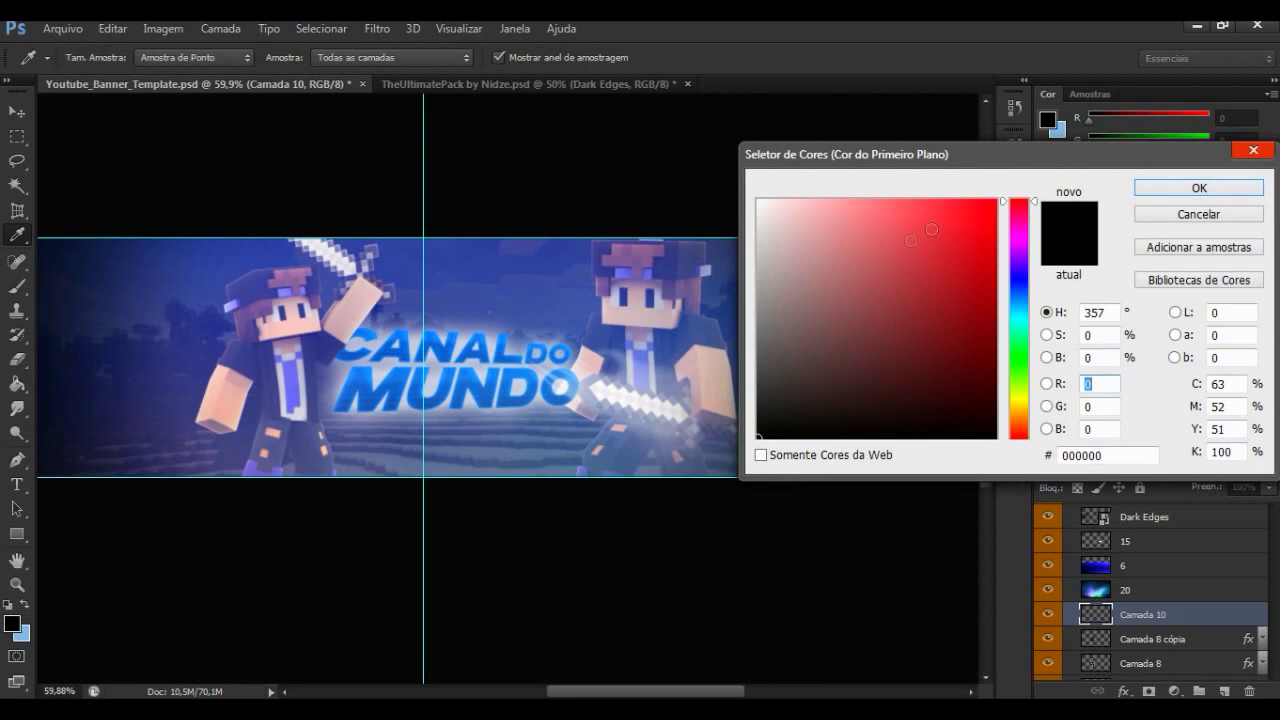
left_click(1199, 188)
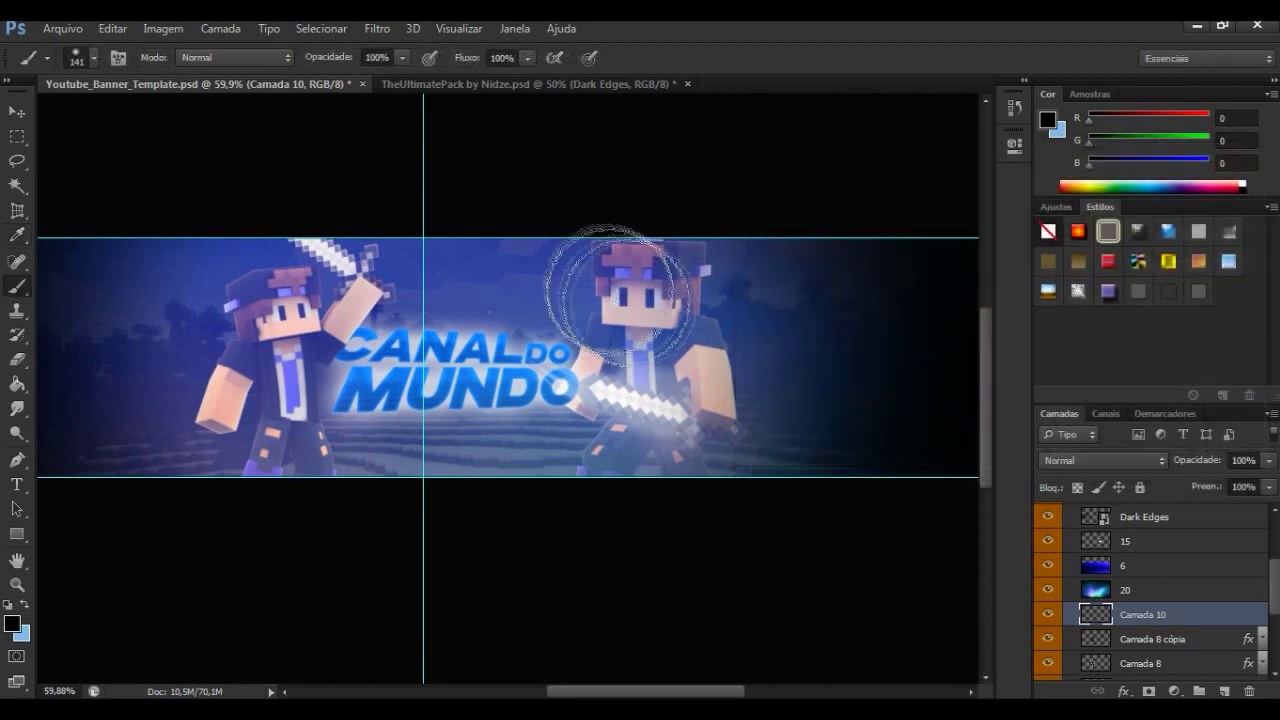
scroll(640, 360, "up", 1)
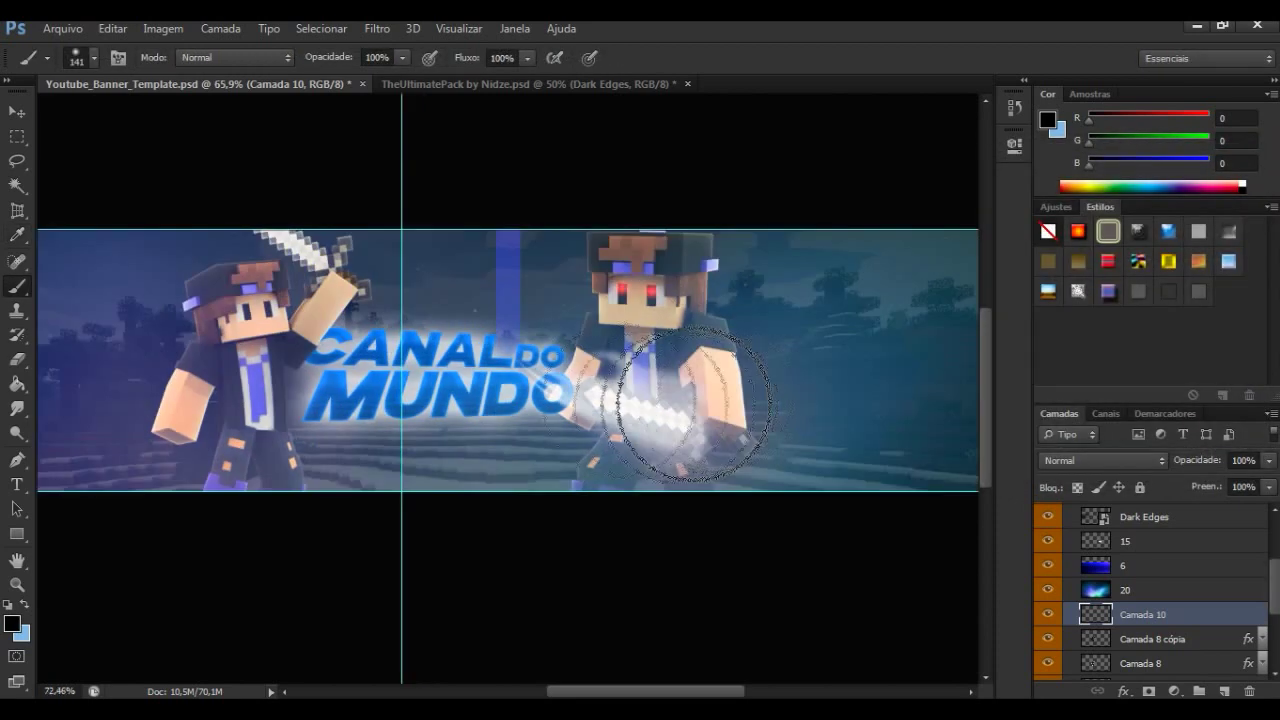
scroll(670, 390, "up", 1)
right_click(724, 400)
left_click(788, 441)
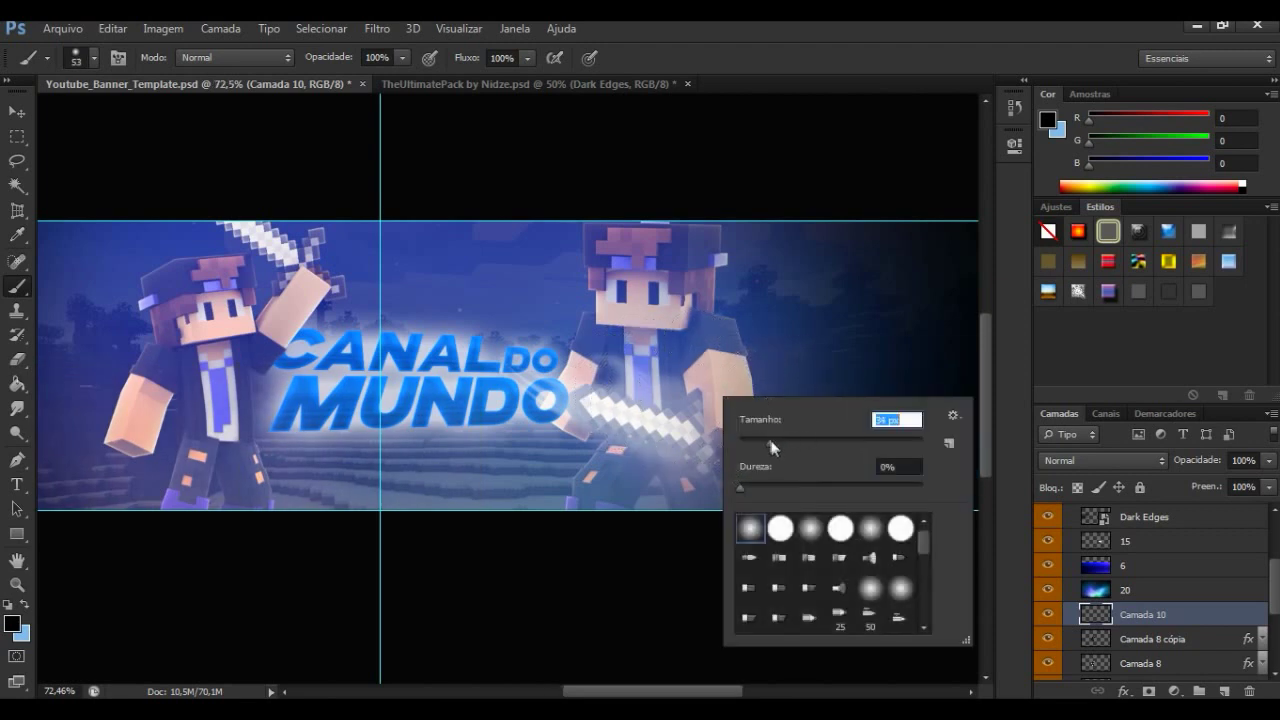
left_click(722, 312)
Step: Paint soft black shading over the right character's sword arm and the left character
mouse_move(749, 367)
left_mouse_down()
mouse_move(771, 454)
mouse_move(720, 472)
mouse_move(723, 526)
mouse_move(650, 478)
mouse_move(658, 508)
mouse_move(637, 520)
mouse_move(616, 436)
mouse_move(558, 522)
left_mouse_up()
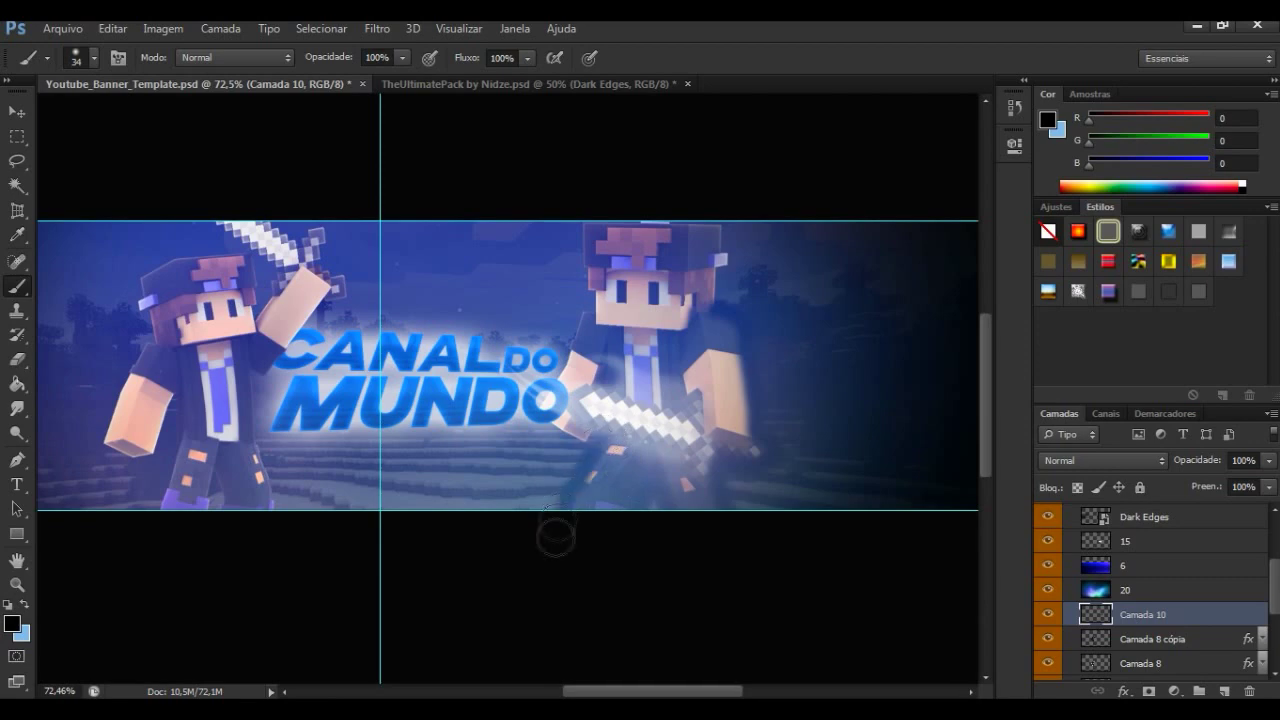
key("r")
left_click_drag(300, 260, 200, 470)
key("v")
left_click(378, 28)
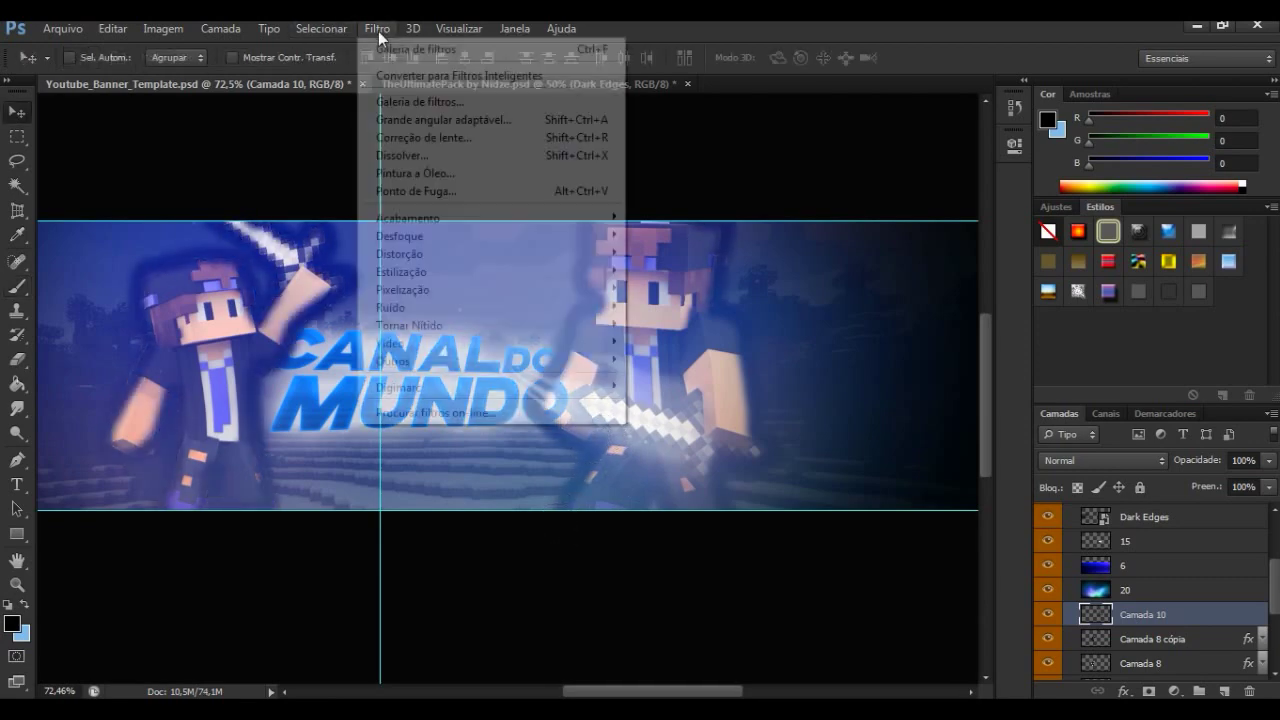
mouse_move(490, 235)
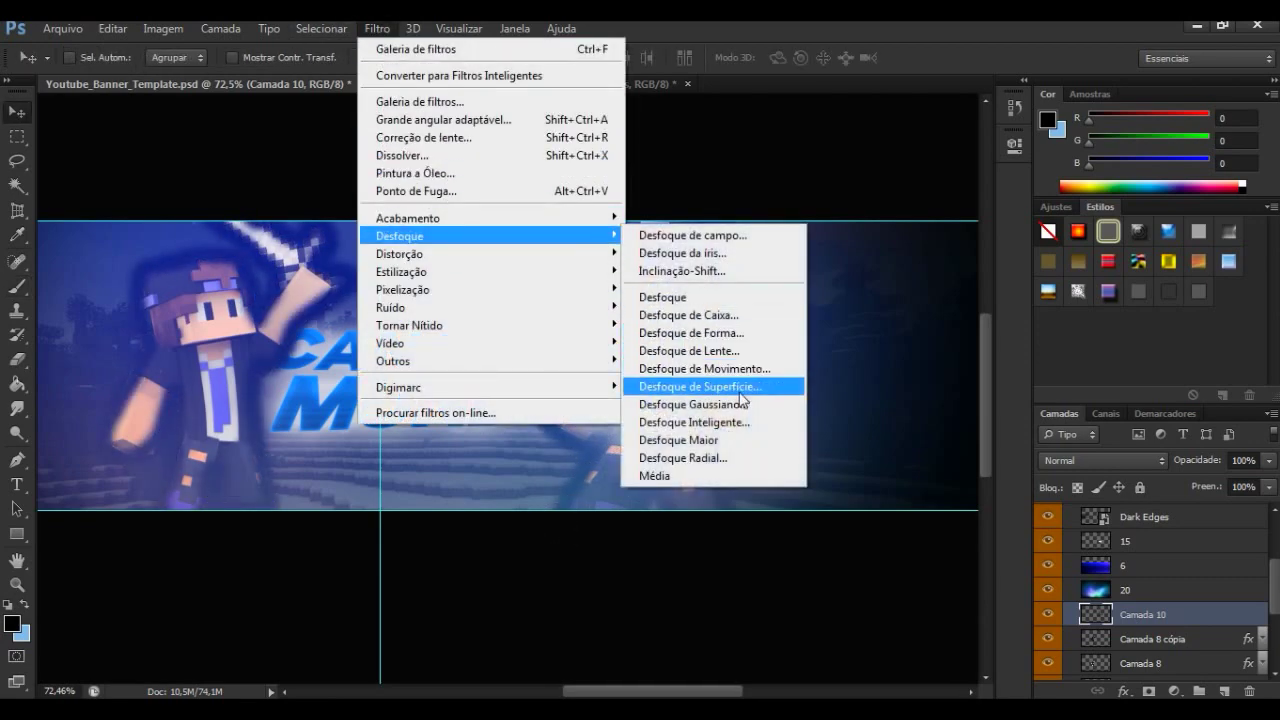
Step: Apply a Gaussian Blur with an 8.8-pixel radius to Camada 10's shading
left_click(737, 398)
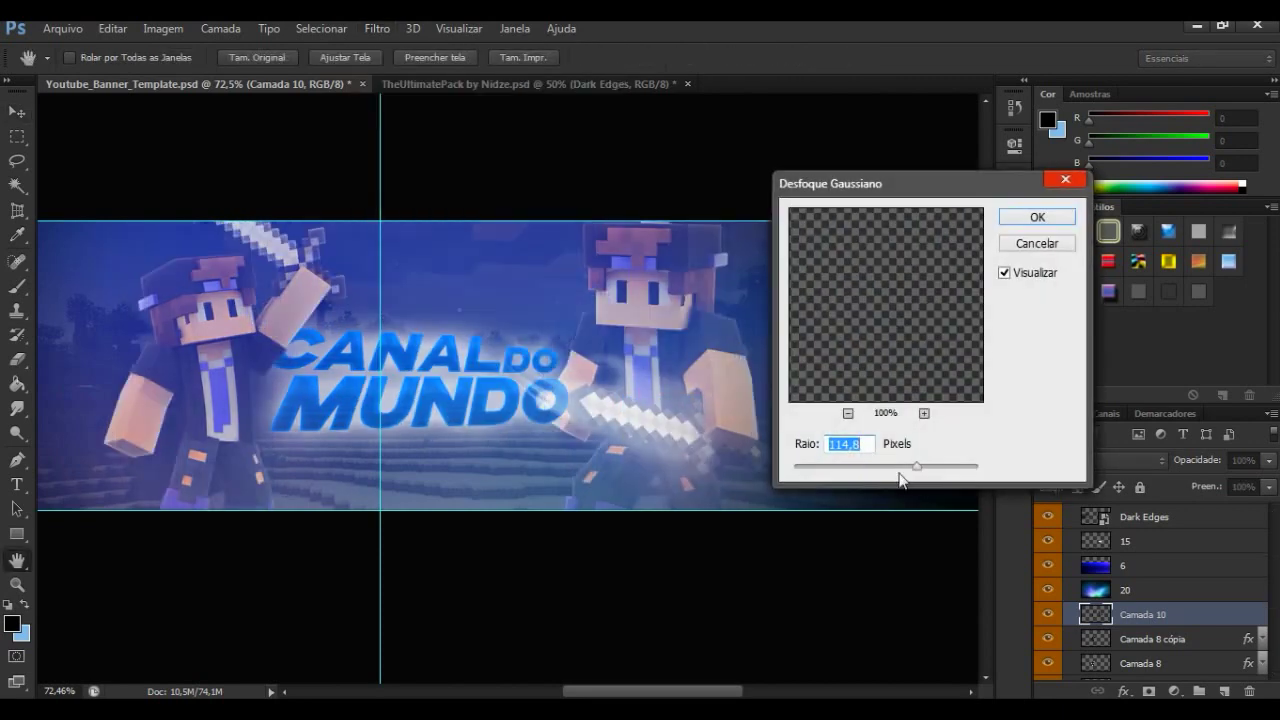
left_click_drag(893, 465, 863, 467)
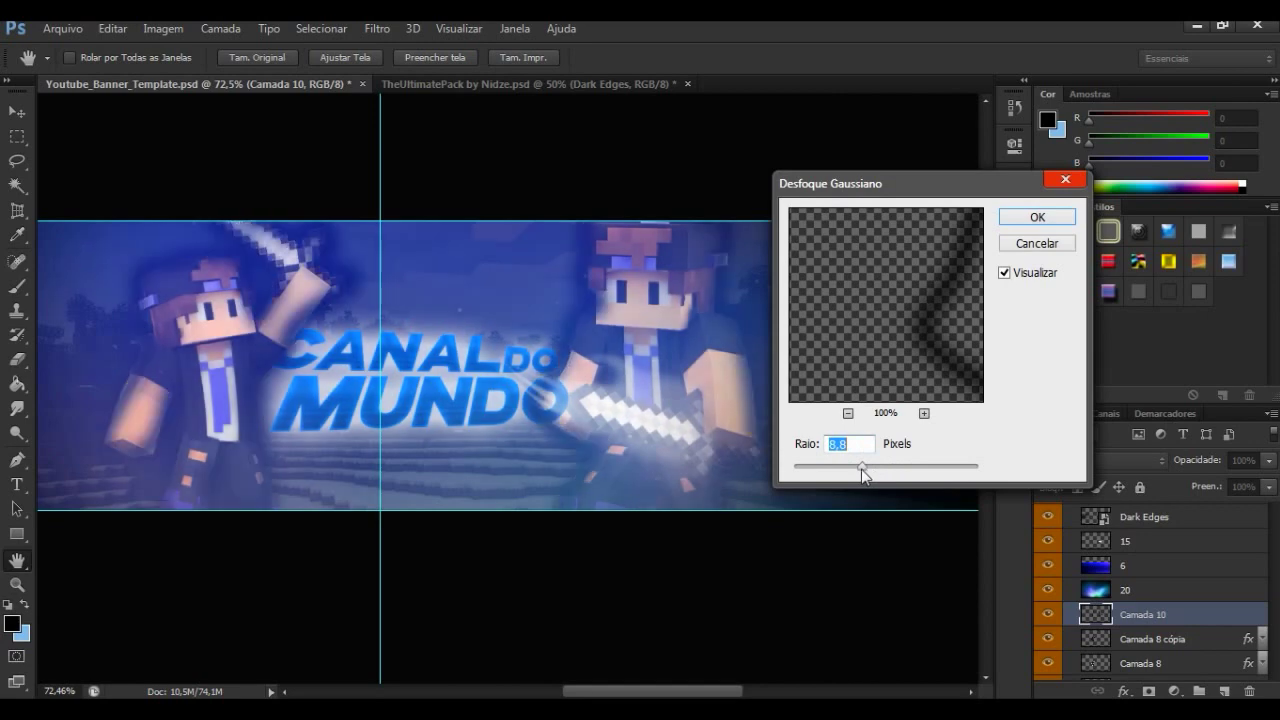
left_click(1053, 222)
left_click(1268, 460)
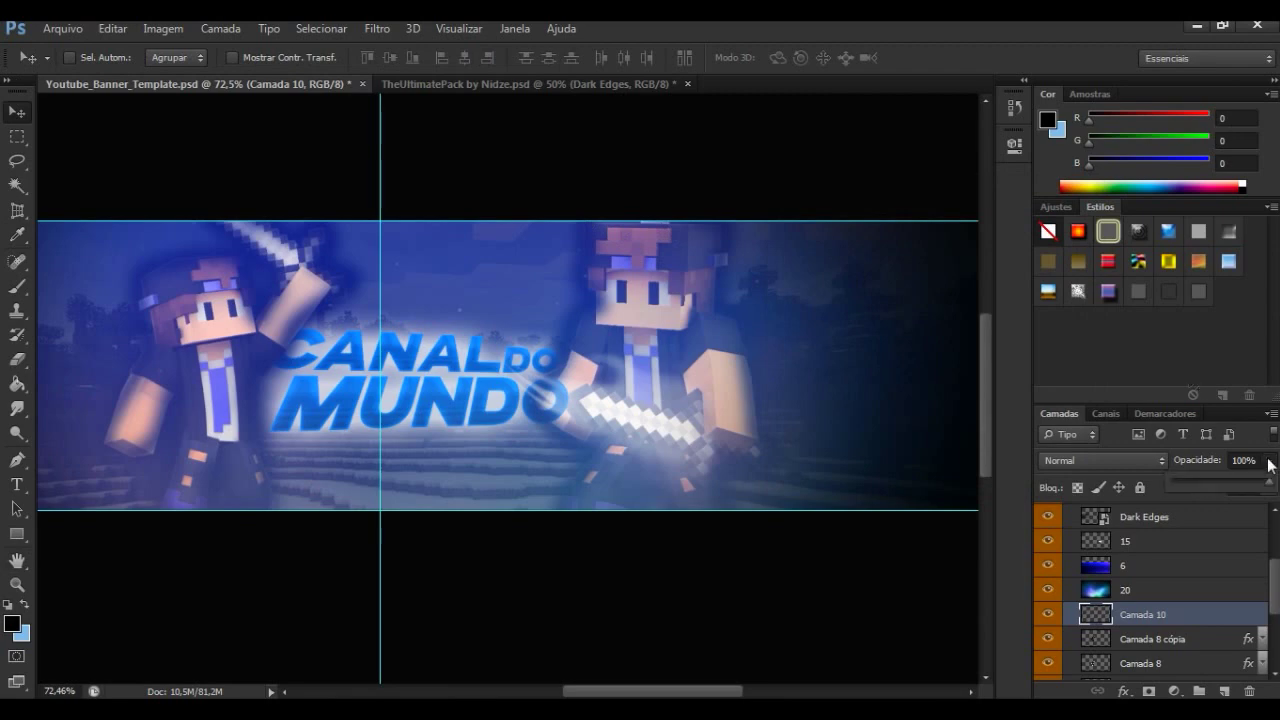
Step: Set Camada 10's opacity to about 54% with the Opacity slider
left_click_drag(1226, 480, 1204, 483)
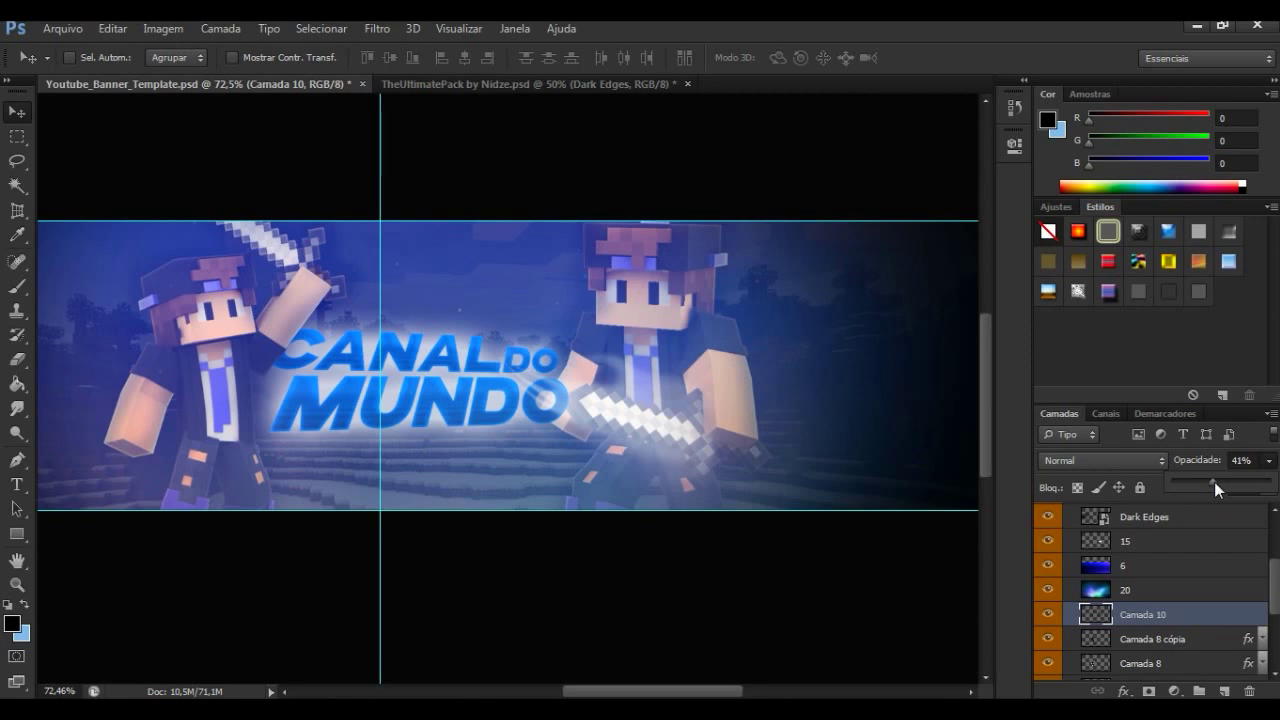
left_click_drag(1214, 482, 1224, 482)
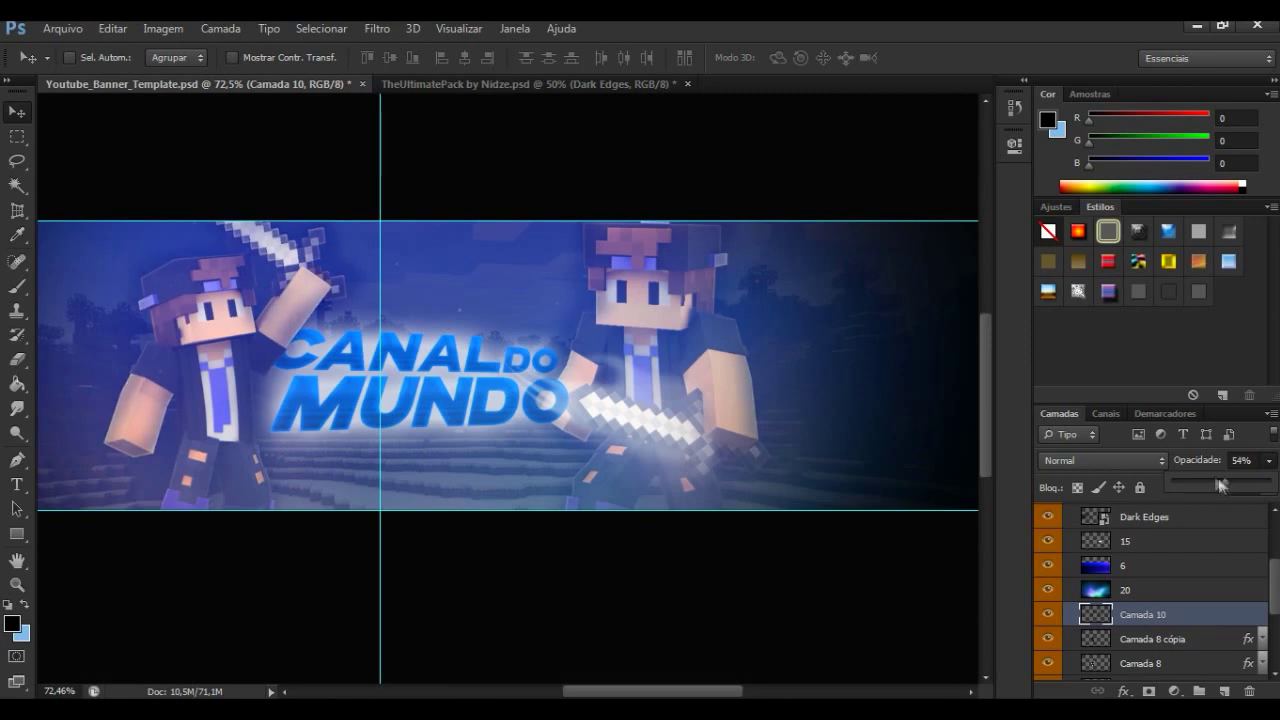
Step: Choose the Eraser and set it to a small size with 0% hardness
left_click(17, 359)
right_click(440, 408)
left_click_drag(462, 425, 440, 425)
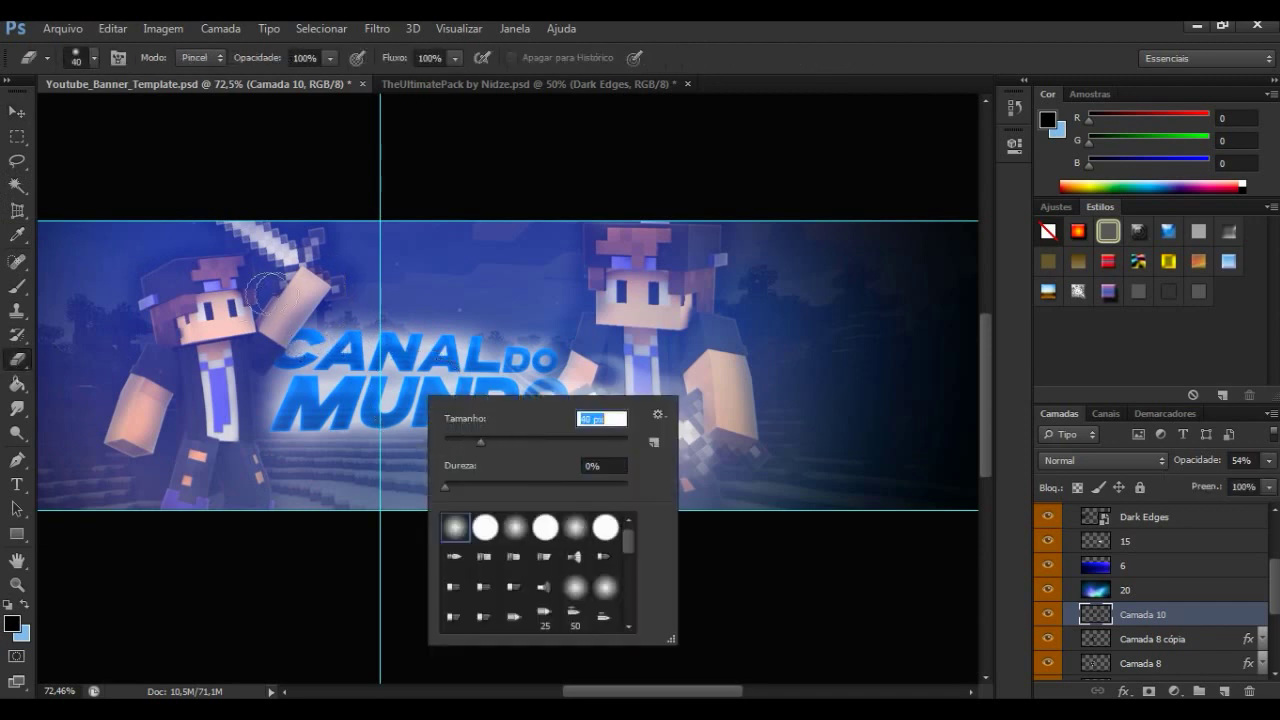
left_click(289, 313)
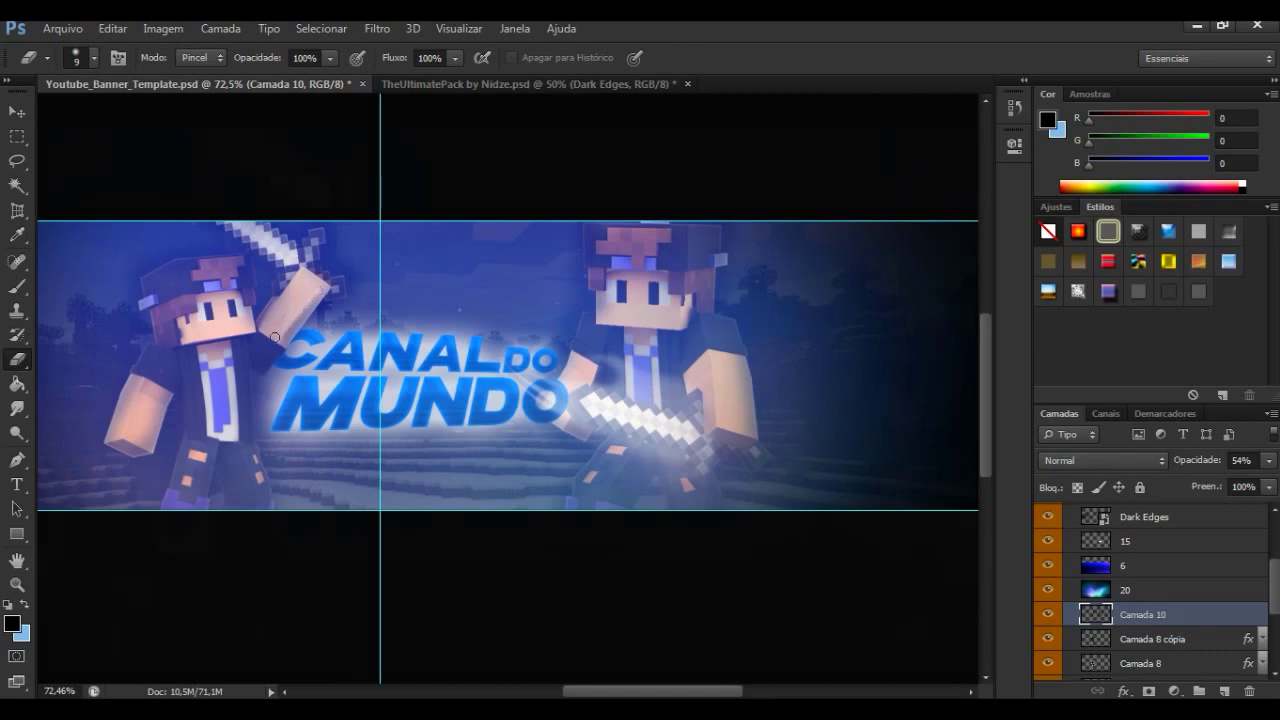
scroll(275, 337, "up", 2)
scroll(294, 334, "down", 3)
scroll(340, 350, "down", 1)
scroll(382, 362, "down", 1)
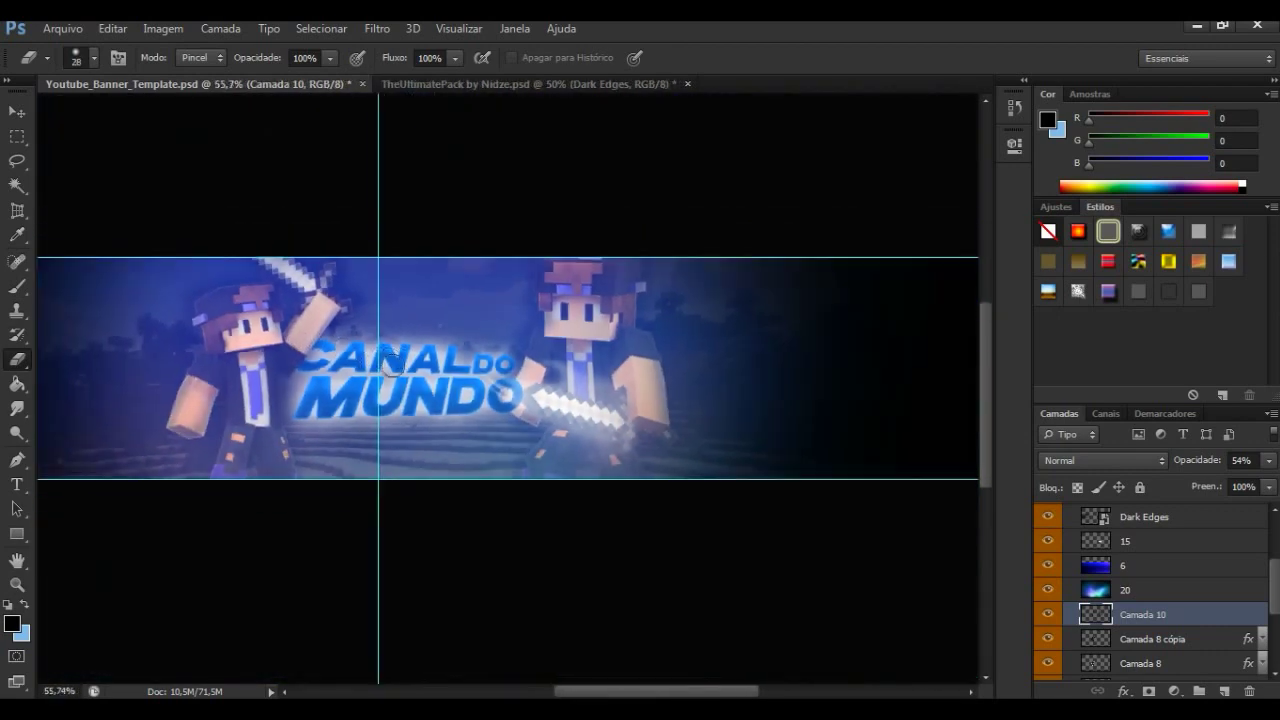
key("Delete")
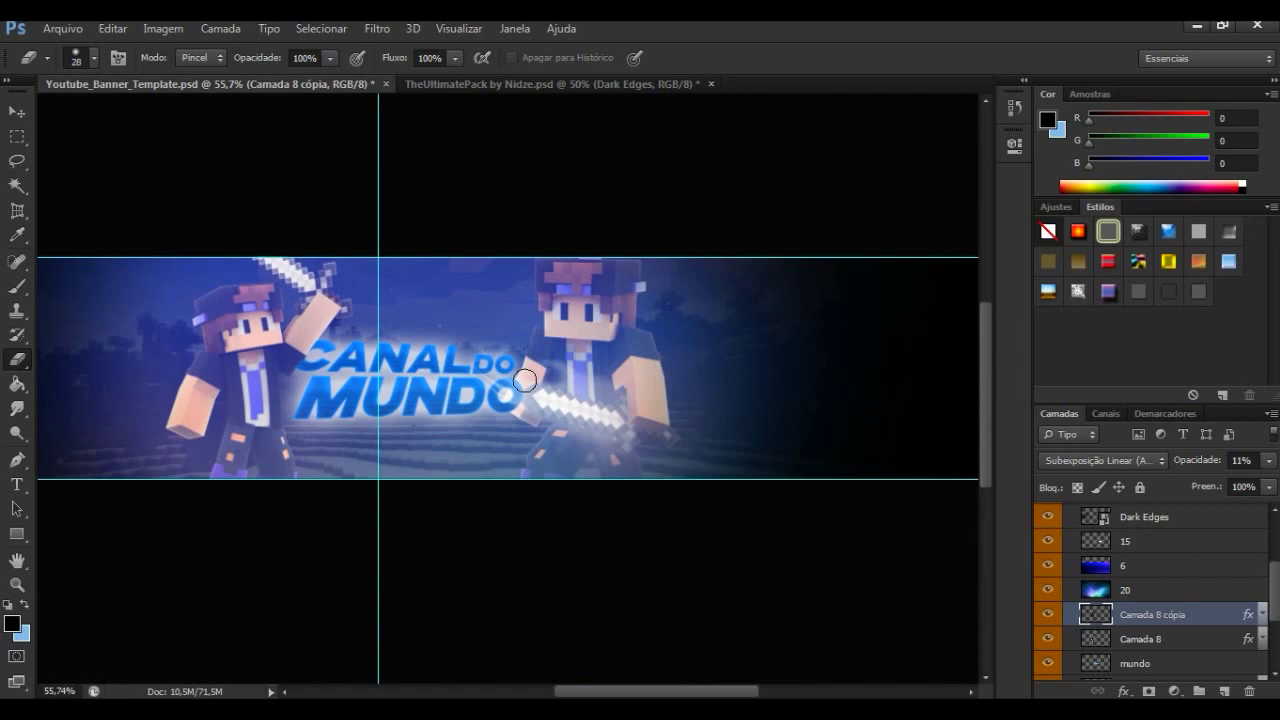
Step: Switch to the Move tool and hide the cyan guide lines
scroll(526, 381, "down", 1)
scroll(526, 381, "down", 1)
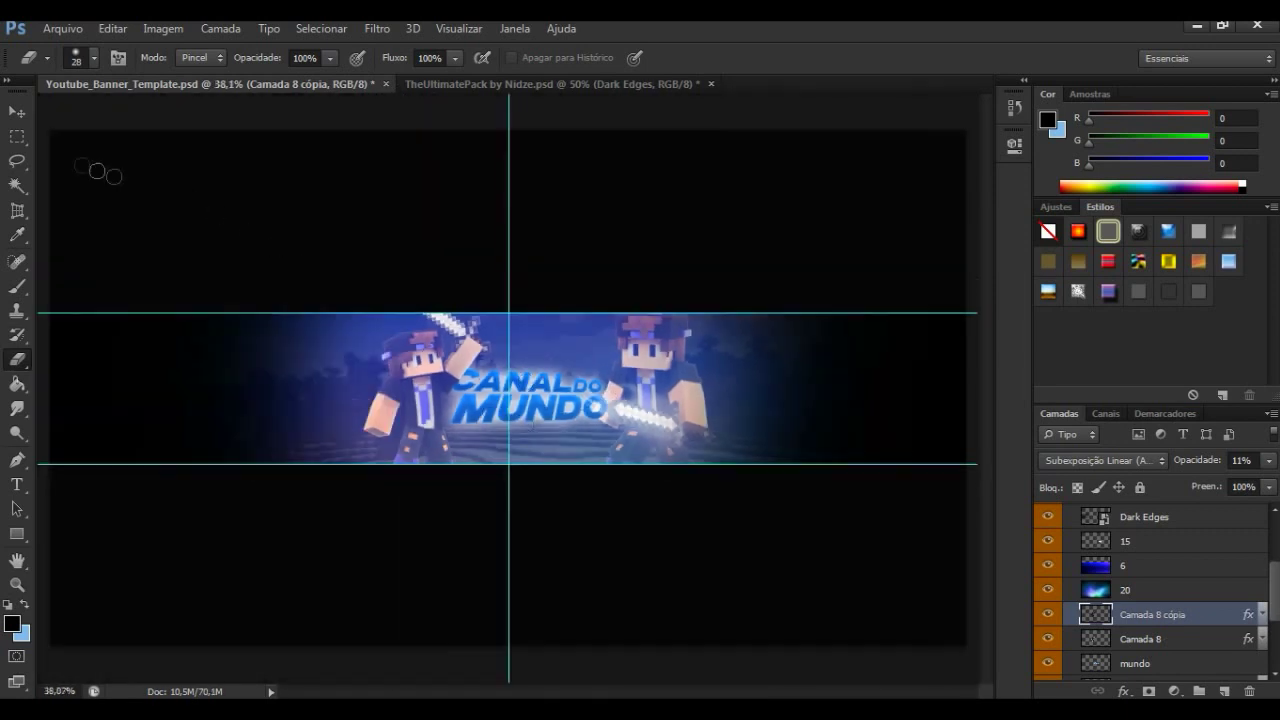
left_click(17, 111)
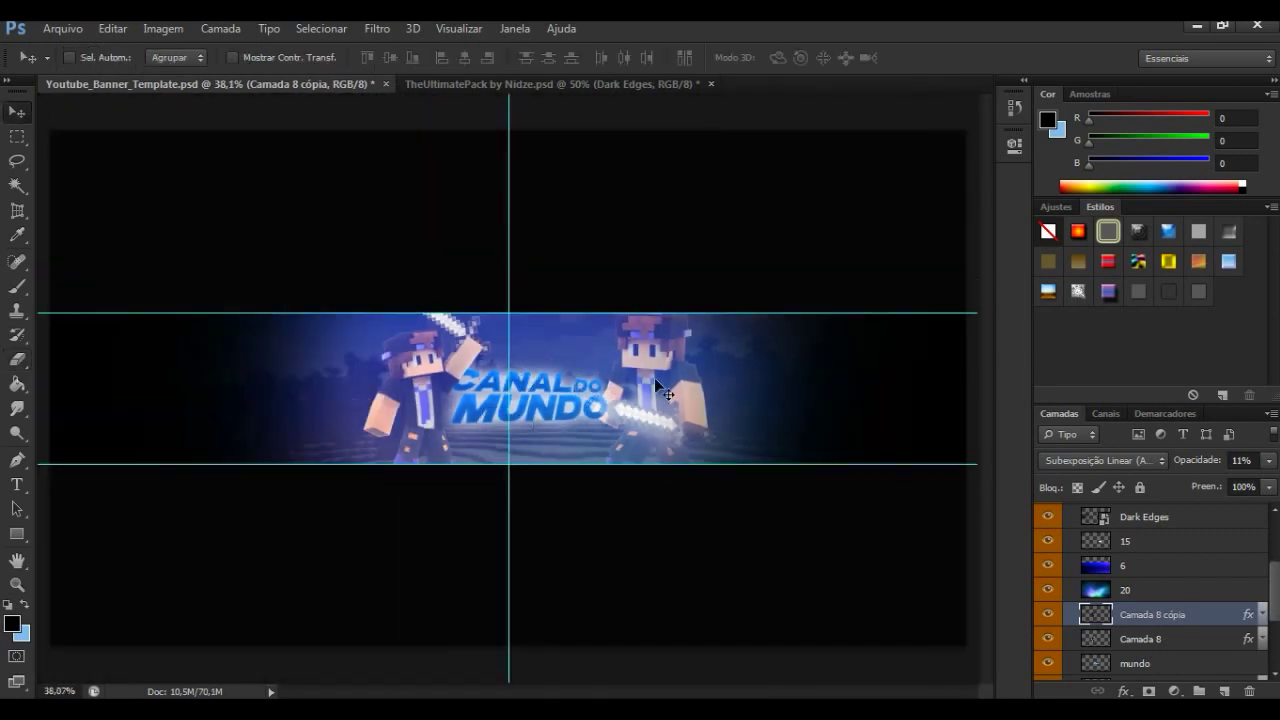
scroll(688, 408, "up", 1)
scroll(688, 408, "down", 2)
scroll(686, 404, "down", 1)
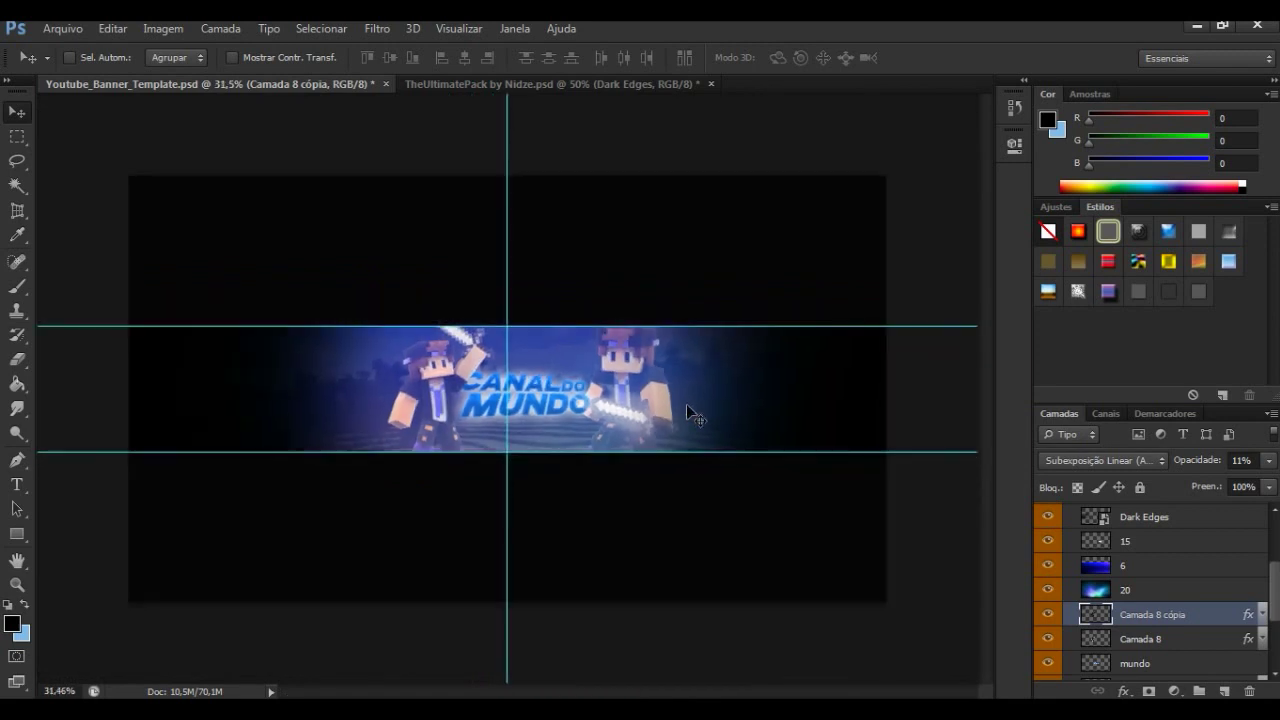
scroll(606, 398, "up", 2)
scroll(604, 396, "up", 1)
scroll(602, 389, "down", 2)
key("ctrl+semicolon")
Step: Darken Camada 6 to black with Hue/Saturation lightness -100
scroll(604, 396, "down", 1)
scroll(604, 396, "up", 2)
scroll(604, 396, "down", 2)
left_click_drag(1276, 590, 1276, 625)
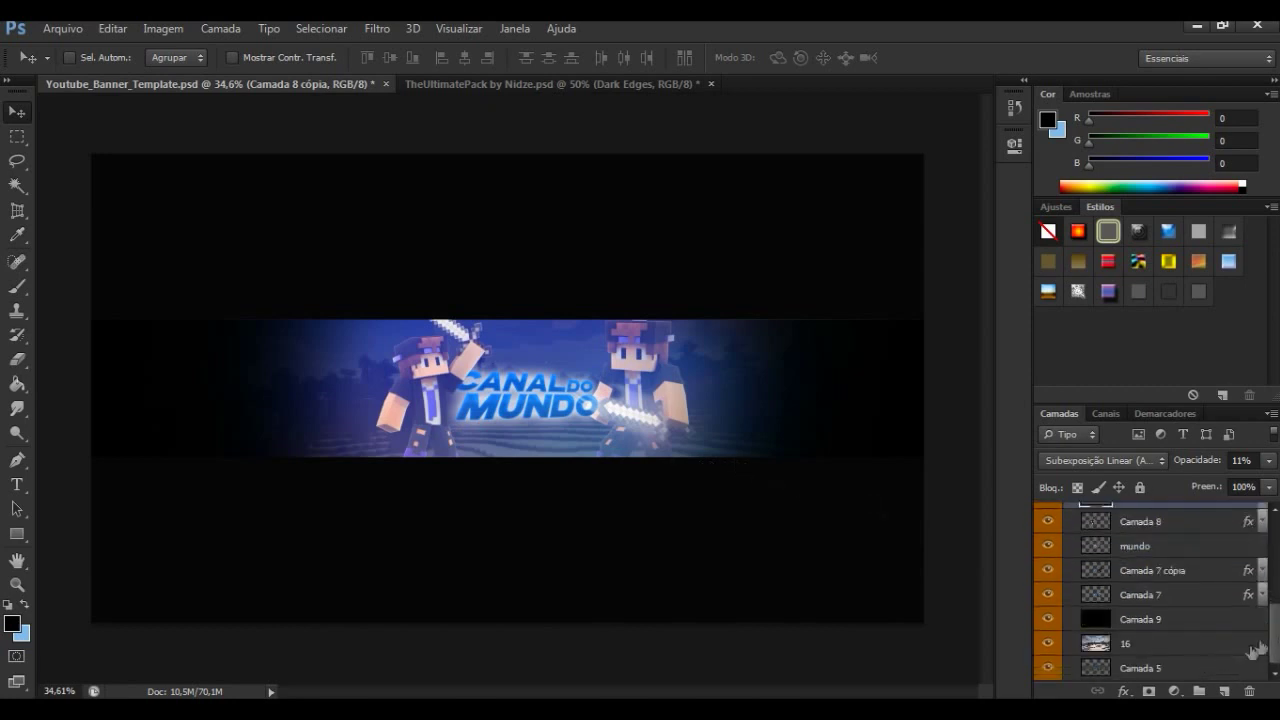
scroll(1252, 650, "up", 5)
left_click(1175, 537)
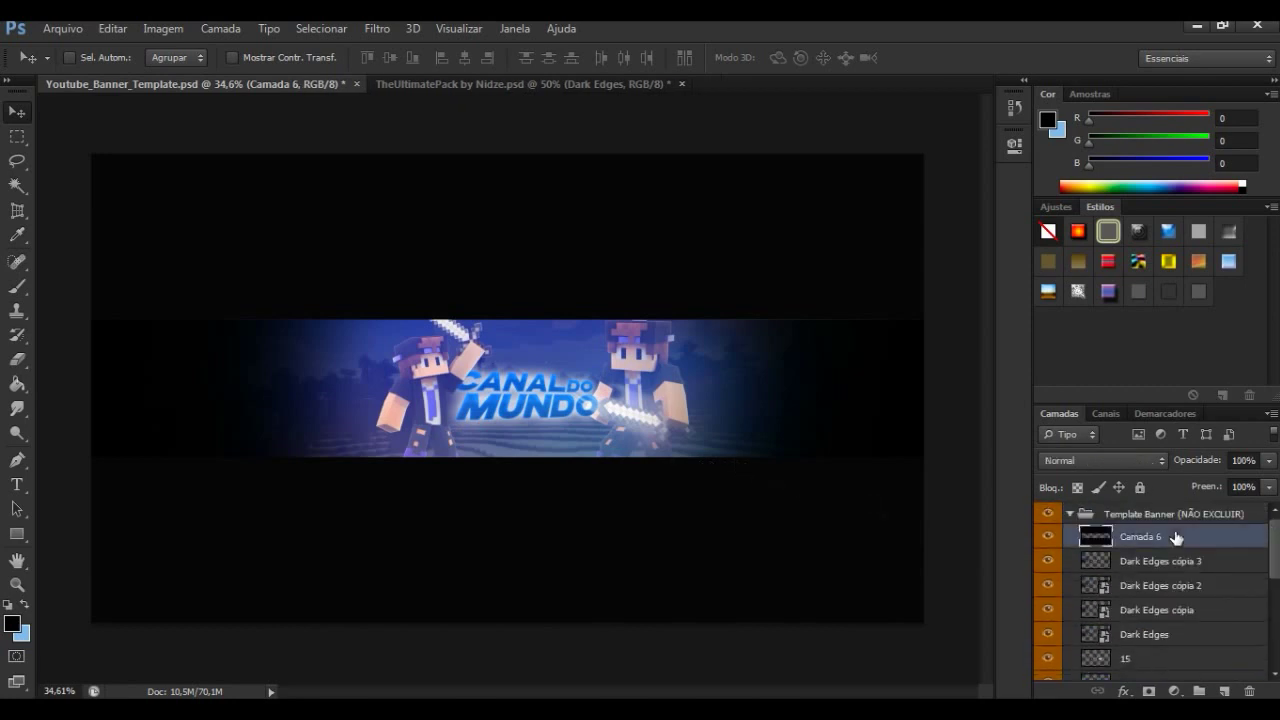
key("ctrl+u")
left_click_drag(888, 398, 808, 398)
left_click(1100, 222)
Step: Save As into Área de Trabalho with a new name and Formato set to PNG
left_click(62, 28)
left_click(100, 251)
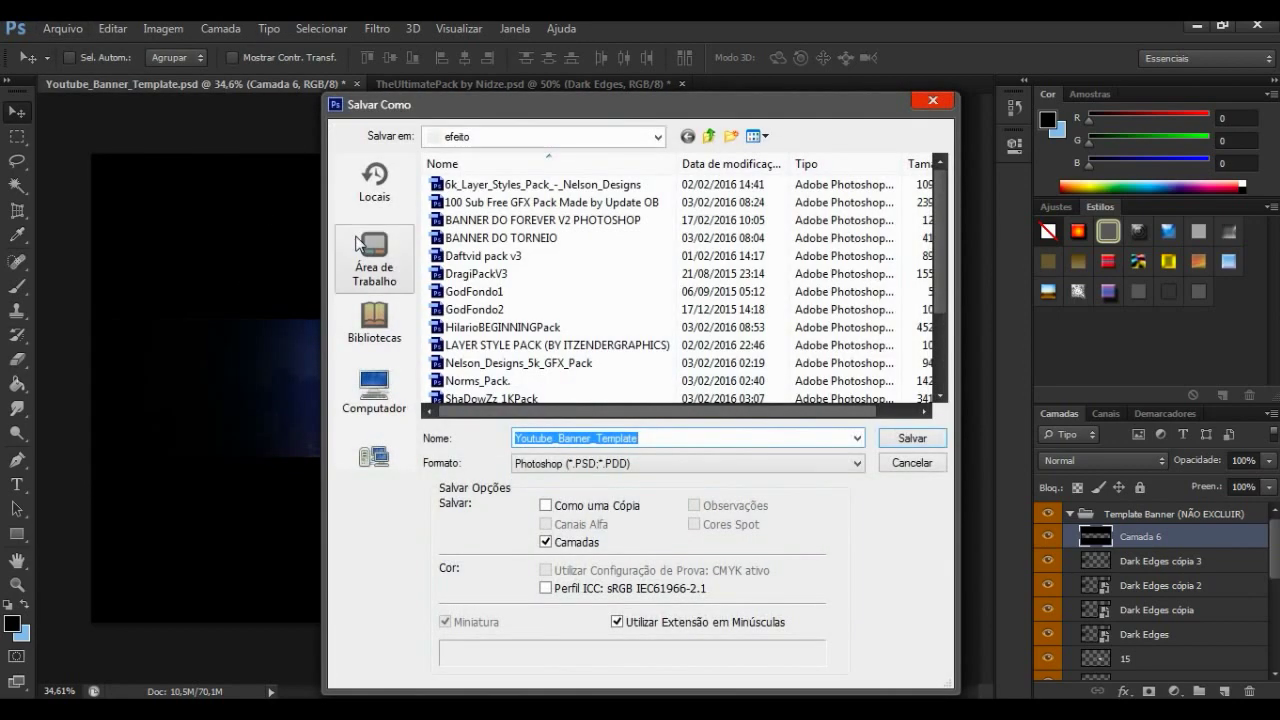
left_click(375, 258)
key("BackSpace")
type("gdvcjds nvh d,ncv jad cdyh sd gcasd jc")
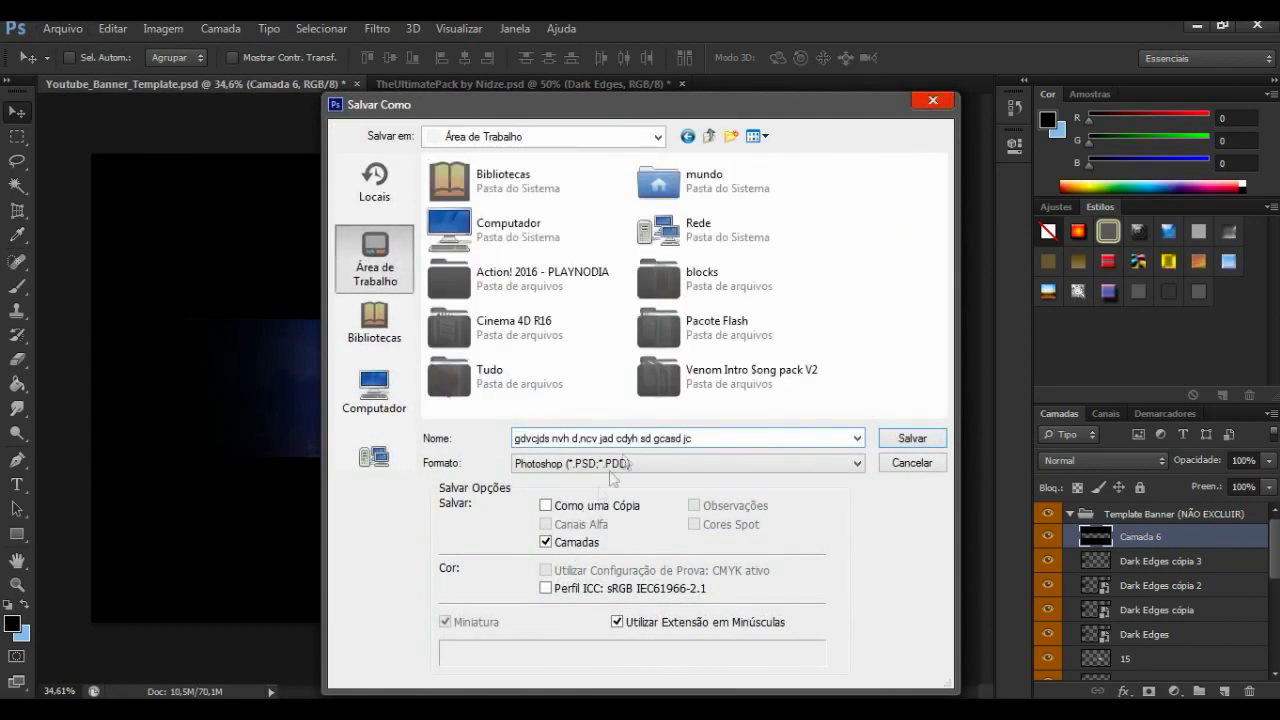
left_click(645, 465)
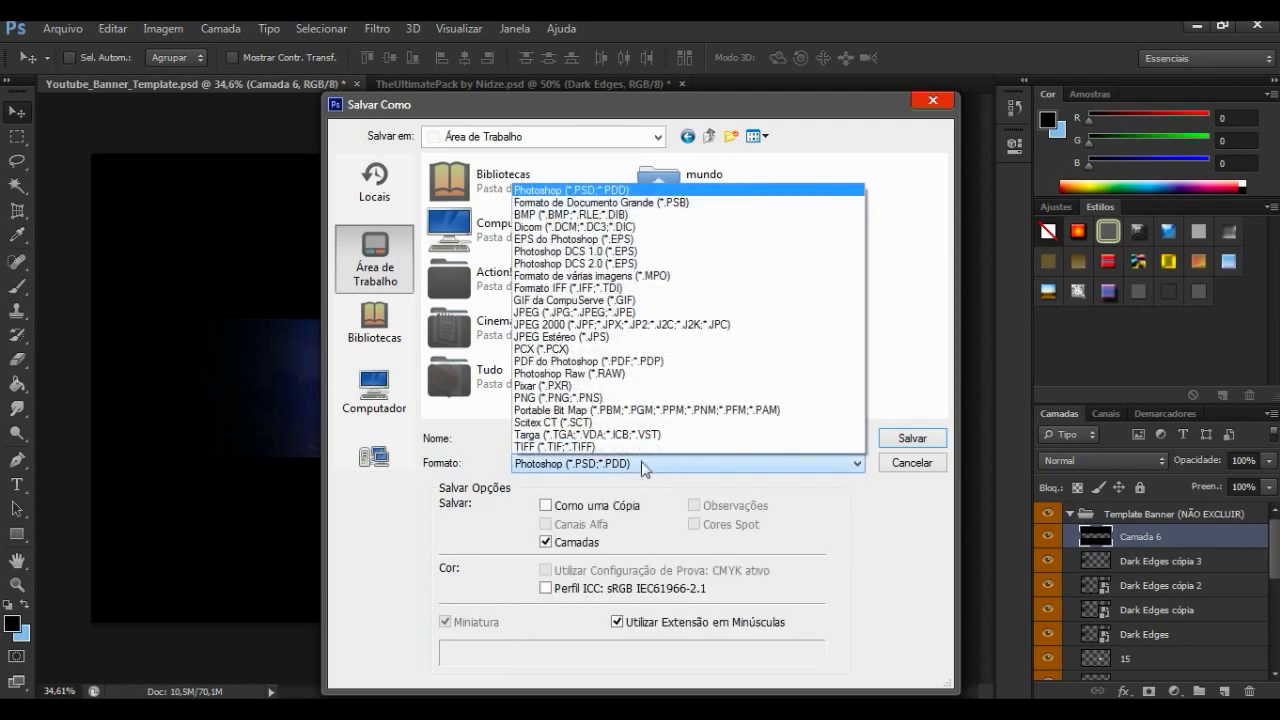
left_click(620, 397)
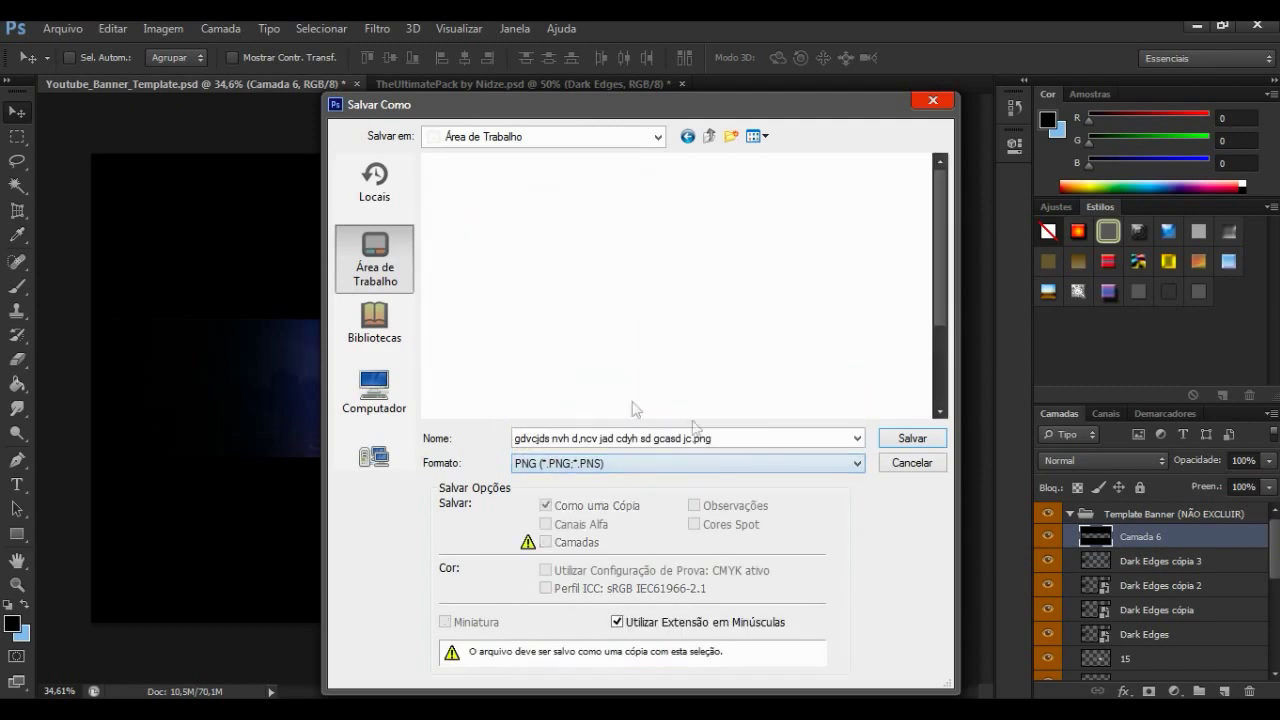
left_click(908, 439)
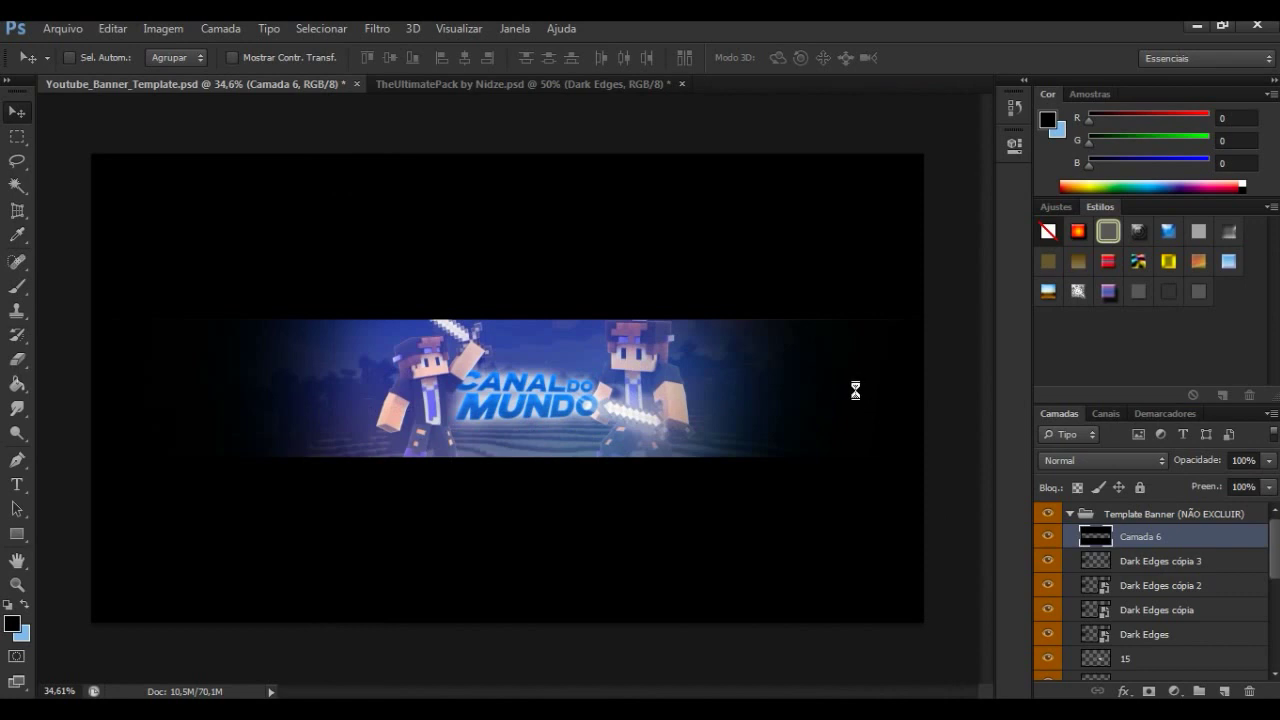
Step: Accept the default PNG Options and wait for the PNG copy to finish saving
left_click(721, 234)
scroll(1276, 553, "down", 5)
scroll(1266, 563, "up", 5)
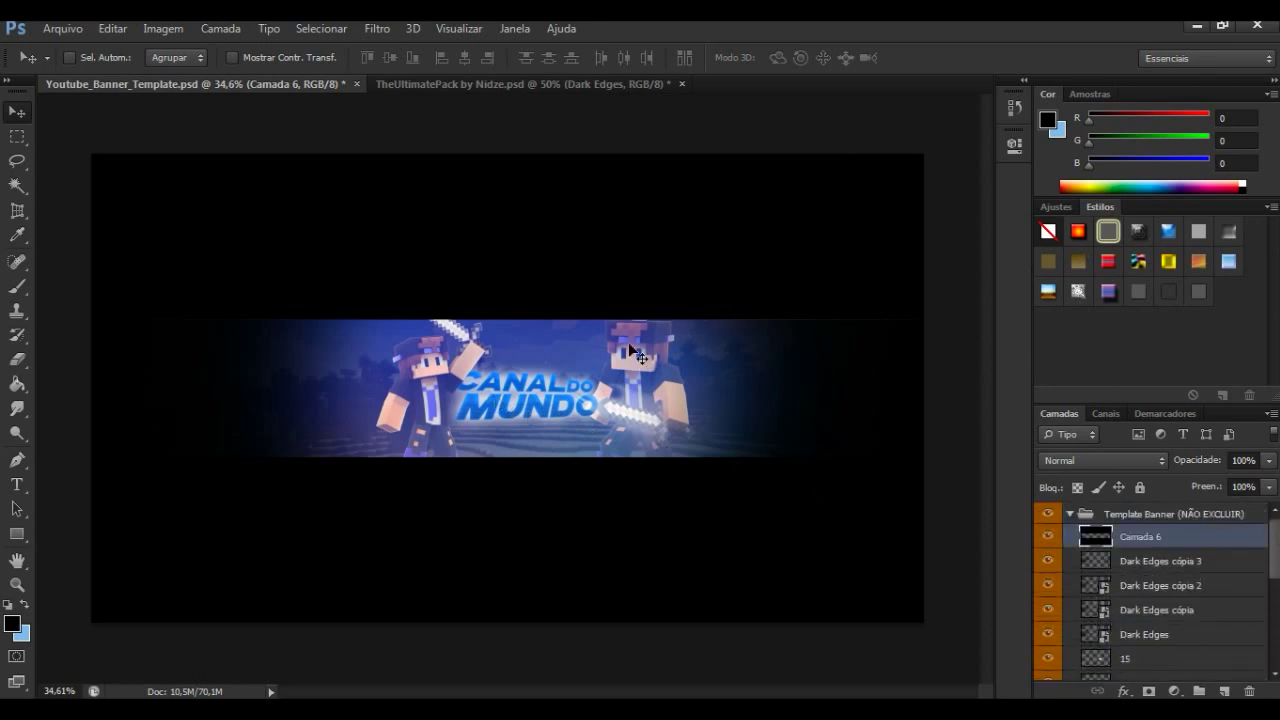